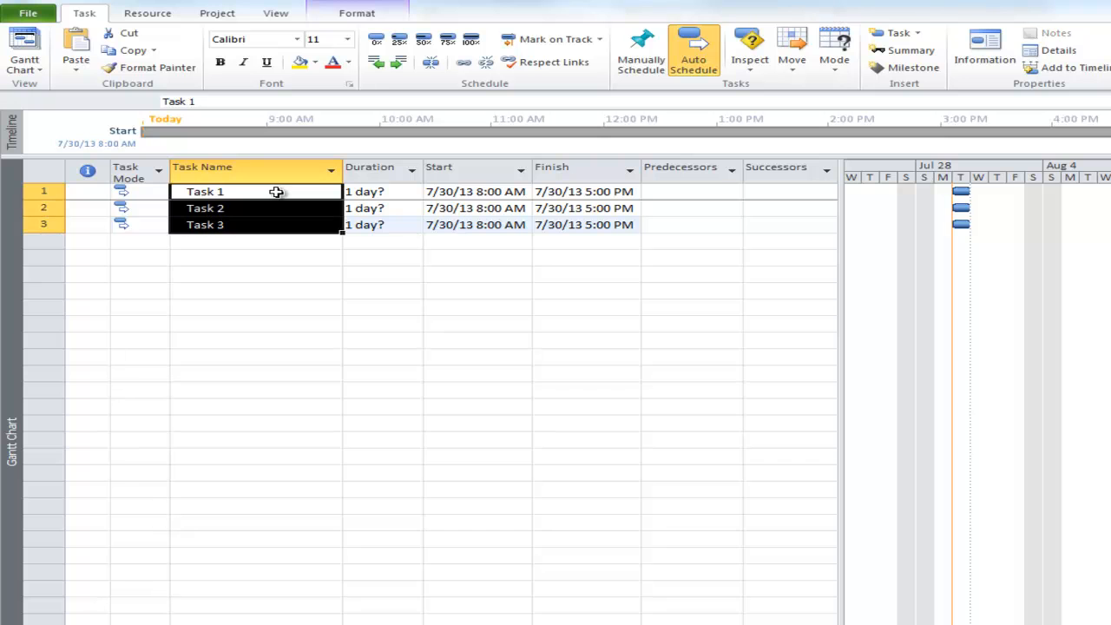
# Link Task 1, Task 2 and Task 3 in sequence and set each task's duration to 2 days
pyautogui.click(463, 62)
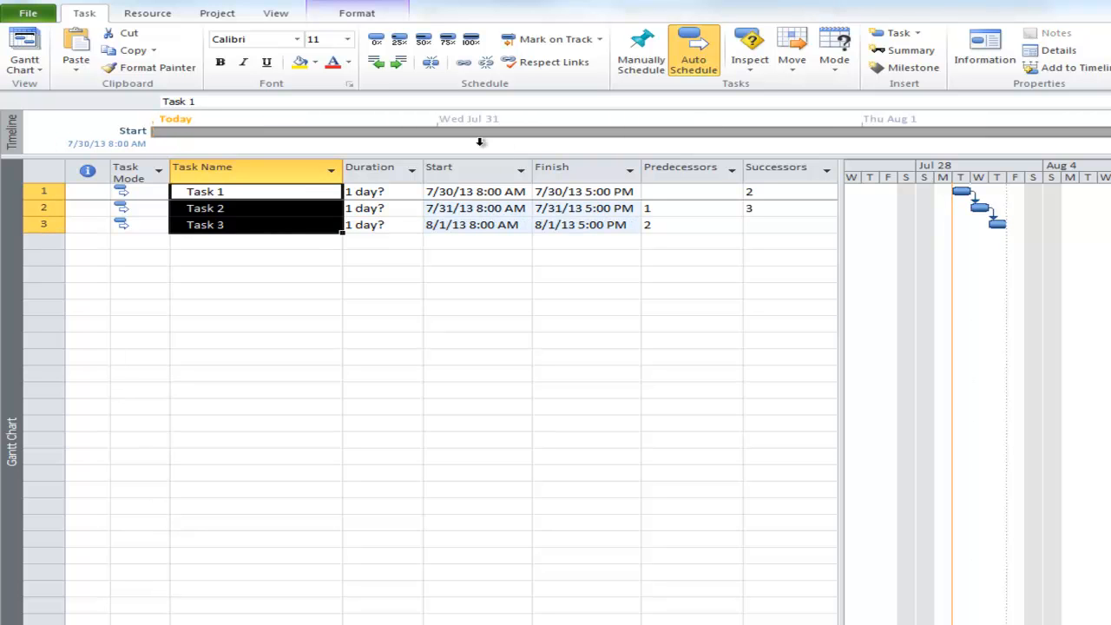
pyautogui.click(382, 192)
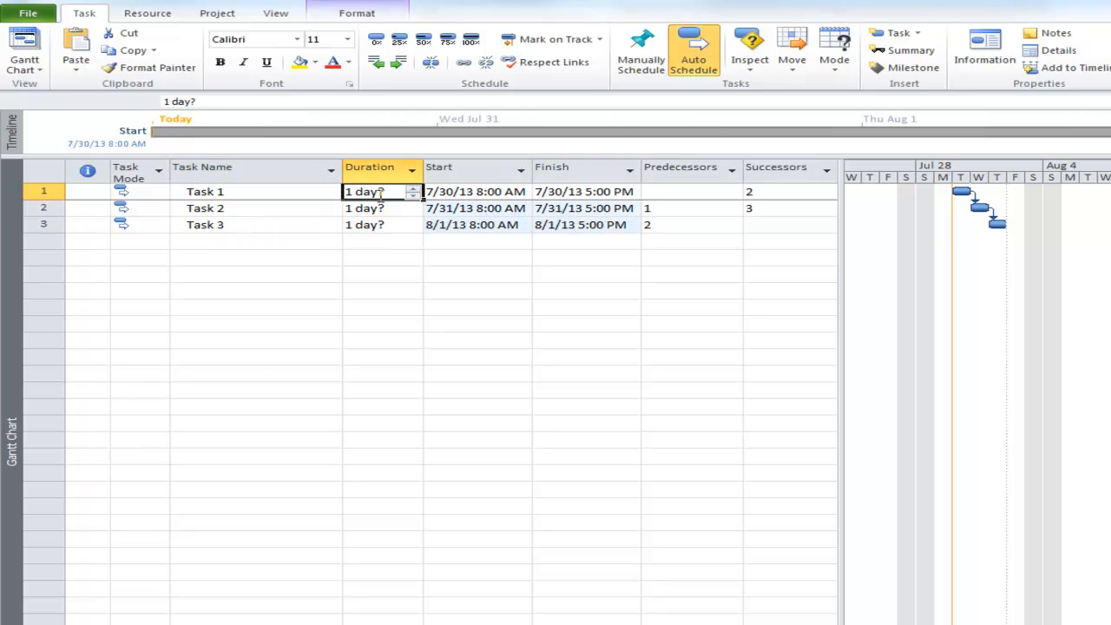
pyautogui.write('2')
pyautogui.press('Return')
pyautogui.write('2')
pyautogui.press('Return')
pyautogui.write('2')
pyautogui.press('Return')
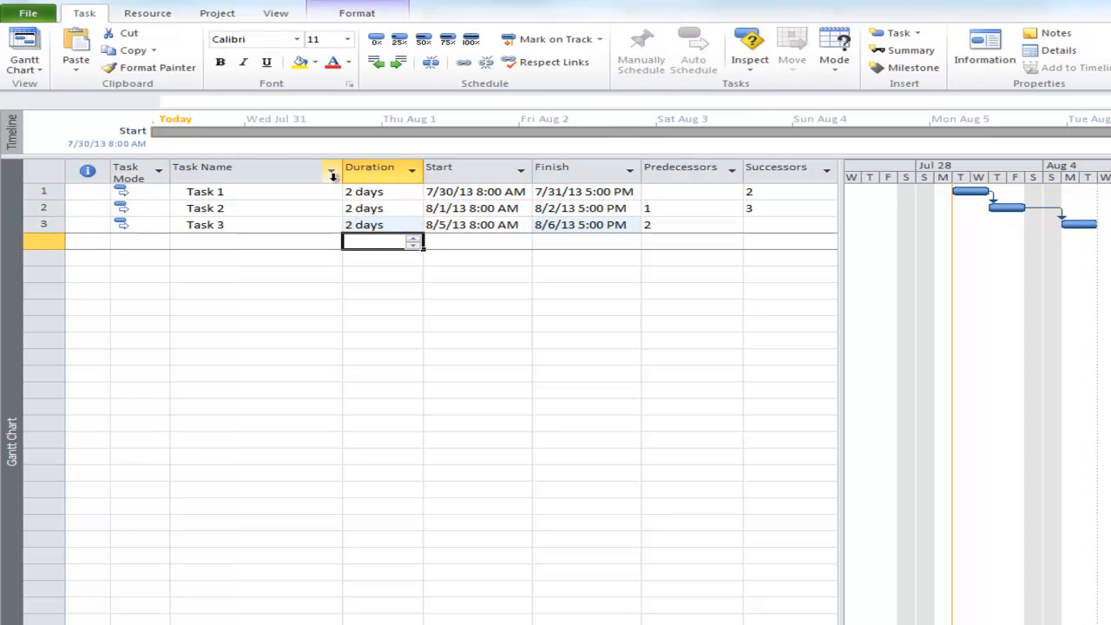
# Set the project start date to August 5, 2013 in the project information
pyautogui.click(221, 14)
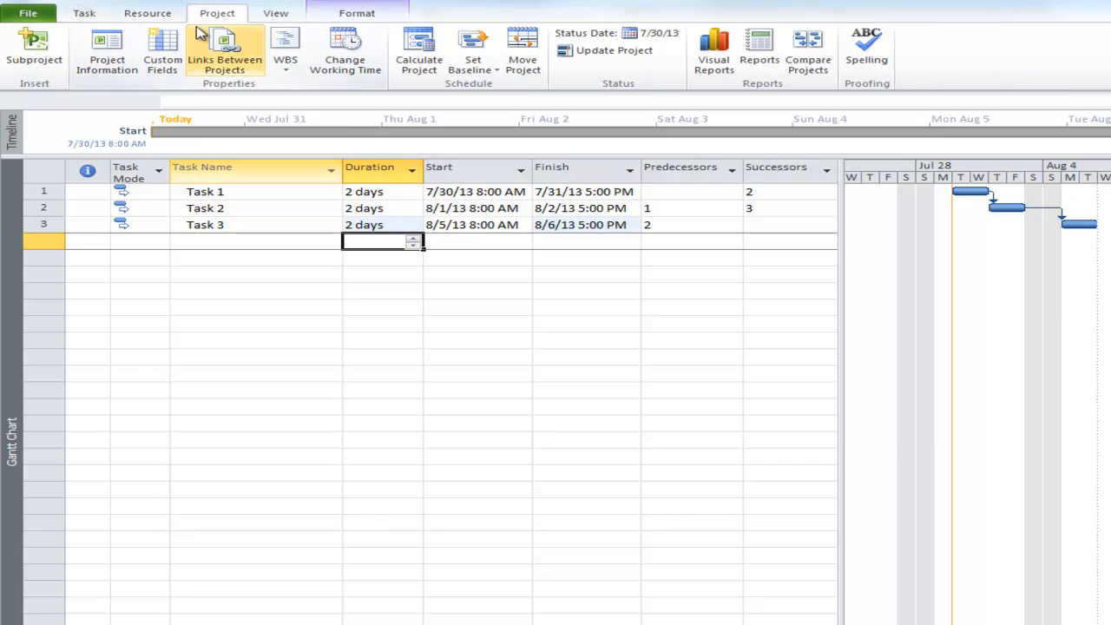
pyautogui.click(96, 66)
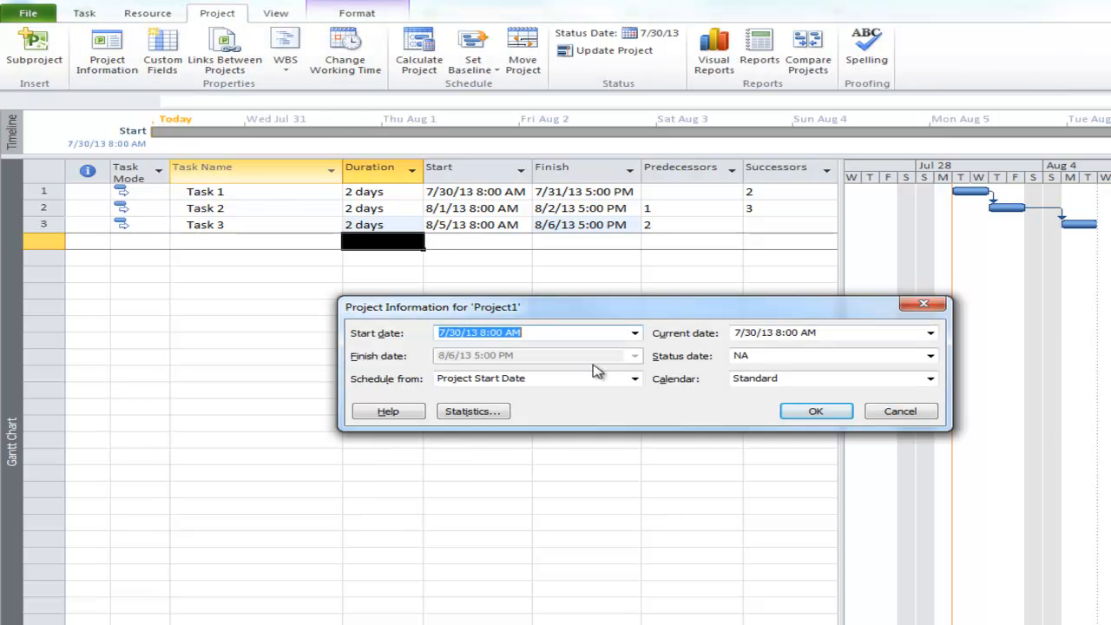
pyautogui.click(634, 333)
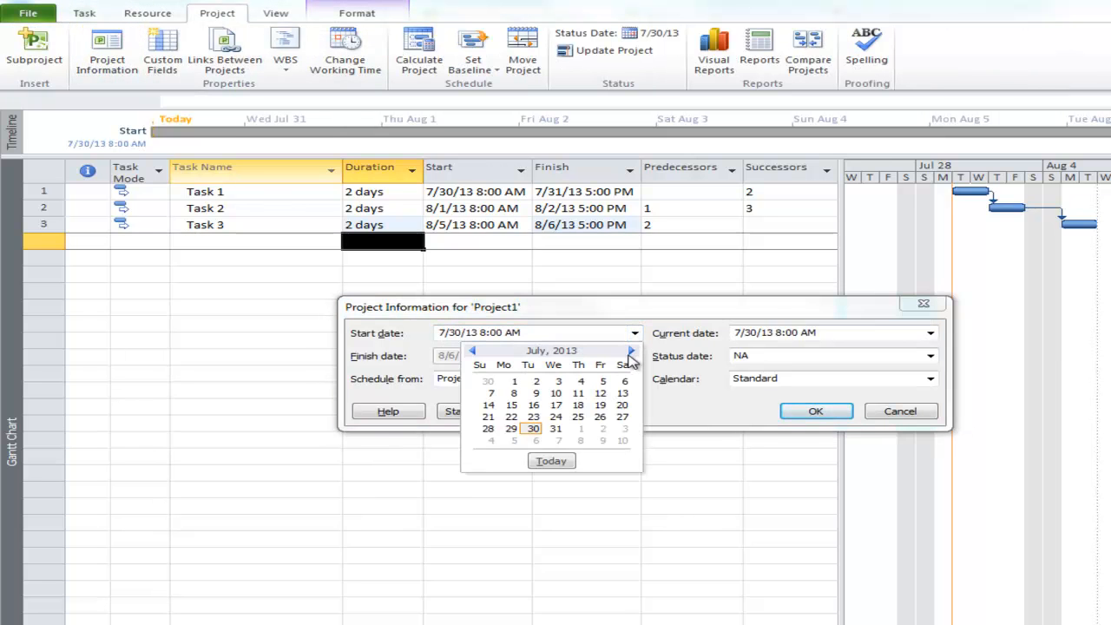
pyautogui.click(630, 353)
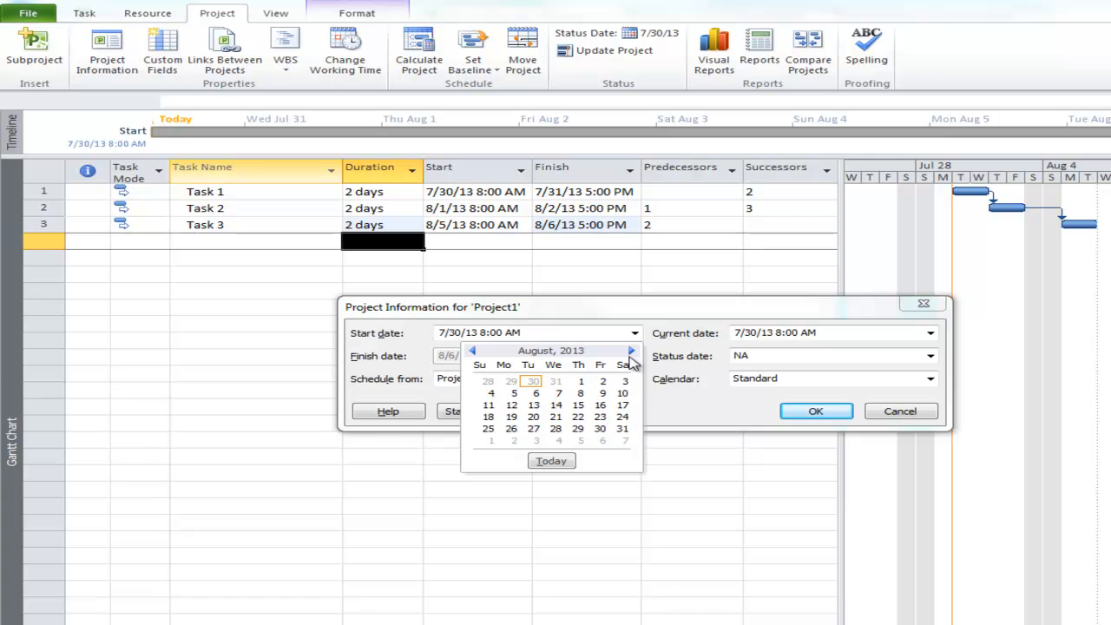
pyautogui.click(516, 393)
pyautogui.click(814, 410)
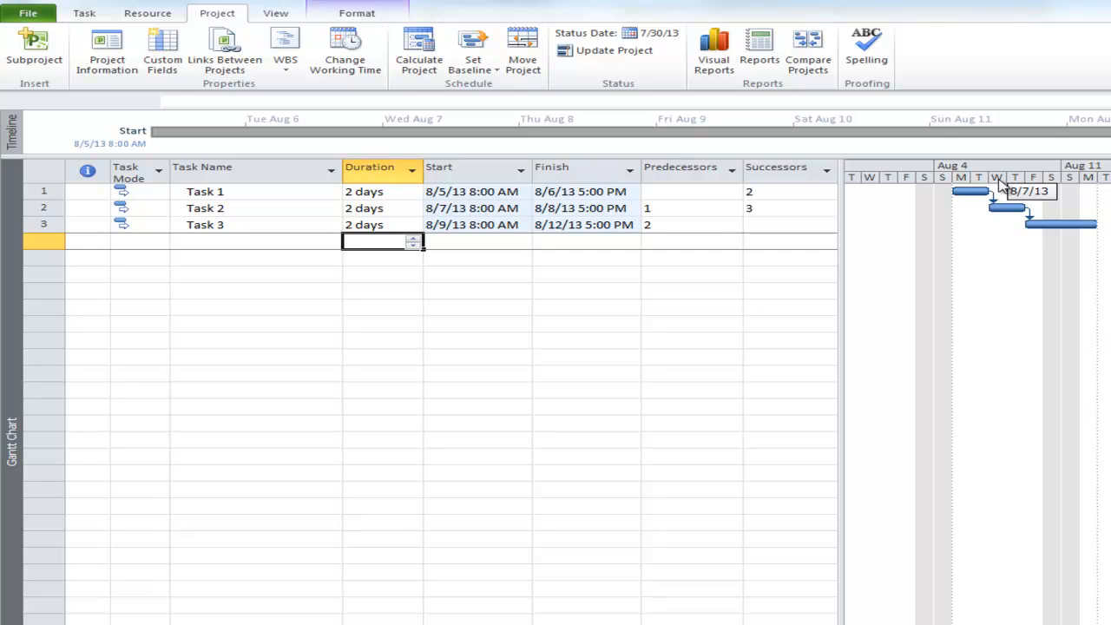
pyautogui.moveTo(995, 208)
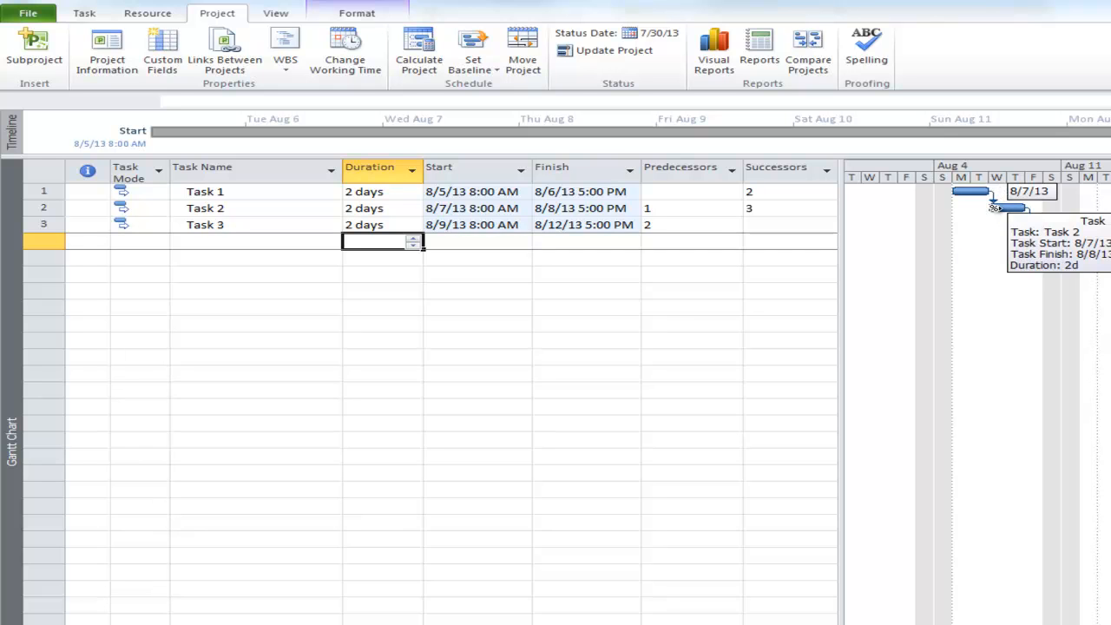
# Add a nonworking exception named "August 7th Holiday" on 8/7/2013 to the Standard project calendar
pyautogui.click(340, 47)
pyautogui.click(438, 421)
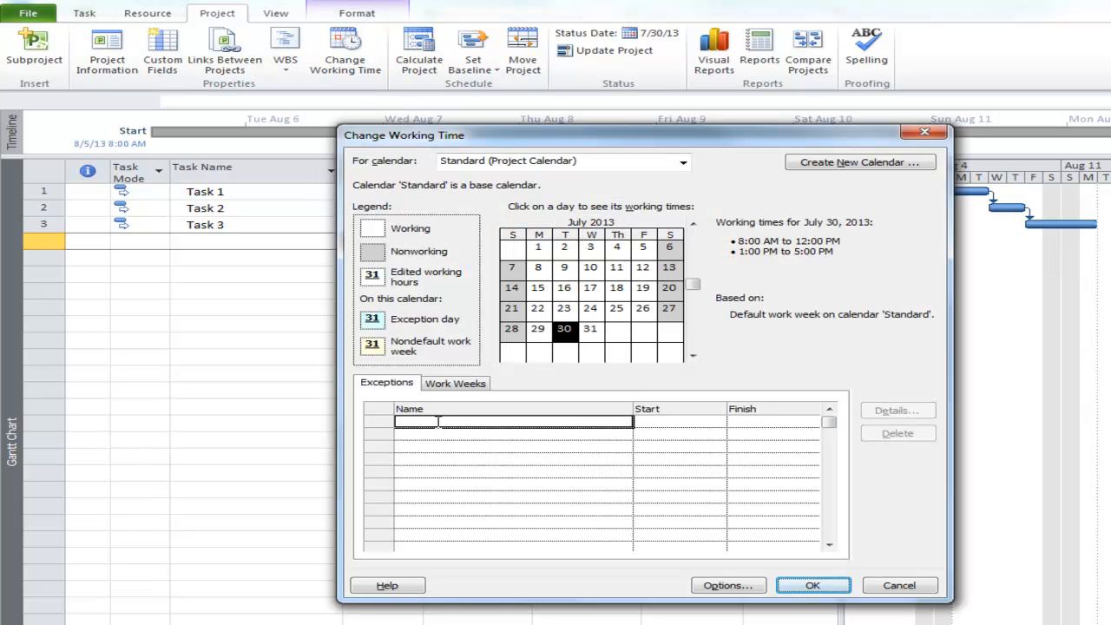
pyautogui.write('Augus')
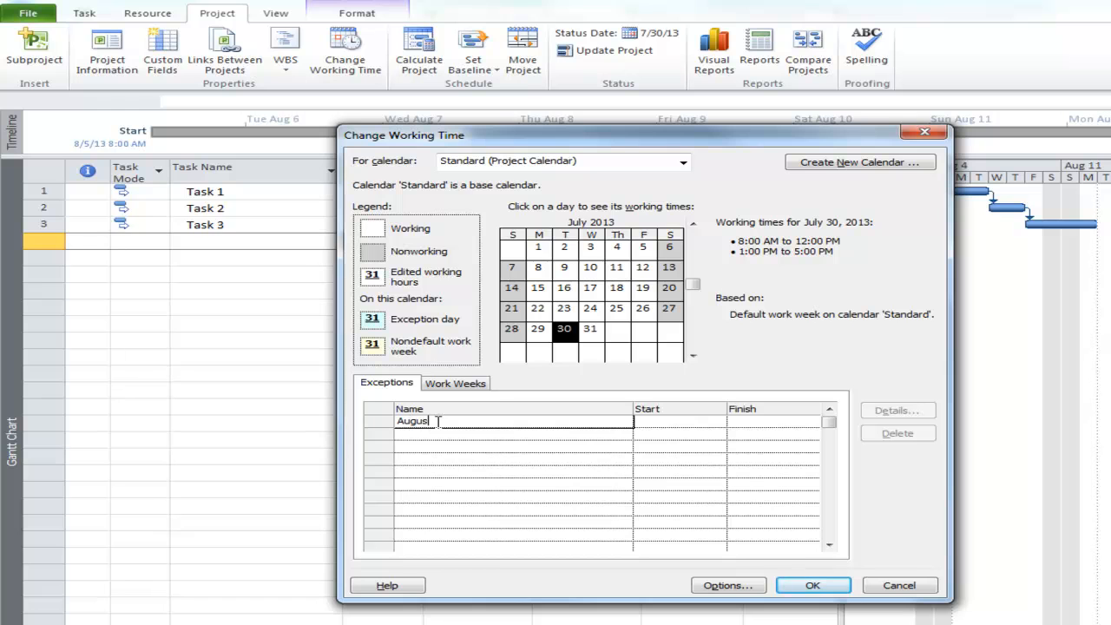
pyautogui.write('t 7th Holiday')
pyautogui.click(662, 421)
pyautogui.click(719, 422)
pyautogui.click(717, 437)
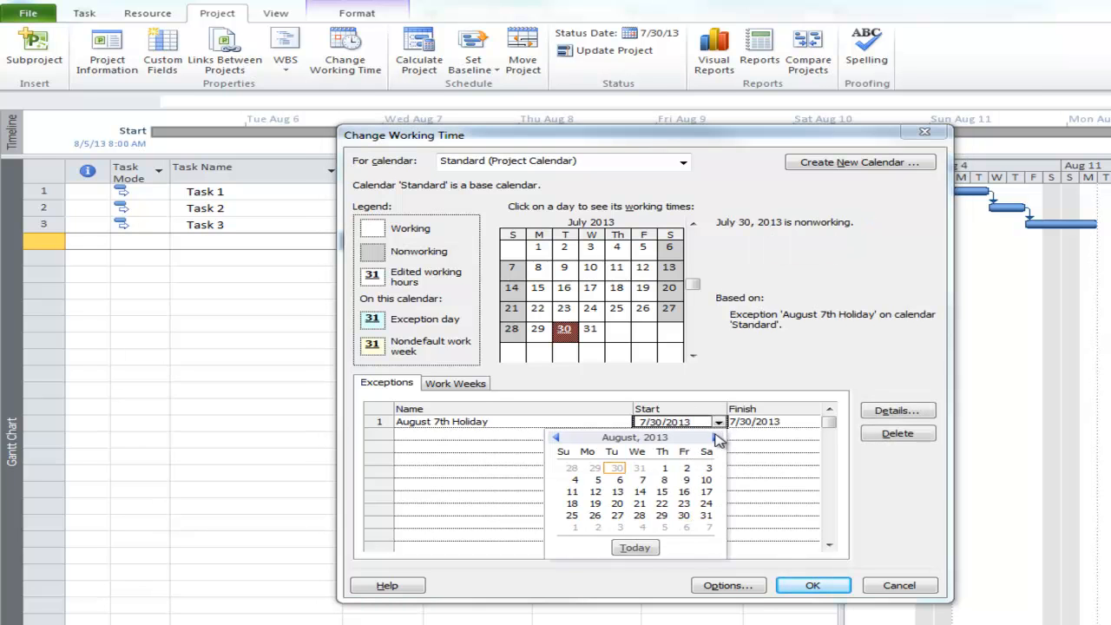
pyautogui.click(643, 479)
pyautogui.click(698, 434)
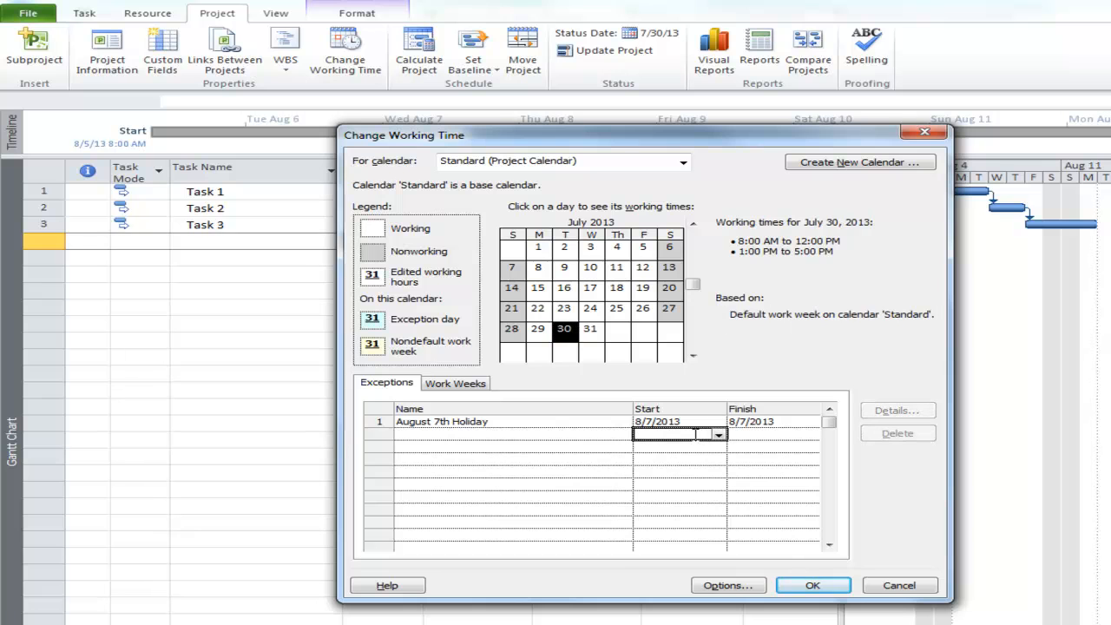
pyautogui.click(565, 309)
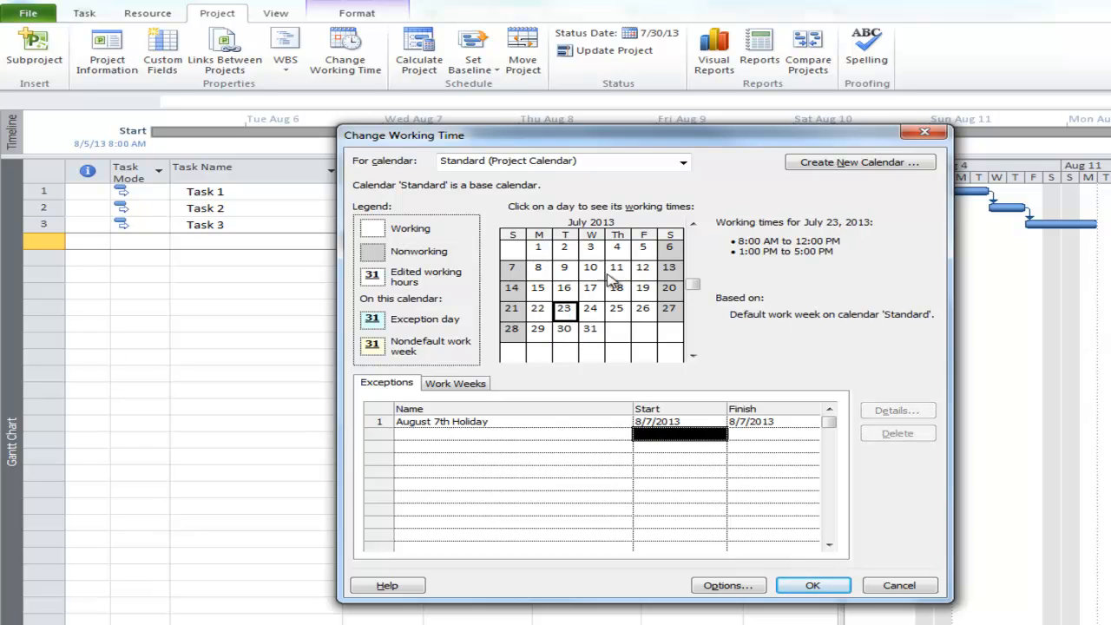
pyautogui.click(692, 351)
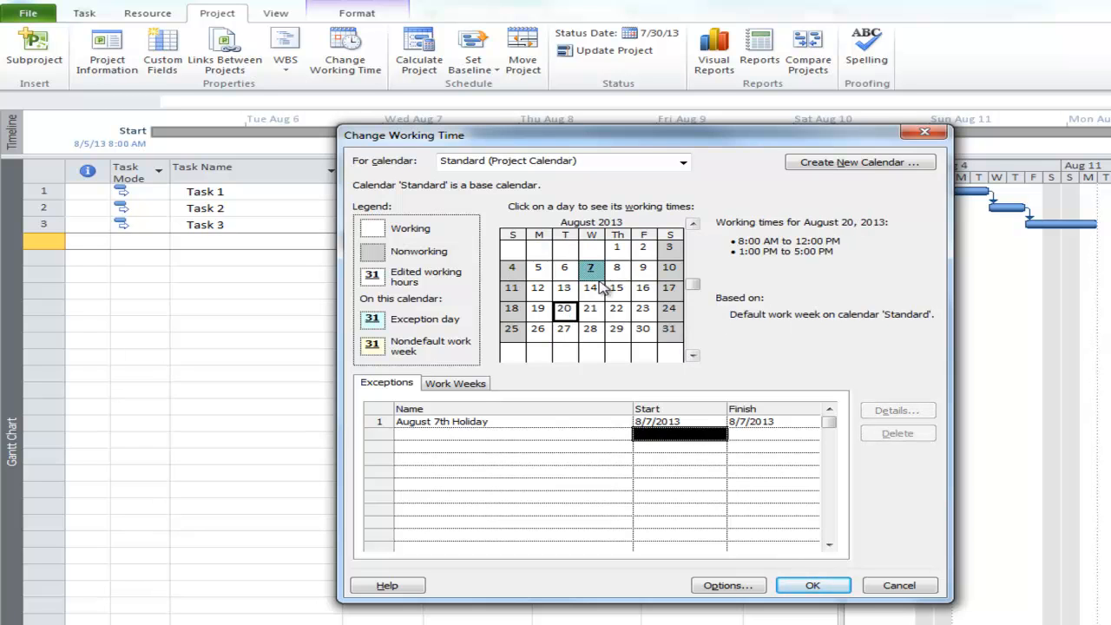
pyautogui.click(814, 586)
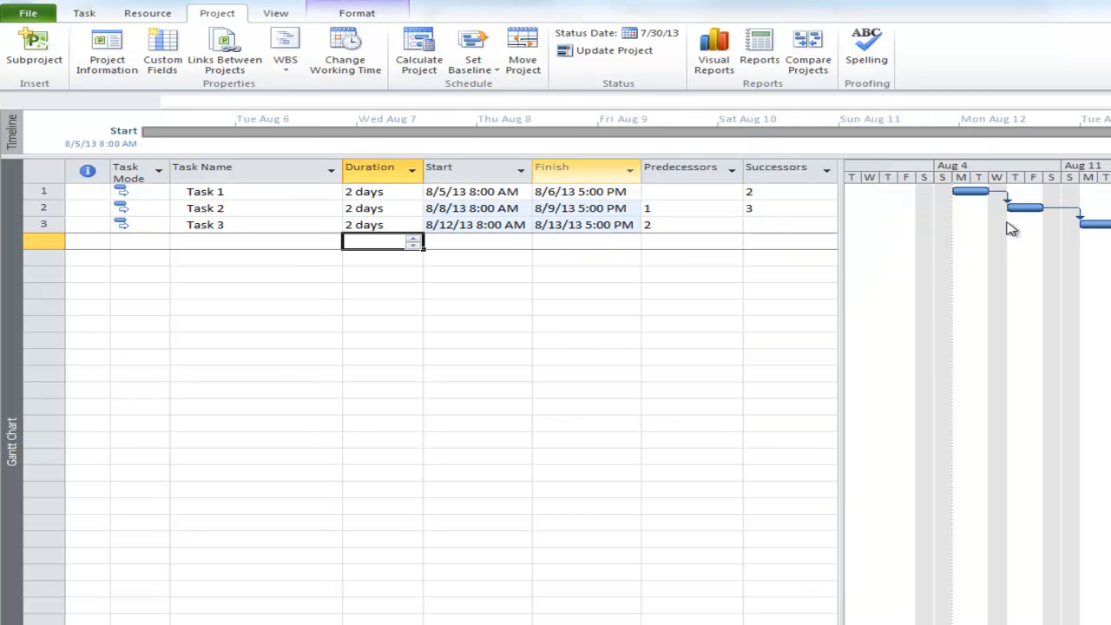
# Set Task 1's duration to 3 elapsed days (3 ed)
pyautogui.click(382, 196)
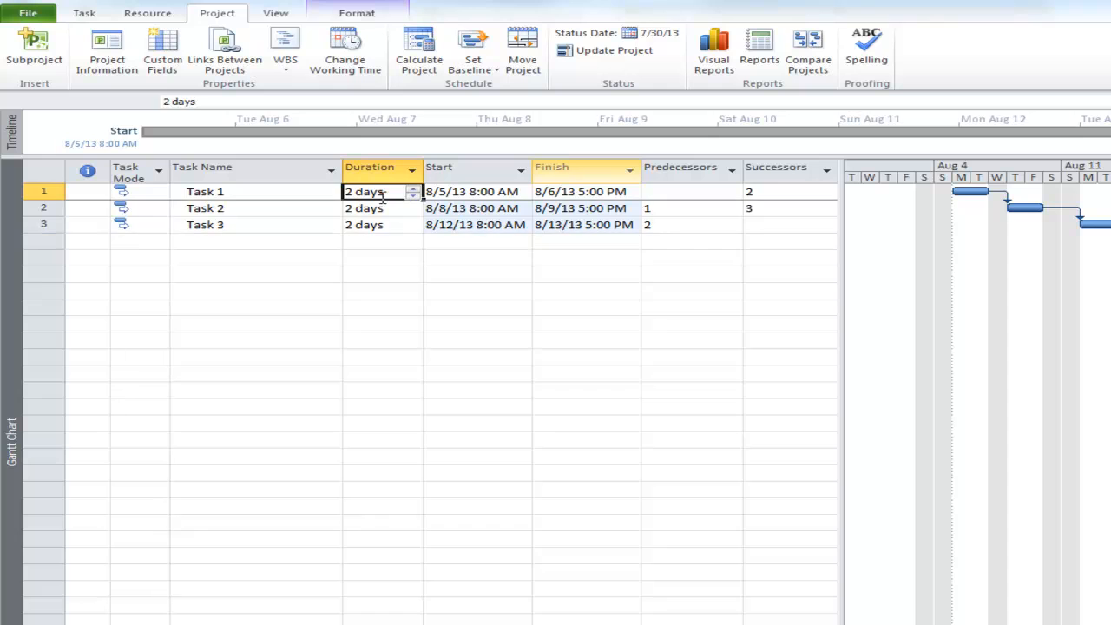
pyautogui.write('3 e')
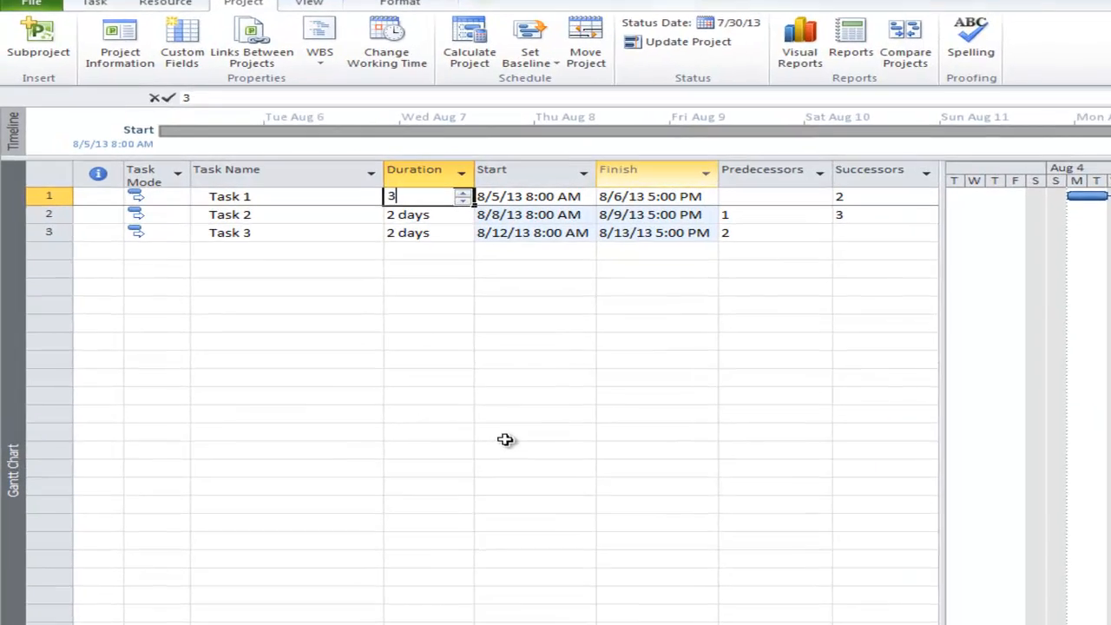
pyautogui.write('d')
pyautogui.press('Return')
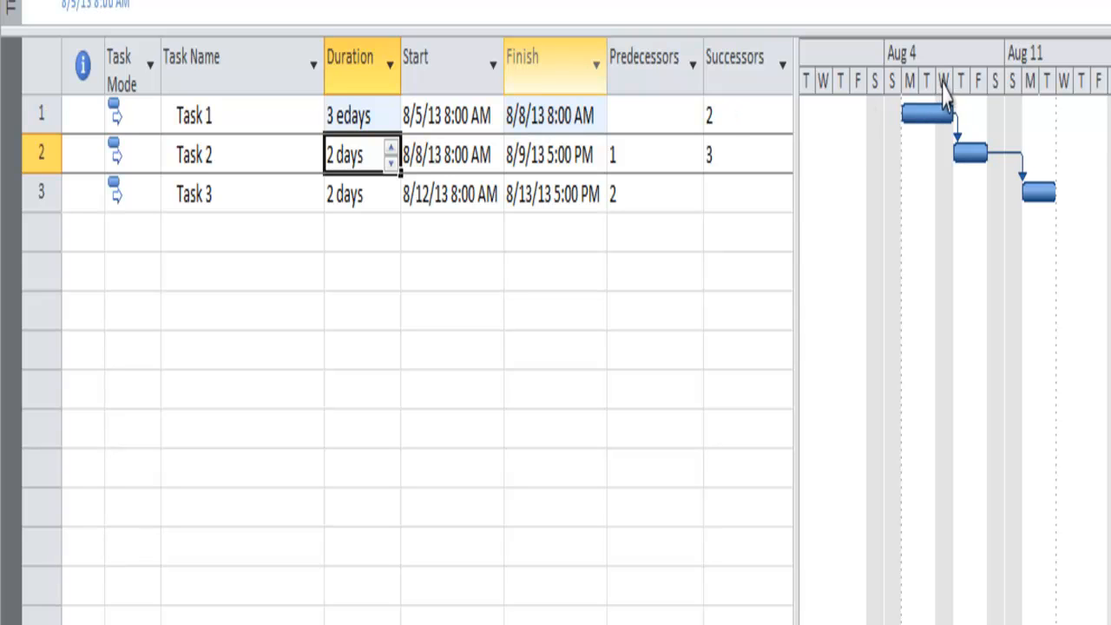
# Set Task 1's duration to 2.5 elapsed days (2.5 ed)
pyautogui.click(367, 115)
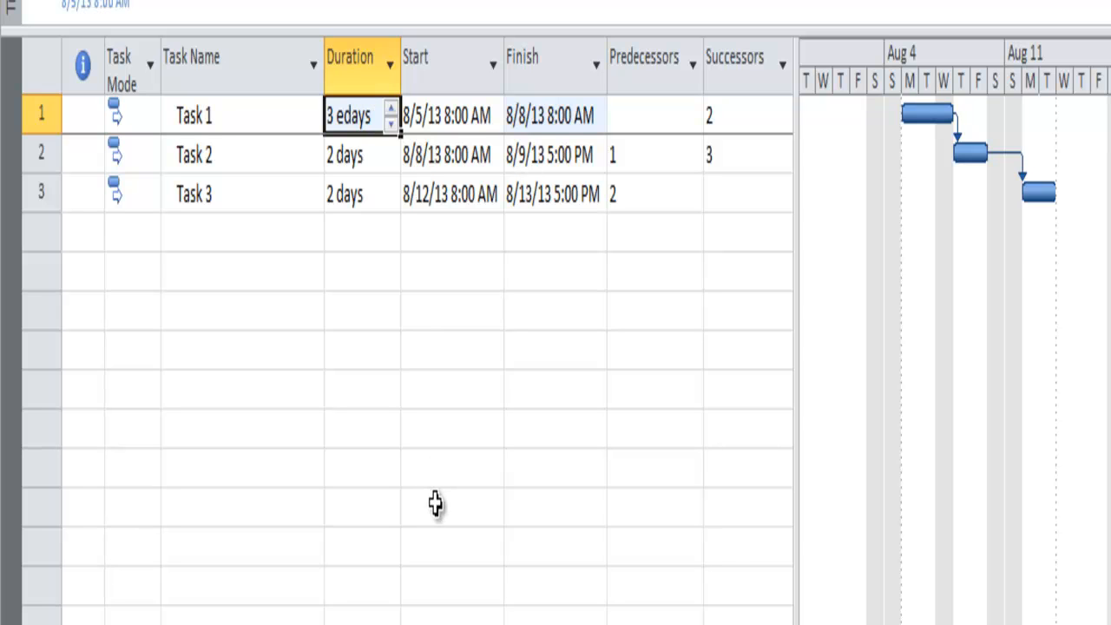
pyautogui.write('2.')
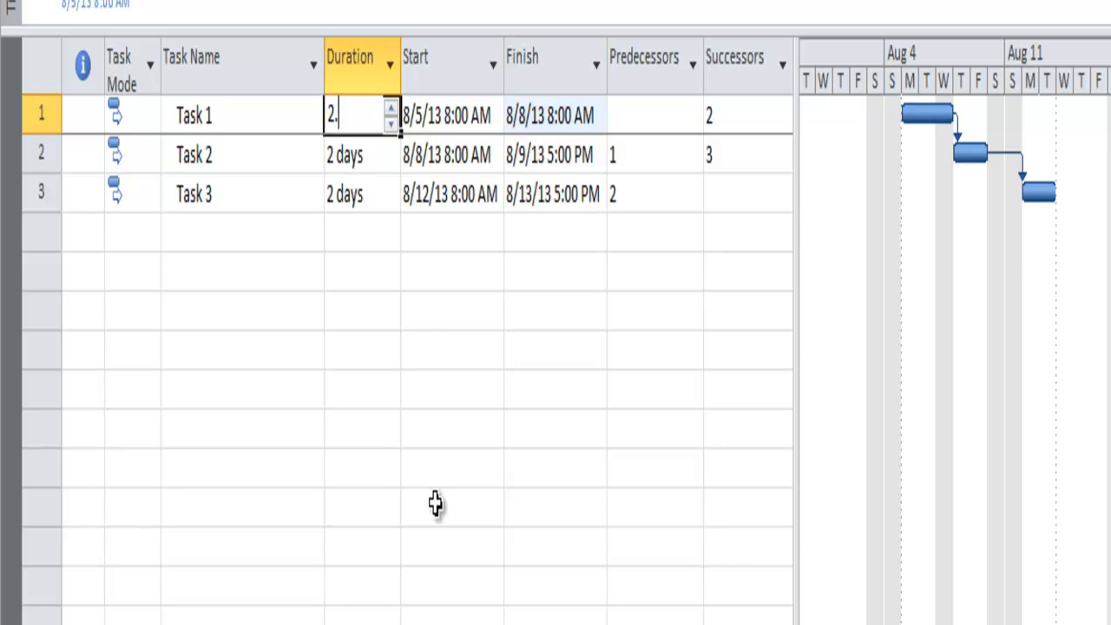
pyautogui.write('5 ed')
pyautogui.press('Return')
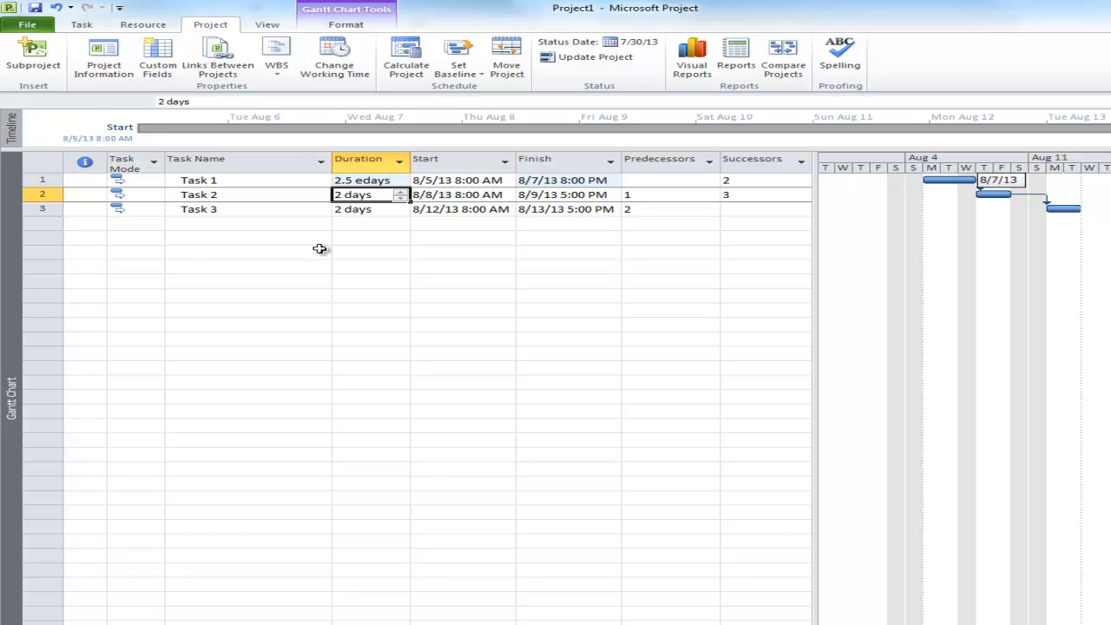
pyautogui.click(375, 181)
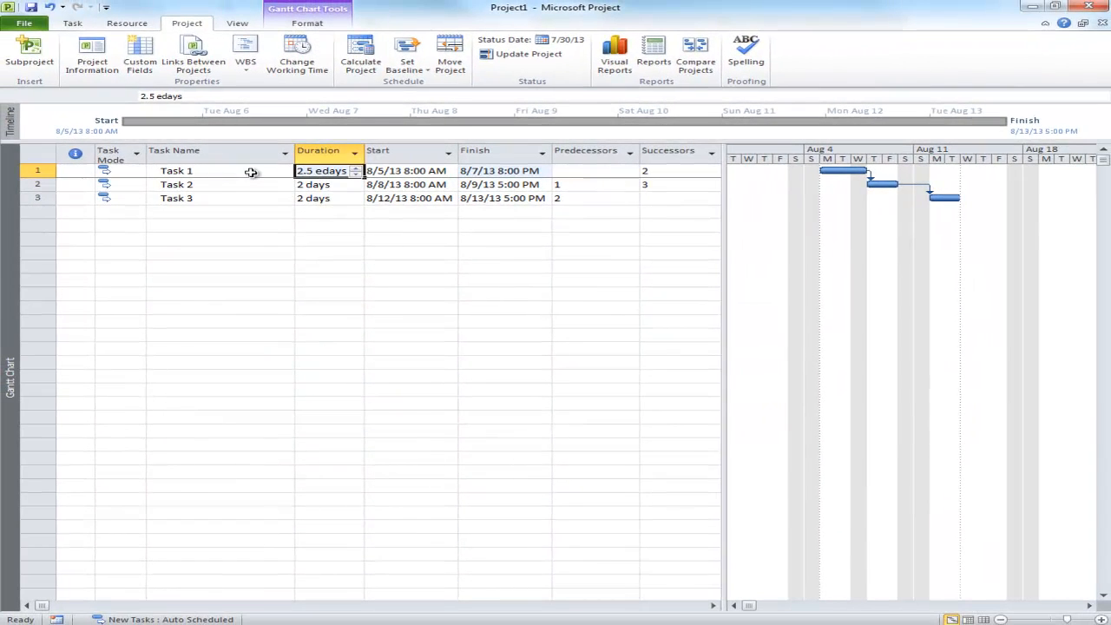
pyautogui.click(250, 172)
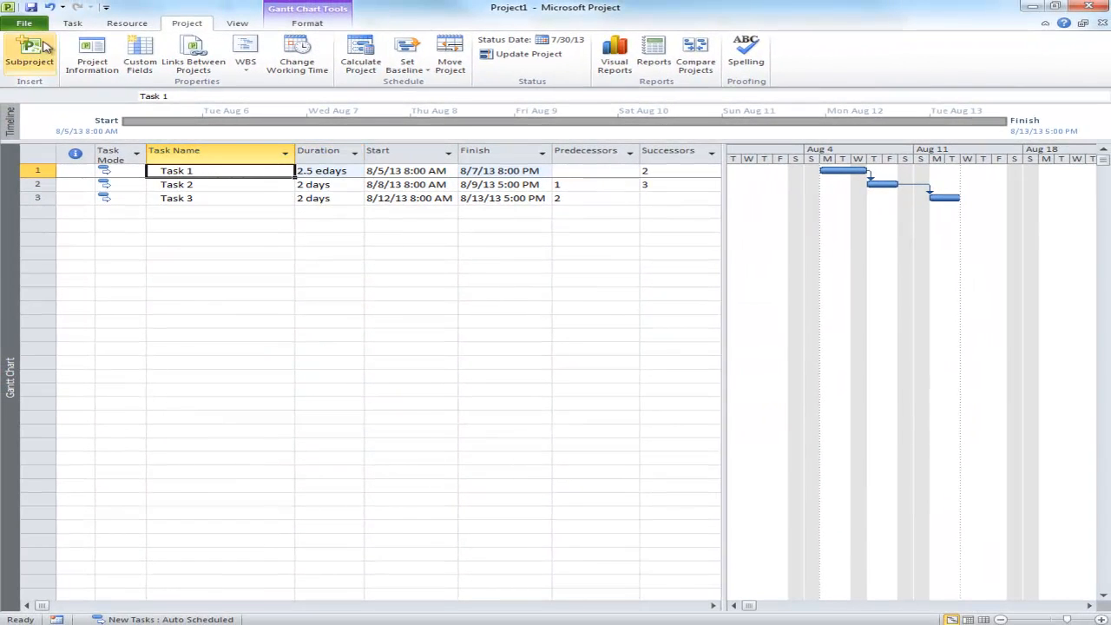
# Examine the calendars in the Organizer, comparing the Standard calendar in Global.MPT with the one in Project1, and return to the Gantt chart
pyautogui.click(25, 24)
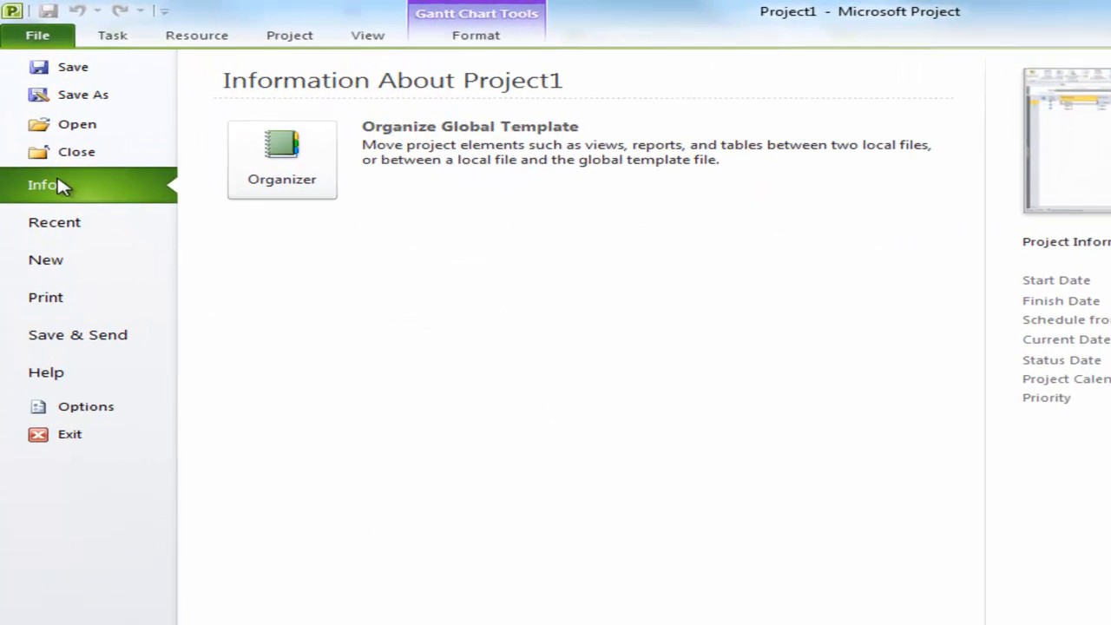
pyautogui.click(260, 166)
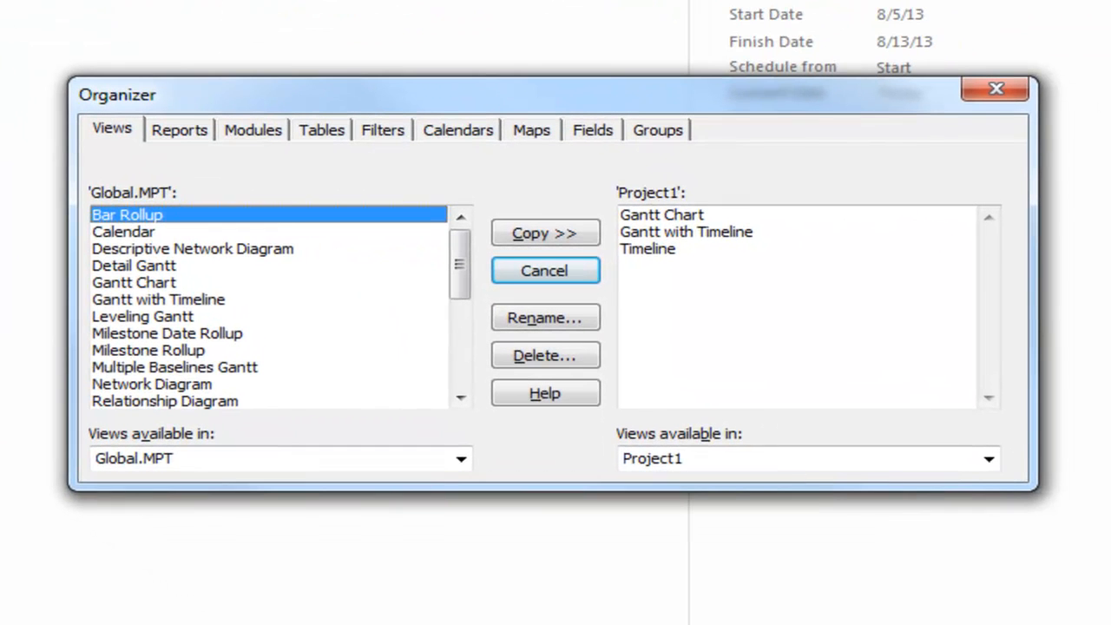
pyautogui.click(457, 129)
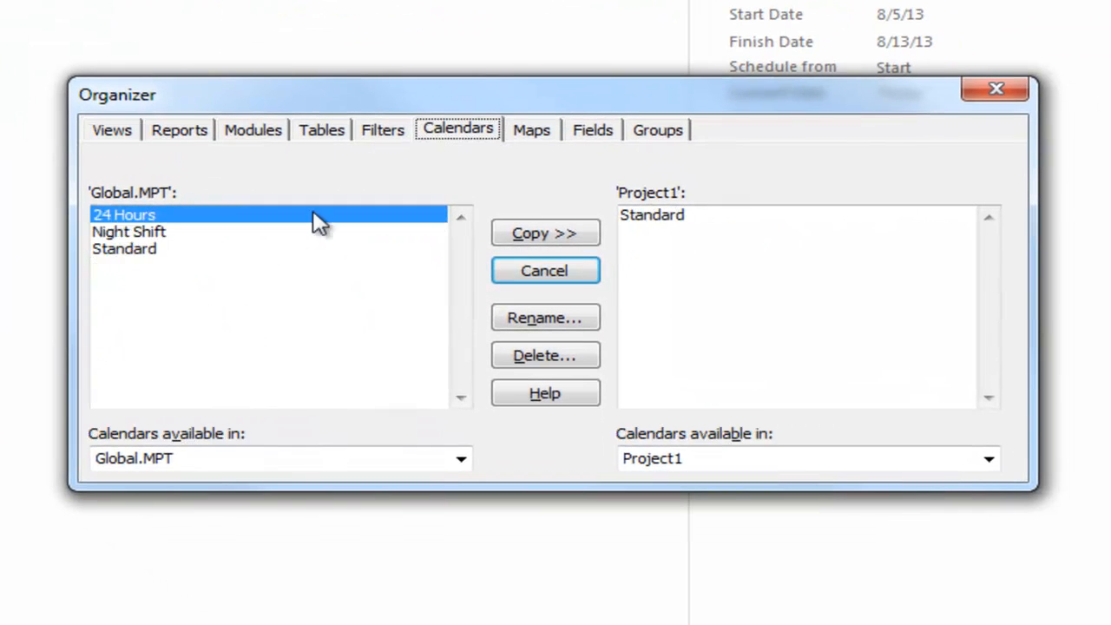
pyautogui.click(149, 254)
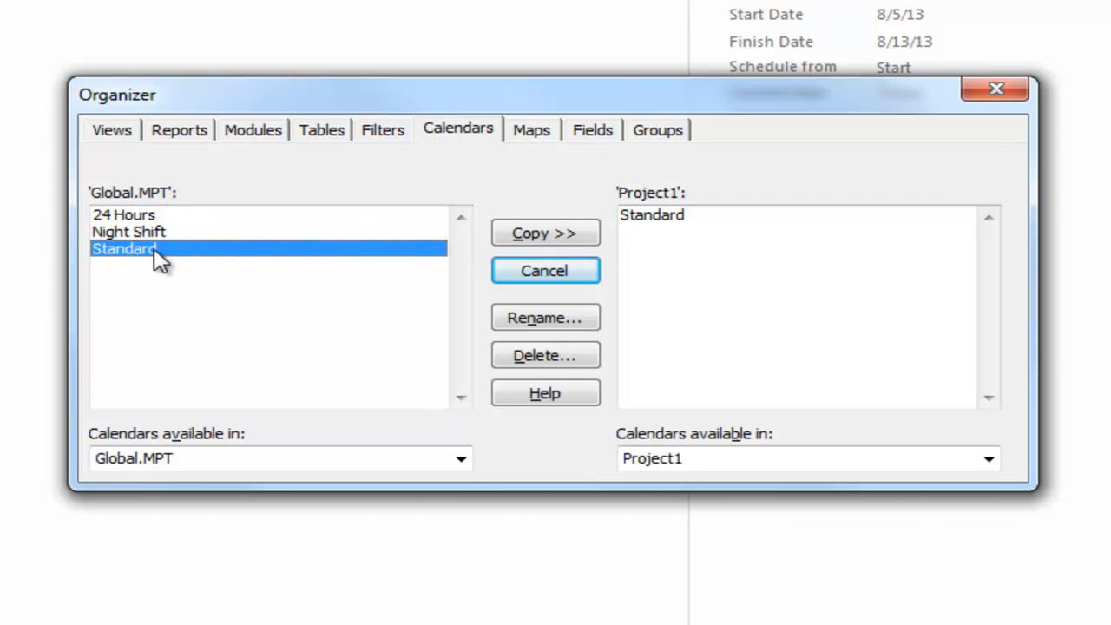
pyautogui.click(682, 228)
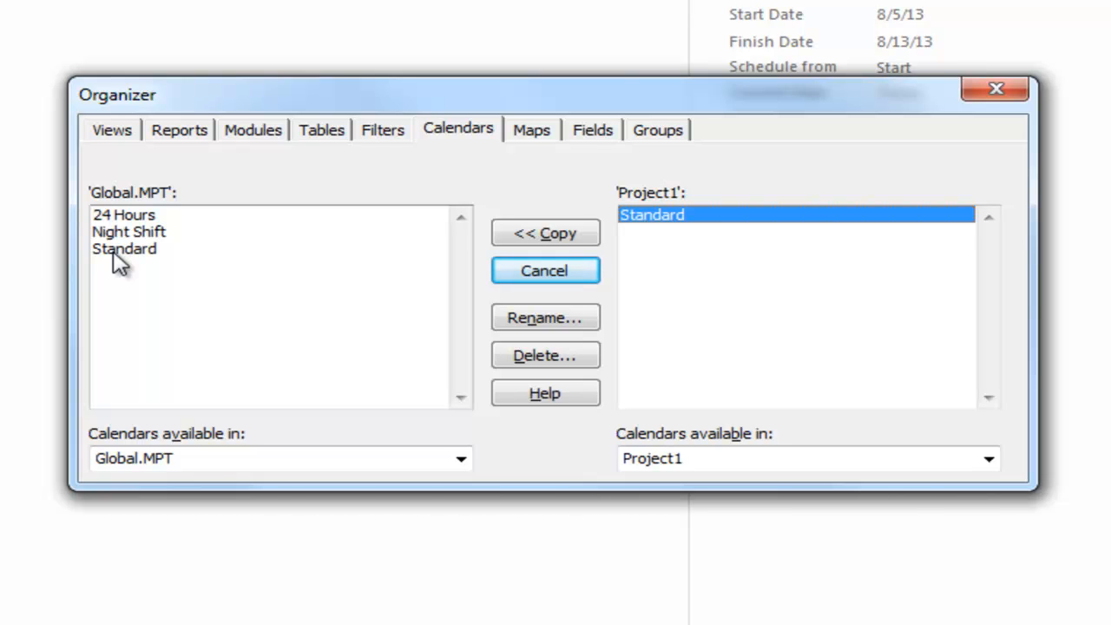
pyautogui.click(994, 90)
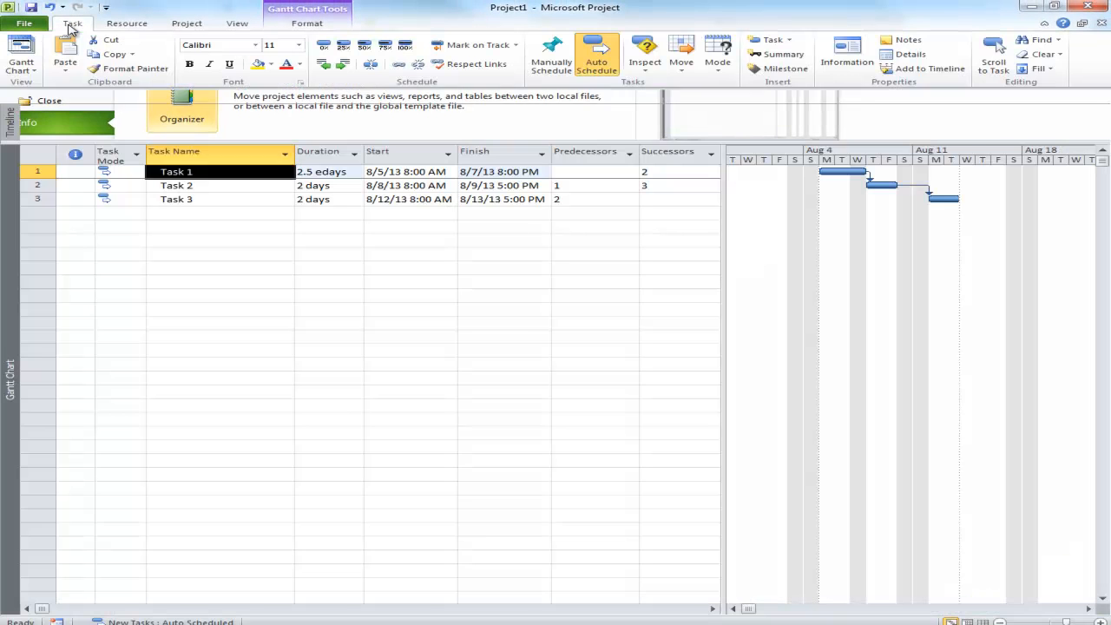
pyautogui.click(72, 26)
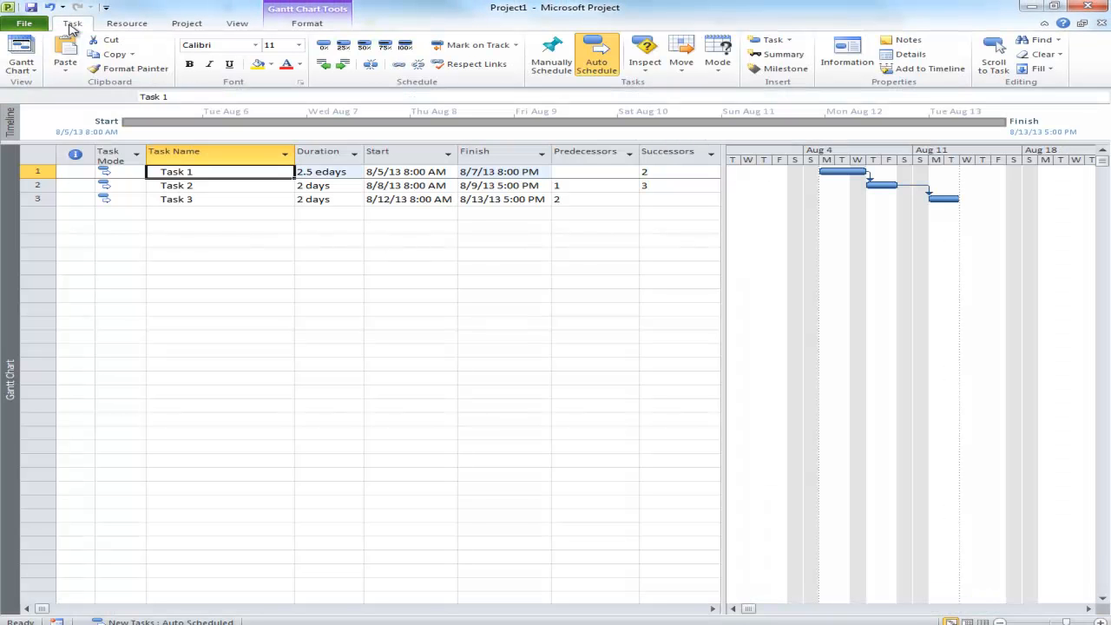
# Review the working-time exceptions of the Standard project calendar and leave them as they are
pyautogui.click(186, 25)
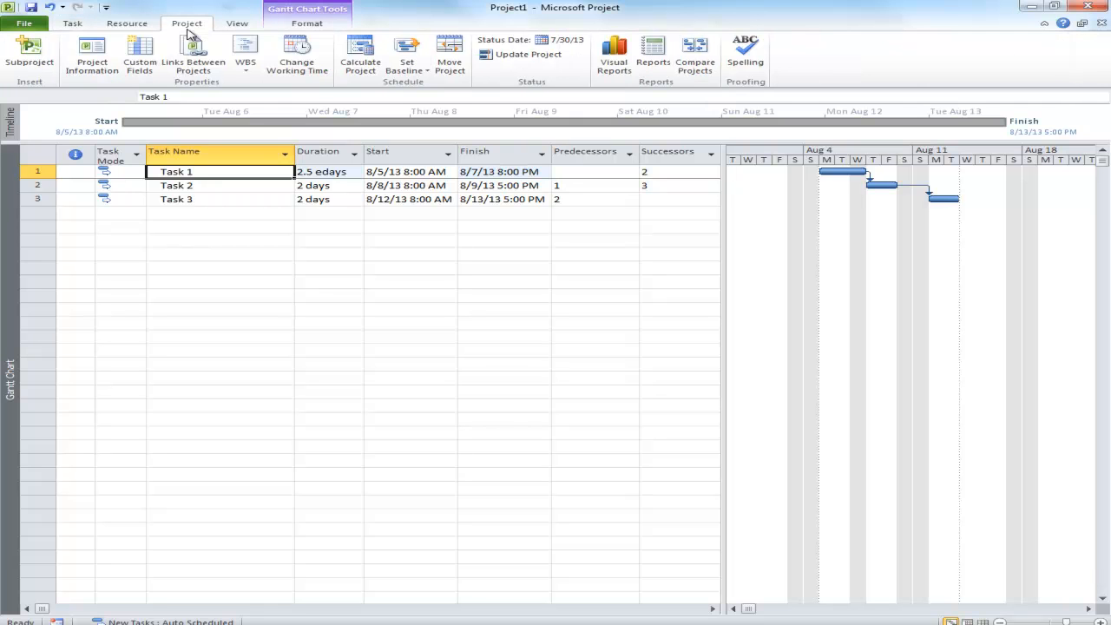
pyautogui.click(310, 65)
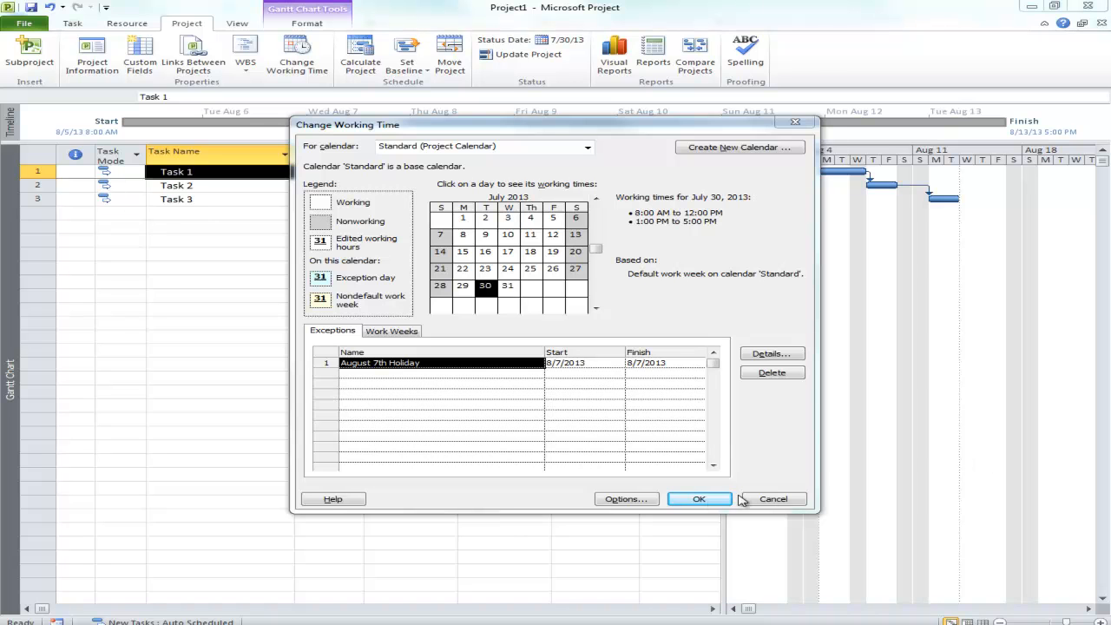
pyautogui.click(785, 500)
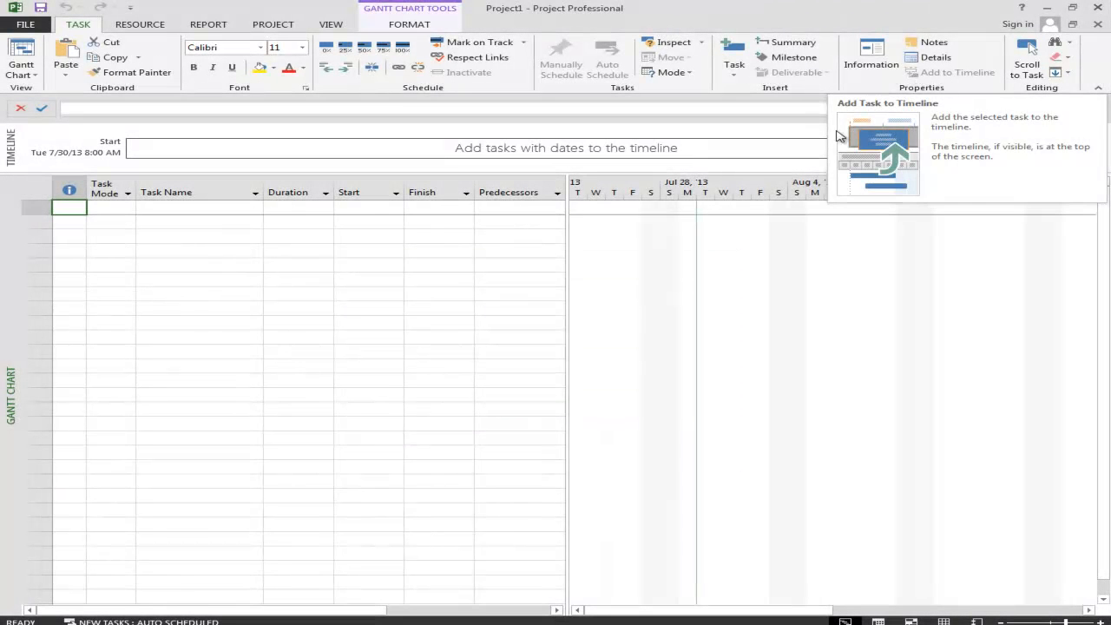
# Look at the project's Info page with the Organizer entry and return to the Gantt chart
pyautogui.click(167, 208)
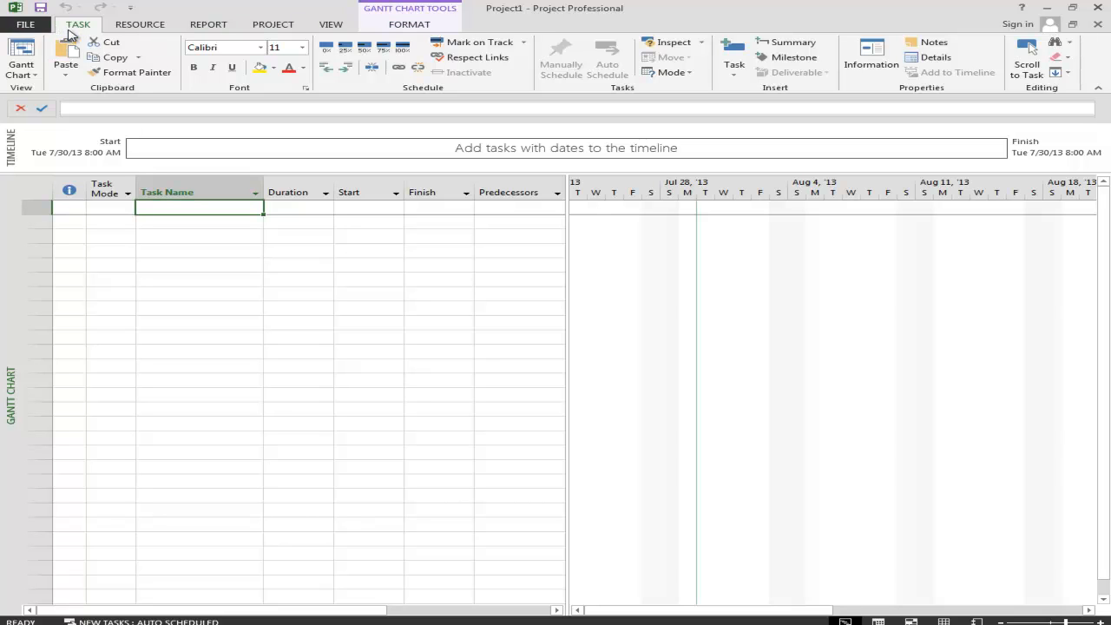
pyautogui.click(31, 25)
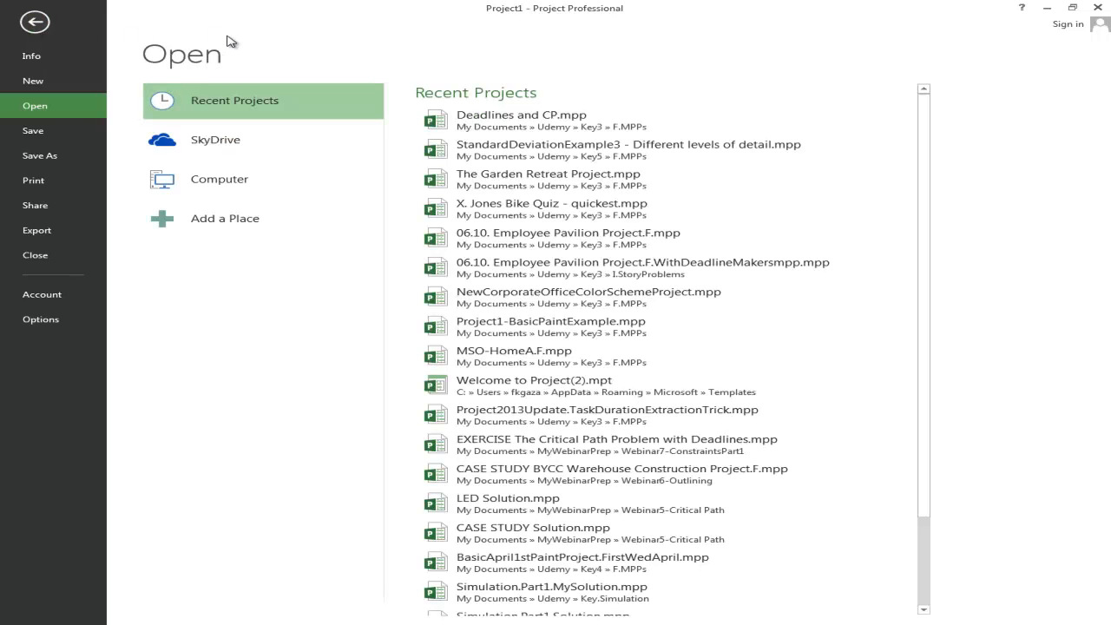
pyautogui.click(41, 61)
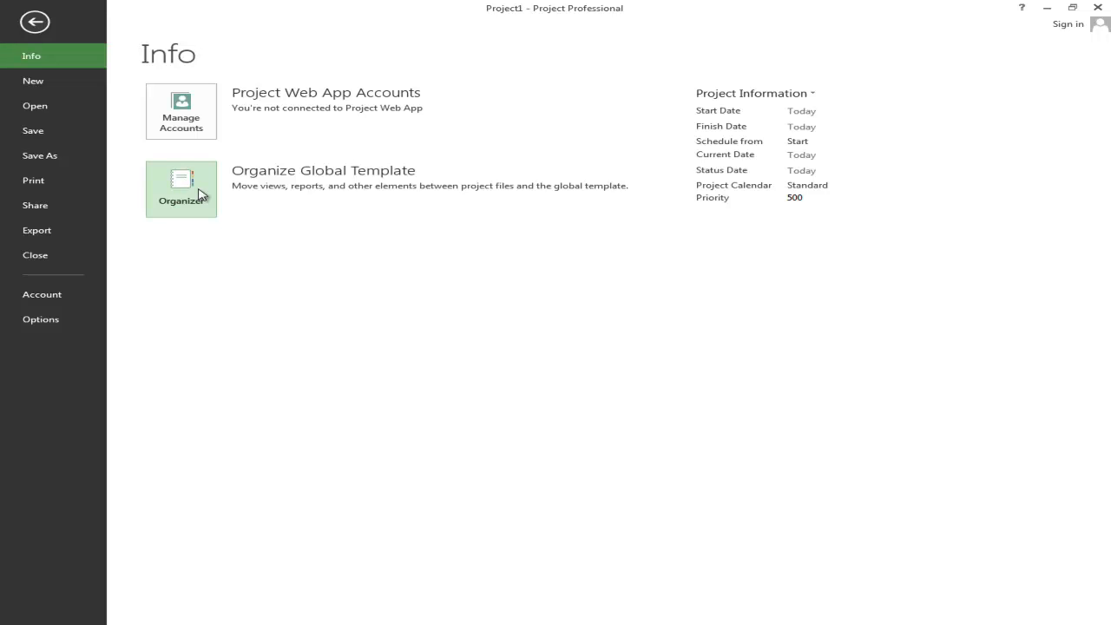
pyautogui.click(38, 23)
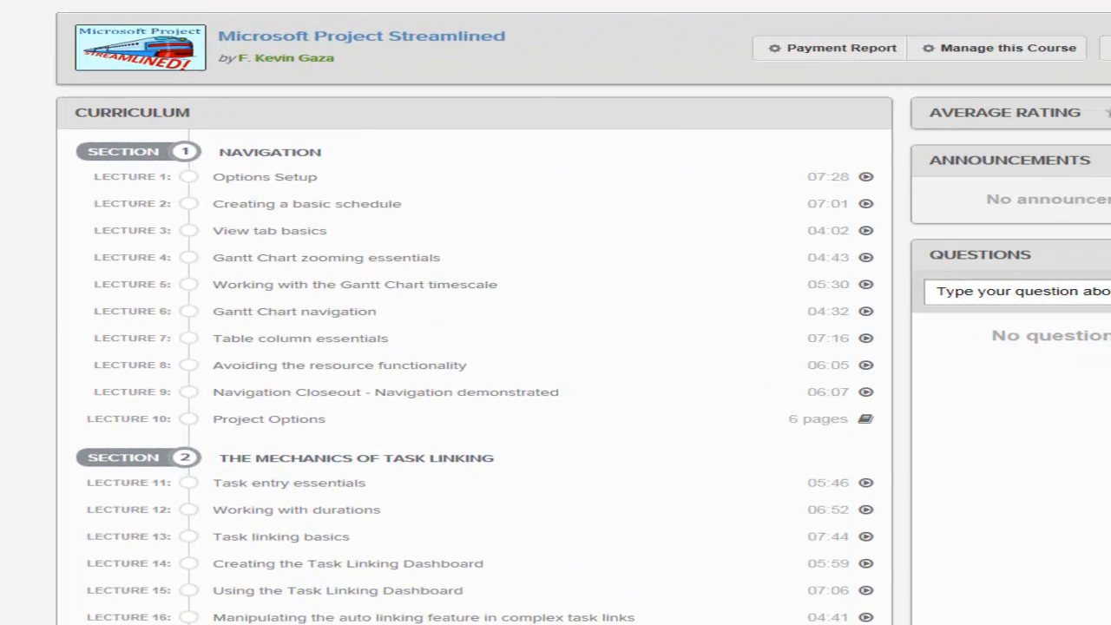
pyautogui.scroll(-10, 474, 347)
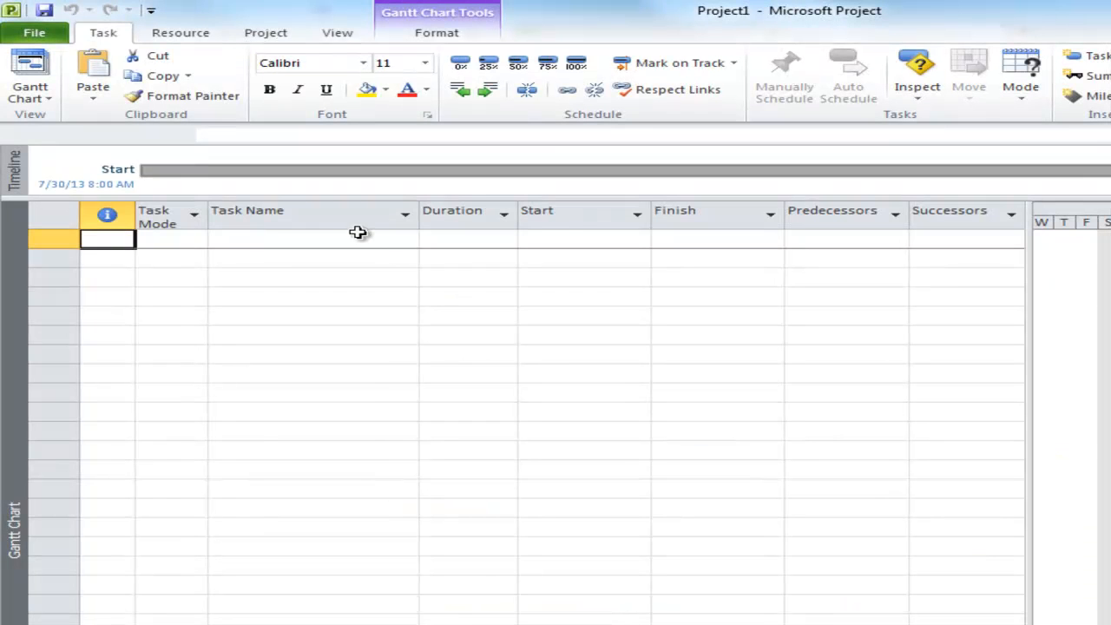
# Enter the first three tasks: Select colors, Pickup colors and Setup room
pyautogui.click(361, 238)
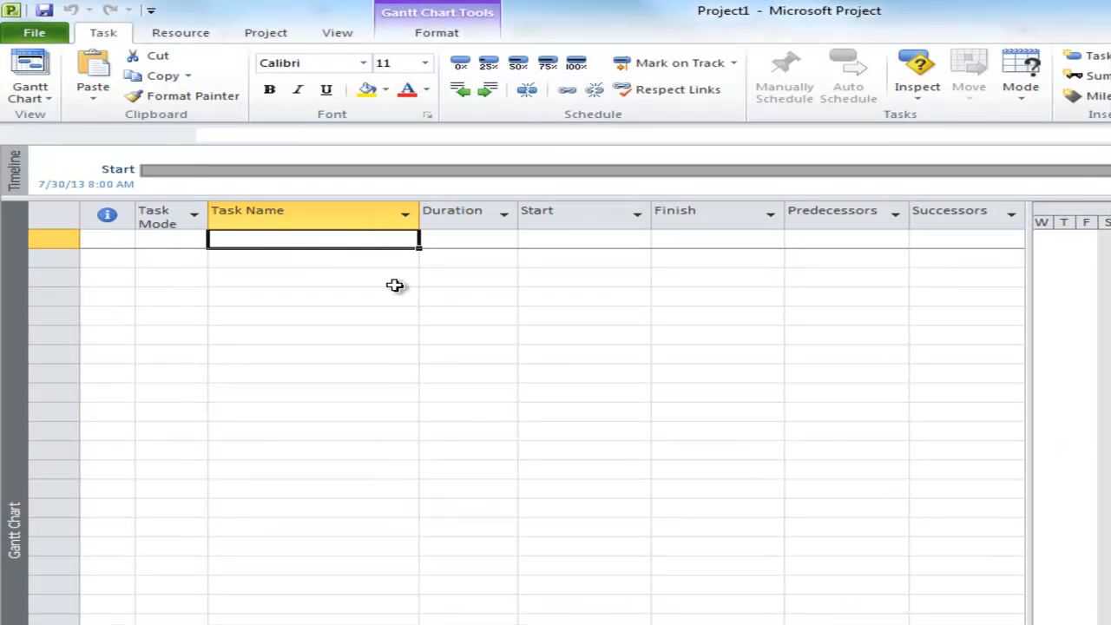
pyautogui.write('Select colors')
pyautogui.press('Return')
pyautogui.write('Pickup color')
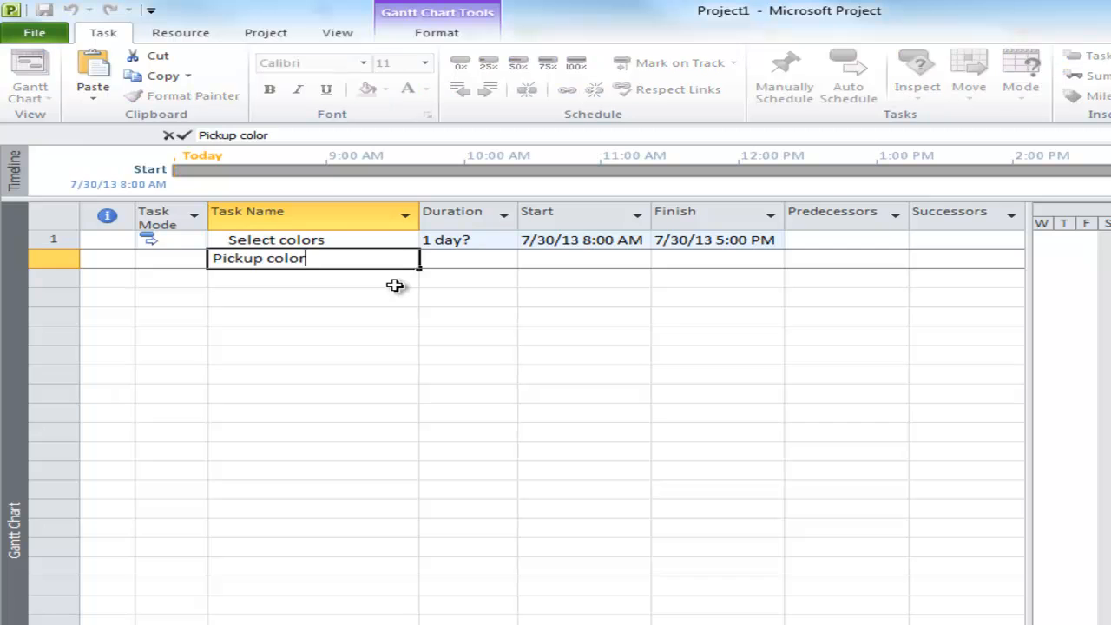
pyautogui.write('s')
pyautogui.press('Return')
pyautogui.write('Setup room')
pyautogui.press('Return')
# Add the tasks Paint, Clean up and Done below Setup room
pyautogui.write('Paint')
pyautogui.press('Return')
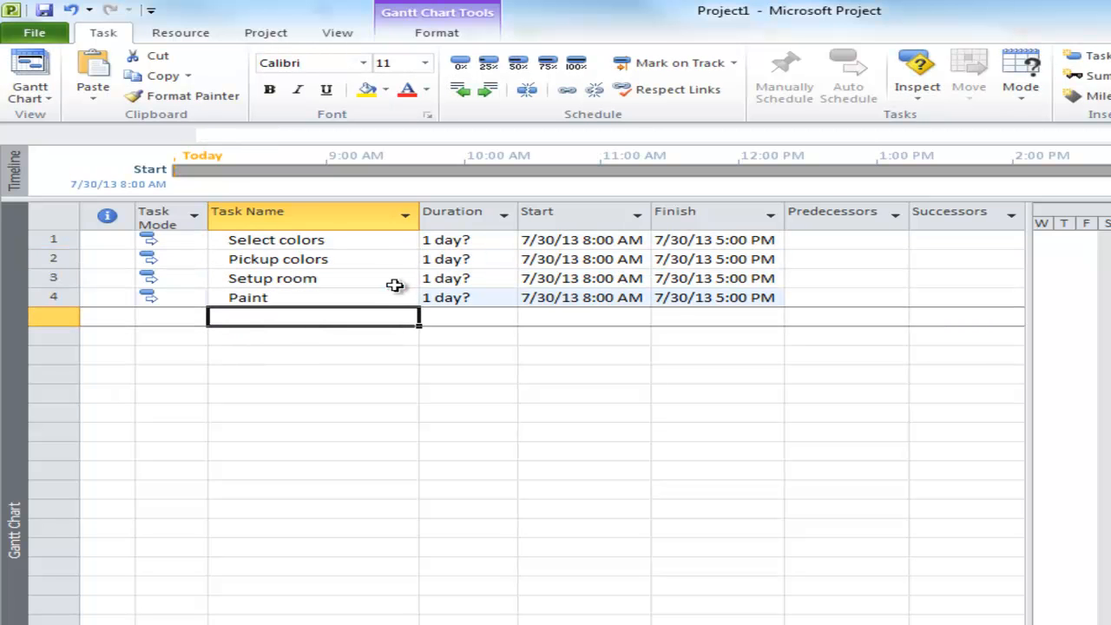
pyautogui.write('Clean up')
pyautogui.press('Return')
pyautogui.write('D')
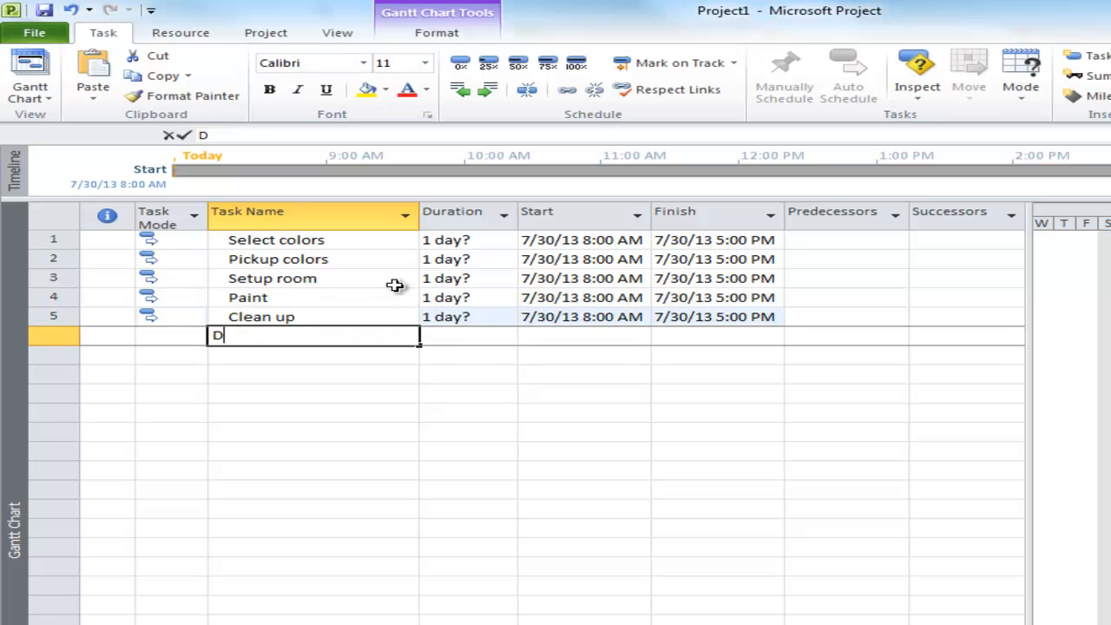
pyautogui.write('one')
pyautogui.press('Return')
# Link all six tasks in sequence, from Select colors through Done
pyautogui.press('Up')
pyautogui.press('Up')
pyautogui.press('Up')
pyautogui.press('Up')
pyautogui.press('Up')
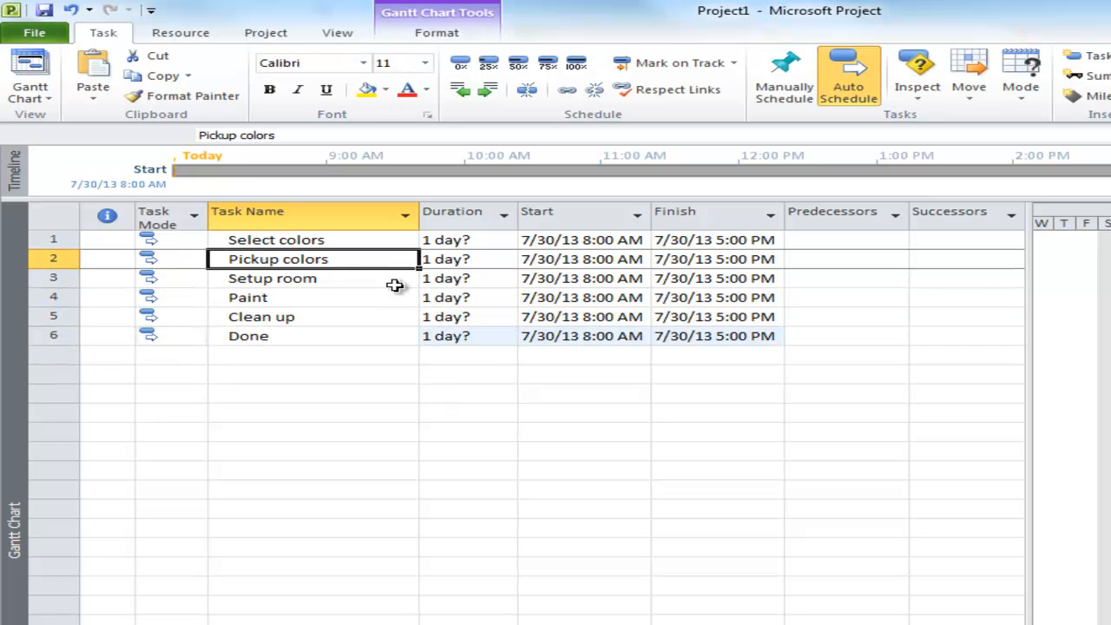
pyautogui.press('Up')
pyautogui.hotkey('shift', 'Down')
pyautogui.hotkey('shift', 'Down')
pyautogui.hotkey('shift', 'Down')
pyautogui.hotkey('shift', 'Down')
pyautogui.hotkey('ctrl', 'F2')
# Assign the Night Shift calendar to the Paint task in its advanced task information
pyautogui.click(351, 297)
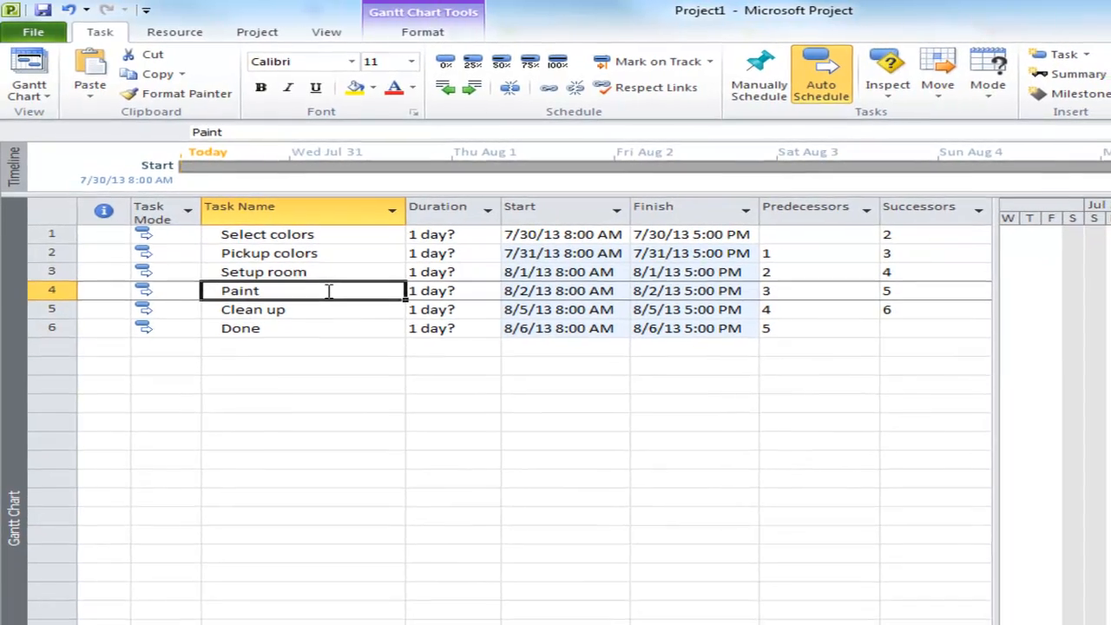
pyautogui.doubleClick(321, 288)
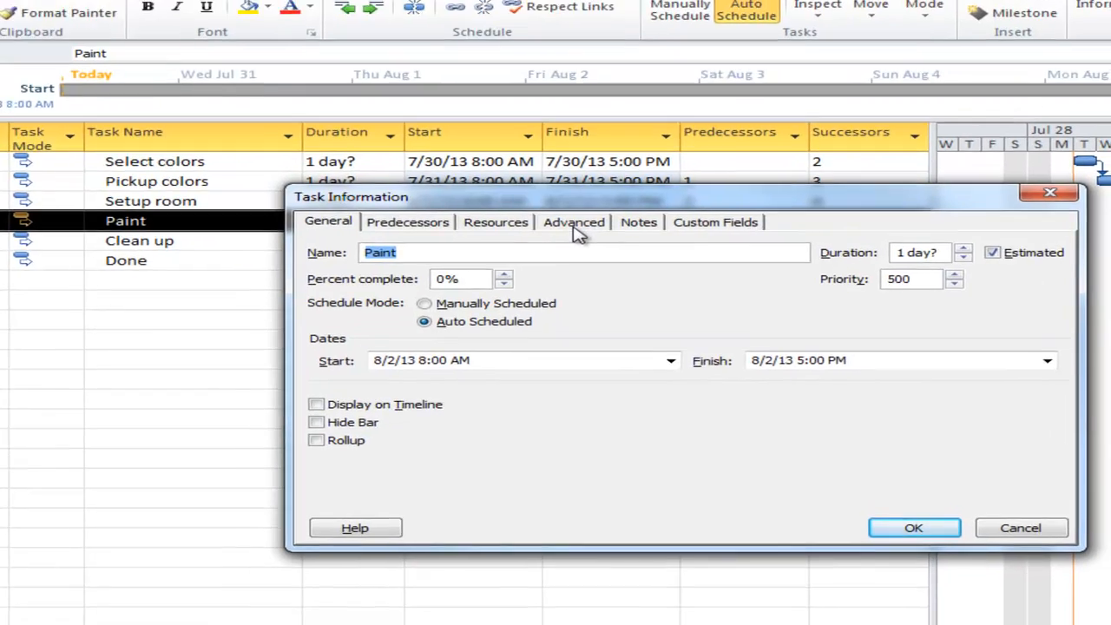
pyautogui.click(615, 268)
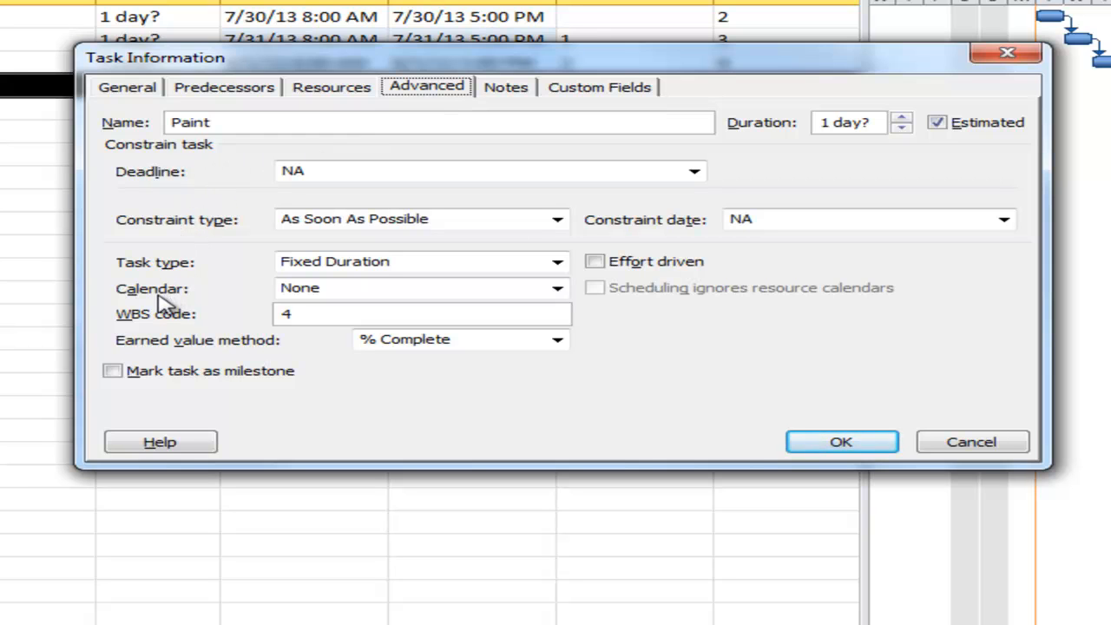
pyautogui.click(558, 292)
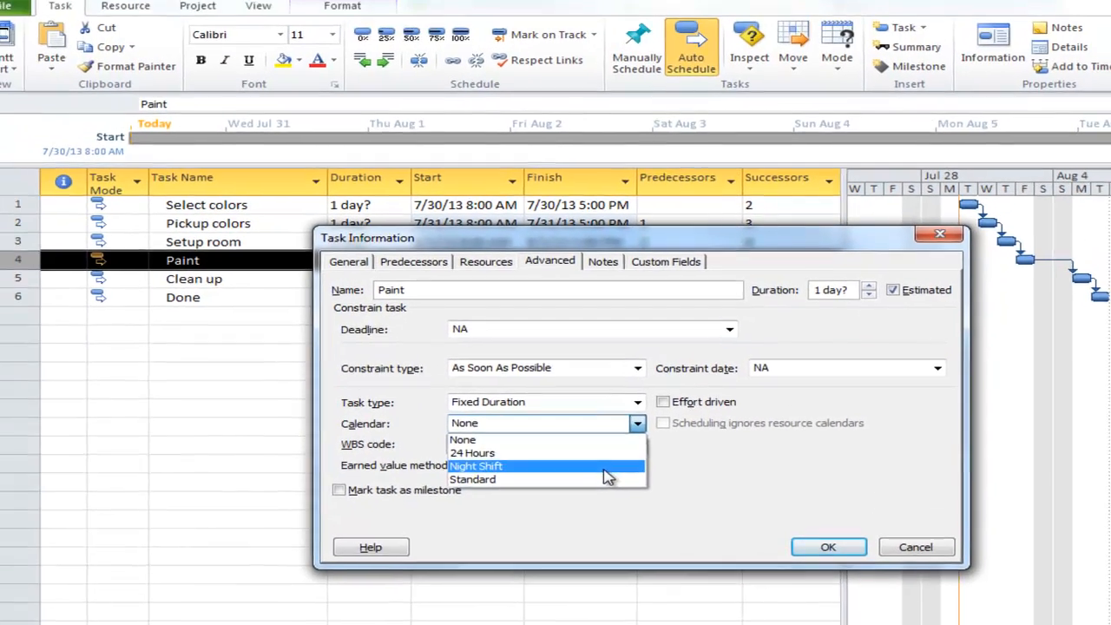
pyautogui.click(585, 440)
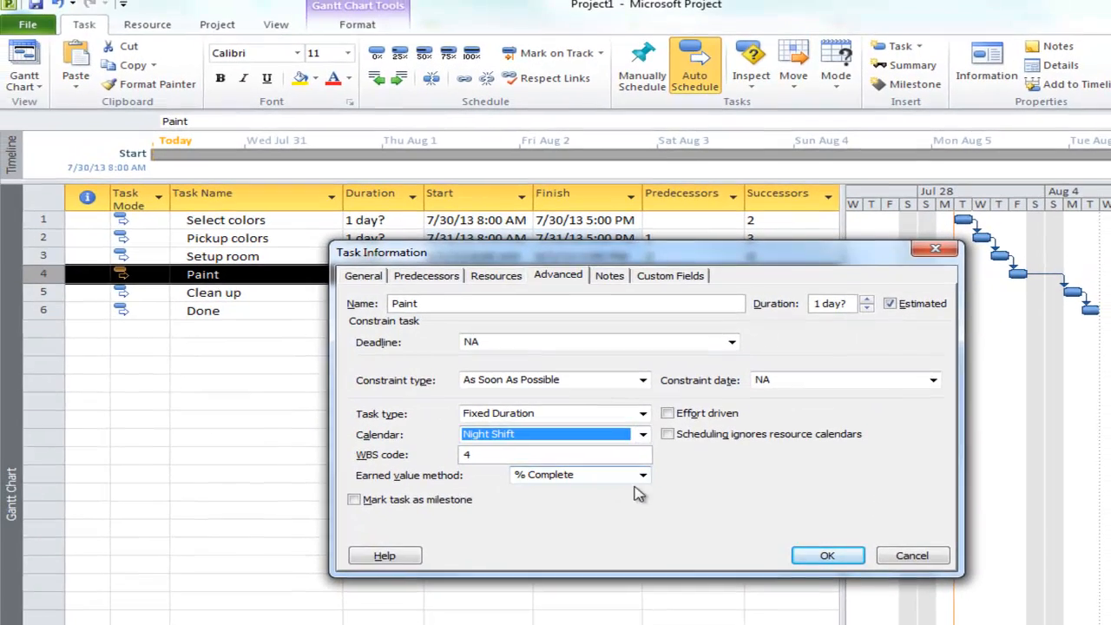
pyautogui.click(829, 557)
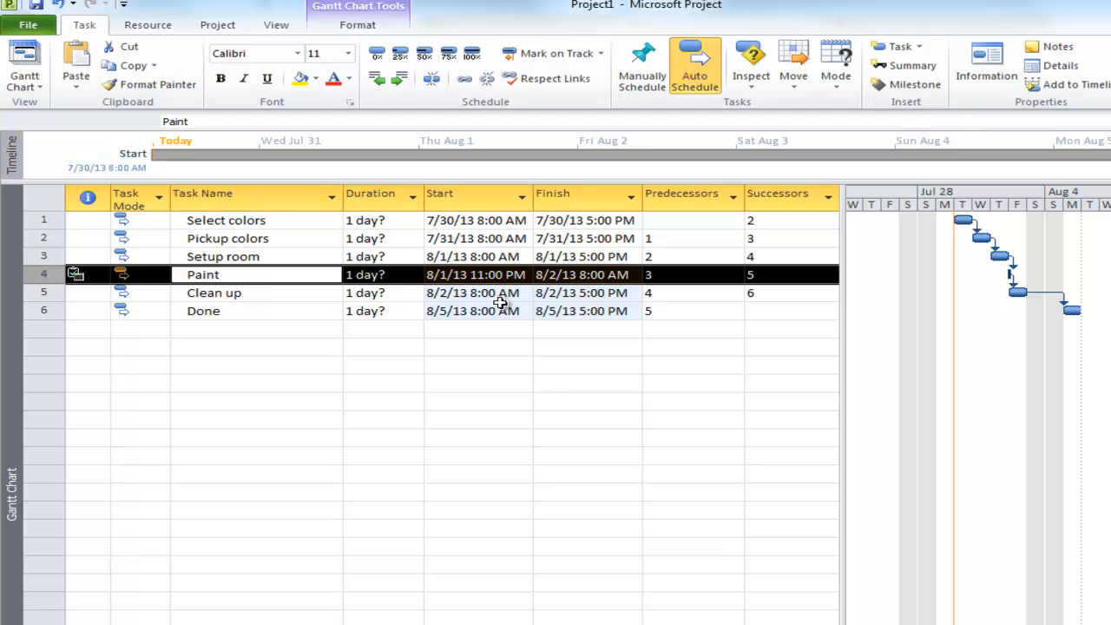
# Review the calendar choices in the Paint task's advanced information and keep Night Shift
pyautogui.click(245, 278)
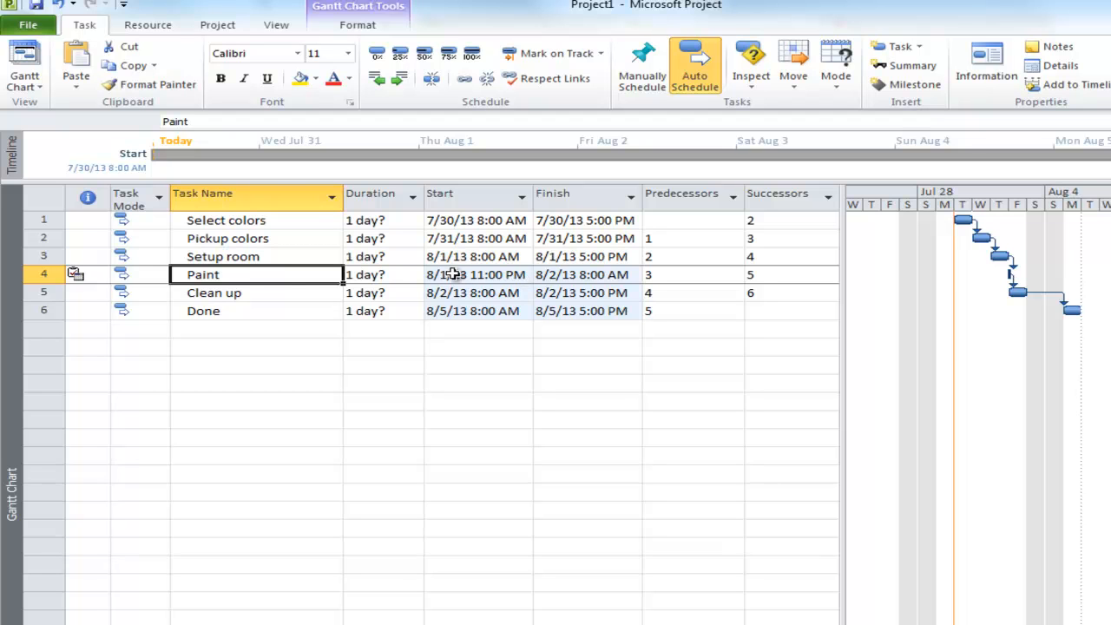
pyautogui.doubleClick(272, 275)
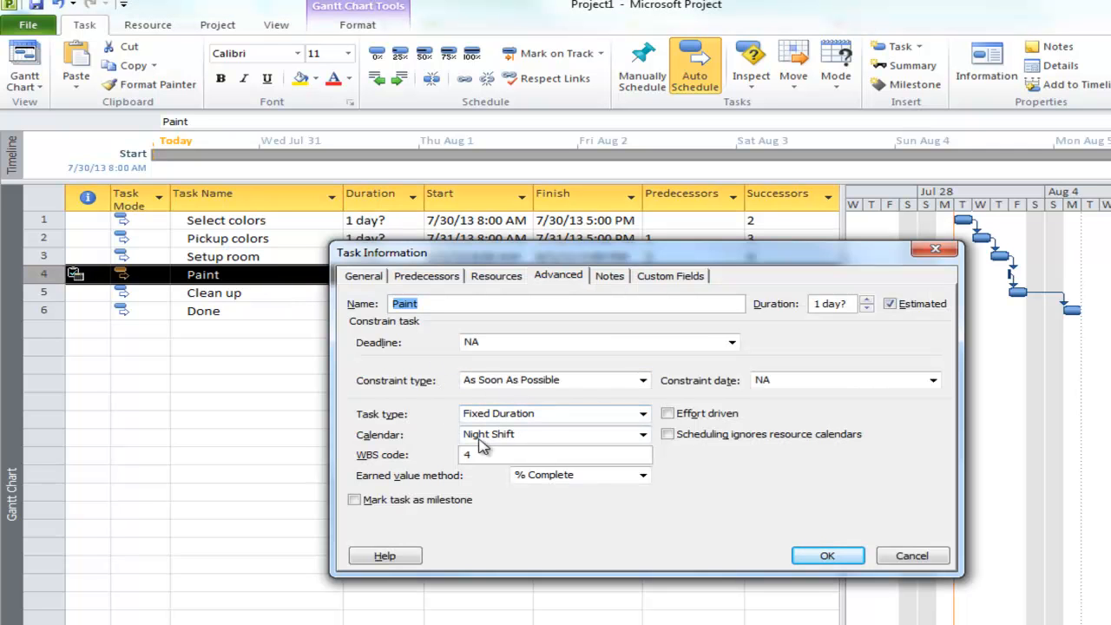
pyautogui.click(644, 435)
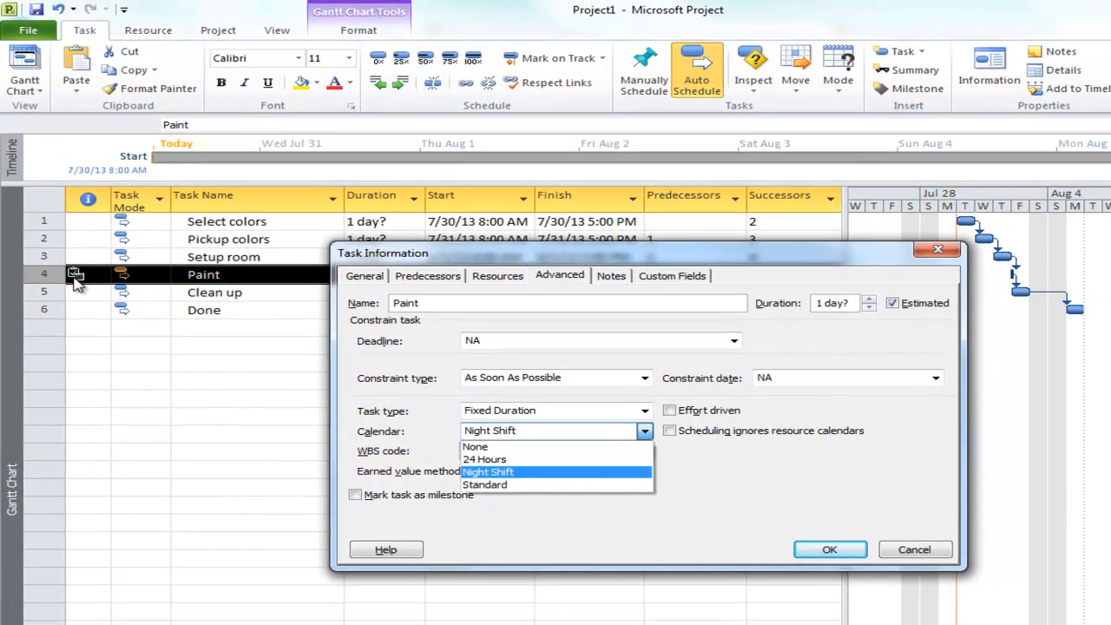
pyautogui.click(77, 279)
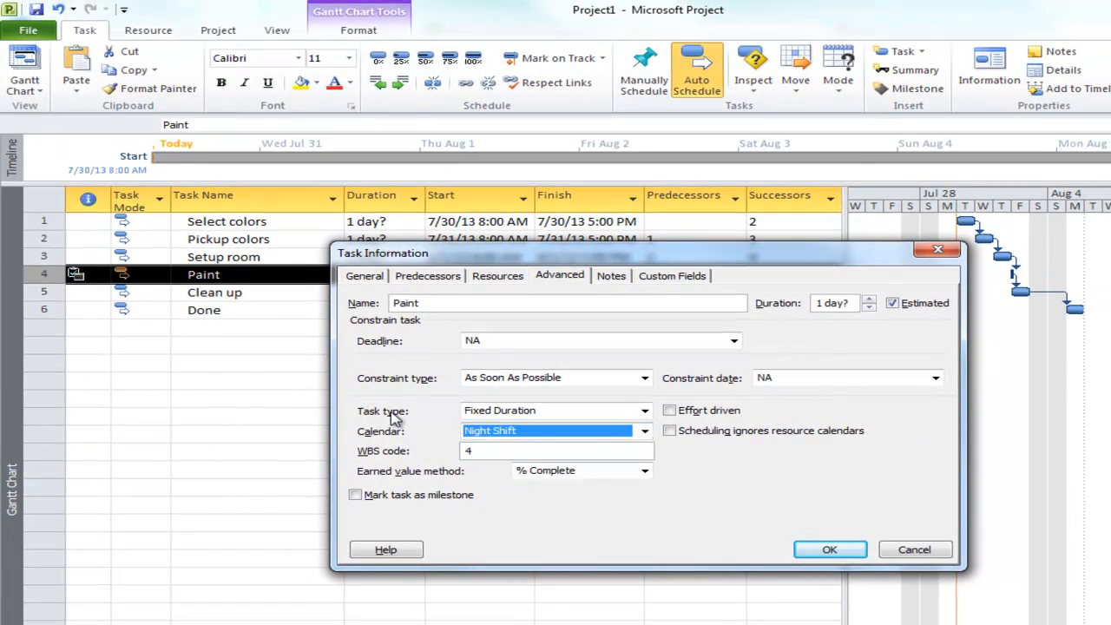
pyautogui.click(830, 549)
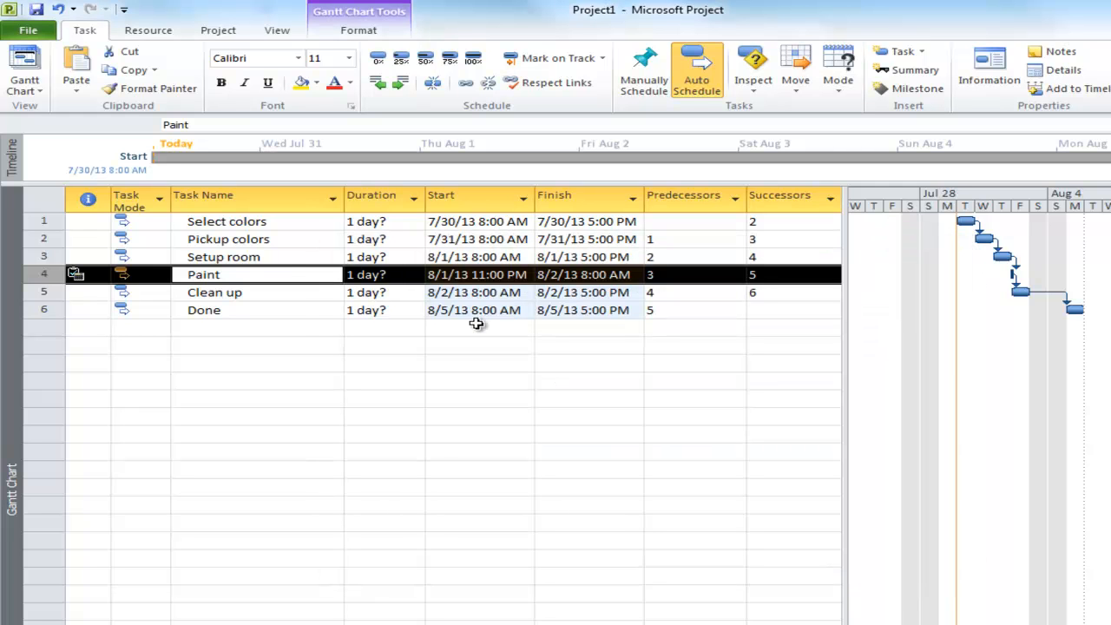
pyautogui.click(306, 275)
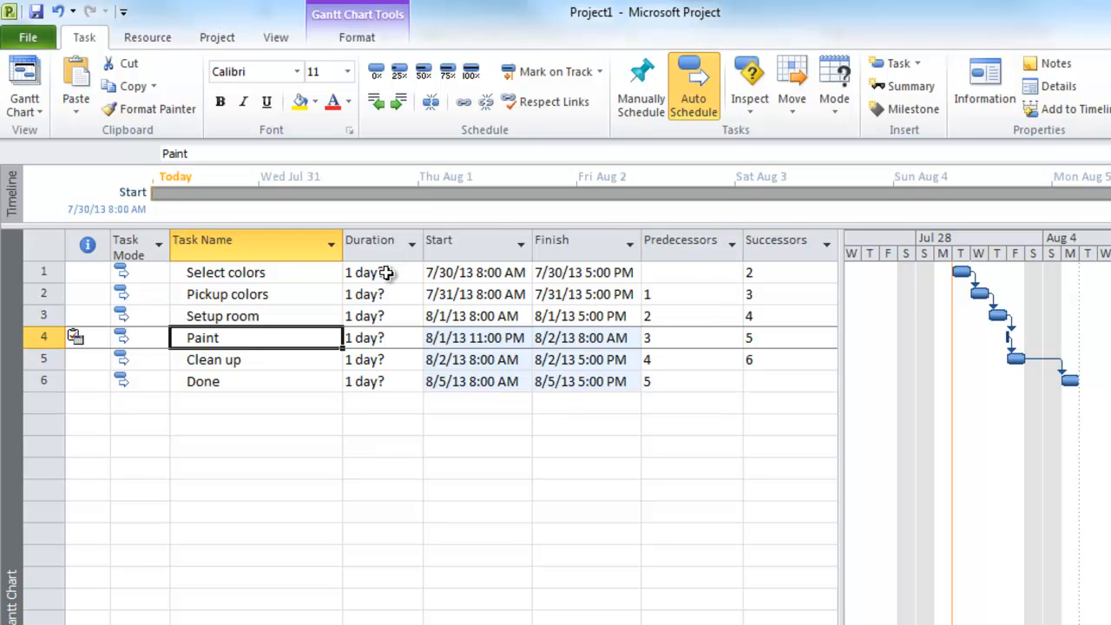
# Set the durations of Select colors and Pickup colors to 4 hours each
pyautogui.write('4h')
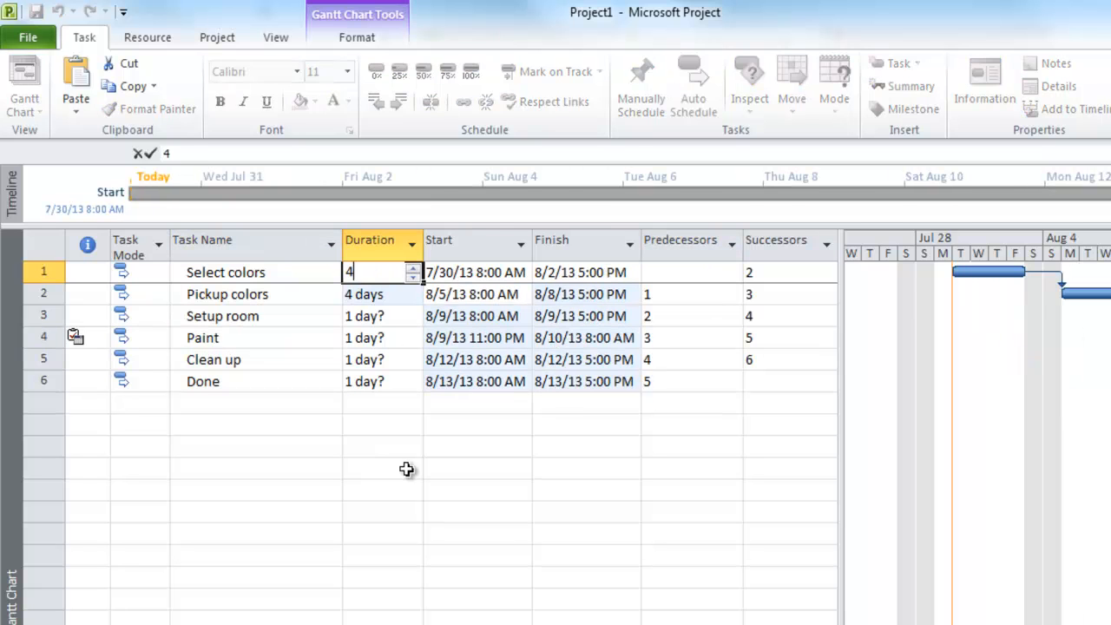
pyautogui.press('Return')
pyautogui.write('4h')
pyautogui.press('Return')
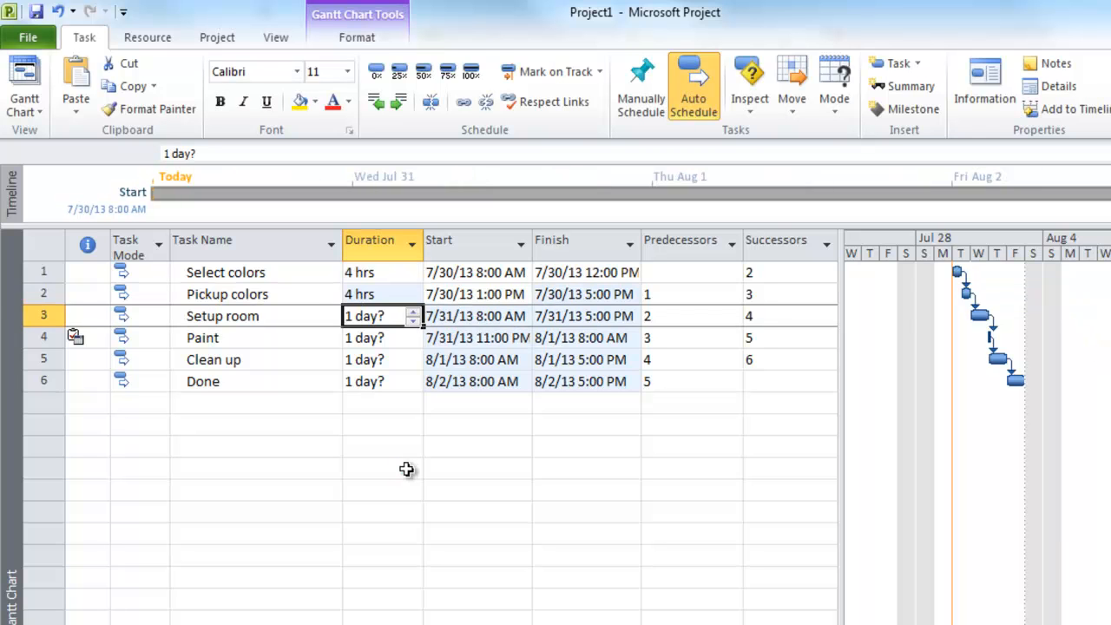
# Set the durations to 1 day for Setup room, 2 days for Paint, 1 day for Clean up and 0 days for Done
pyautogui.write('1 d')
pyautogui.press('Return')
pyautogui.write('2')
pyautogui.press('Return')
pyautogui.write('1')
pyautogui.press('Return')
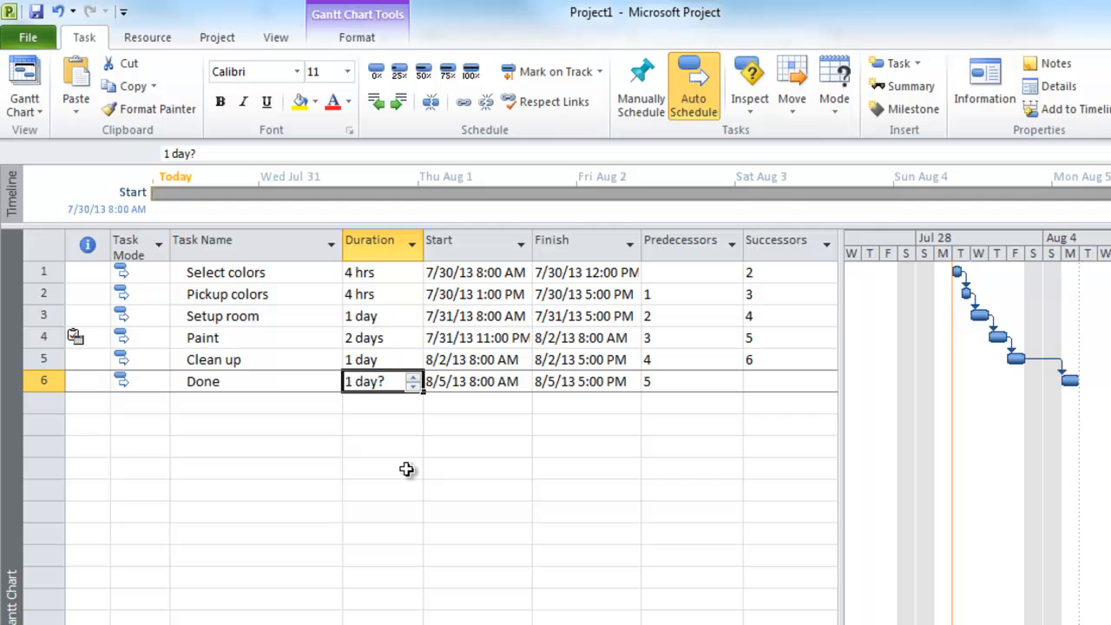
pyautogui.write('0')
pyautogui.press('Return')
pyautogui.press('Up')
pyautogui.press('Up')
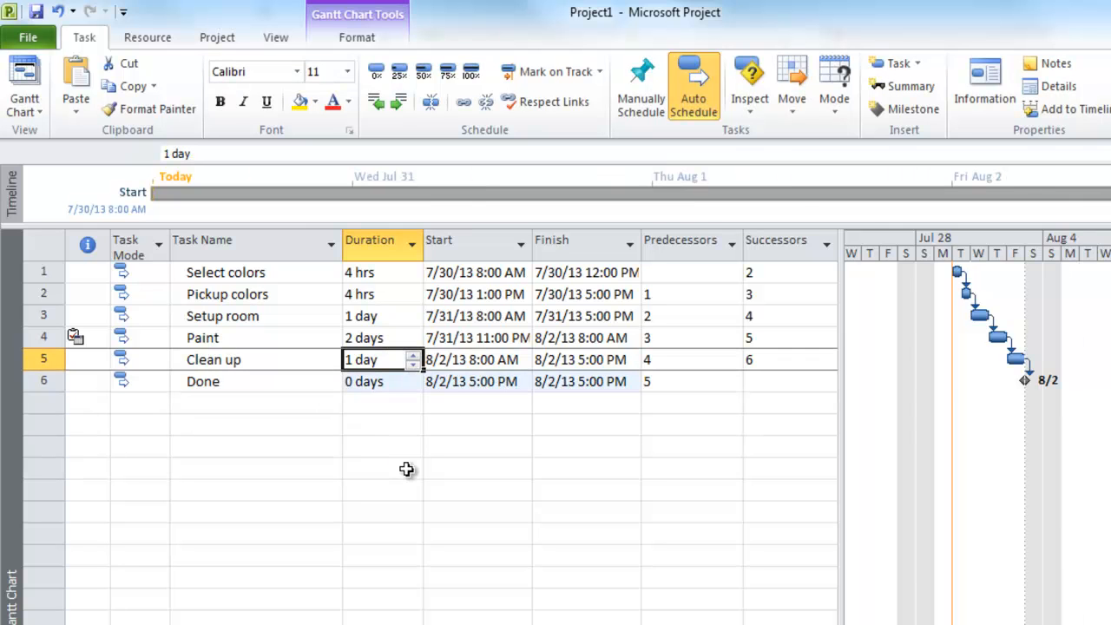
# Set the project start date to August 5, 2013 in the project information
pyautogui.click(217, 37)
pyautogui.click(106, 86)
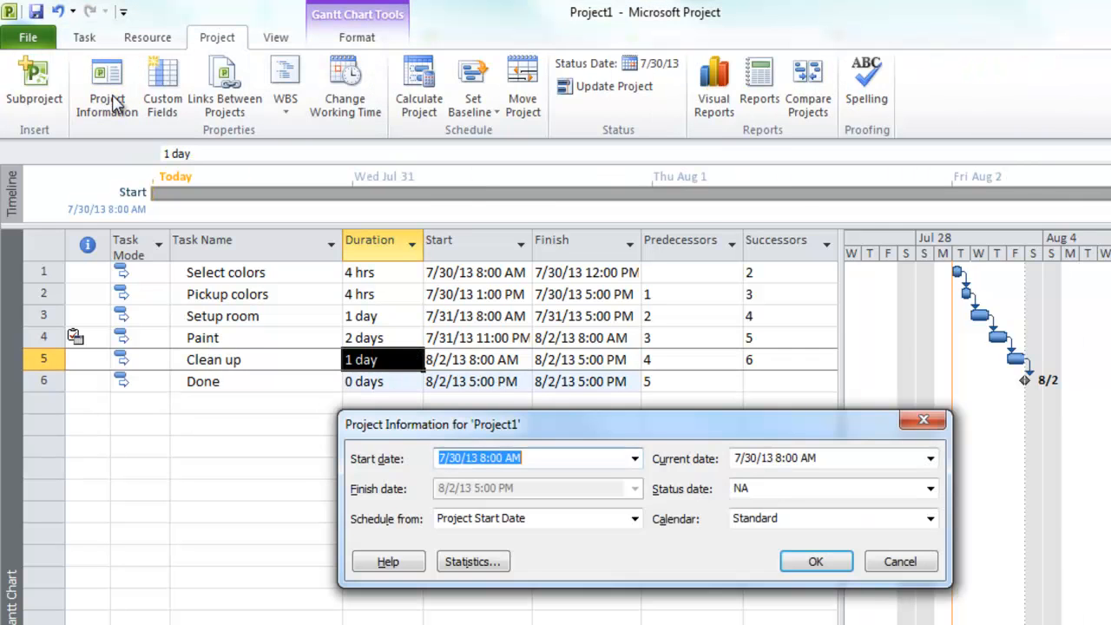
pyautogui.click(635, 458)
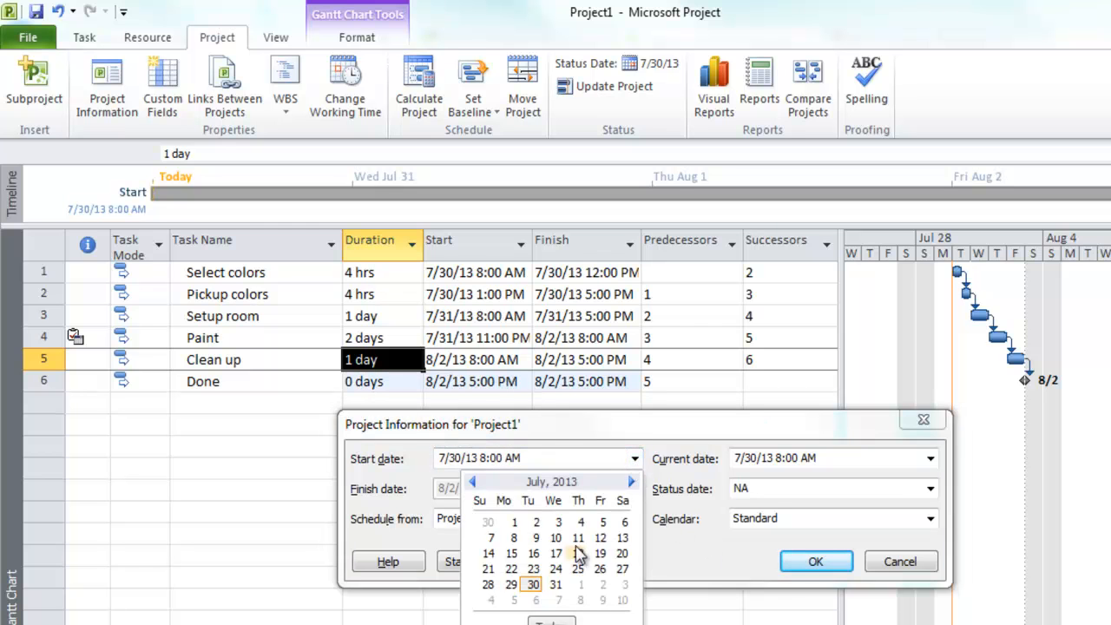
pyautogui.click(631, 481)
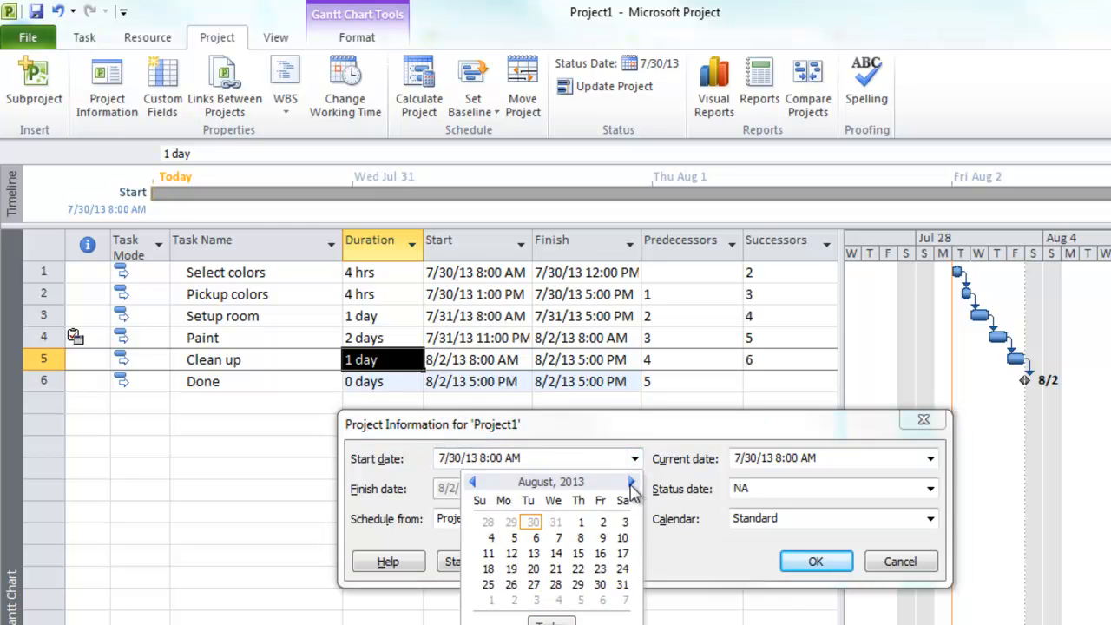
pyautogui.click(515, 538)
pyautogui.click(812, 561)
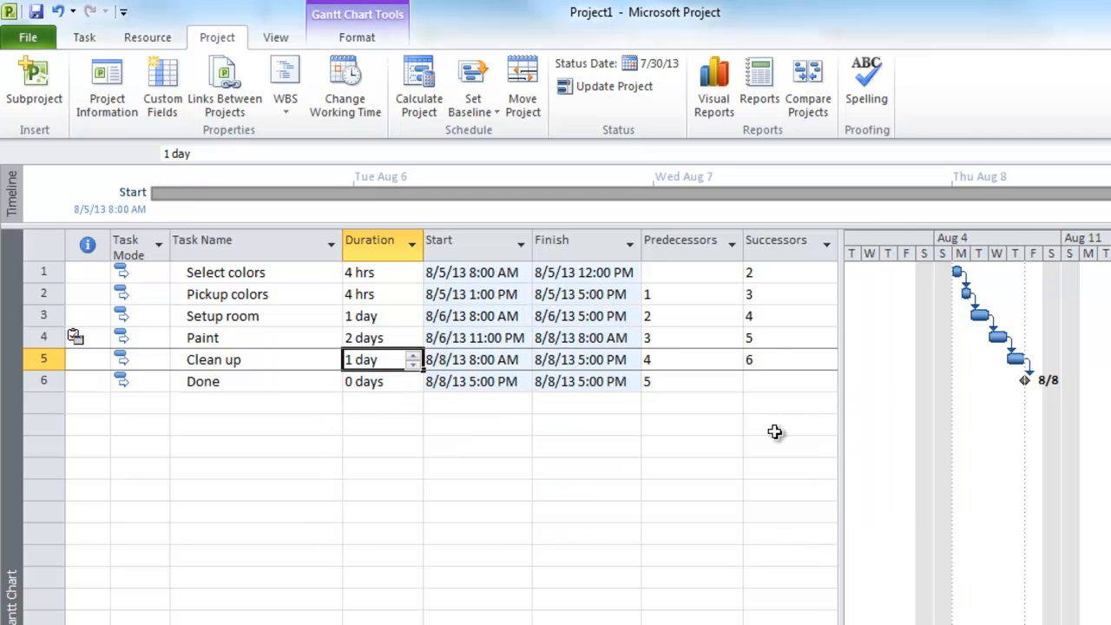
# Set the Paint task's calendar to None in its advanced task information
pyautogui.click(223, 337)
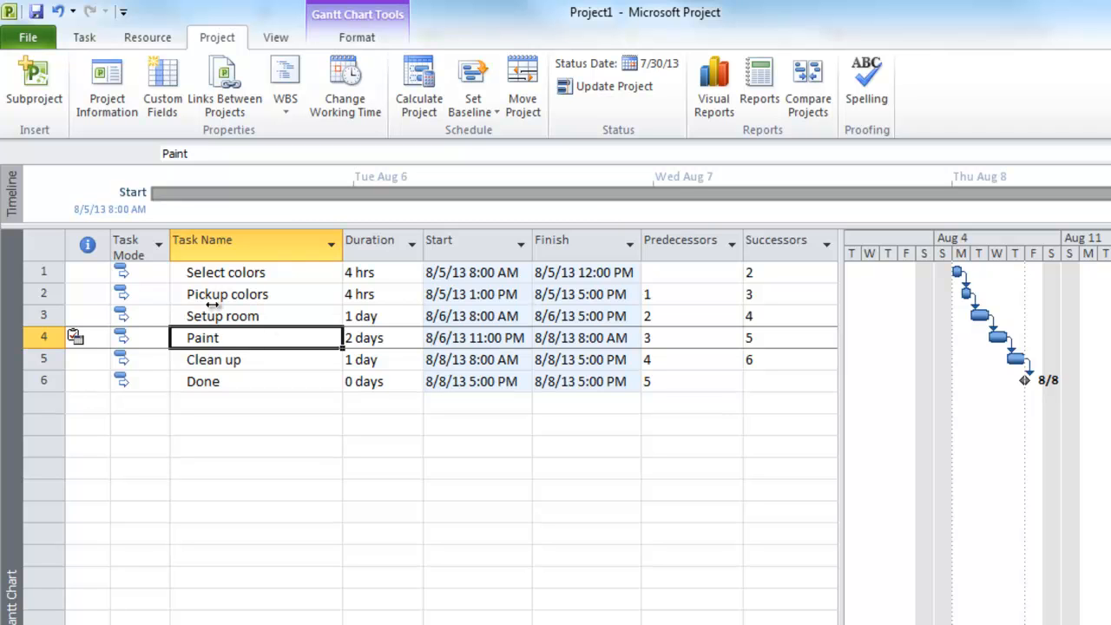
pyautogui.doubleClick(274, 340)
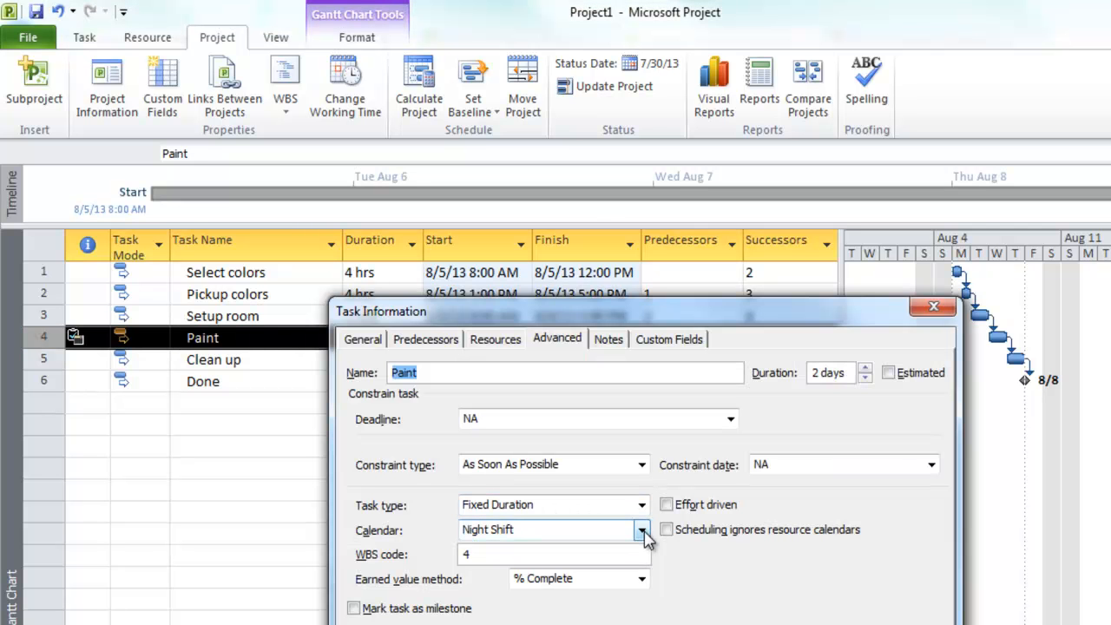
pyautogui.click(641, 530)
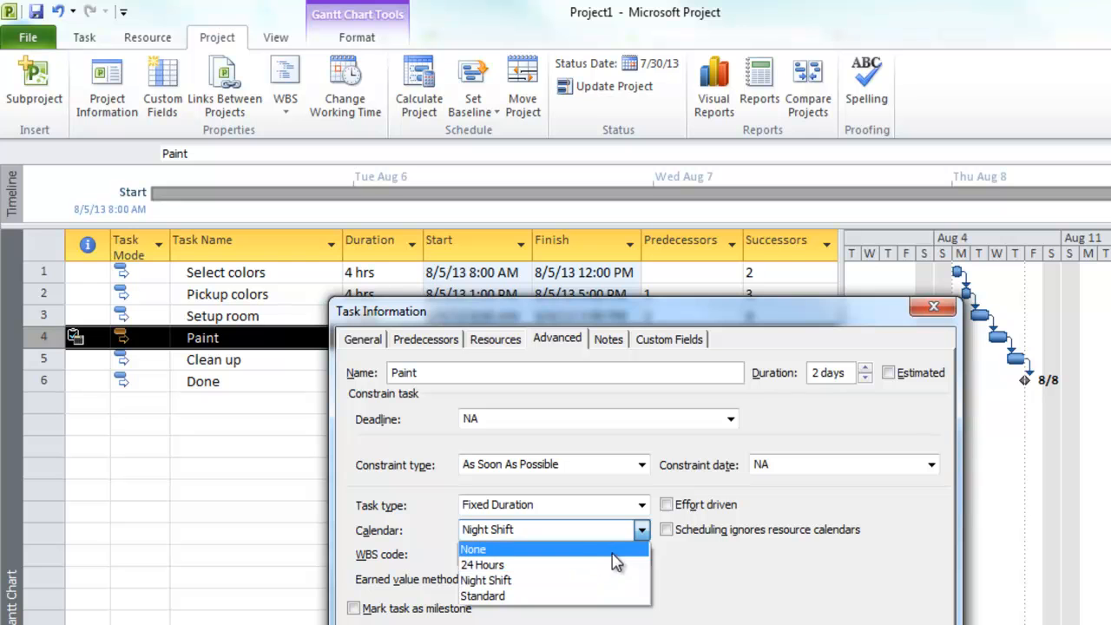
pyautogui.click(616, 549)
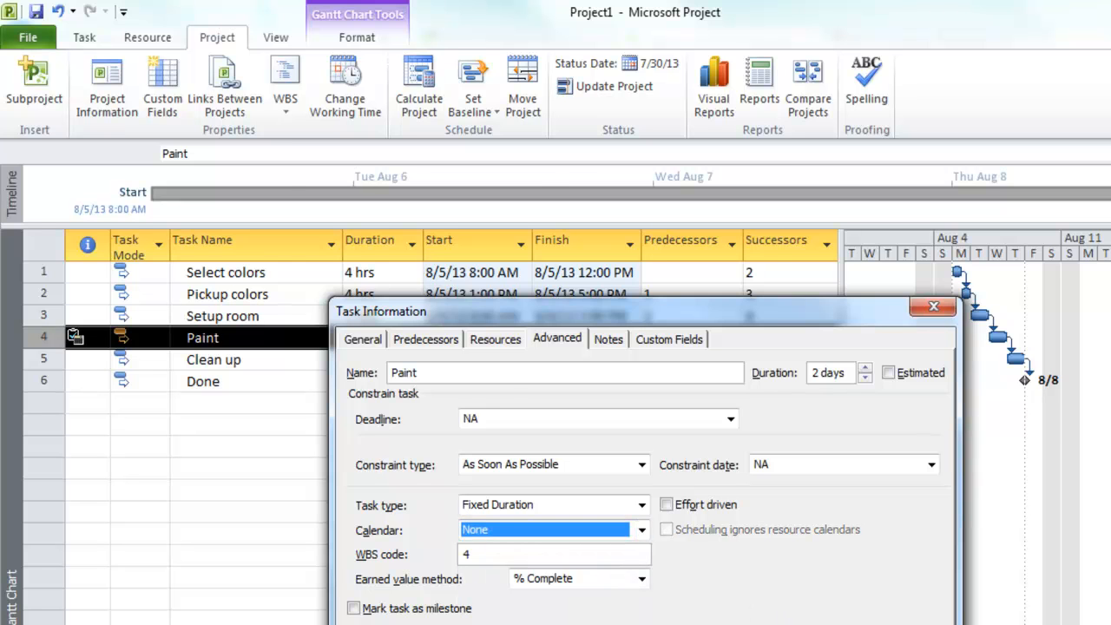
pyautogui.click(798, 624)
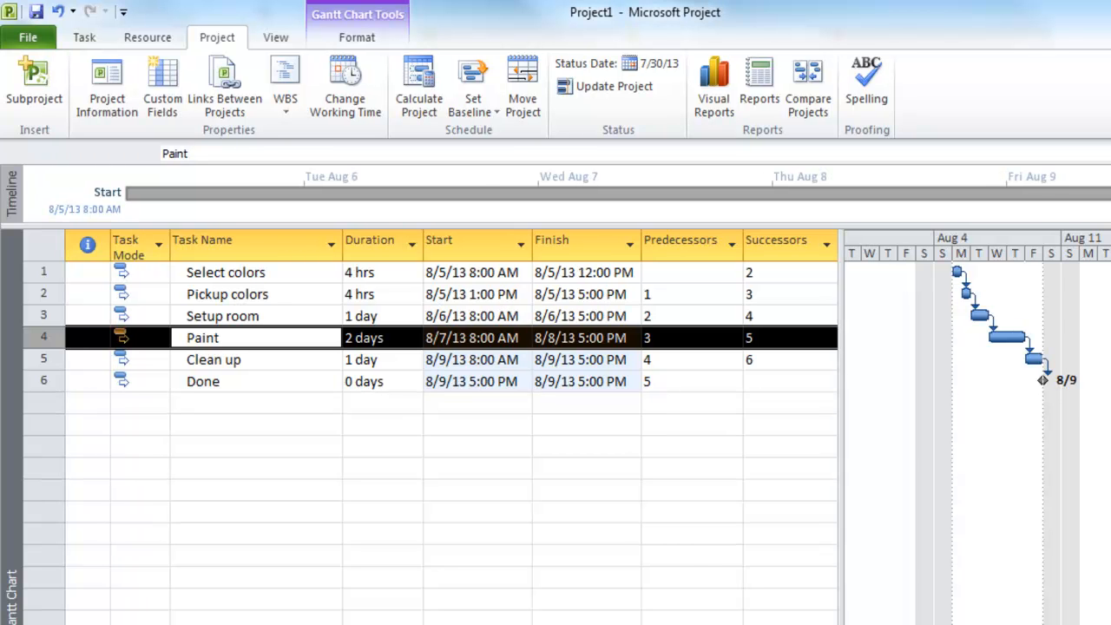
# Create a new base calendar as a copy of the Standard calendar under its default name and apply the working time changes
pyautogui.click(343, 102)
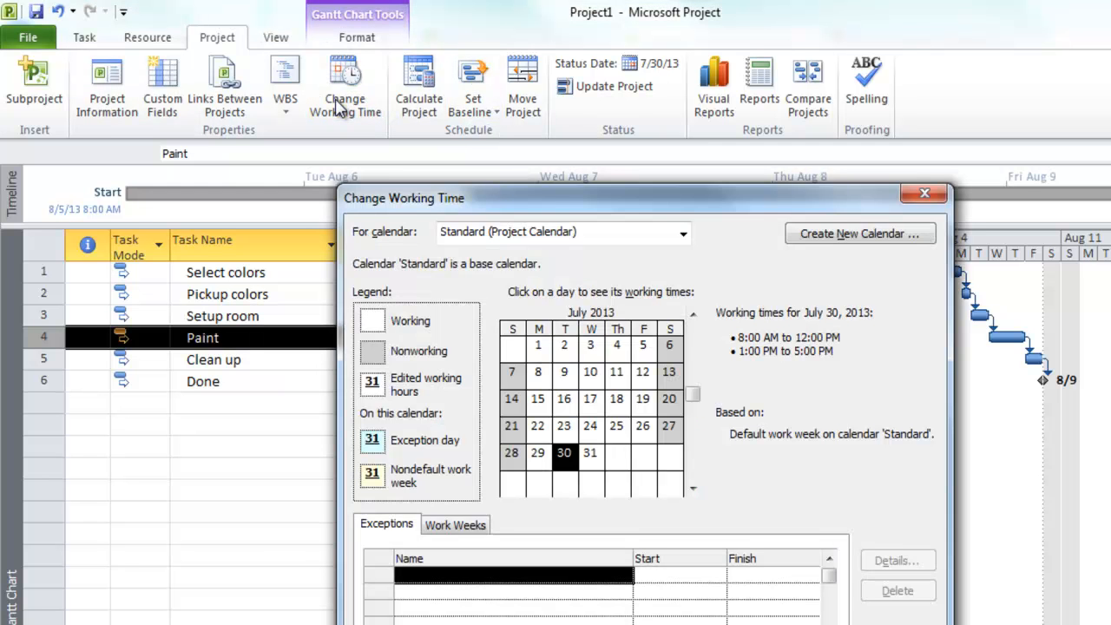
pyautogui.click(683, 233)
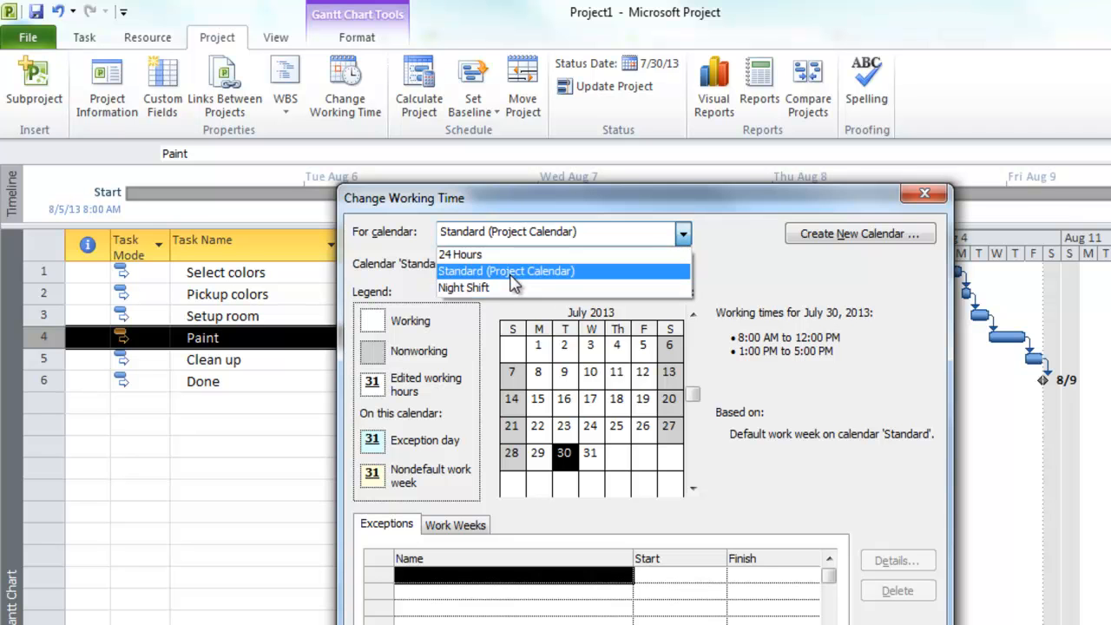
pyautogui.click(854, 241)
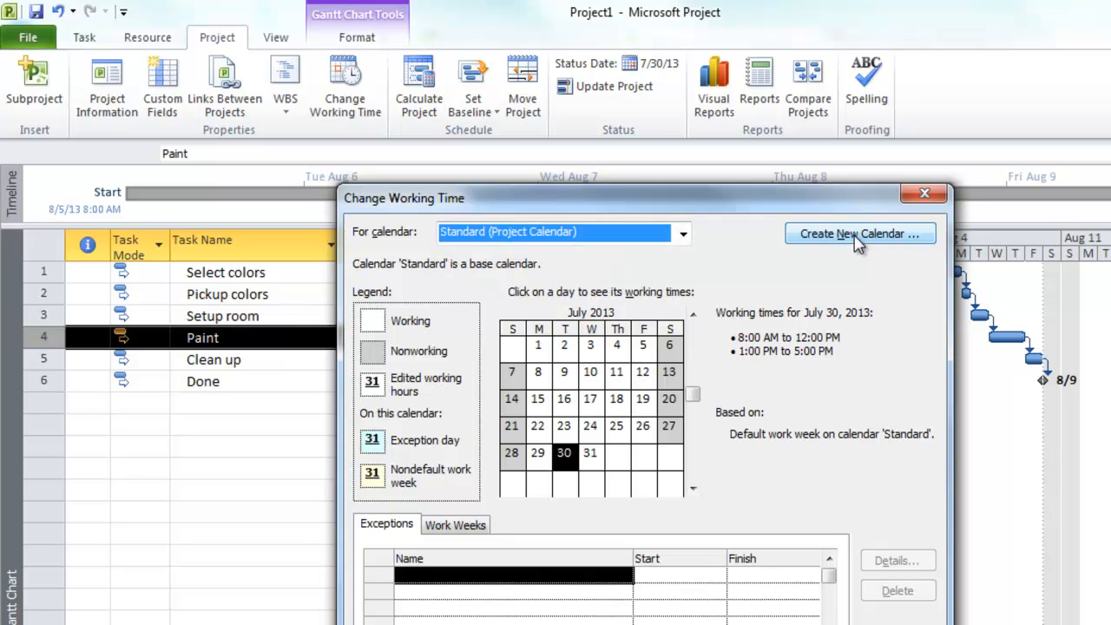
pyautogui.click(855, 241)
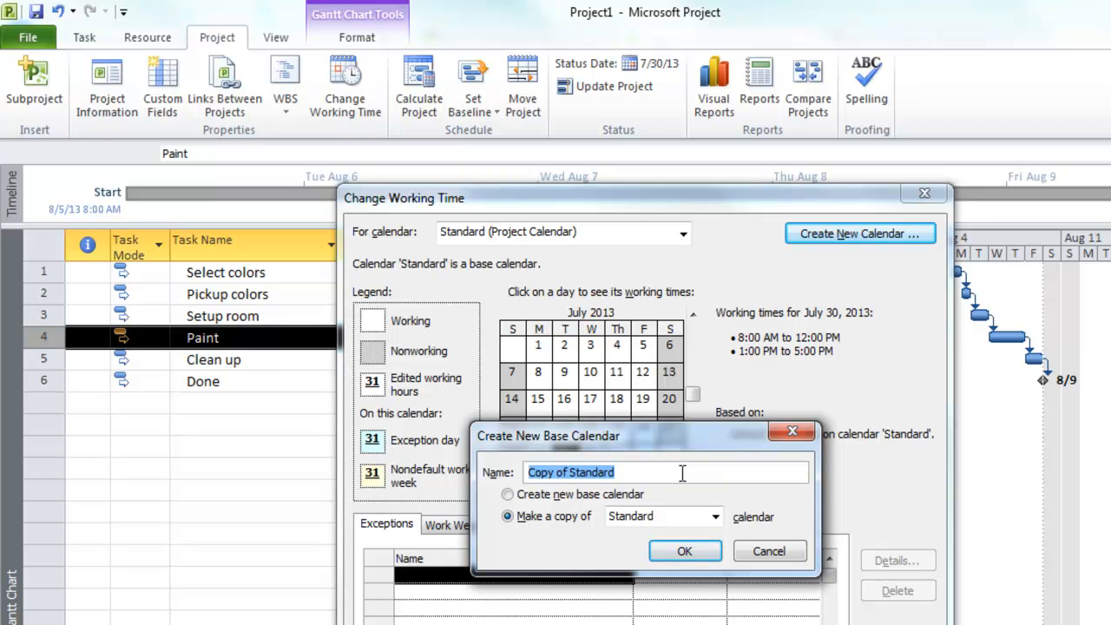
pyautogui.click(685, 550)
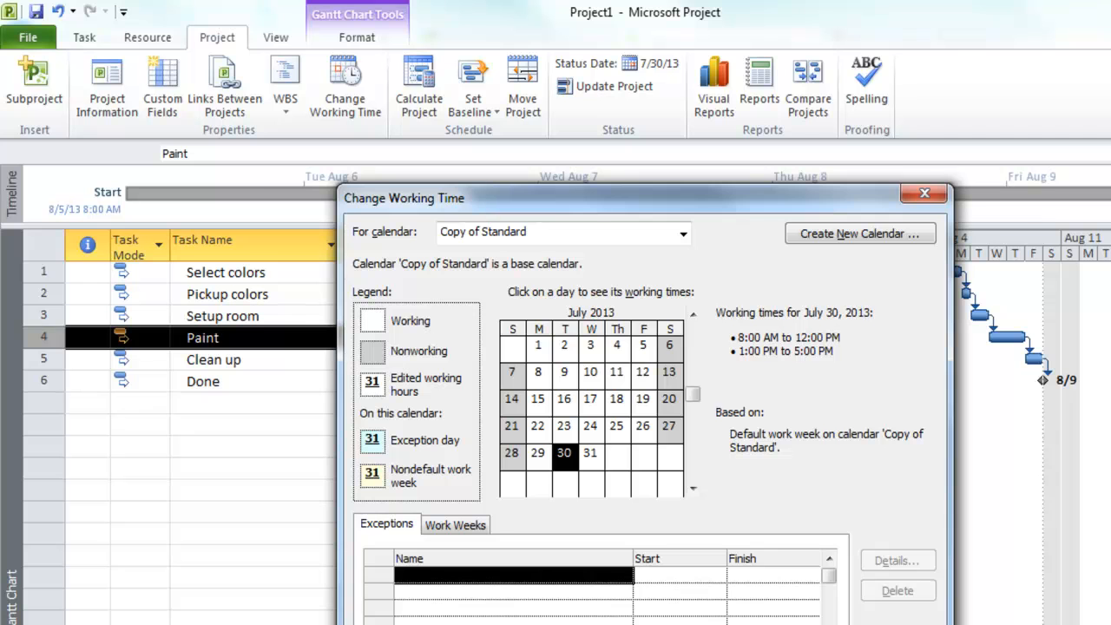
pyautogui.press('Return')
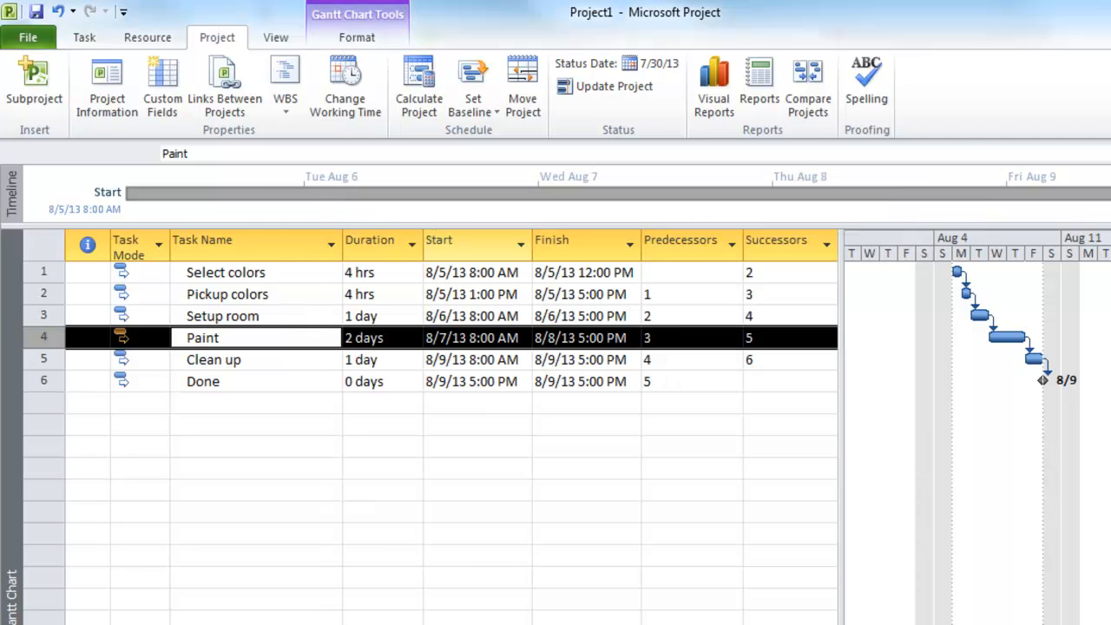
# Examine which calendars can be assigned in the Paint task's advanced information
pyautogui.doubleClick(283, 337)
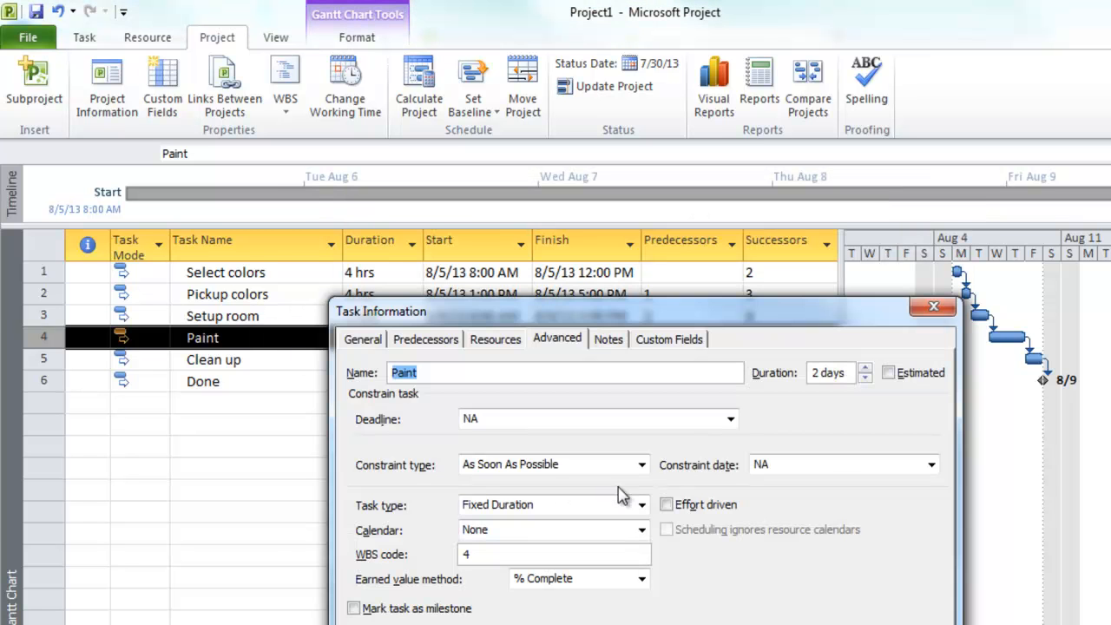
pyautogui.click(640, 533)
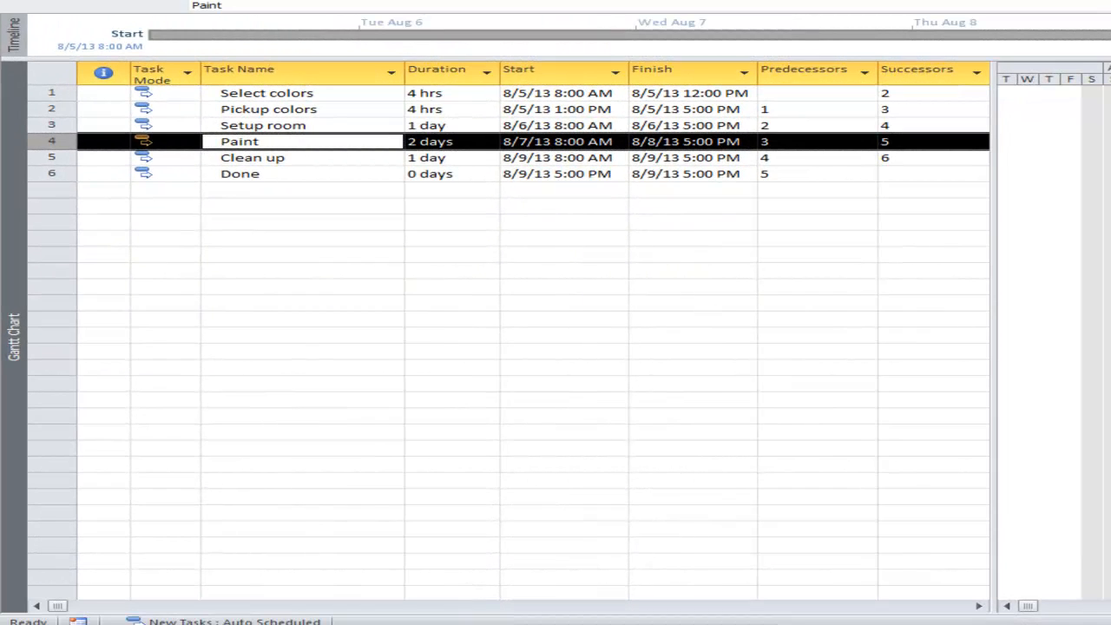
# Add an exception named August 7th and 8th Holiday to the Standard project calendar
pyautogui.hotkey('shift', 'F2')
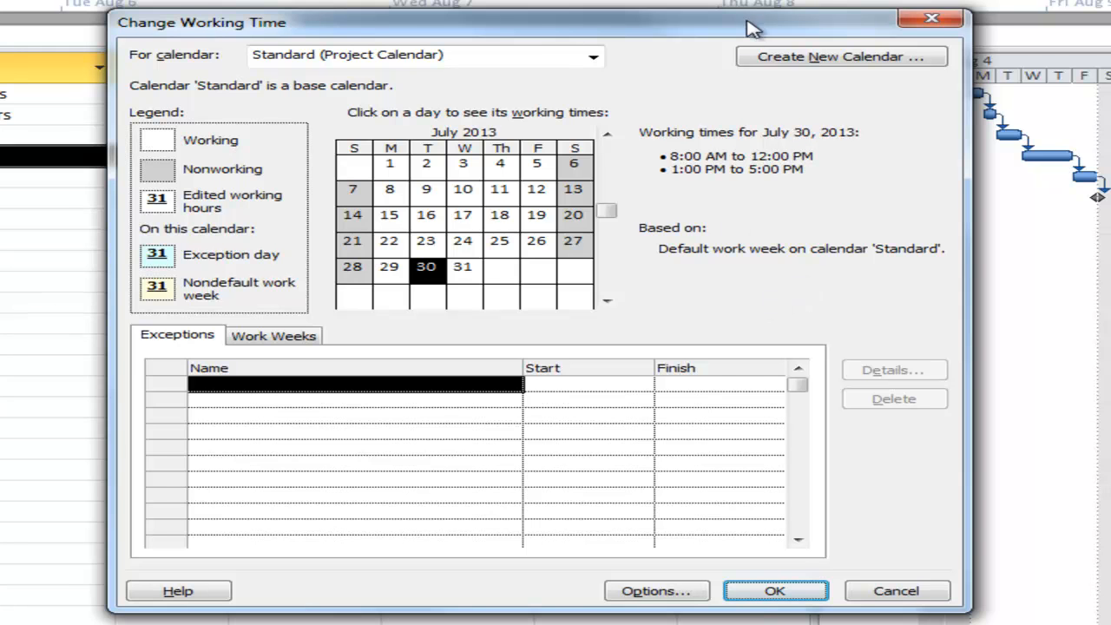
pyautogui.moveTo(757, 30); pyautogui.dragTo(707, 52)
pyautogui.click(346, 413)
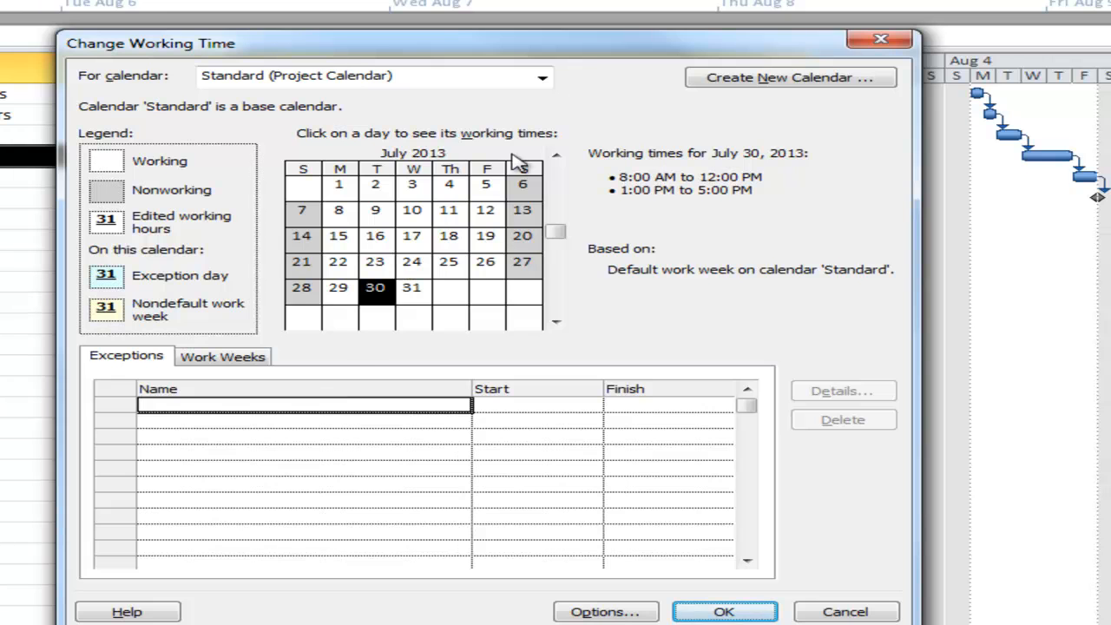
pyautogui.moveTo(582, 52); pyautogui.dragTo(603, 223)
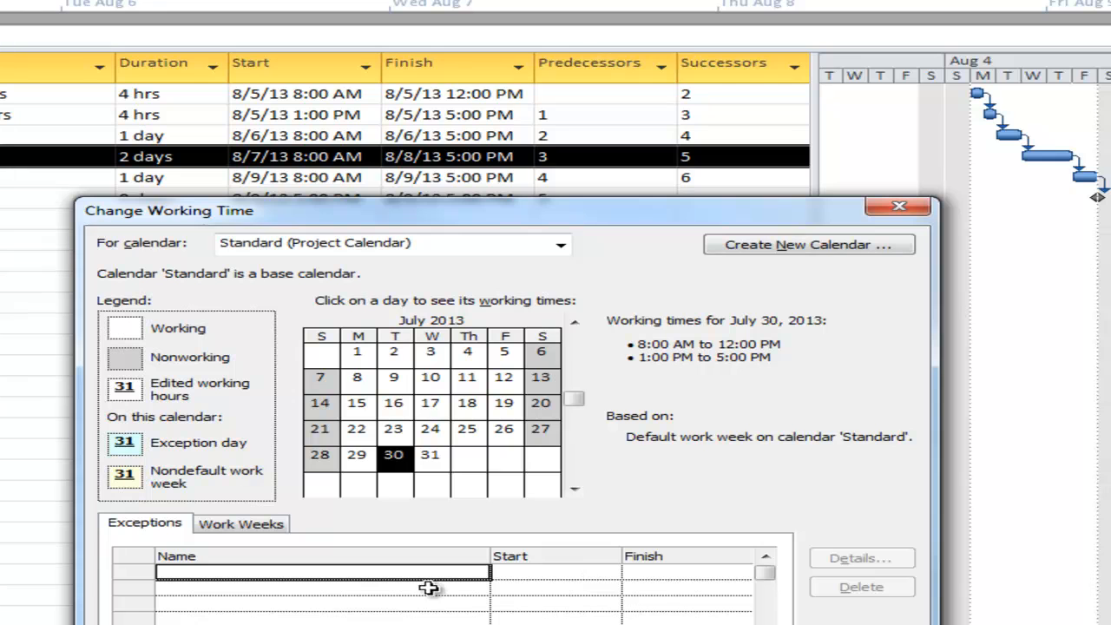
pyautogui.write('Au')
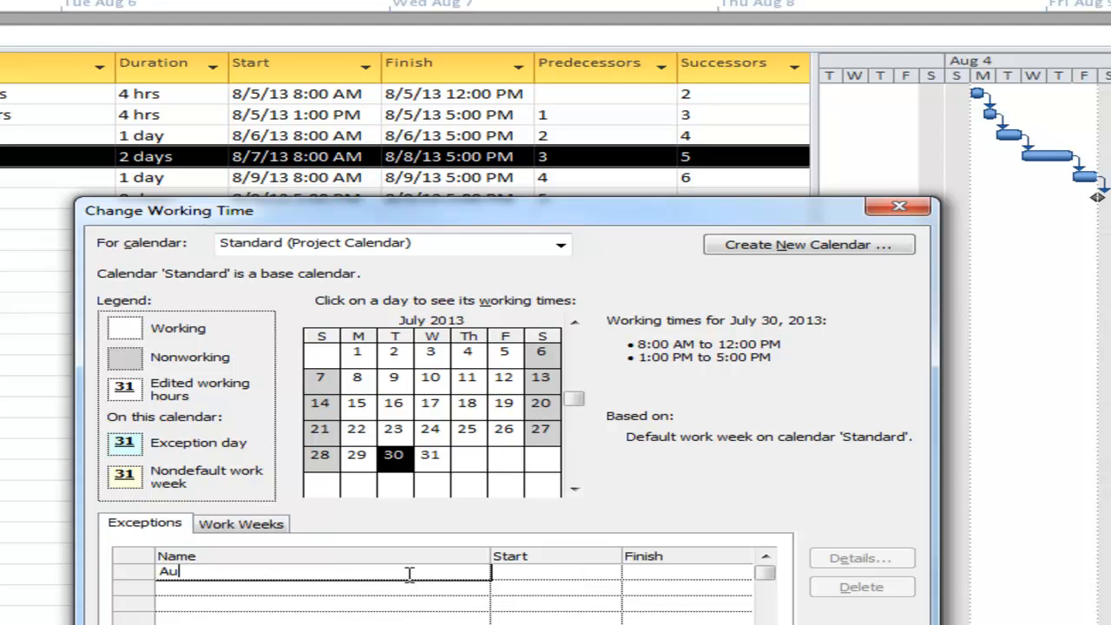
pyautogui.write('gust 7th and 8th Holiday')
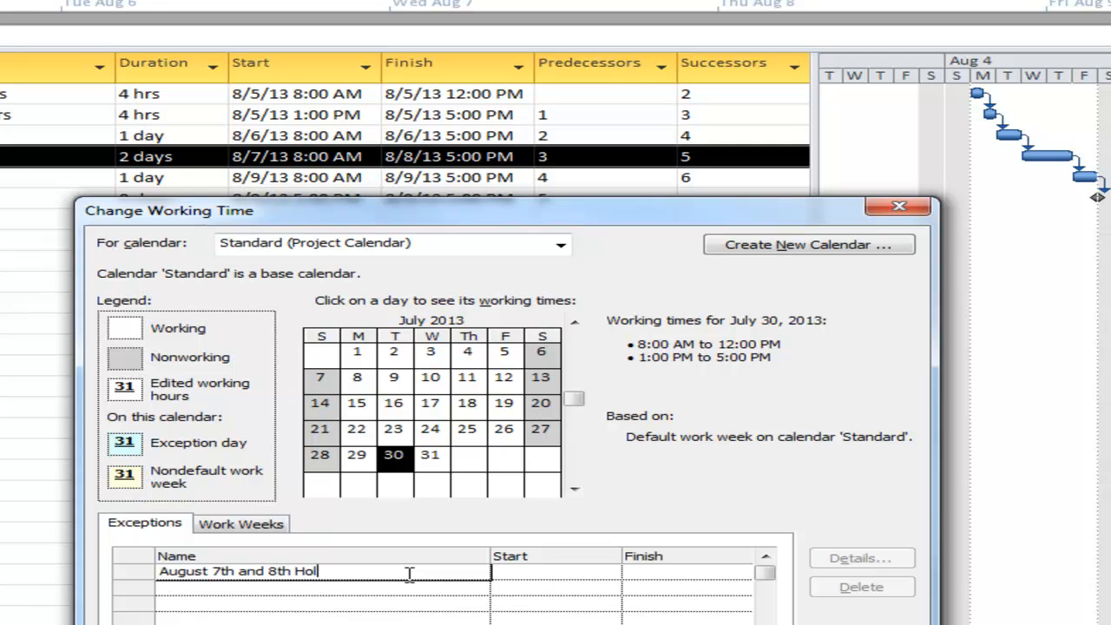
# Set the holiday exception to start 8/7/2013 and finish 8/8/2013, and apply the working time changes
pyautogui.click(588, 578)
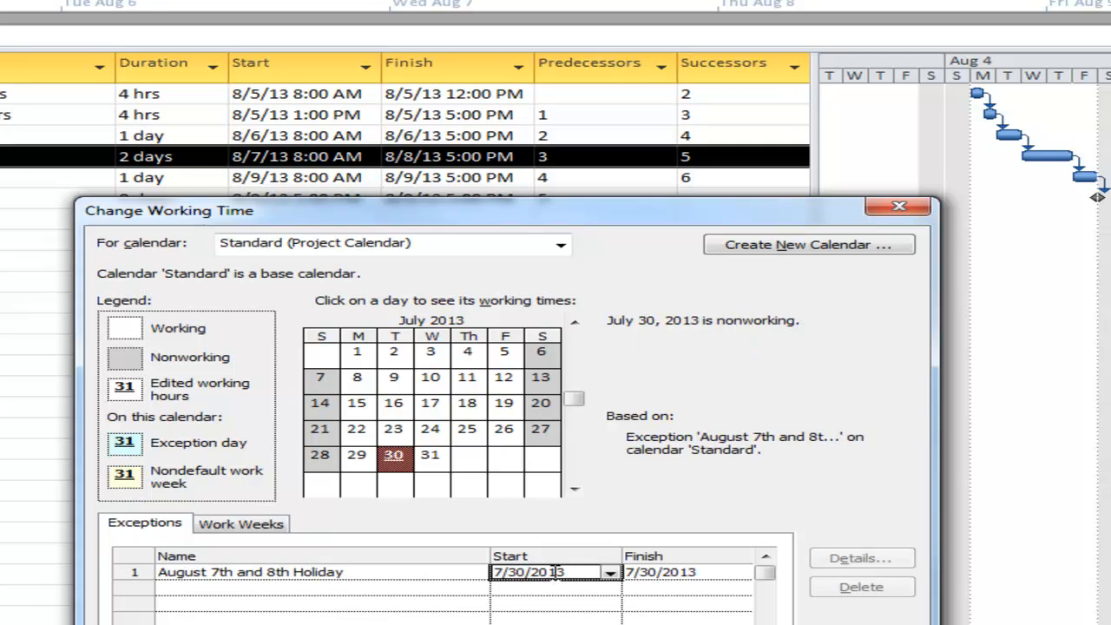
pyautogui.click(610, 573)
pyautogui.click(605, 591)
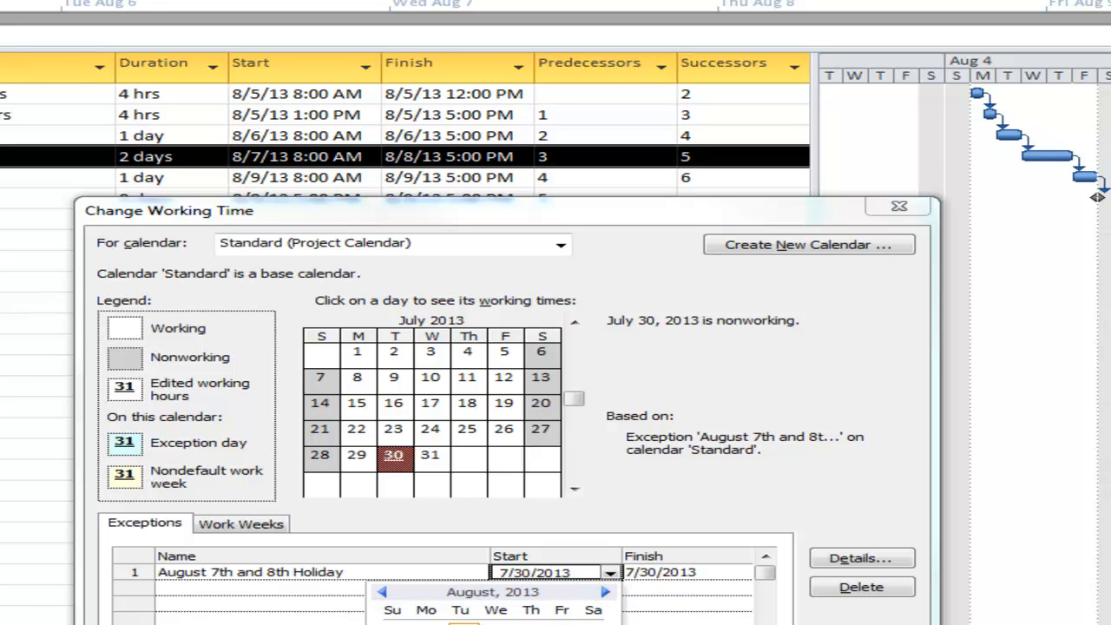
pyautogui.click(496, 623)
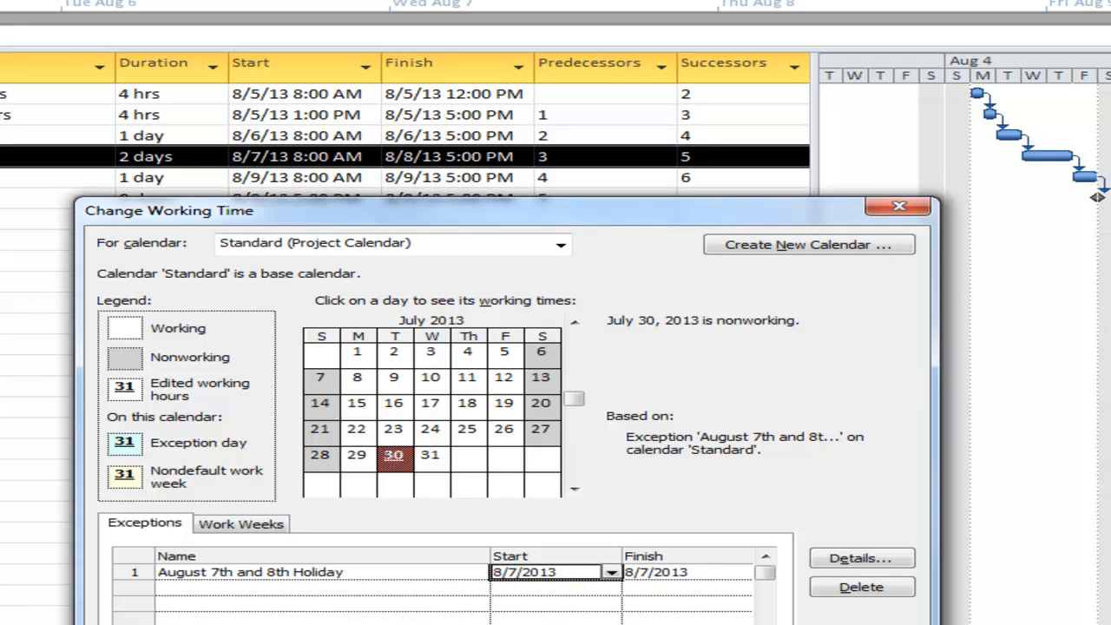
pyautogui.click(692, 577)
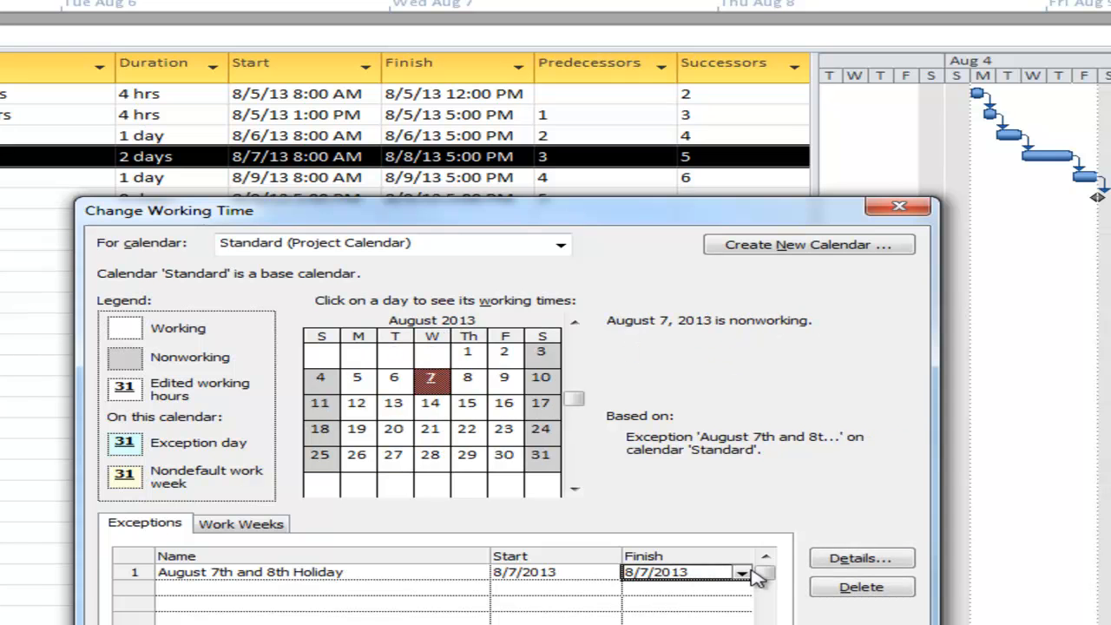
pyautogui.click(742, 573)
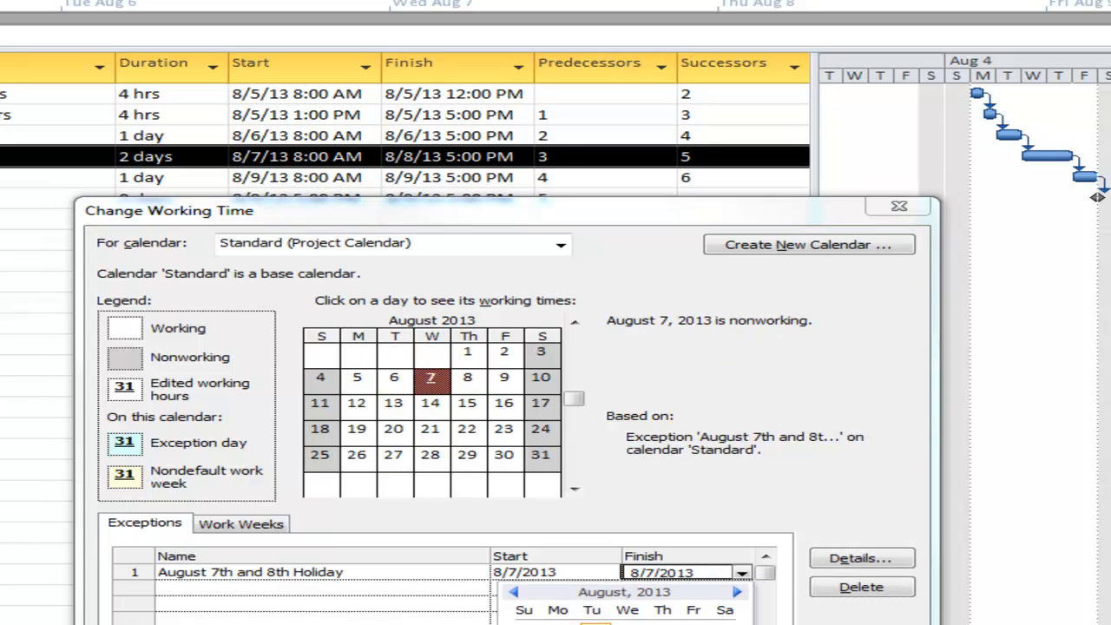
pyautogui.click(663, 623)
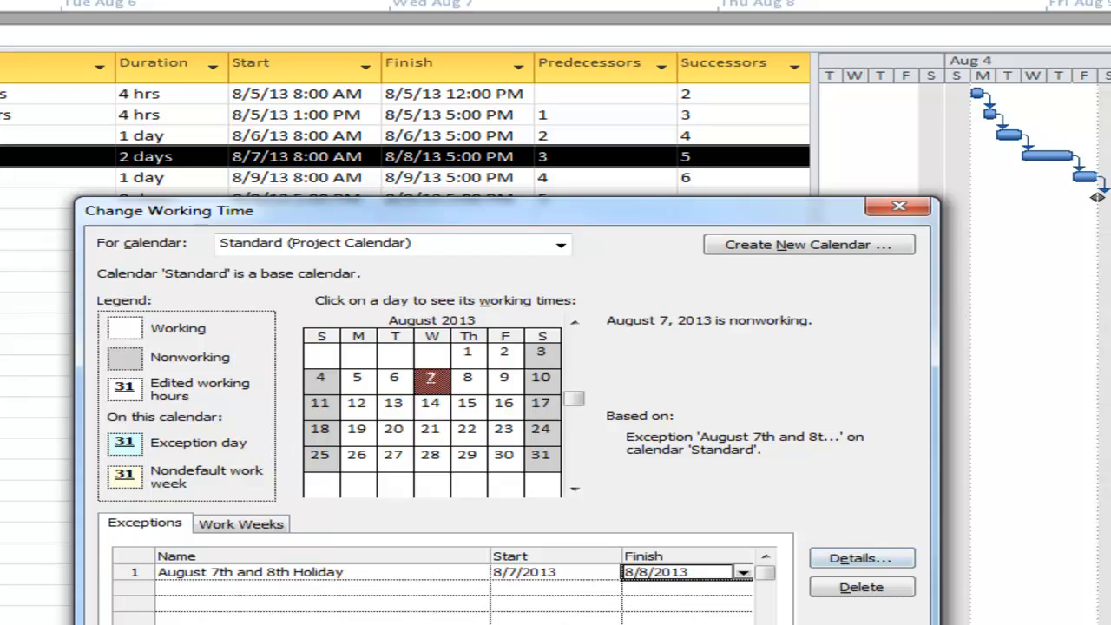
pyautogui.click(748, 623)
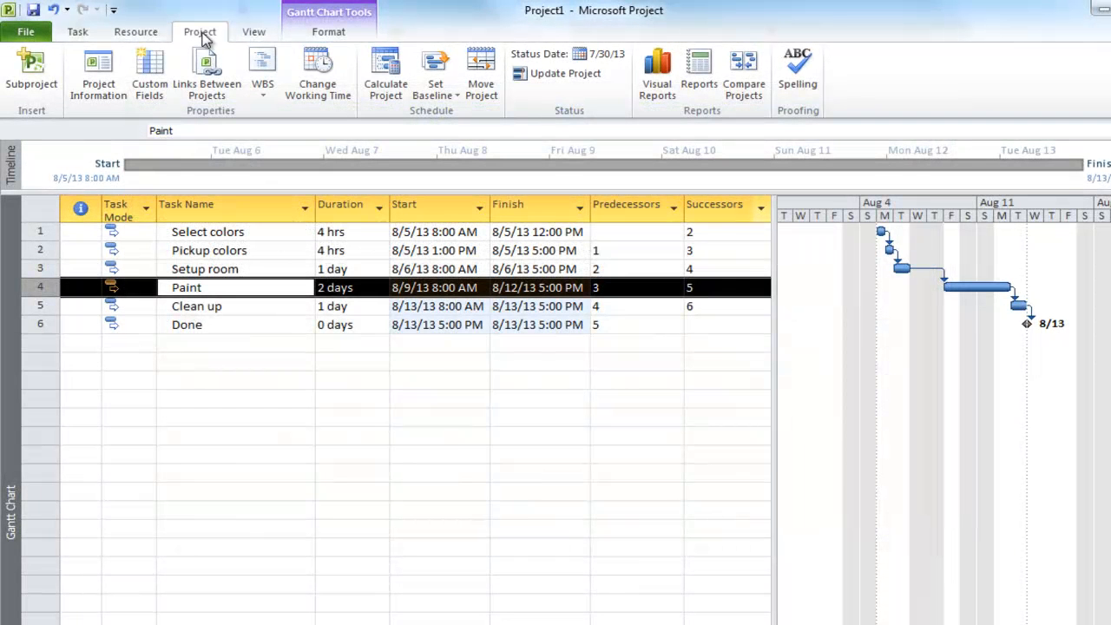
# Change the August 7th and 8th Holiday exception from nonworking to working times, keeping only the 8:00 AM to 12:00 PM shift
pyautogui.click(317, 88)
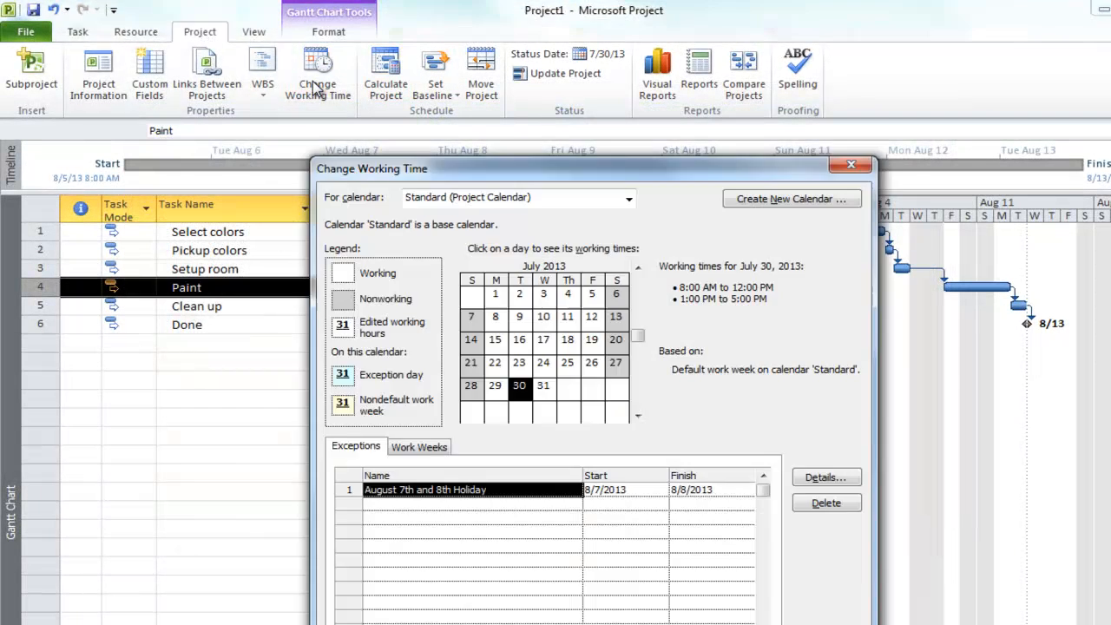
pyautogui.click(519, 364)
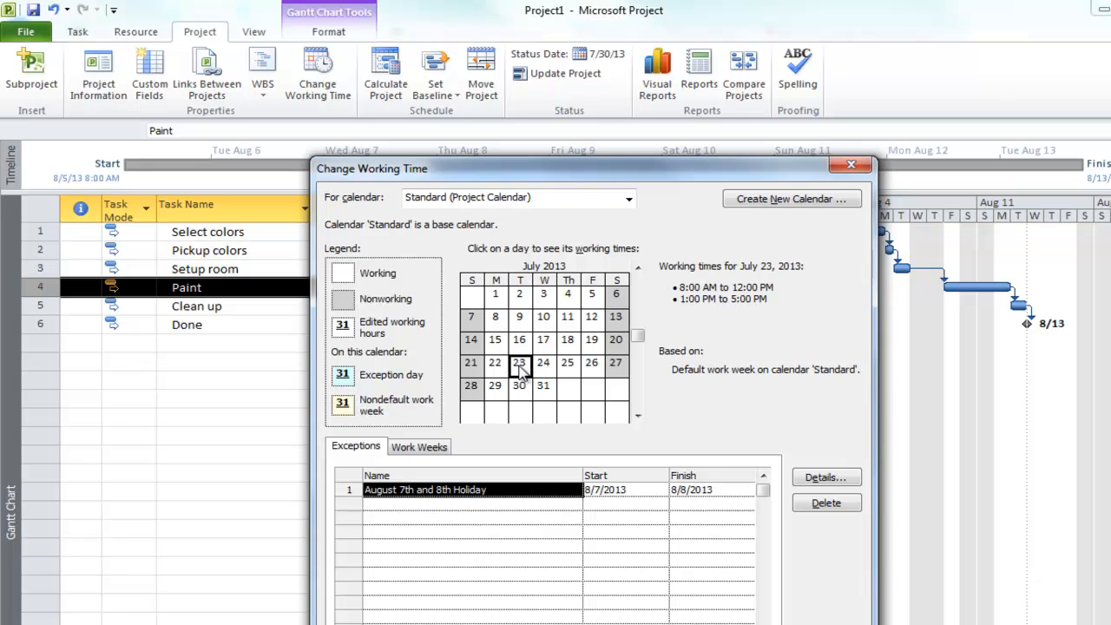
pyautogui.click(641, 388)
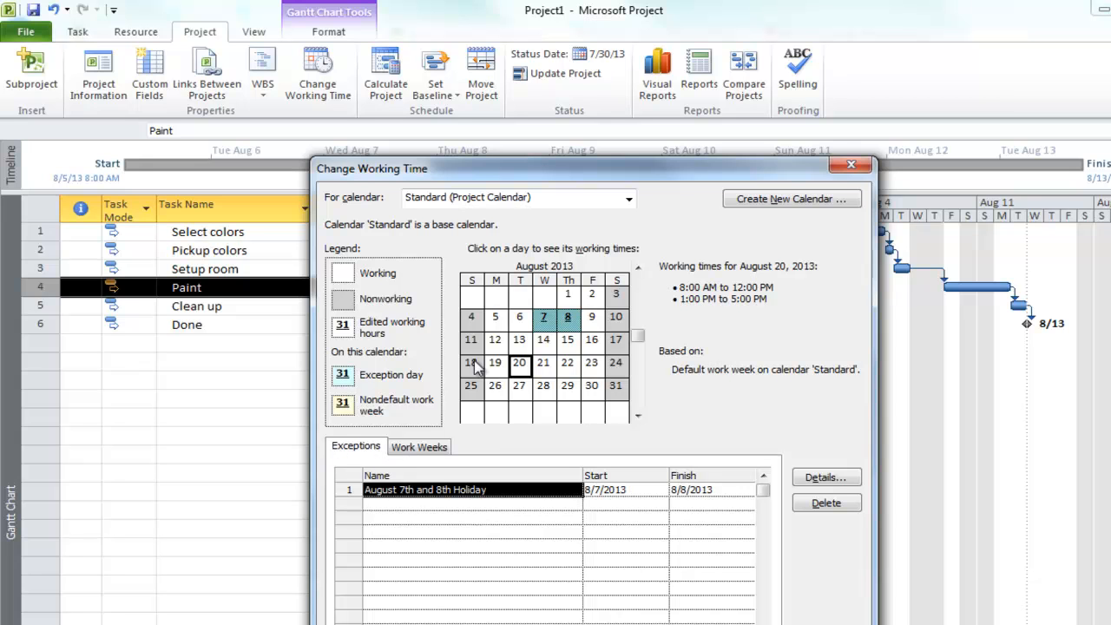
pyautogui.click(567, 319)
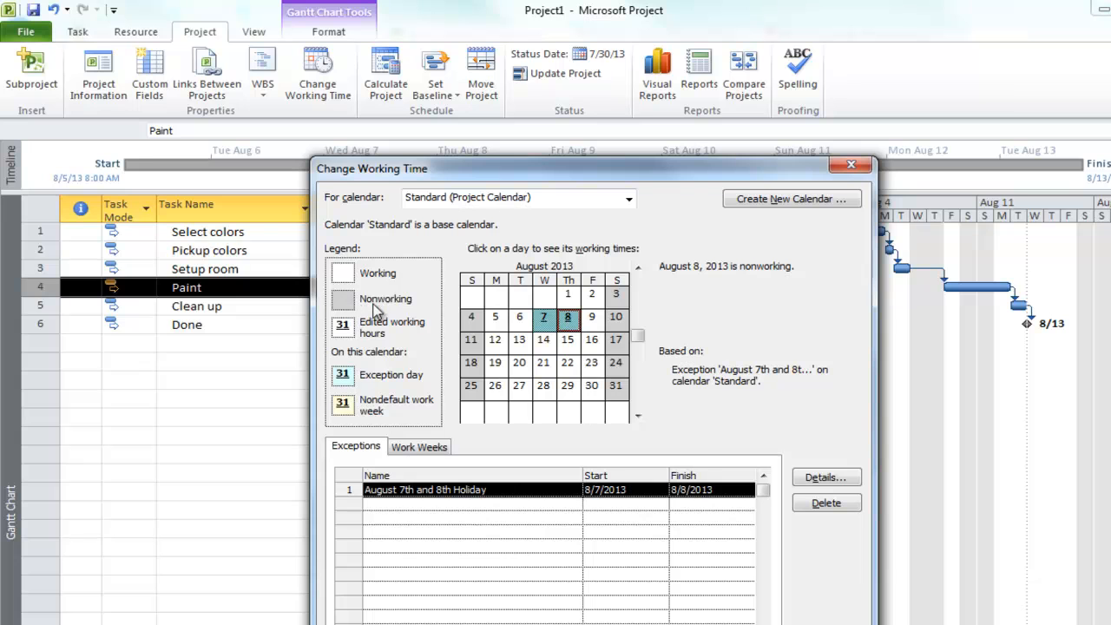
pyautogui.click(814, 482)
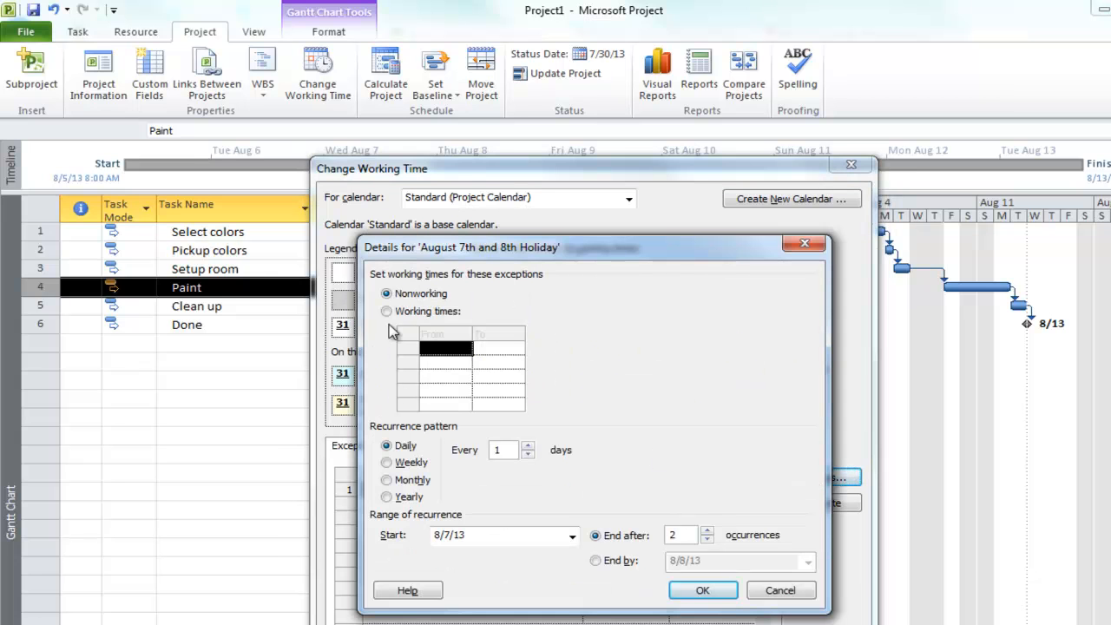
pyautogui.click(388, 313)
pyautogui.click(453, 363)
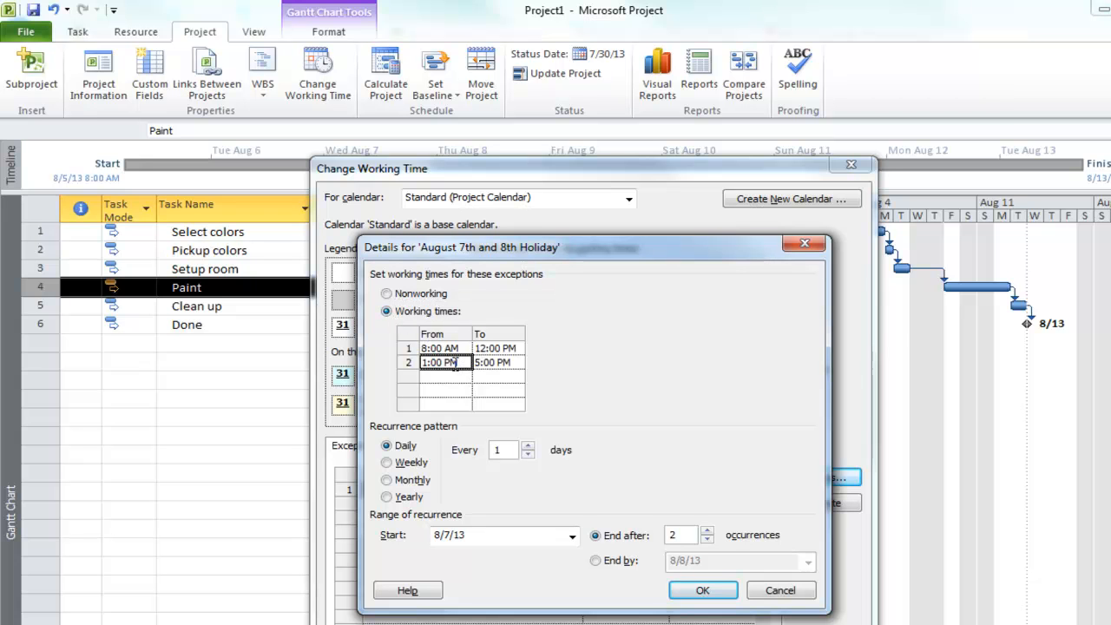
pyautogui.press('Delete')
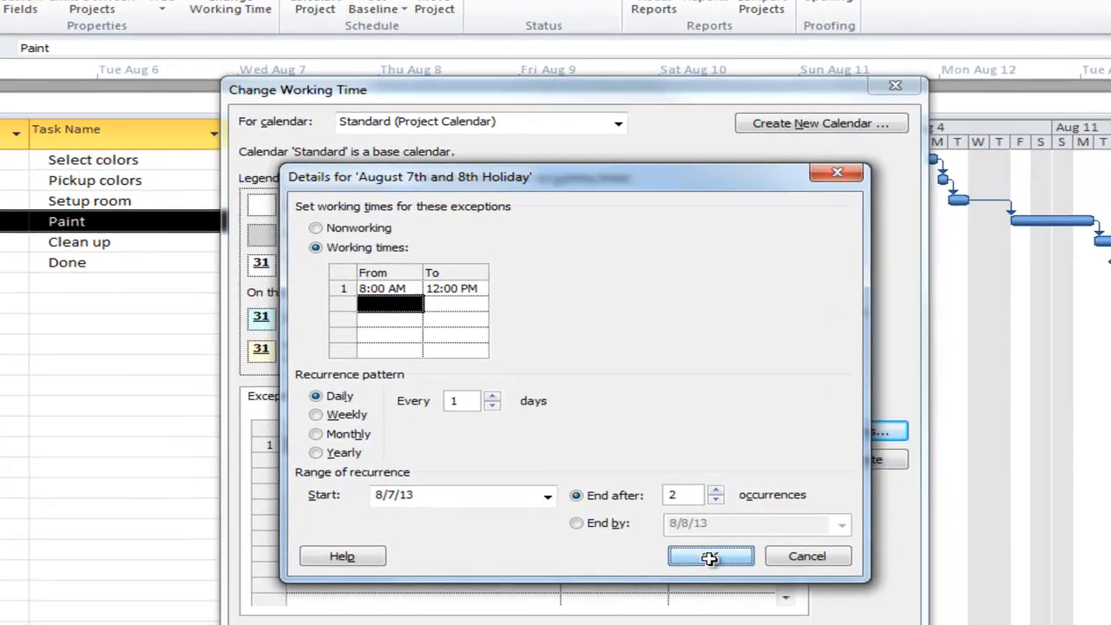
pyautogui.click(706, 575)
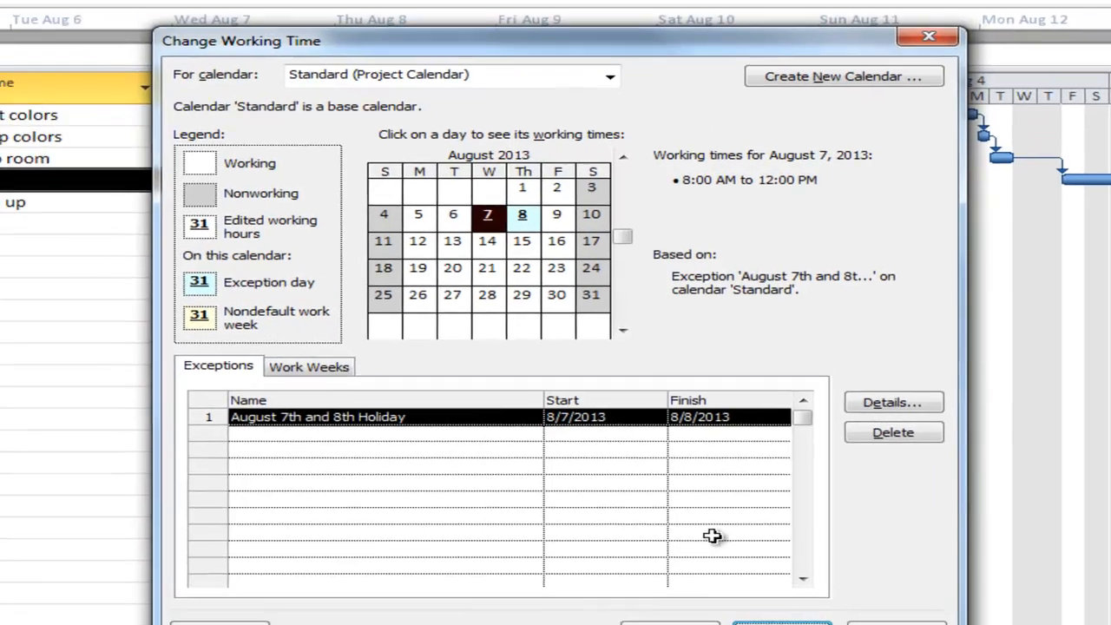
# Compare the working times of August 14 with those of the August 7 exception day
pyautogui.click(529, 308)
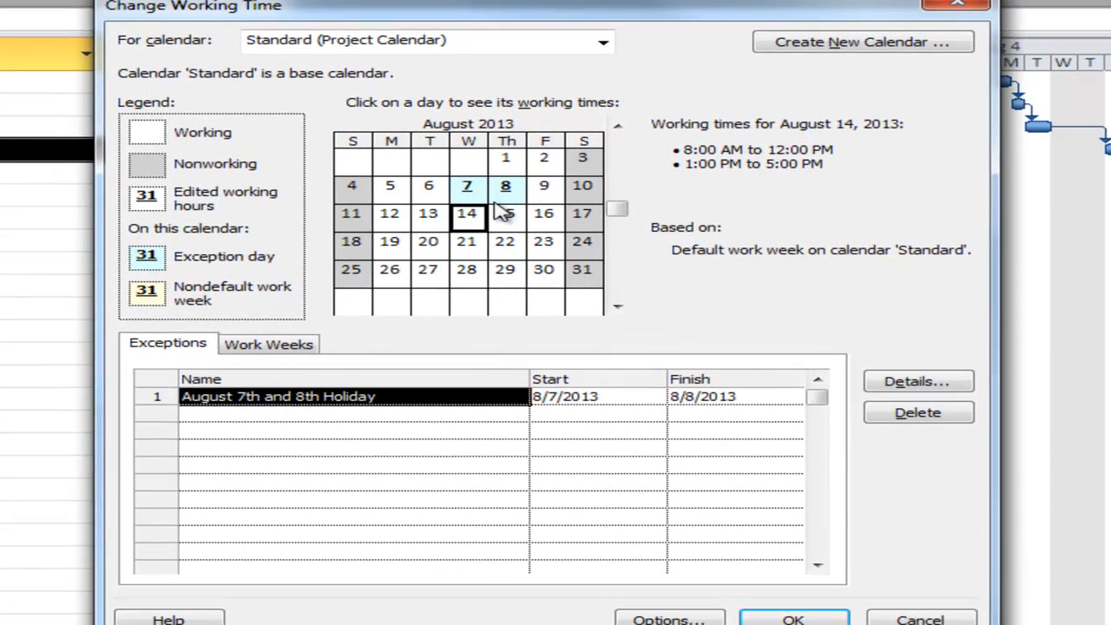
pyautogui.click(466, 193)
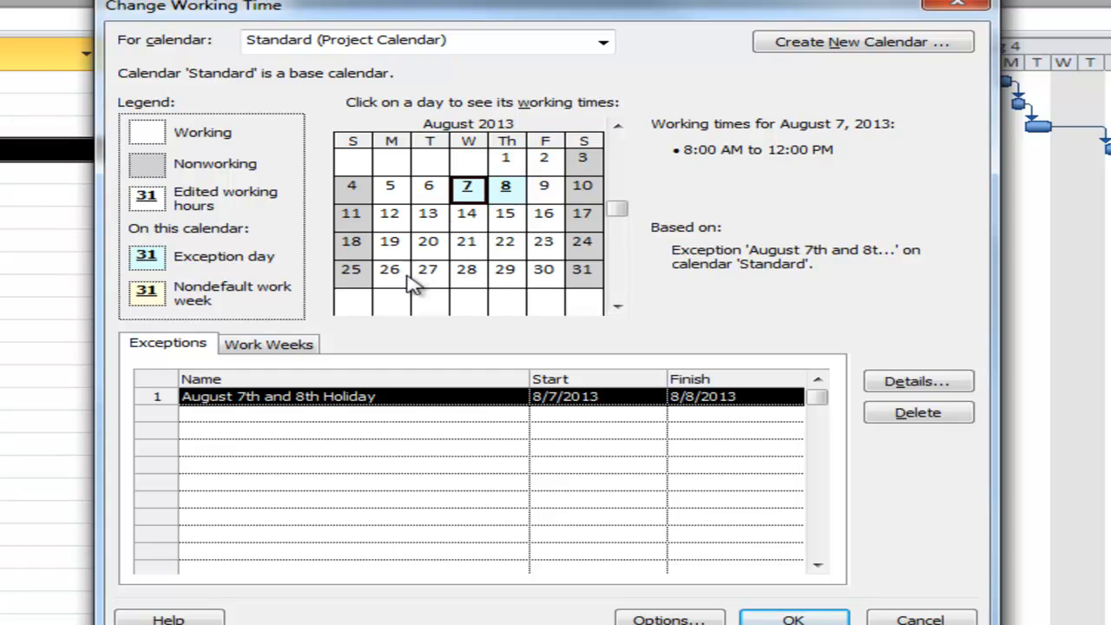
pyautogui.click(170, 347)
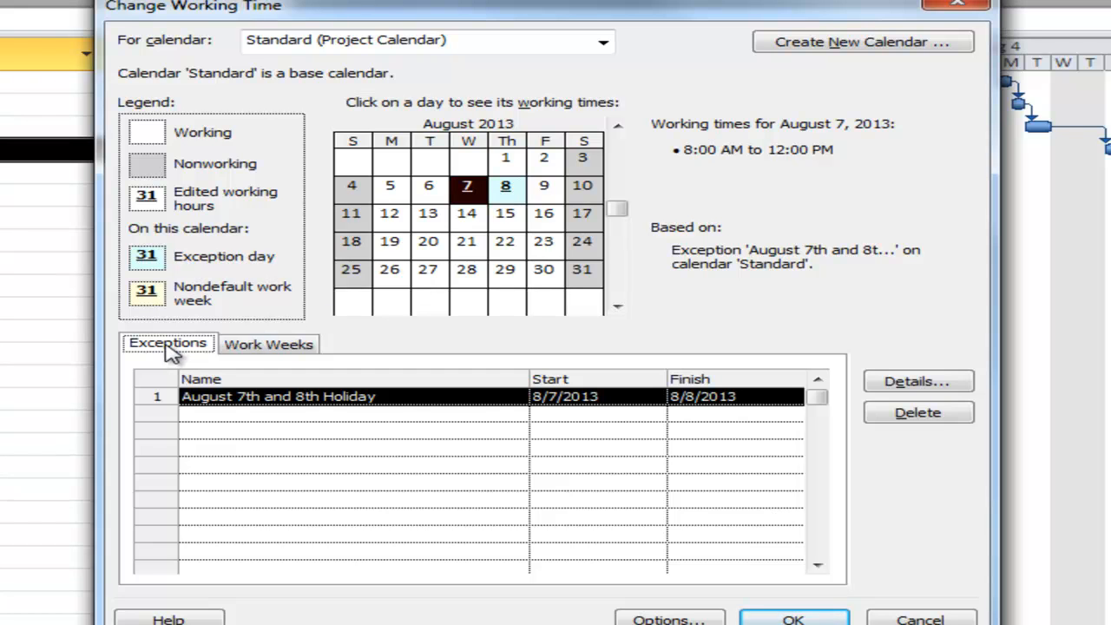
# Add a work week named Half day off to the Standard project calendar
pyautogui.moveTo(18, 624)
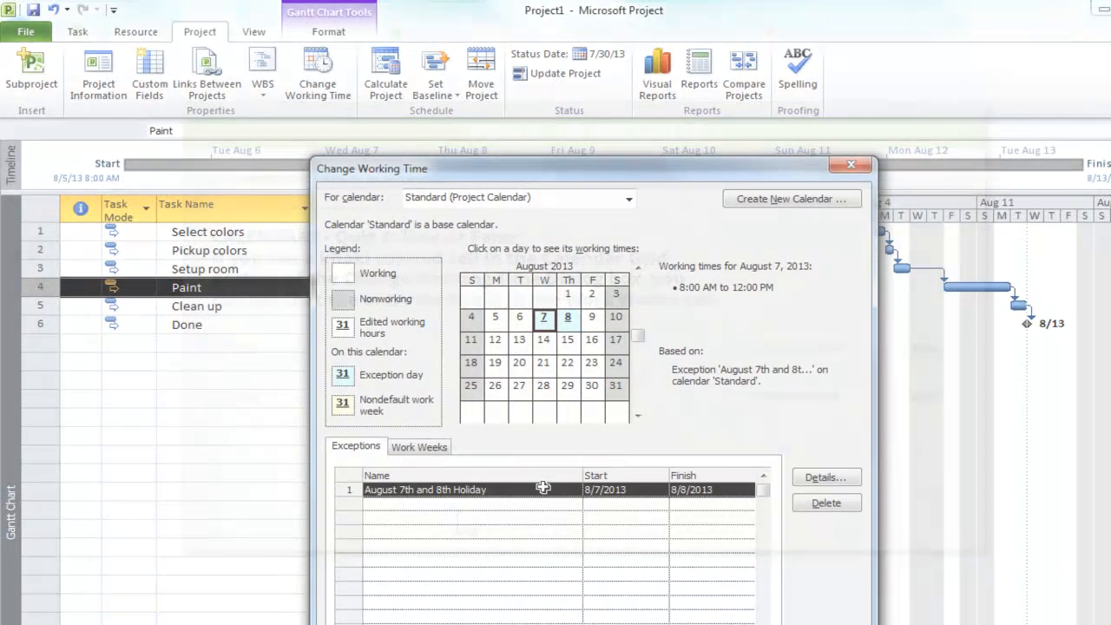
pyautogui.click(419, 446)
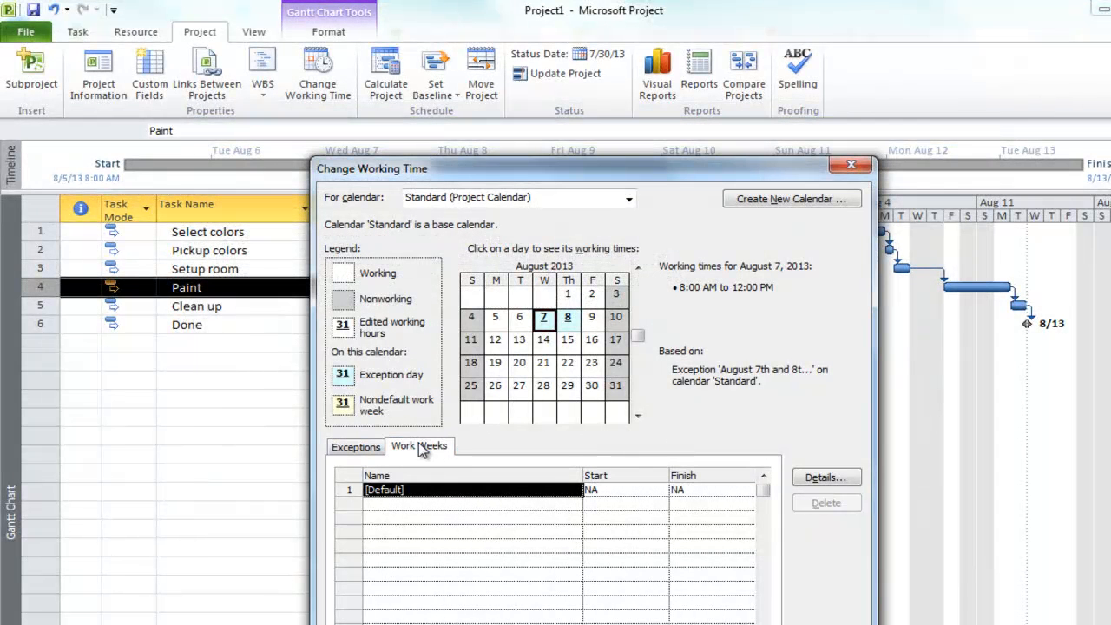
pyautogui.click(409, 503)
pyautogui.write('Half day off')
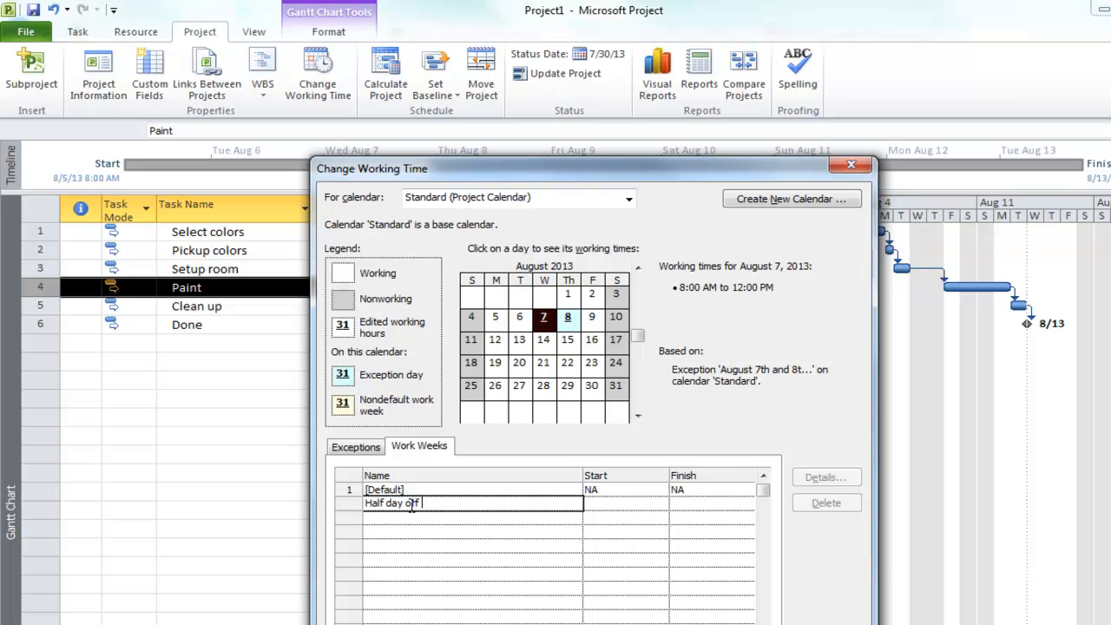
pyautogui.press('Return')
pyautogui.click(647, 504)
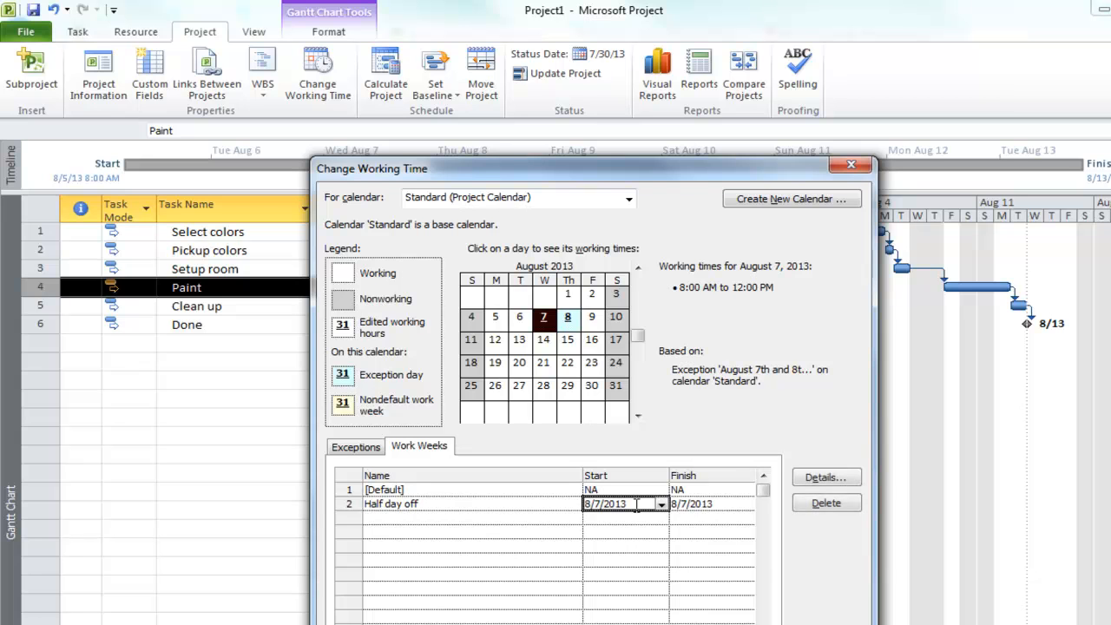
# Give Wednesday in the Half day off work week specific working times, keeping only the 8:00 AM to 12:00 PM shift
pyautogui.click(824, 476)
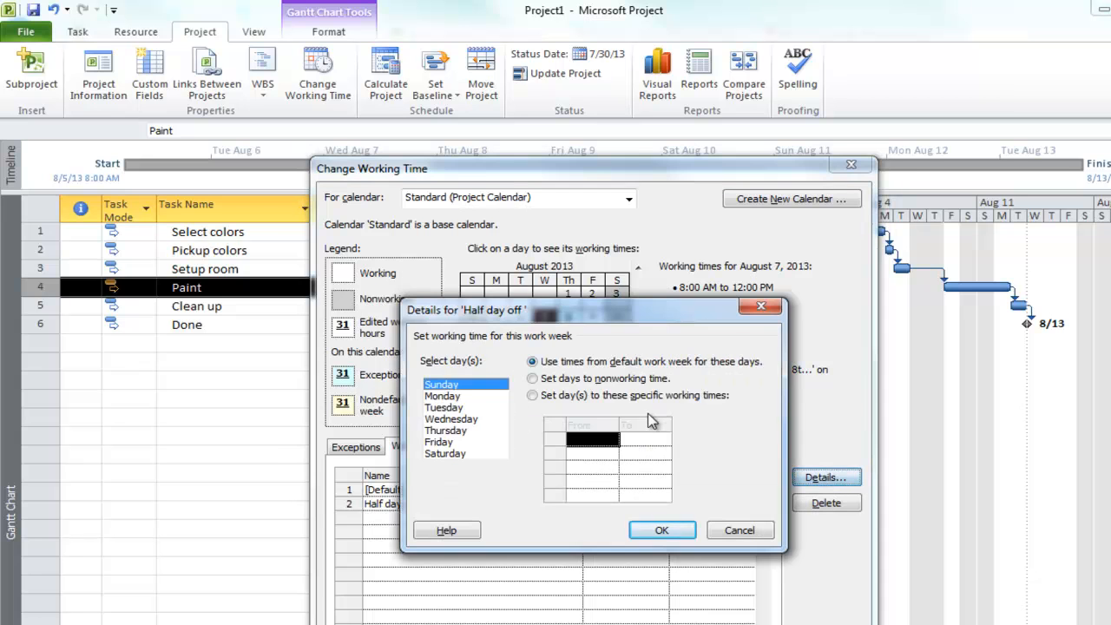
pyautogui.moveTo(591, 308); pyautogui.dragTo(706, 389)
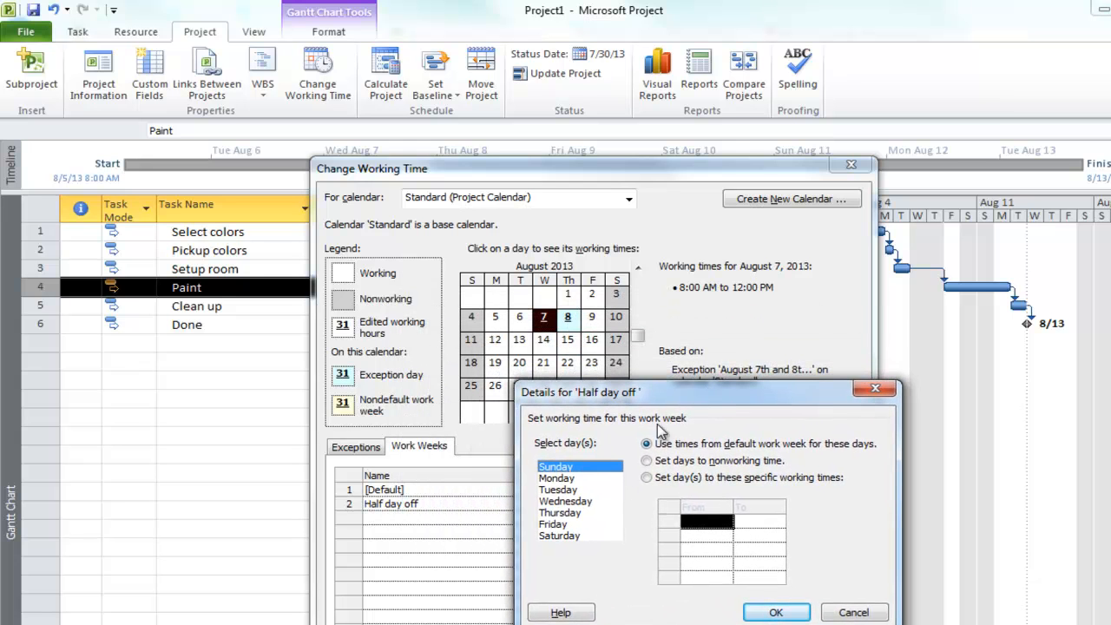
pyautogui.click(570, 501)
pyautogui.click(675, 478)
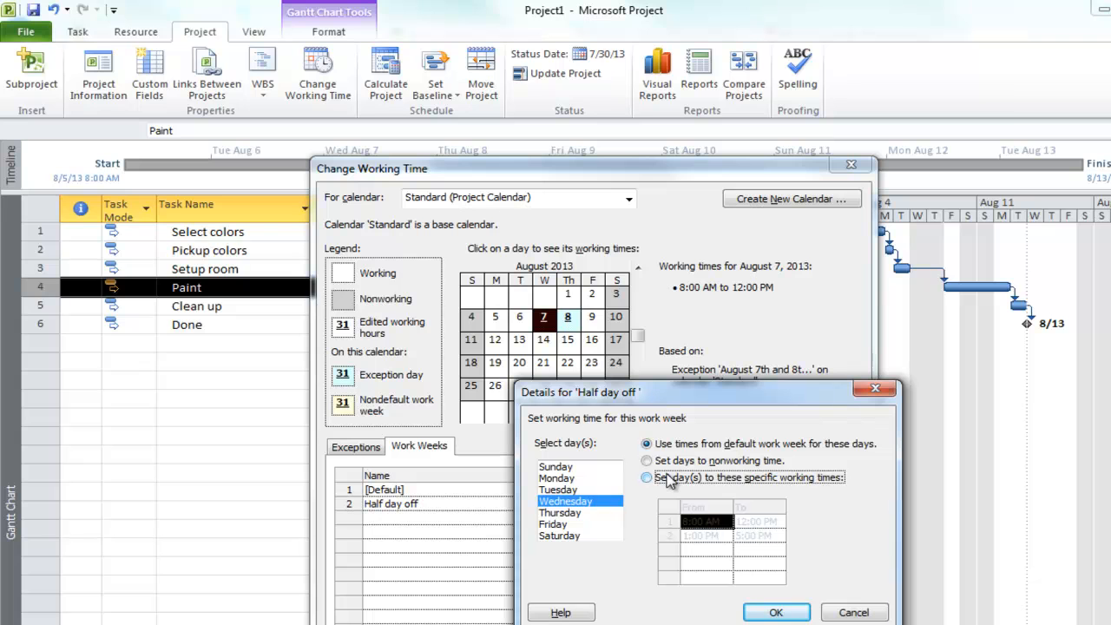
pyautogui.click(688, 535)
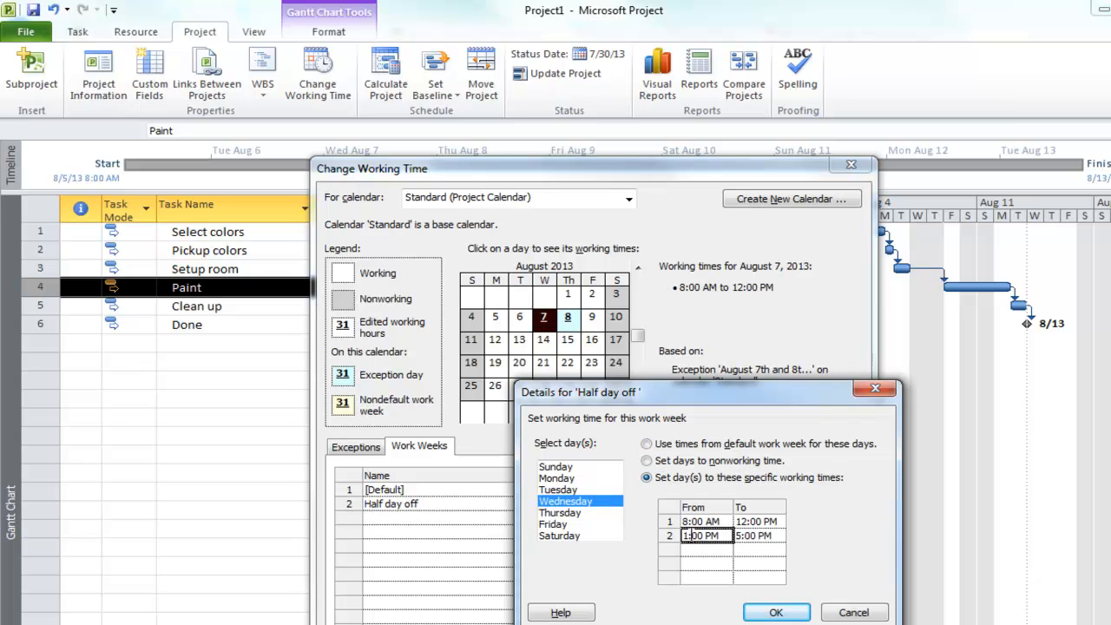
pyautogui.press('Delete')
pyautogui.click(772, 612)
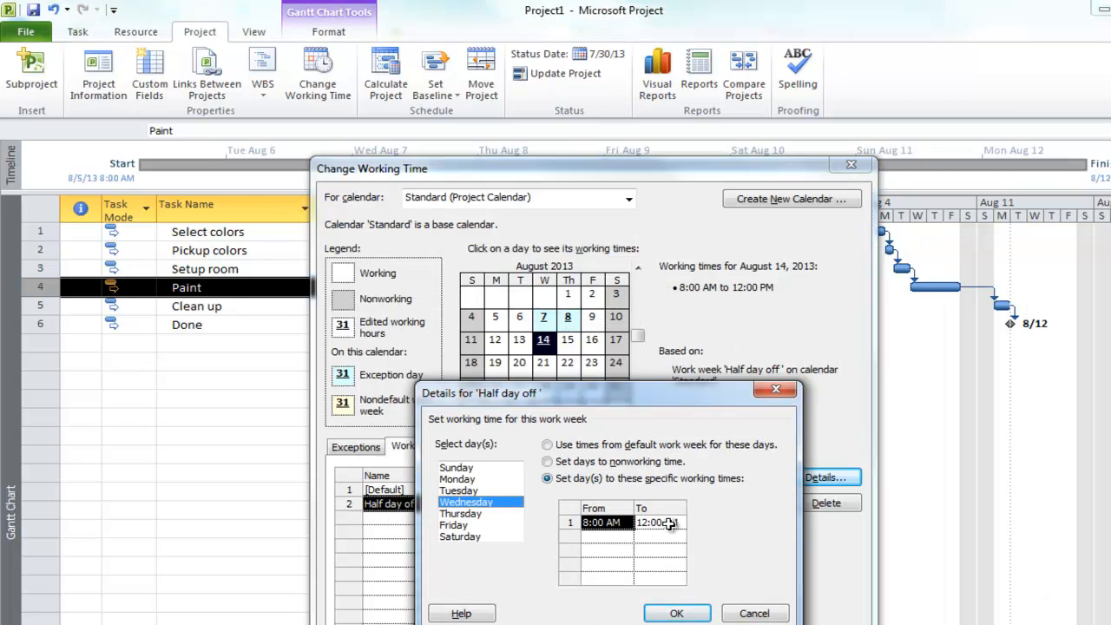
# Change Wednesday in the Half day off work week to nonworking time
pyautogui.click(614, 464)
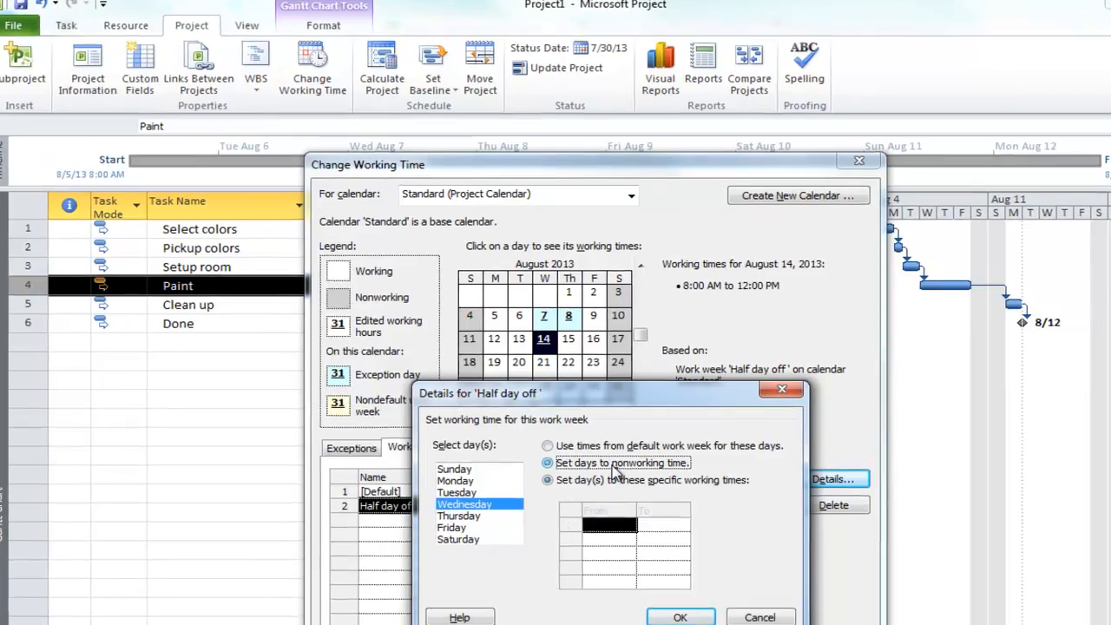
pyautogui.click(676, 613)
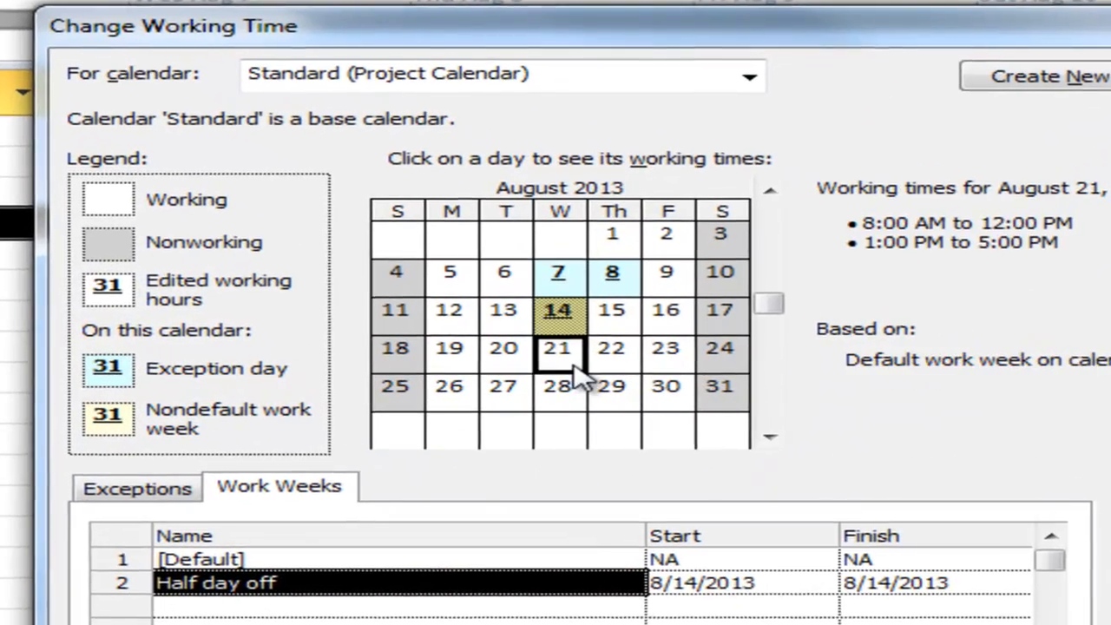
pyautogui.click(553, 385)
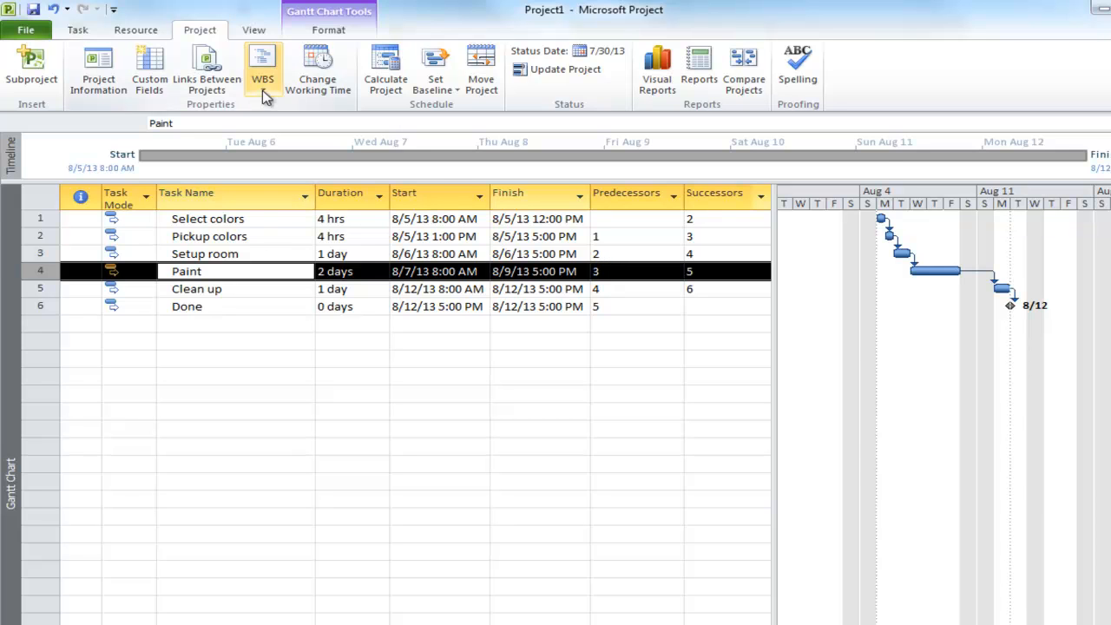
# Delete the August 7th and 8th Holiday exception and the Half day off and Aug 21 off work weeks from the Standard calendar
pyautogui.click(323, 87)
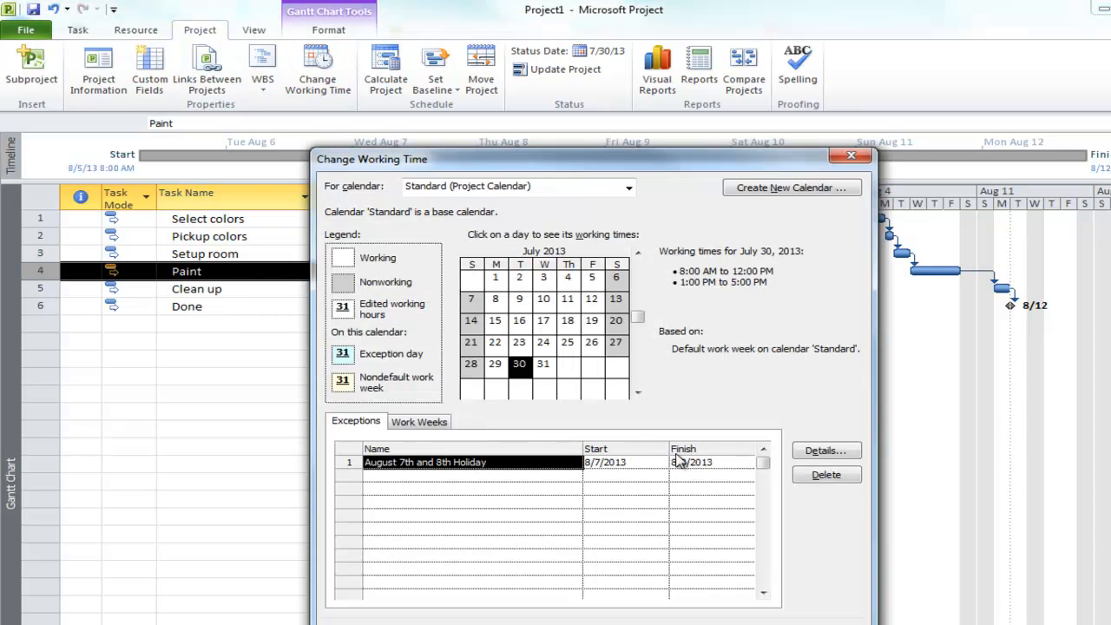
pyautogui.click(807, 475)
pyautogui.click(417, 422)
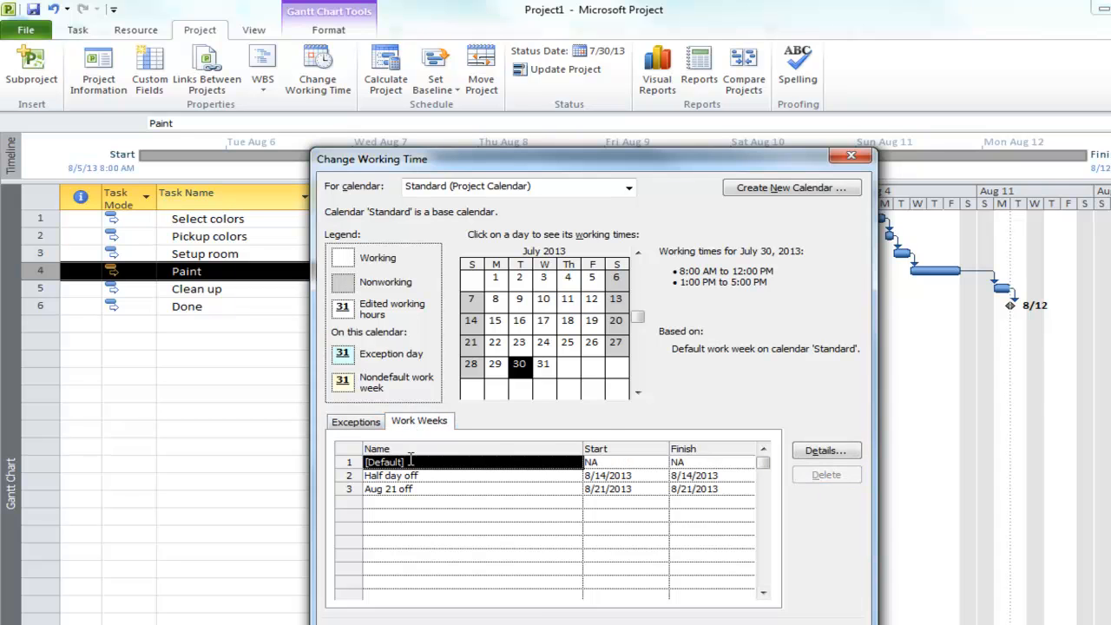
pyautogui.click(415, 476)
pyautogui.click(826, 475)
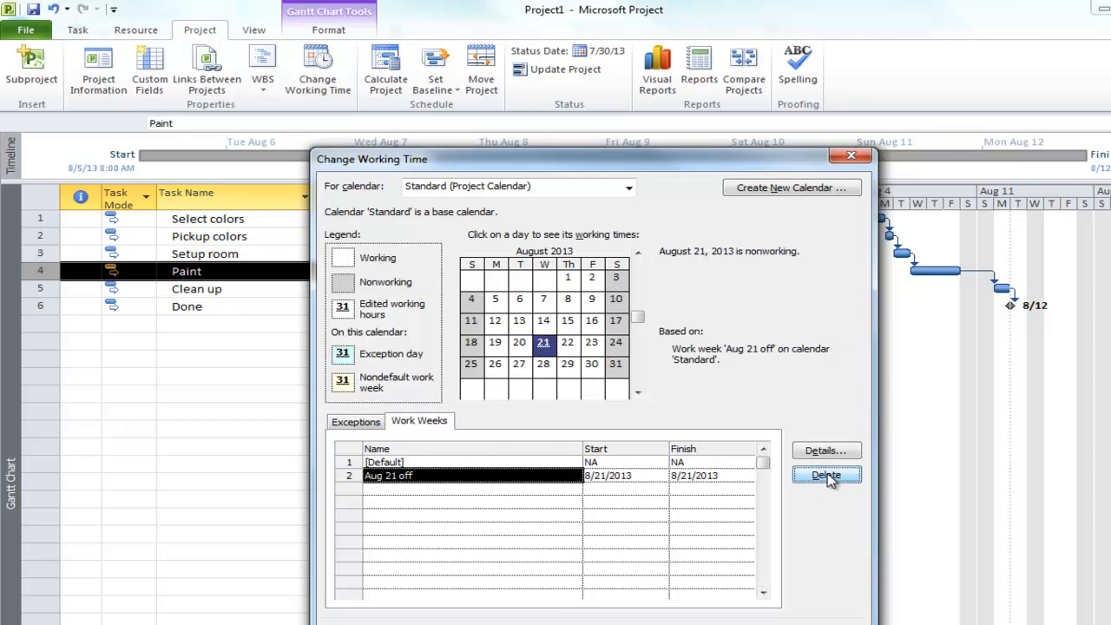
pyautogui.click(826, 475)
# Add an exception named Holiday on August 7, 2013 to the Standard project calendar
pyautogui.click(351, 424)
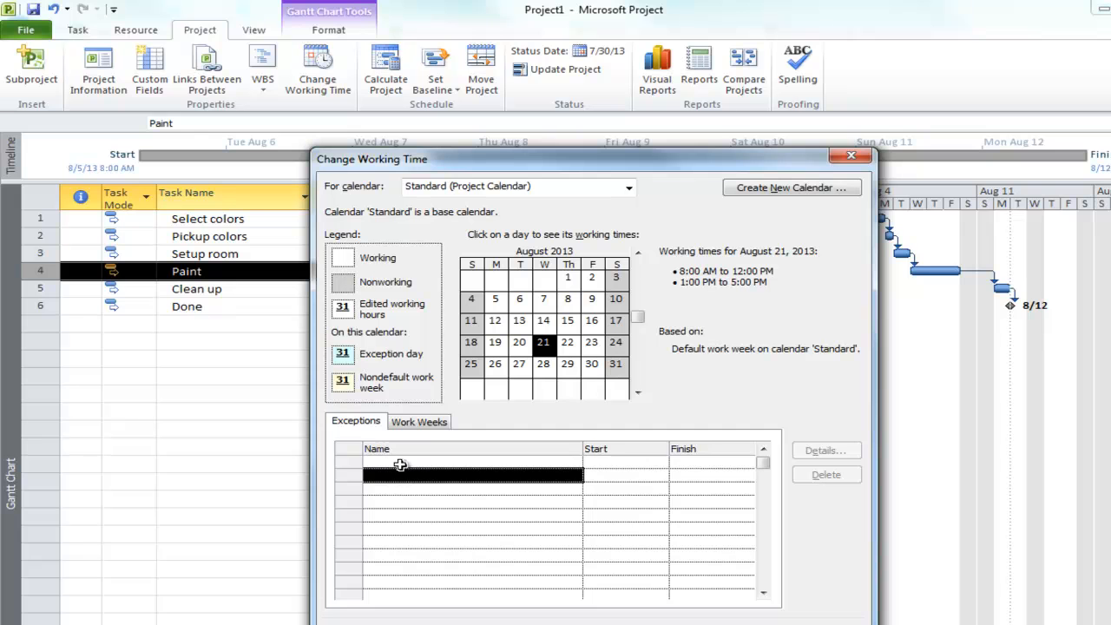
pyautogui.click(401, 463)
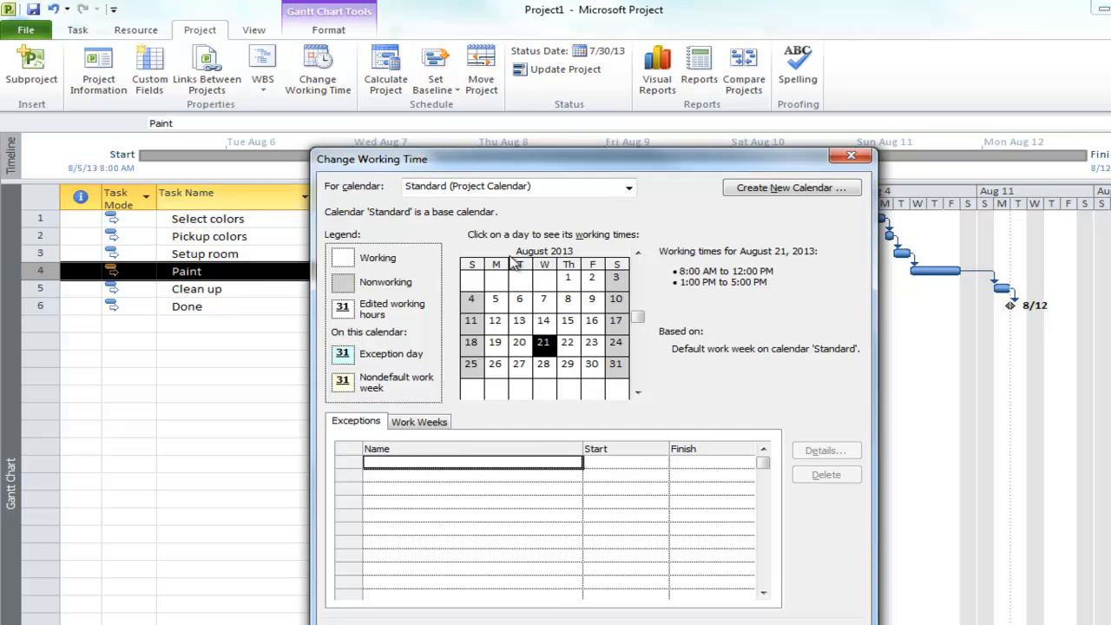
pyautogui.moveTo(542, 167); pyautogui.dragTo(513, 311)
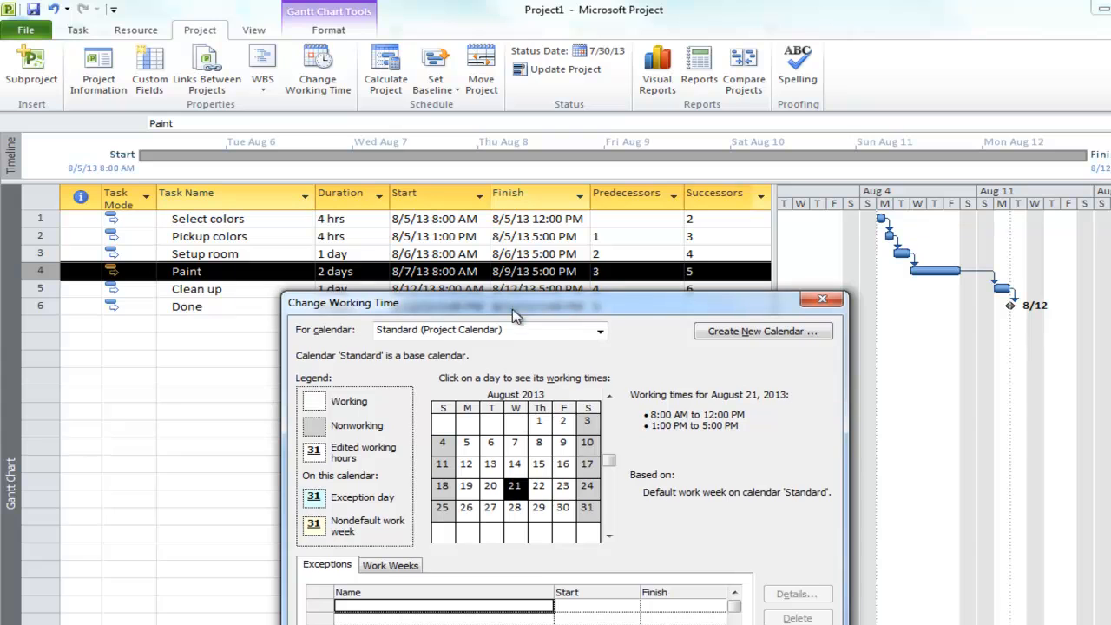
pyautogui.click(519, 445)
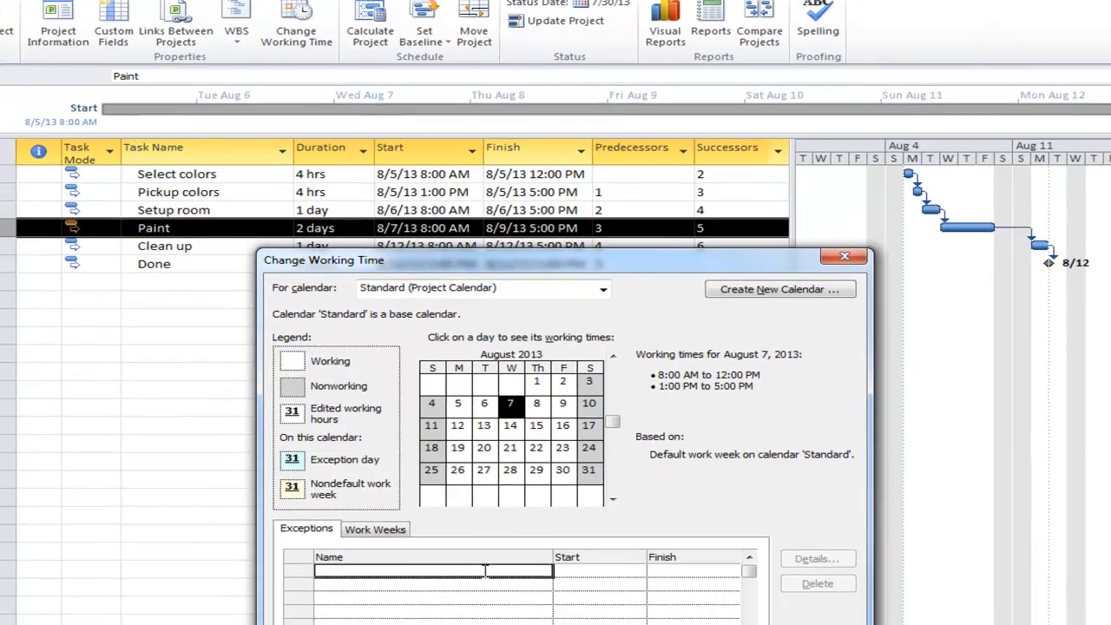
pyautogui.write('Holida')
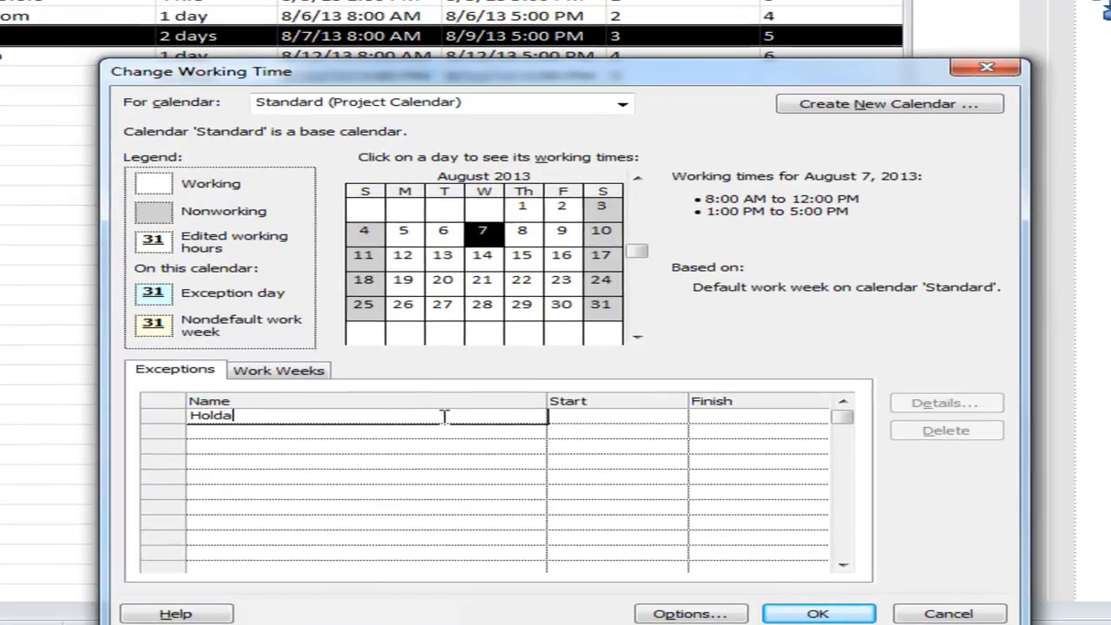
pyautogui.press('BackSpace')
pyautogui.press('BackSpace')
pyautogui.write('iday')
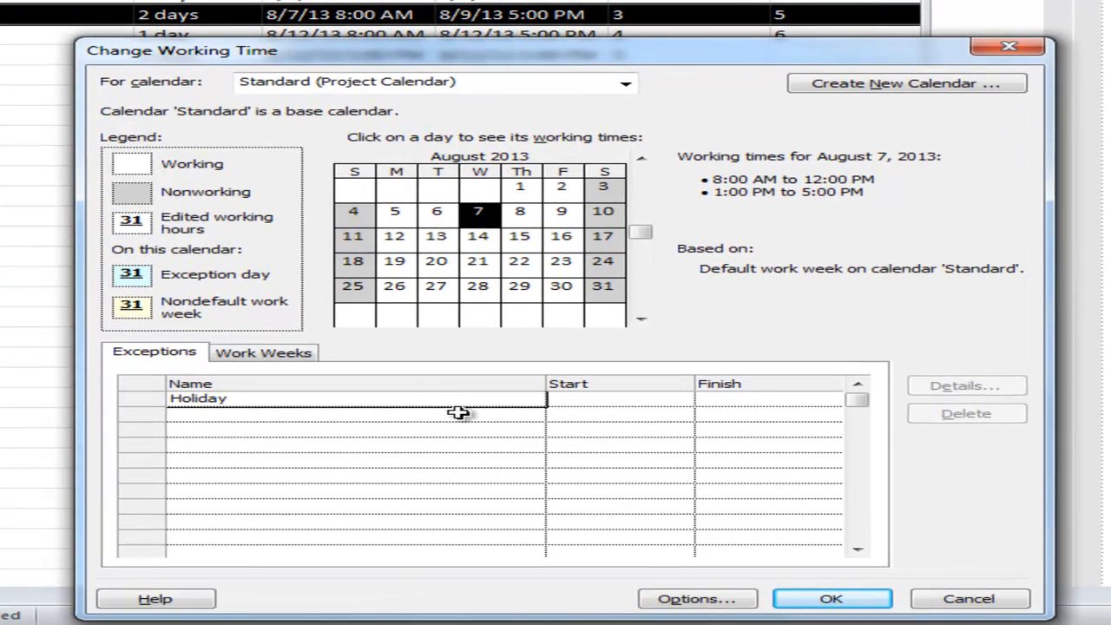
pyautogui.click(603, 399)
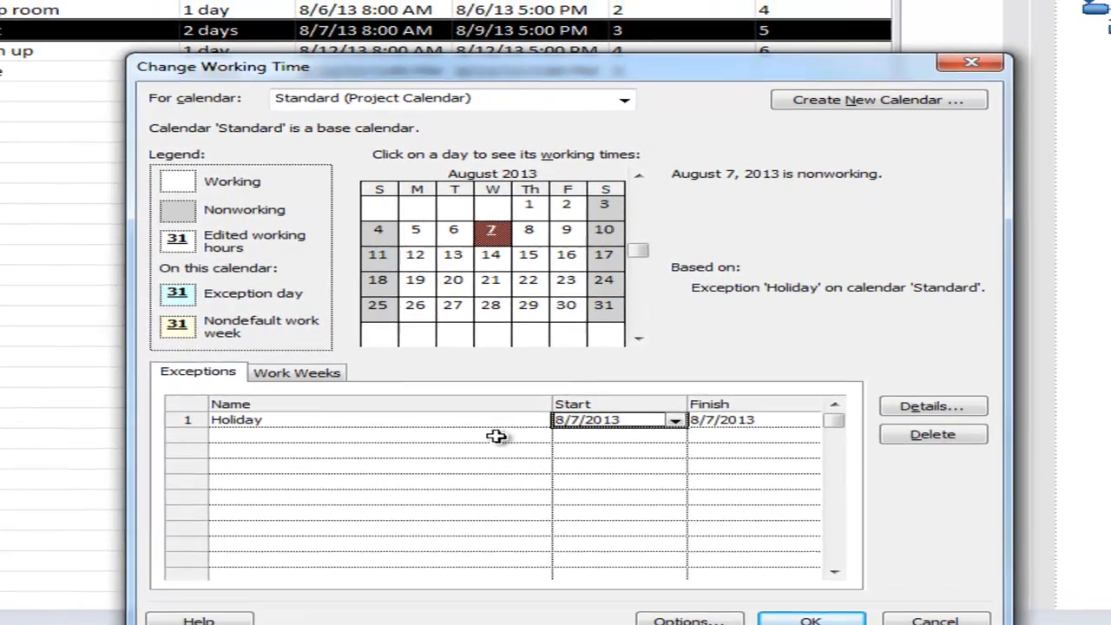
pyautogui.click(486, 415)
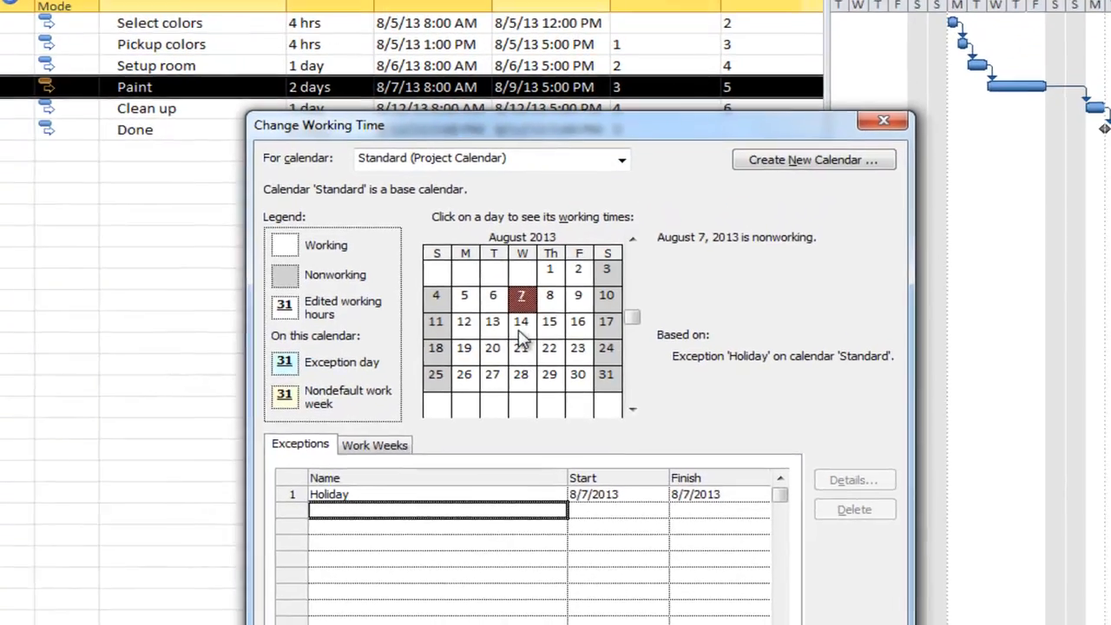
# Examine the working times of August 14 and the work weeks defined on the Standard calendar
pyautogui.click(520, 327)
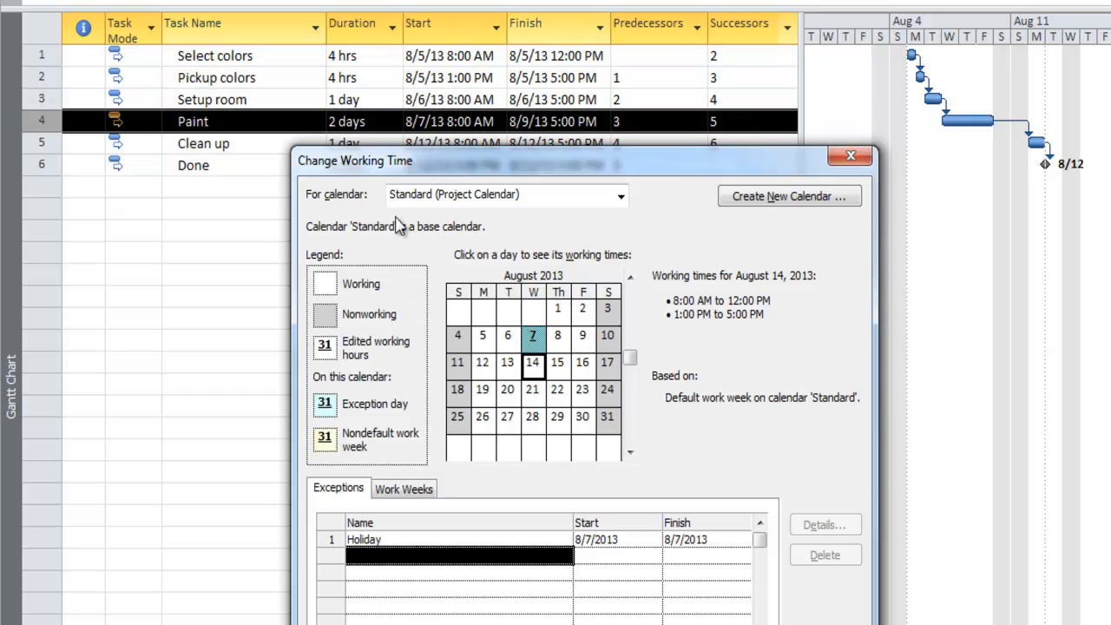
pyautogui.moveTo(469, 169); pyautogui.dragTo(391, 211)
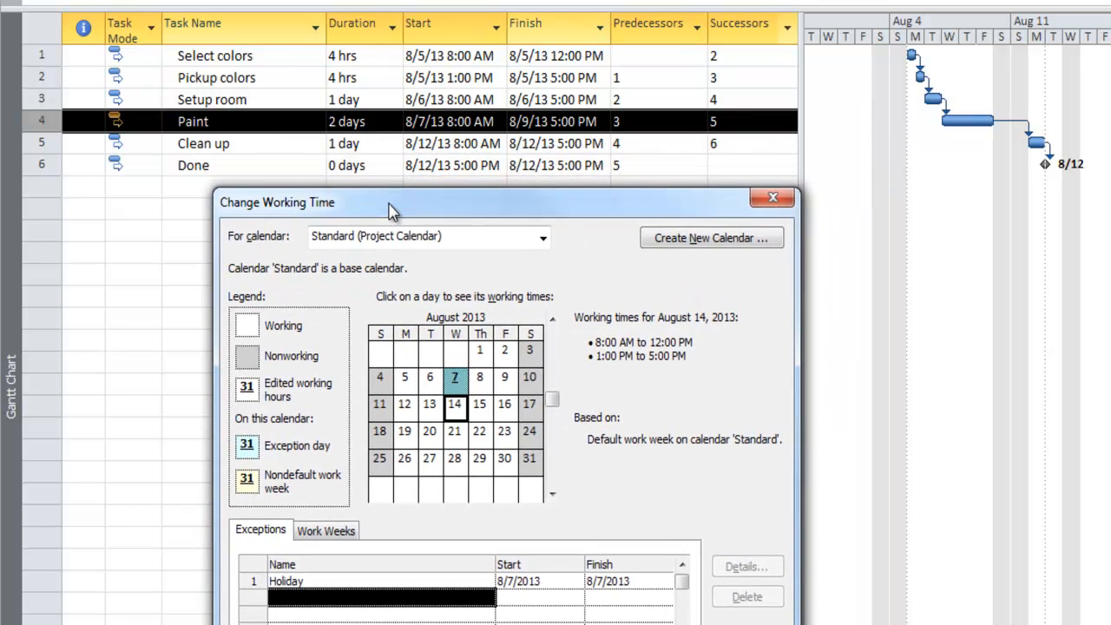
pyautogui.click(341, 536)
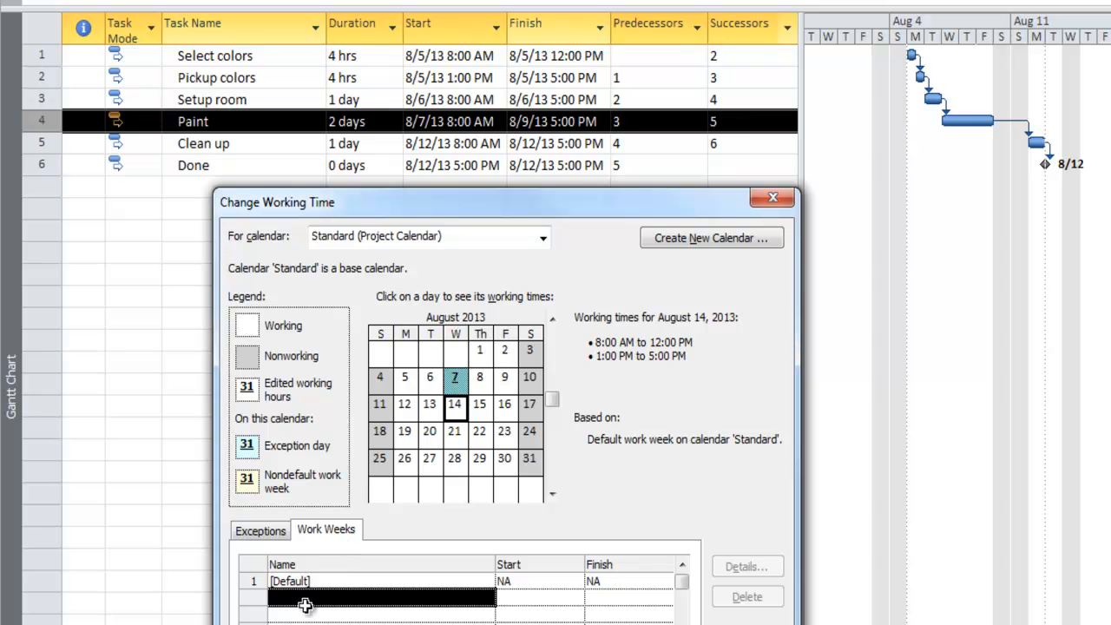
pyautogui.click(274, 531)
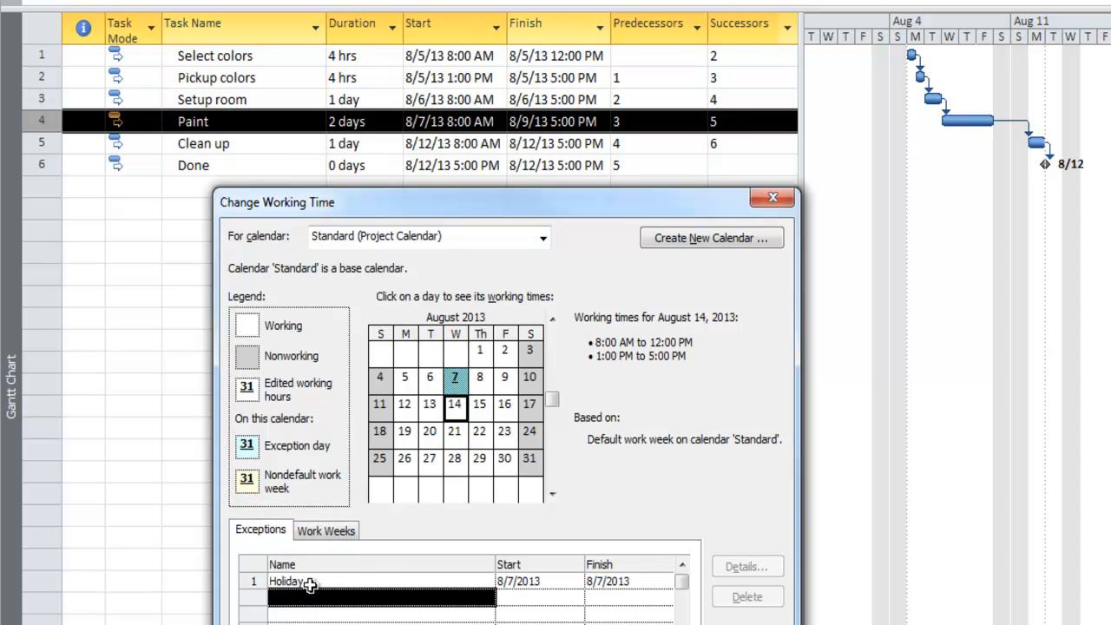
# Review the details of the Holiday exception and apply the working time changes
pyautogui.click(377, 581)
pyautogui.click(456, 405)
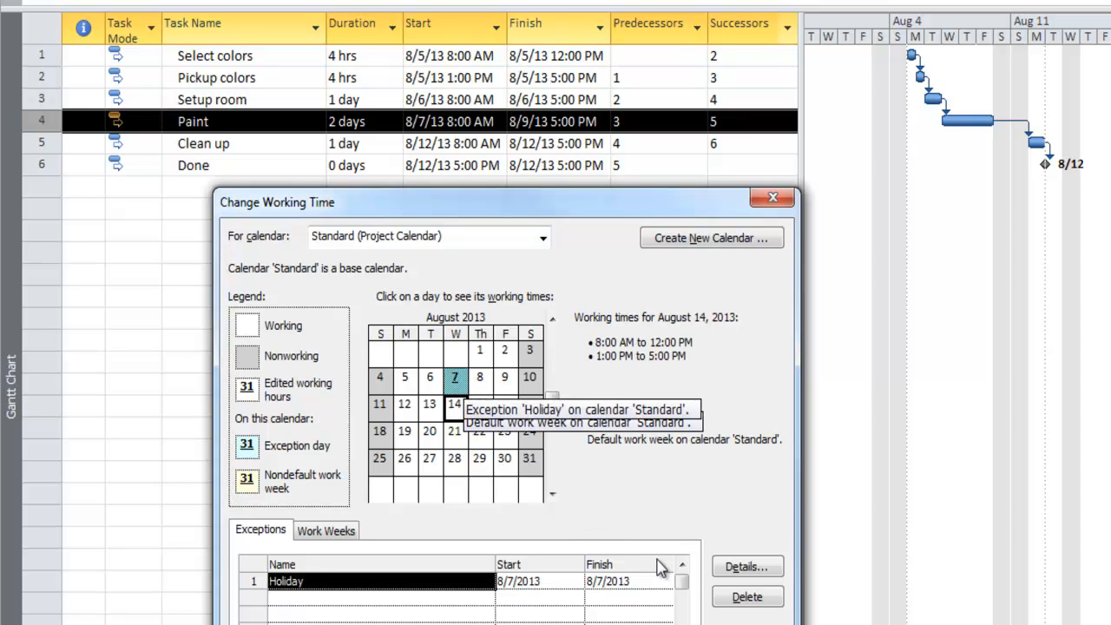
pyautogui.click(717, 576)
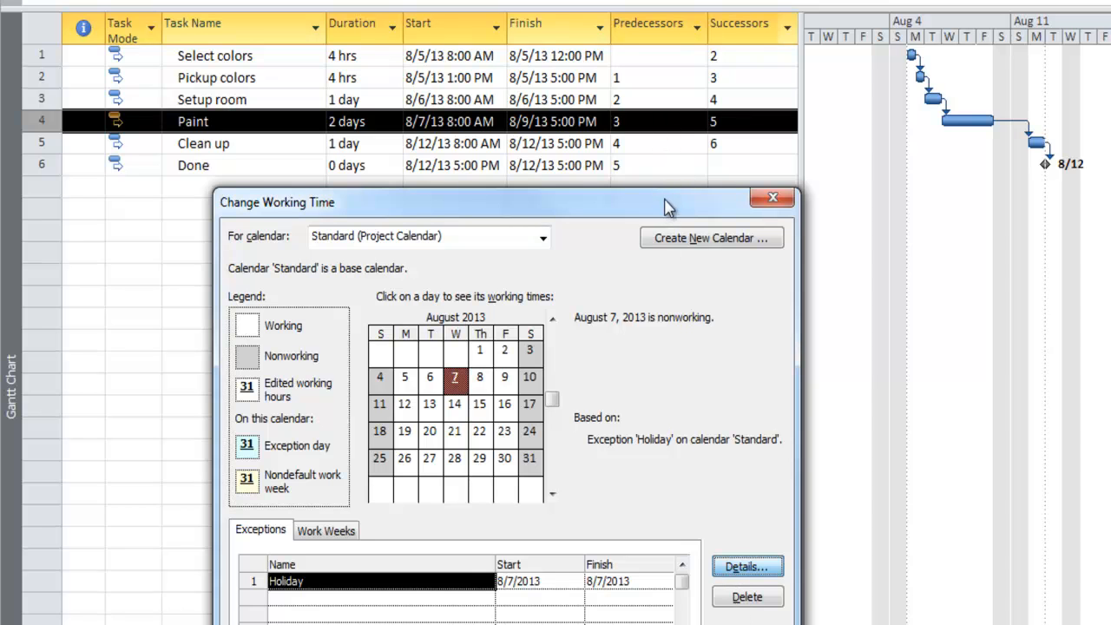
pyautogui.moveTo(651, 215); pyautogui.dragTo(648, 113)
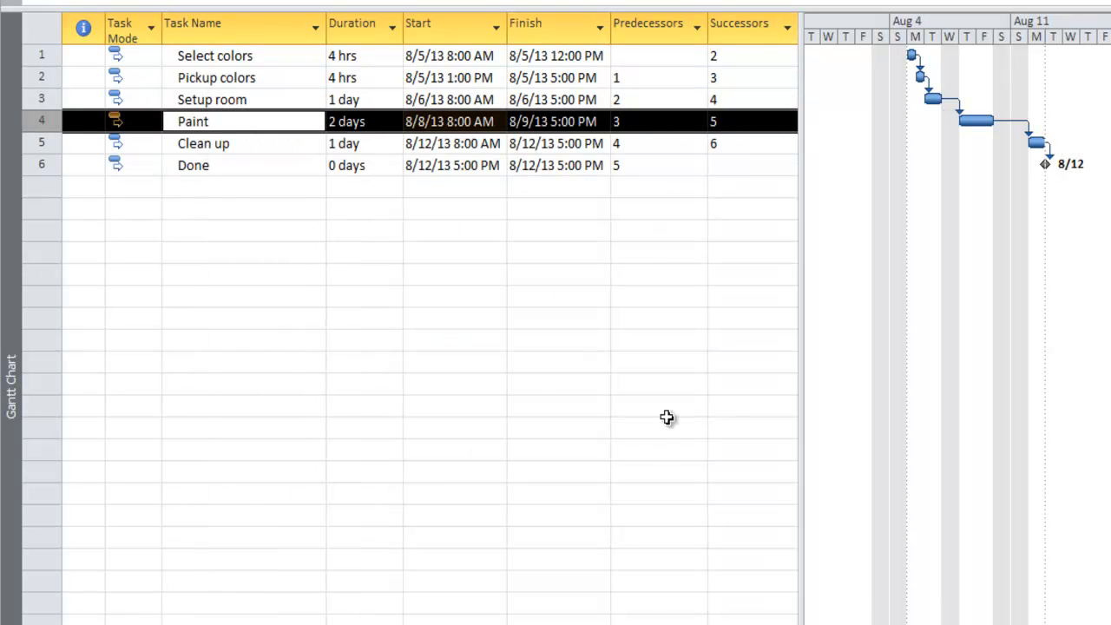
# Set the duration of the Setup room task to 3 days
pyautogui.click(340, 102)
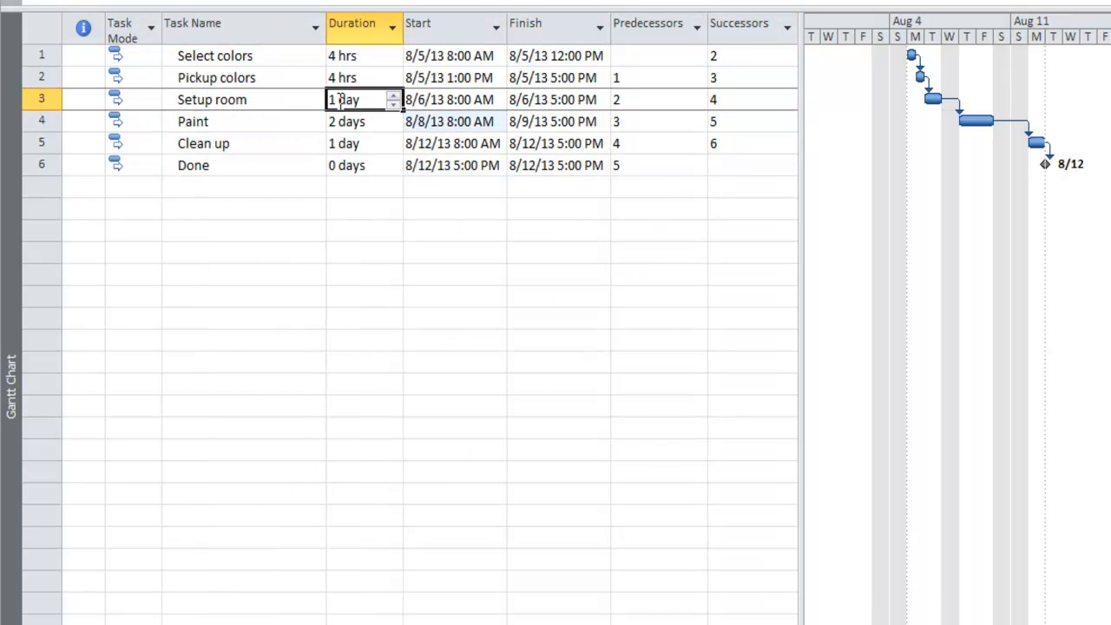
pyautogui.click(392, 96)
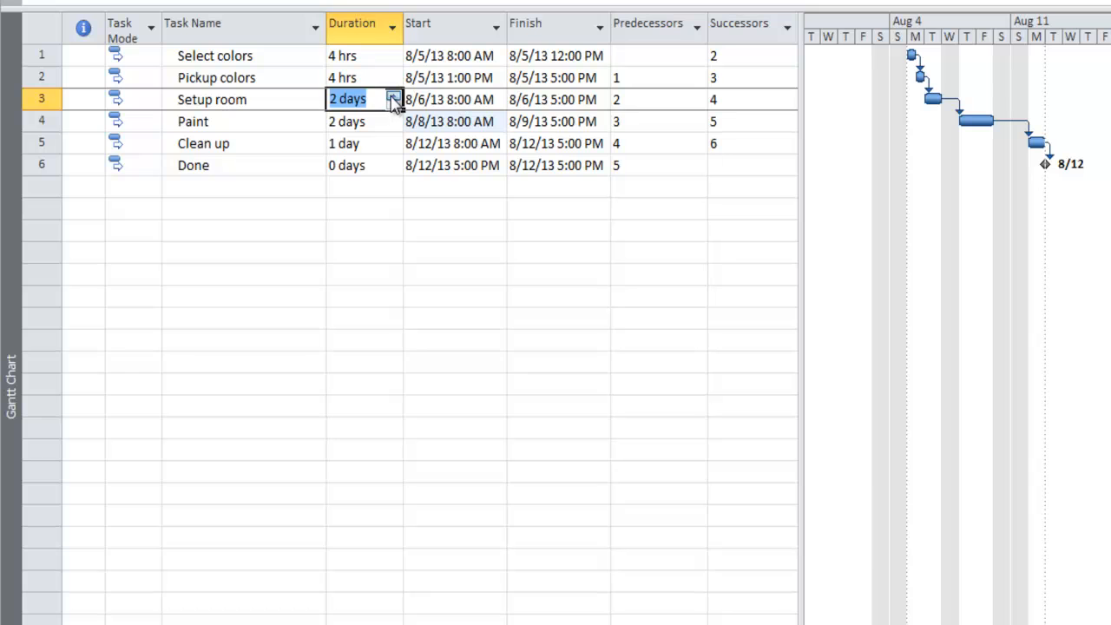
pyautogui.click(263, 121)
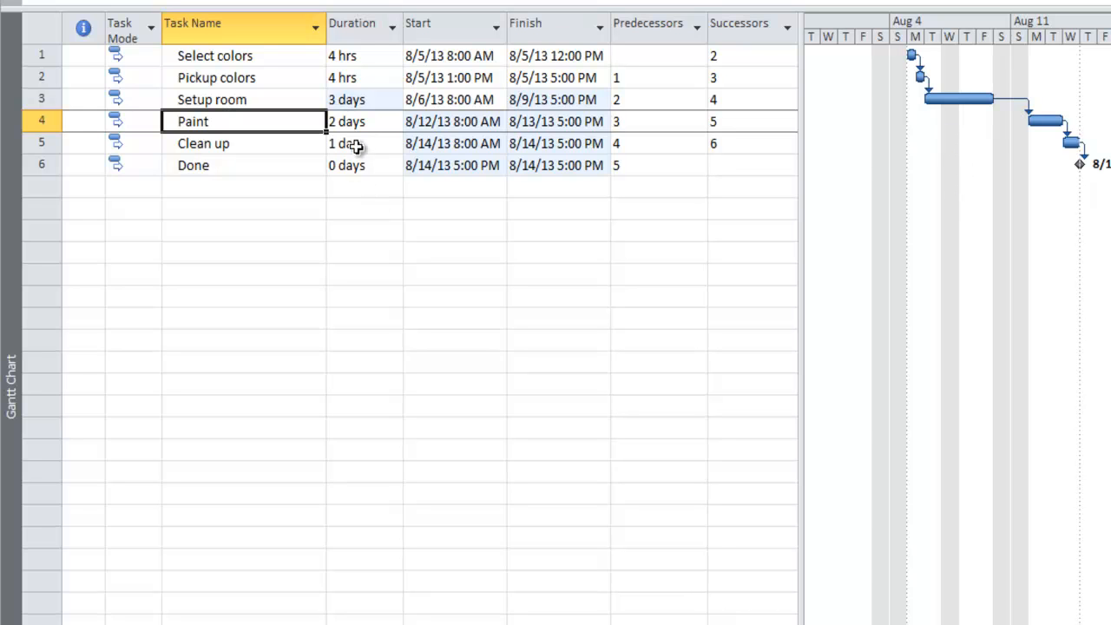
# Draw the nonworking time in front of the task bars in the Gantt chart
pyautogui.click(345, 100)
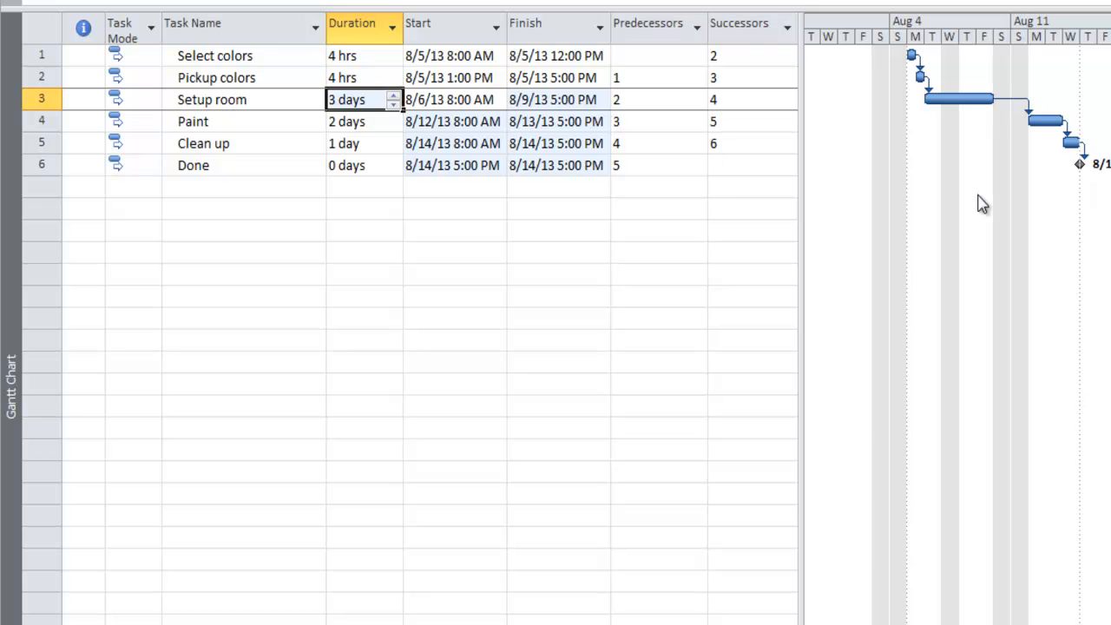
pyautogui.rightClick(815, 91)
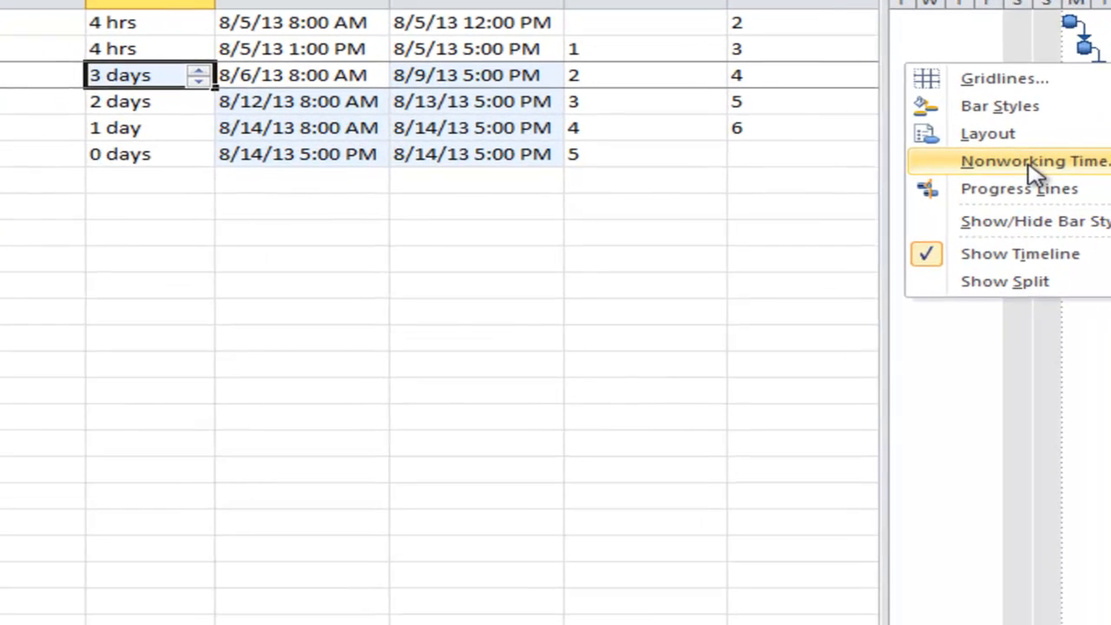
pyautogui.click(1033, 167)
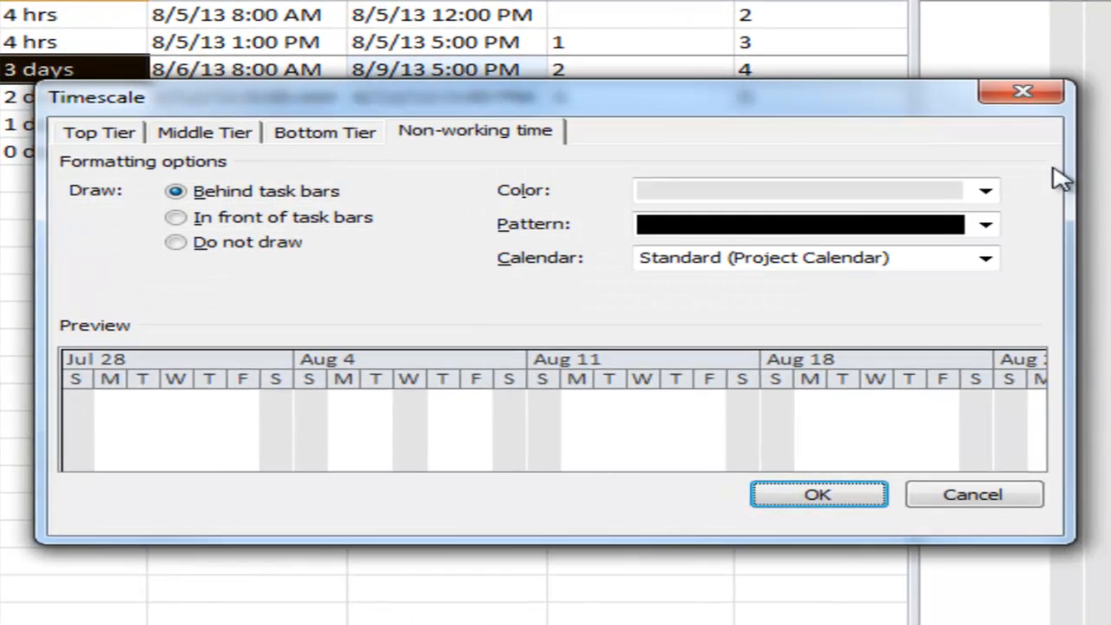
pyautogui.click(304, 217)
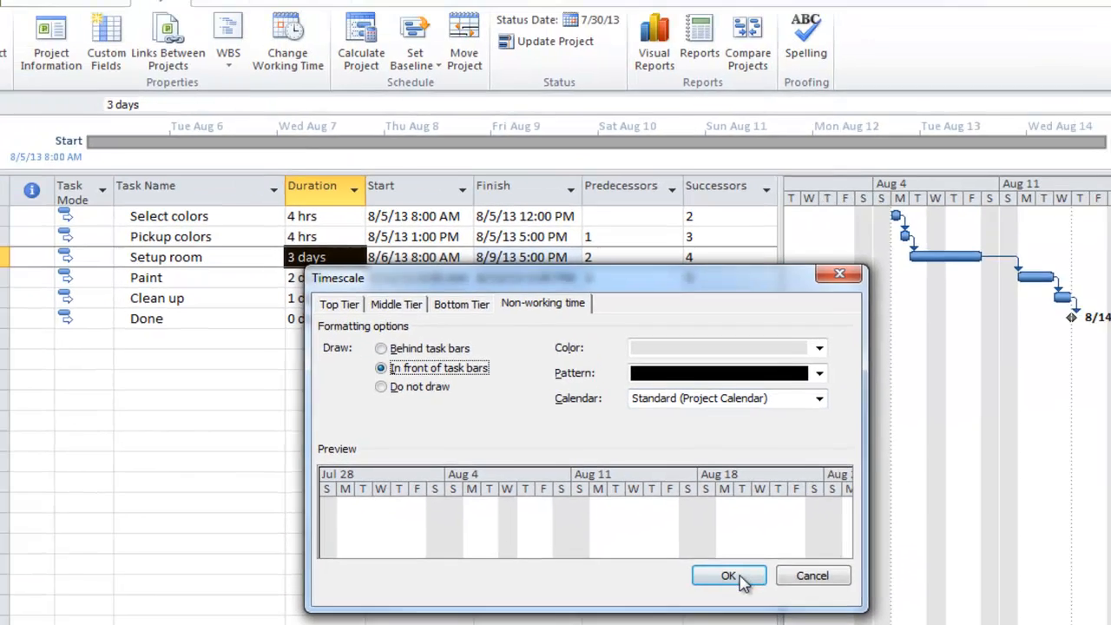
pyautogui.click(737, 577)
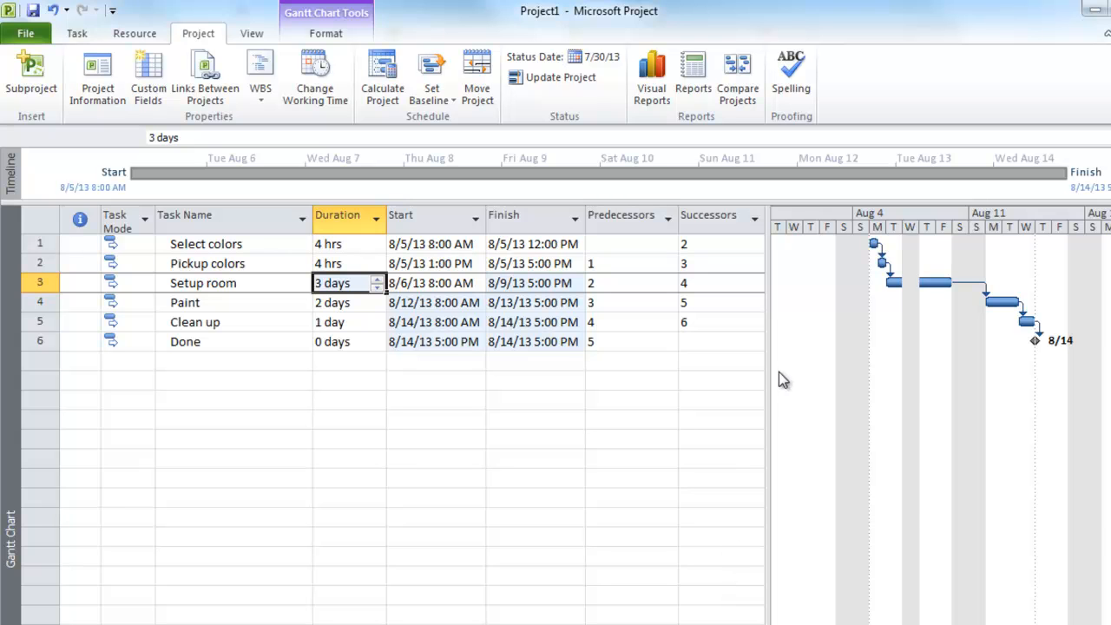
# Give the Gantt Rows gridlines a dotted line type
pyautogui.rightClick(790, 339)
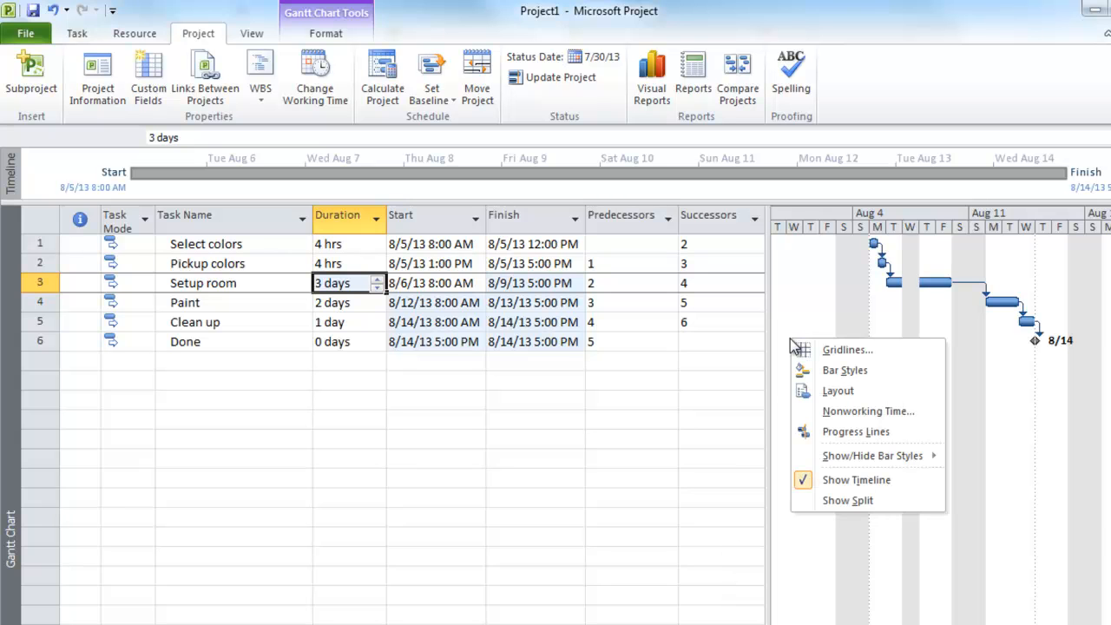
pyautogui.click(833, 350)
pyautogui.click(642, 405)
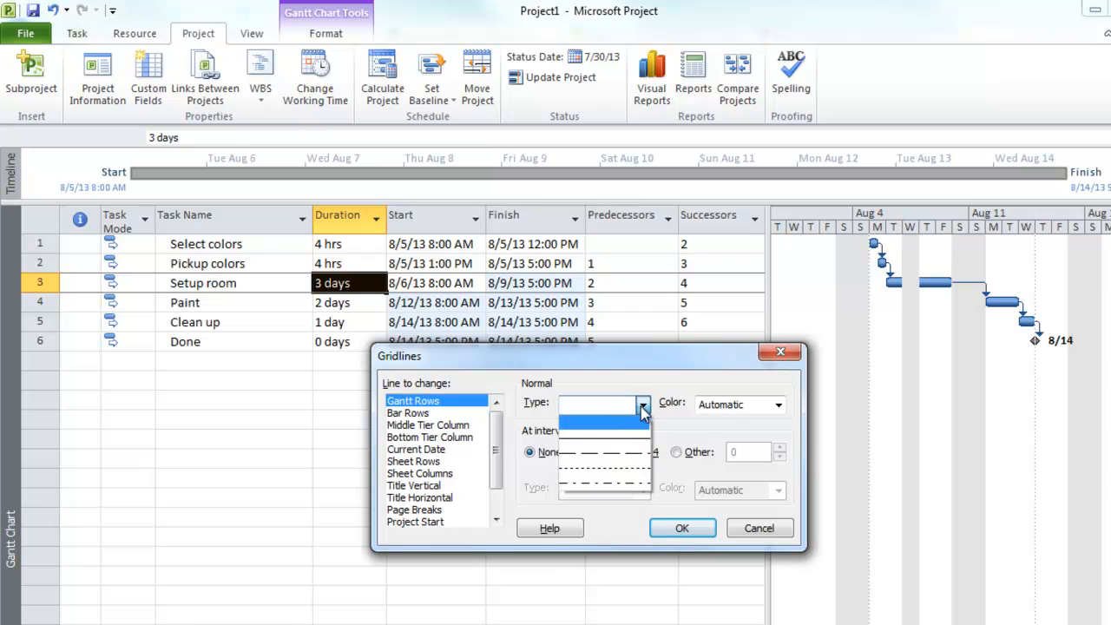
pyautogui.click(612, 466)
pyautogui.click(682, 528)
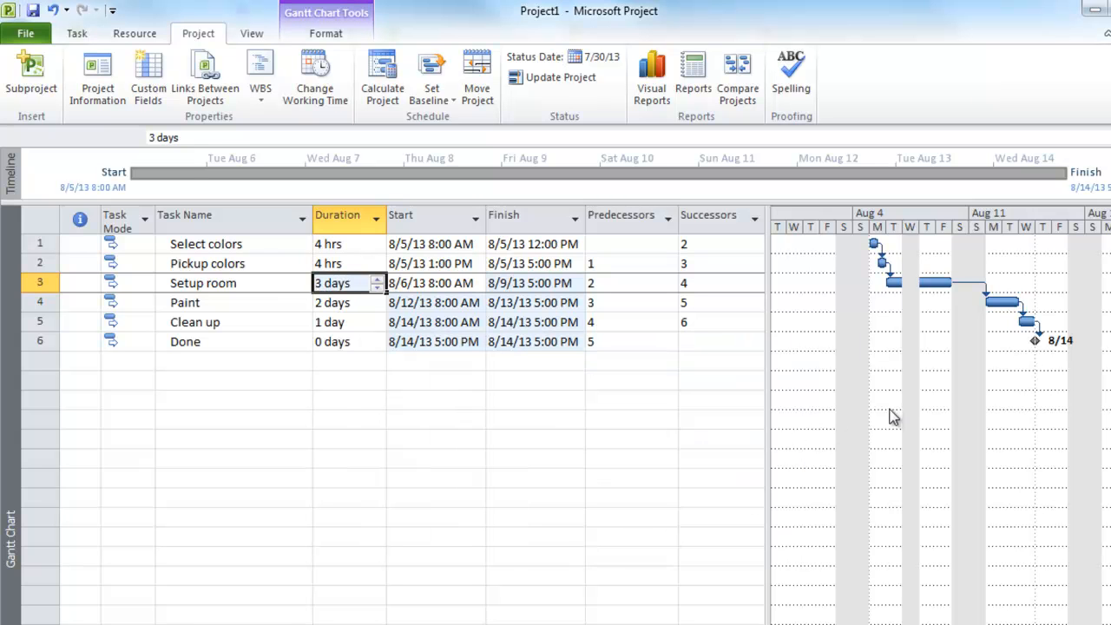
# Set the calendar used for the nonworking time shading in the Gantt chart to Night Shift
pyautogui.rightClick(792, 302)
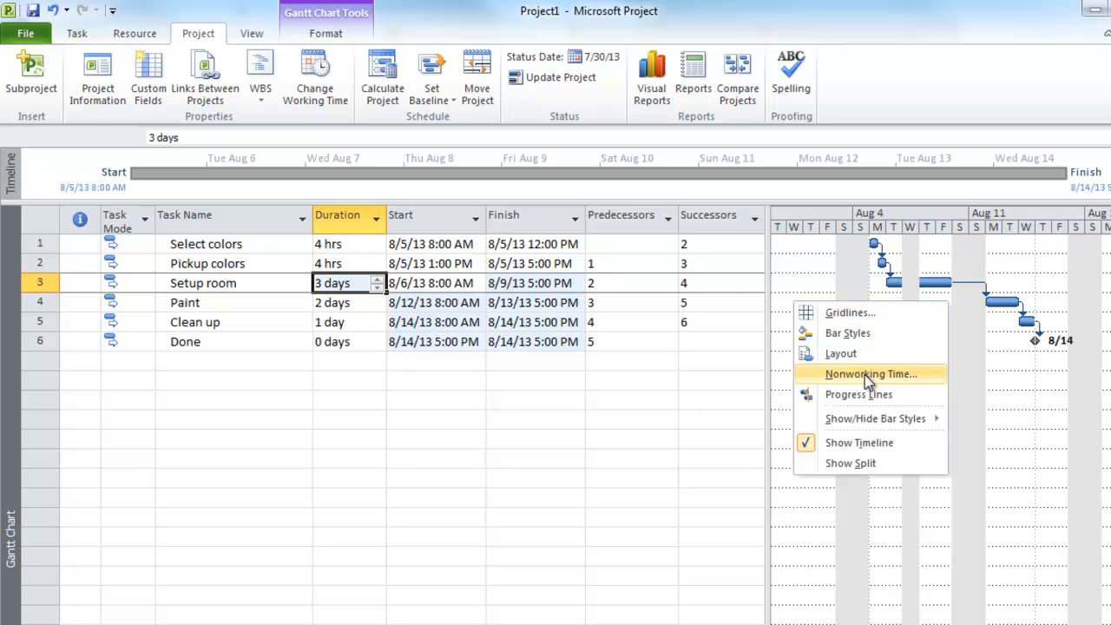
pyautogui.click(900, 460)
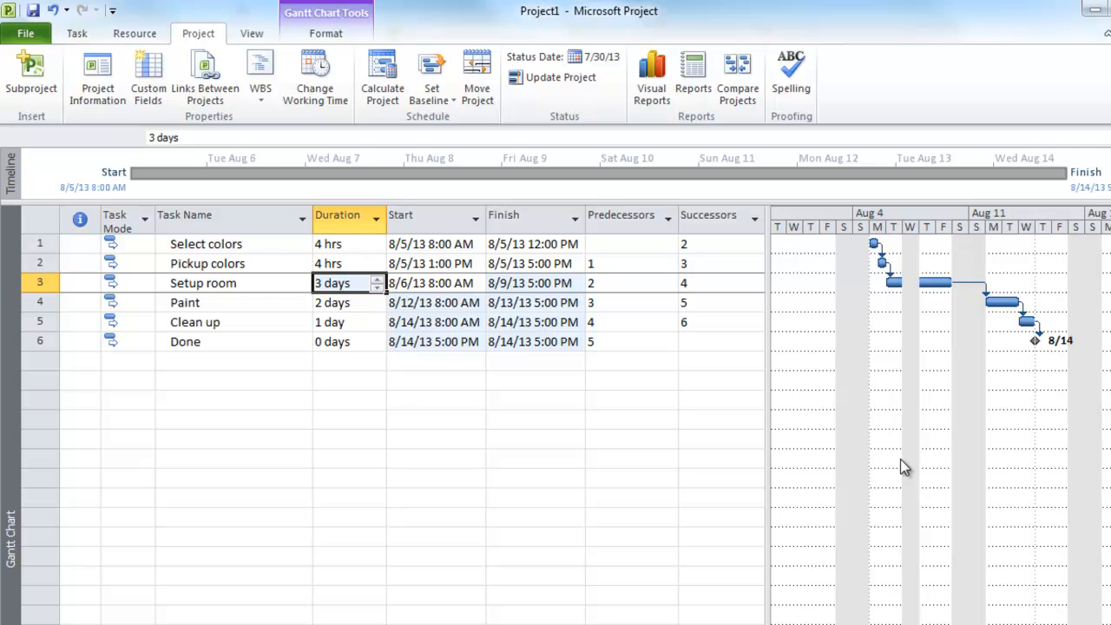
pyautogui.rightClick(804, 352)
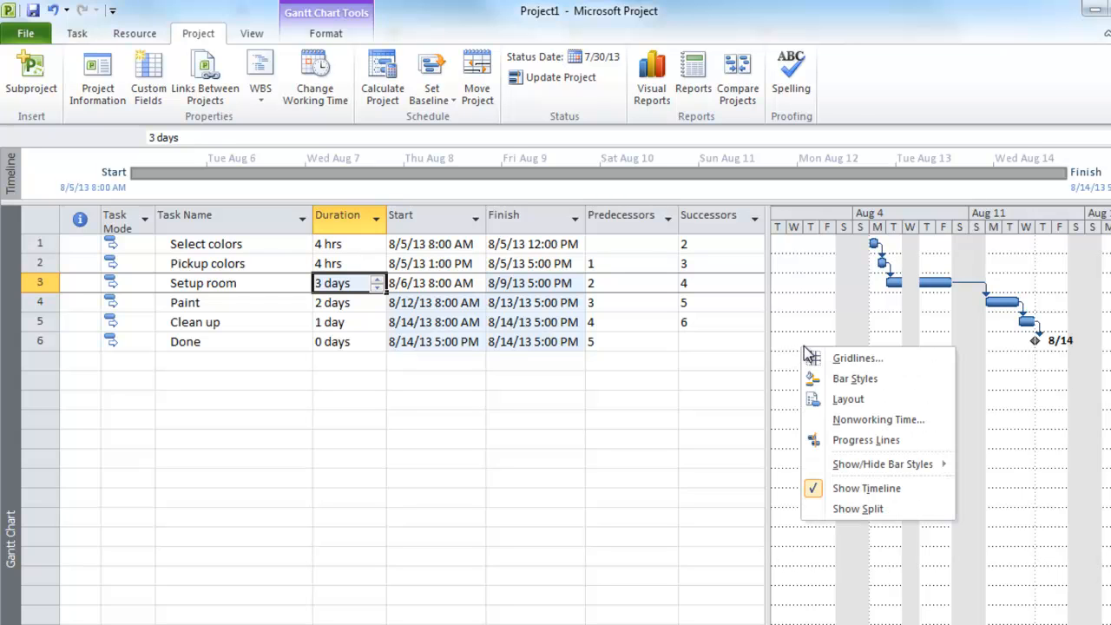
pyautogui.click(864, 422)
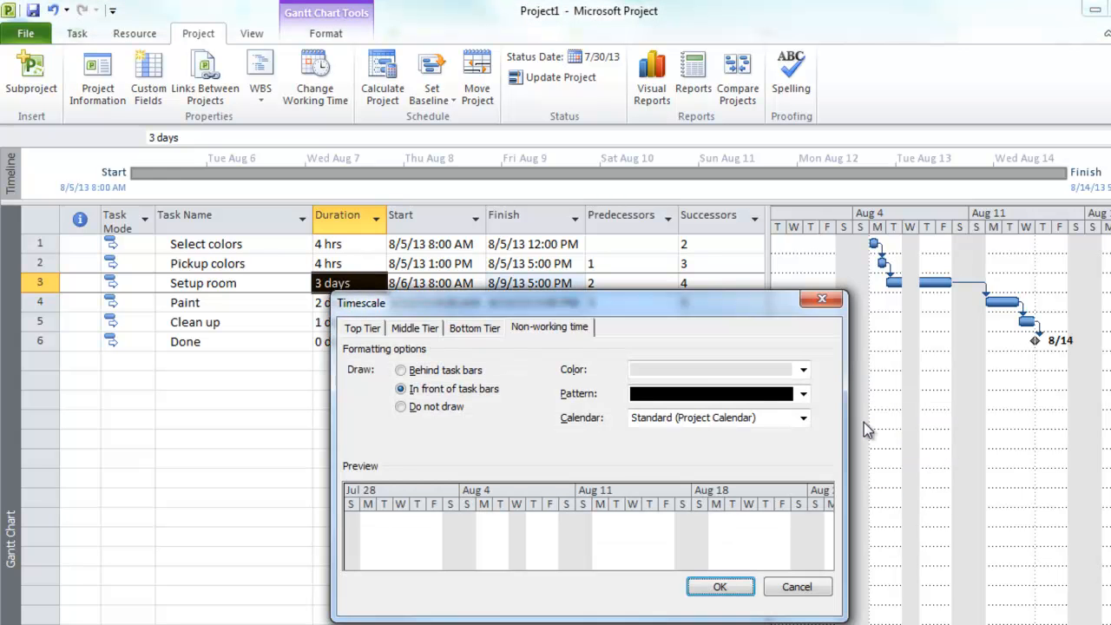
pyautogui.moveTo(735, 300); pyautogui.dragTo(586, 369)
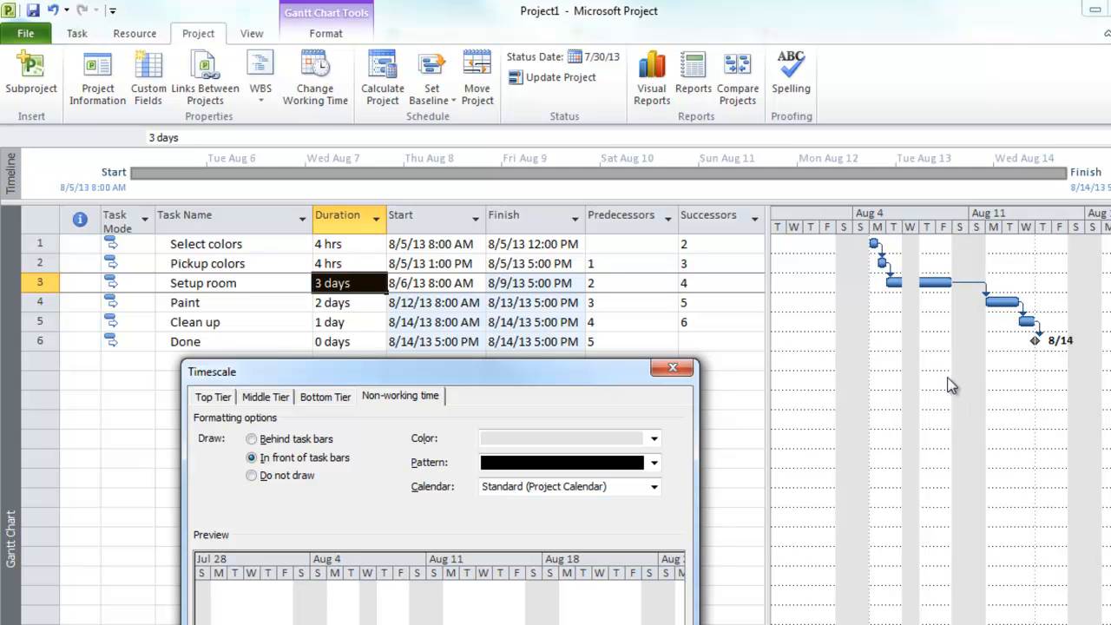
pyautogui.click(653, 487)
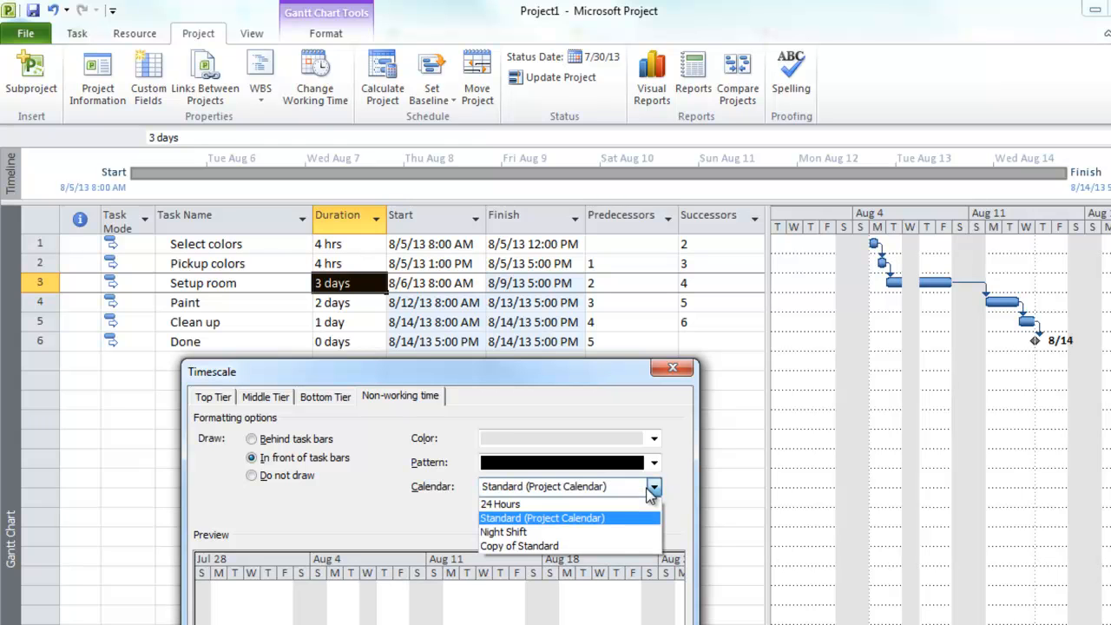
pyautogui.click(606, 532)
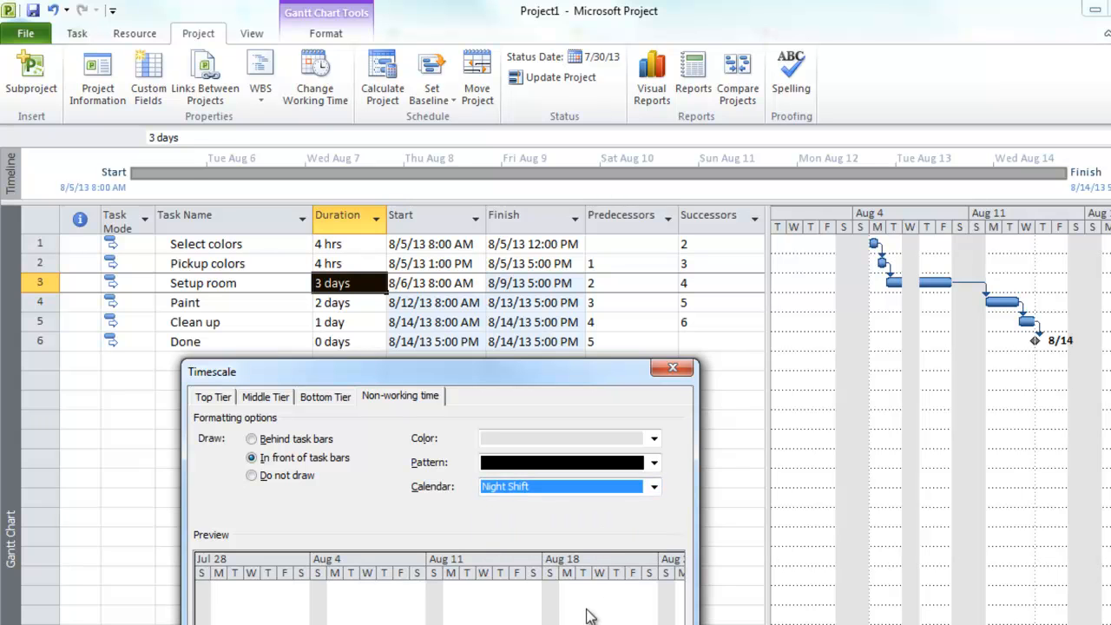
pyautogui.press('Return')
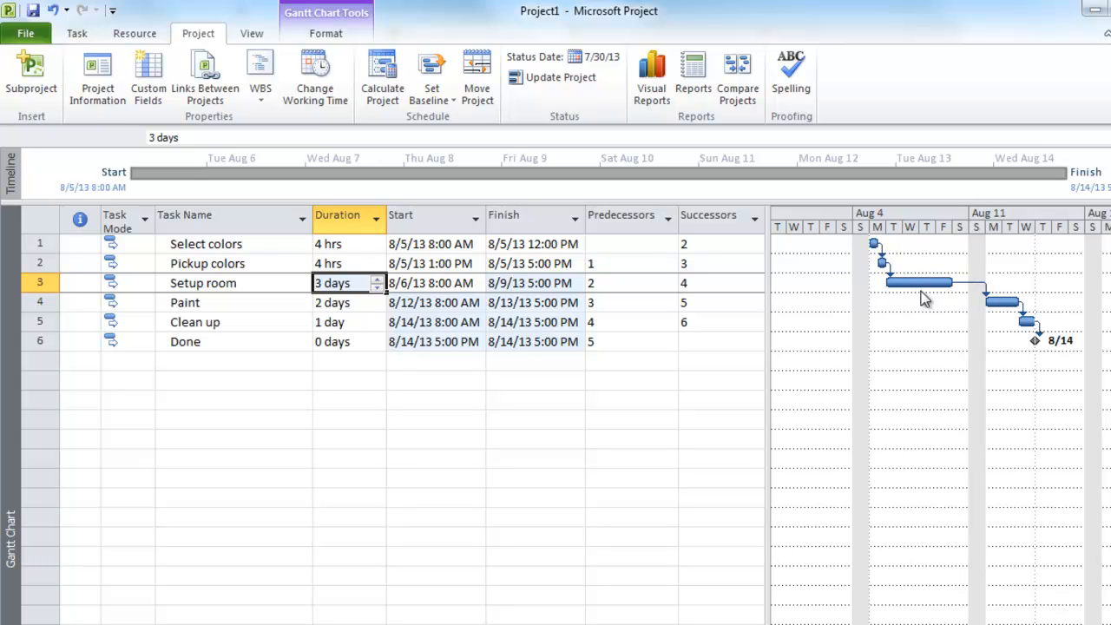
# Set the nonworking time shading back to the Standard (Project Calendar) calendar
pyautogui.rightClick(924, 360)
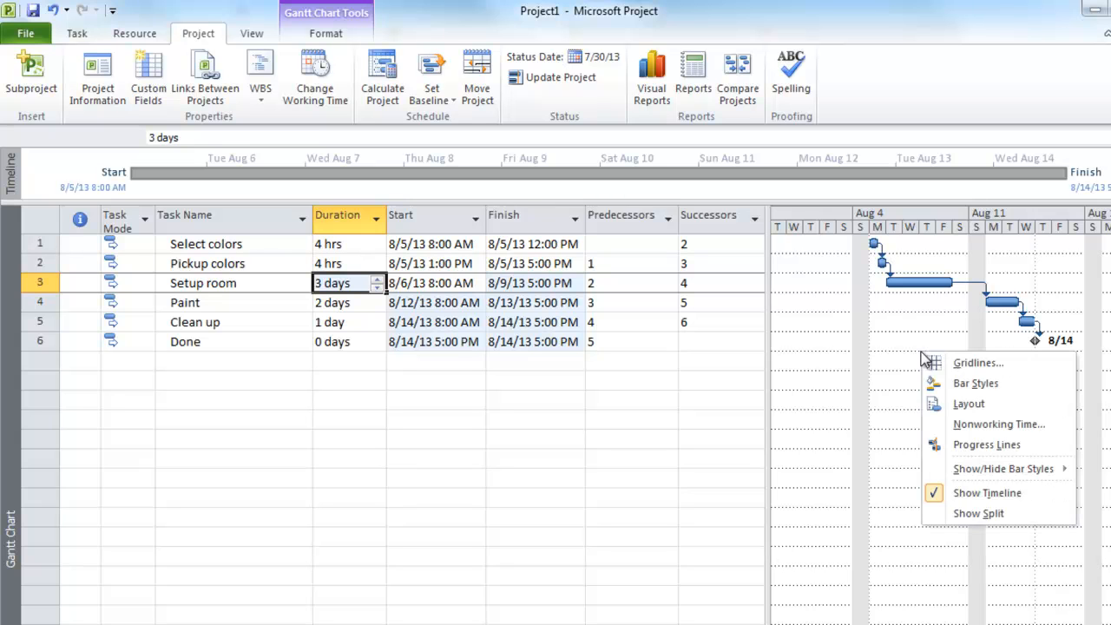
pyautogui.click(965, 426)
pyautogui.click(803, 418)
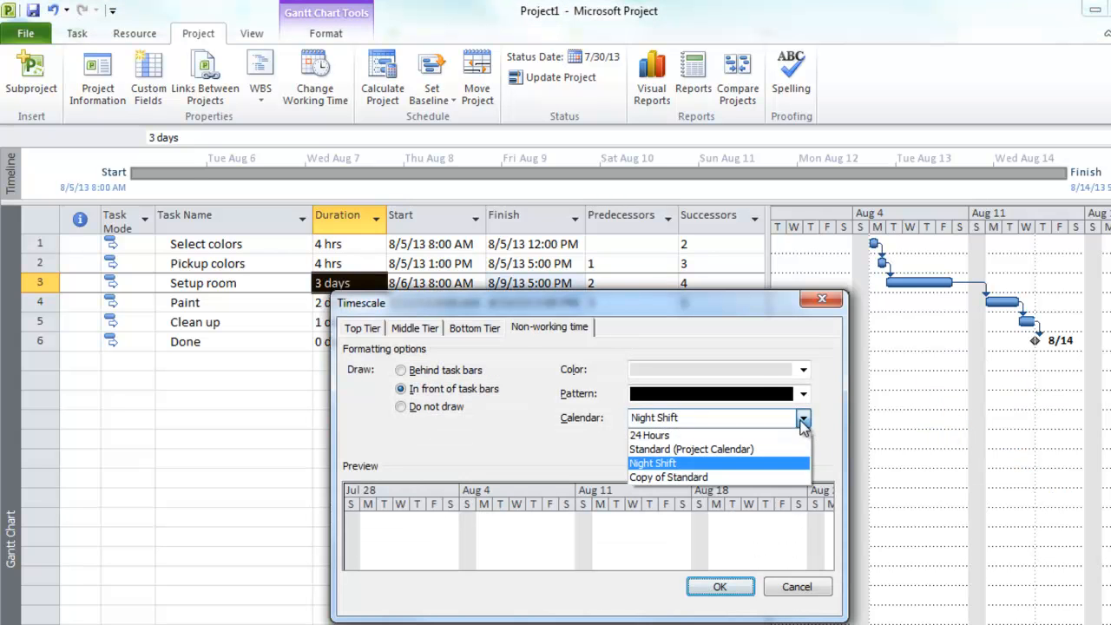
pyautogui.click(758, 450)
pyautogui.click(728, 588)
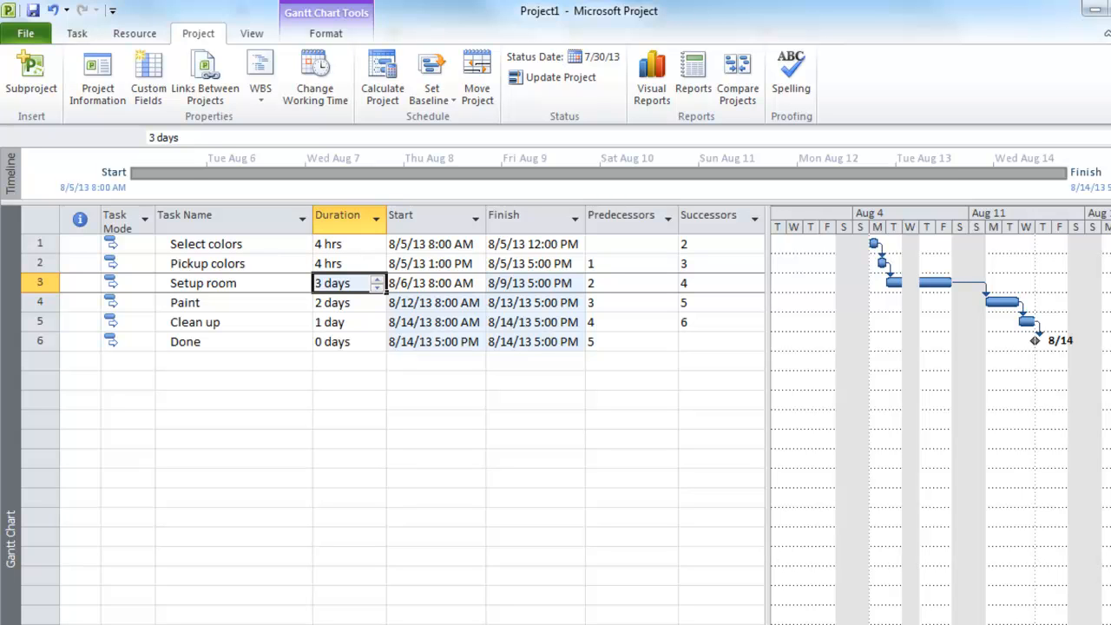
# Add a work week named Summer Schedule to the Standard project calendar
pyautogui.click(326, 88)
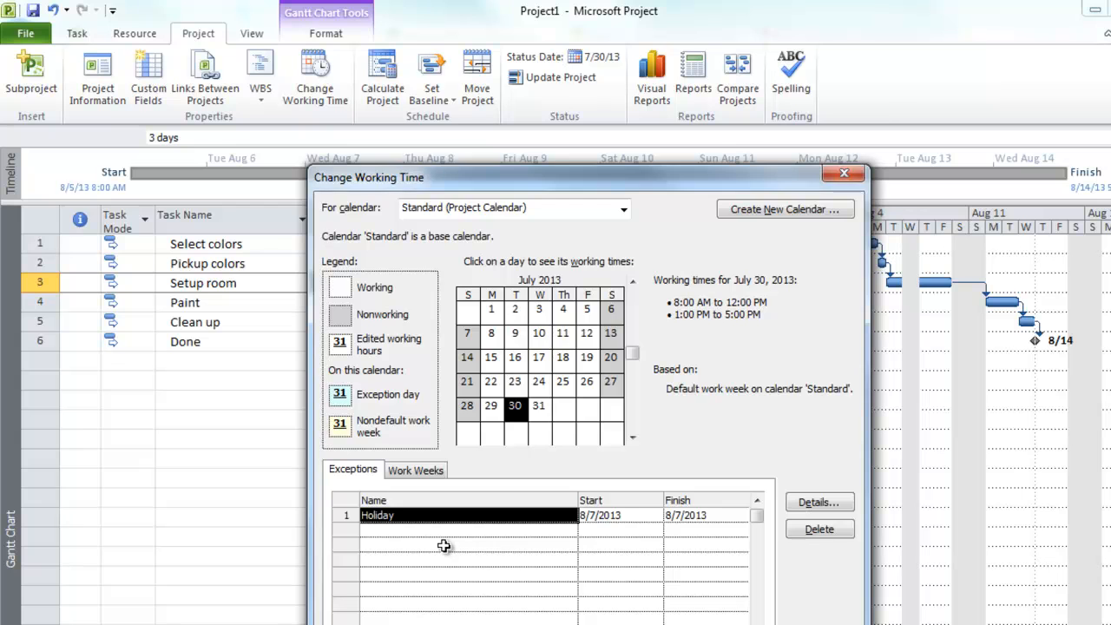
pyautogui.press('Escape')
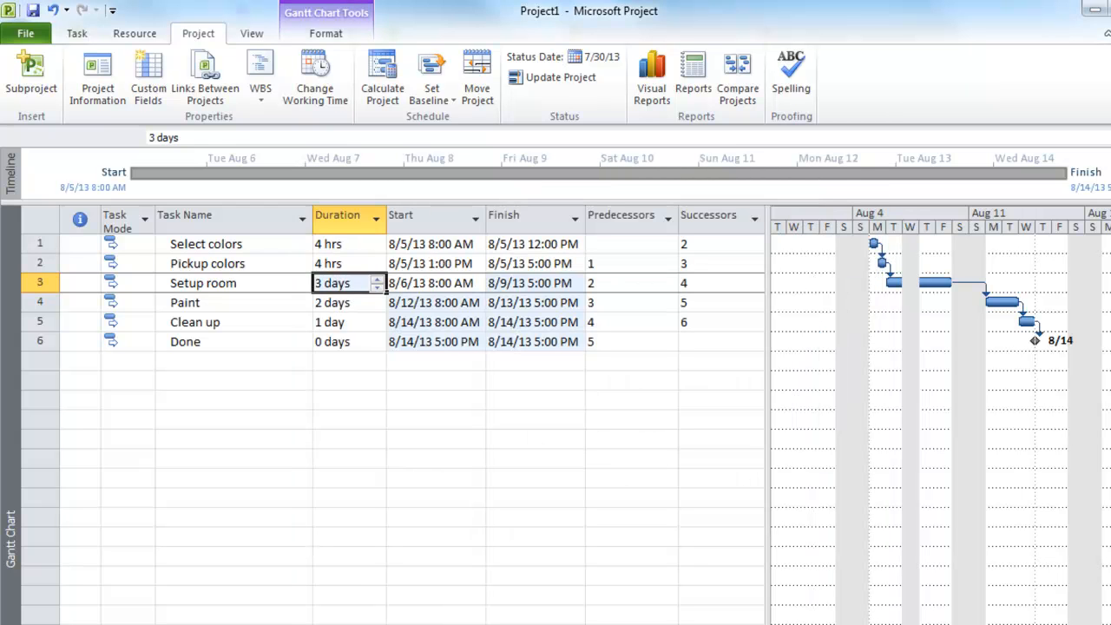
pyautogui.click(317, 87)
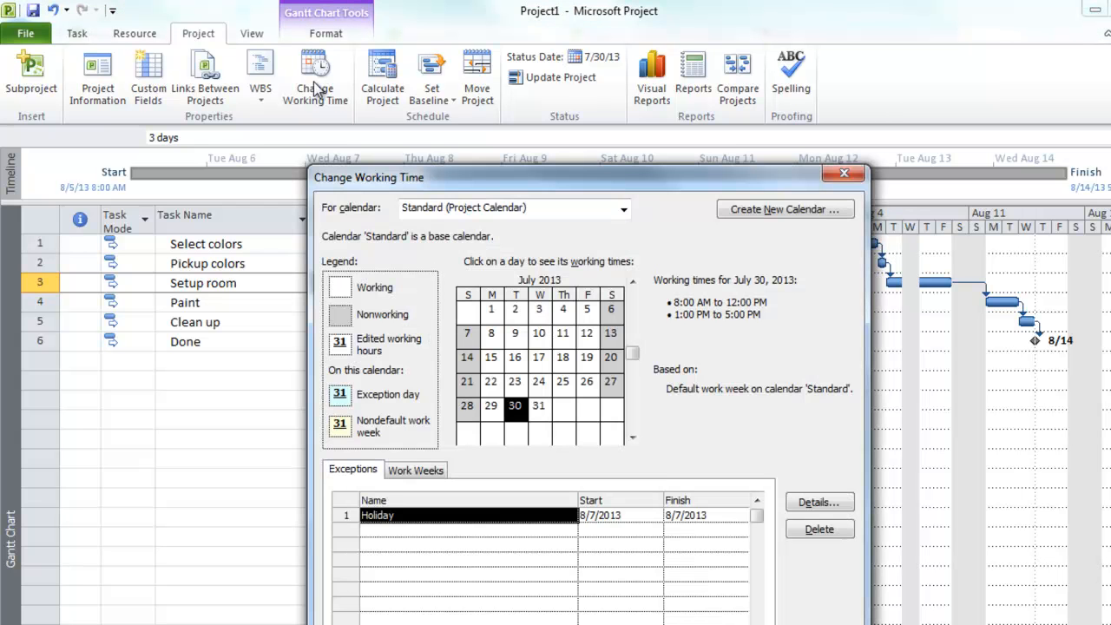
pyautogui.click(419, 473)
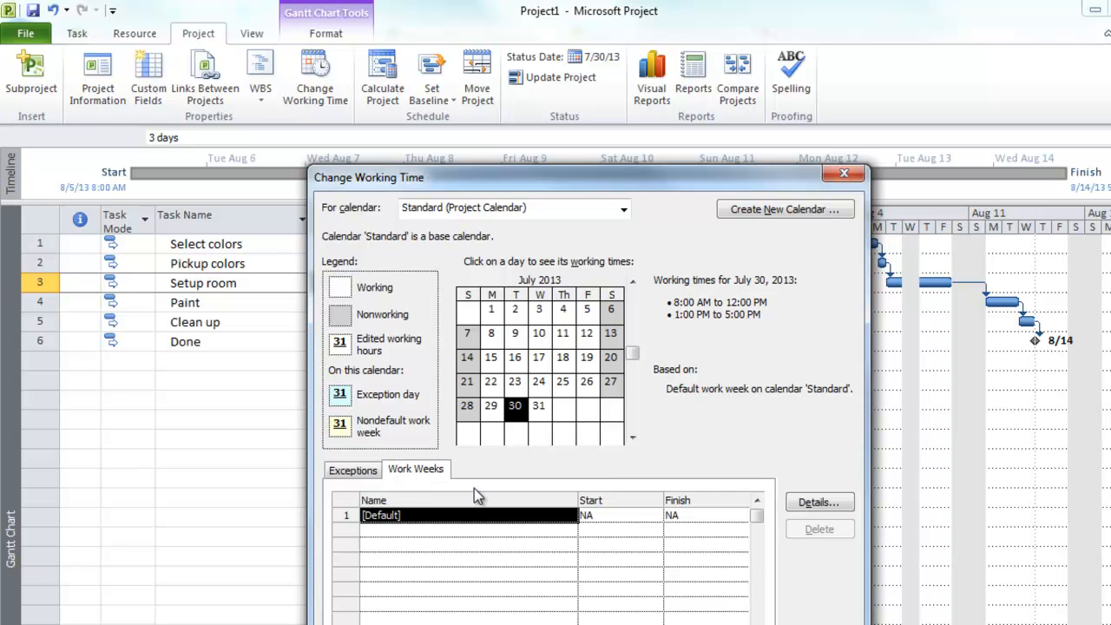
pyautogui.click(480, 529)
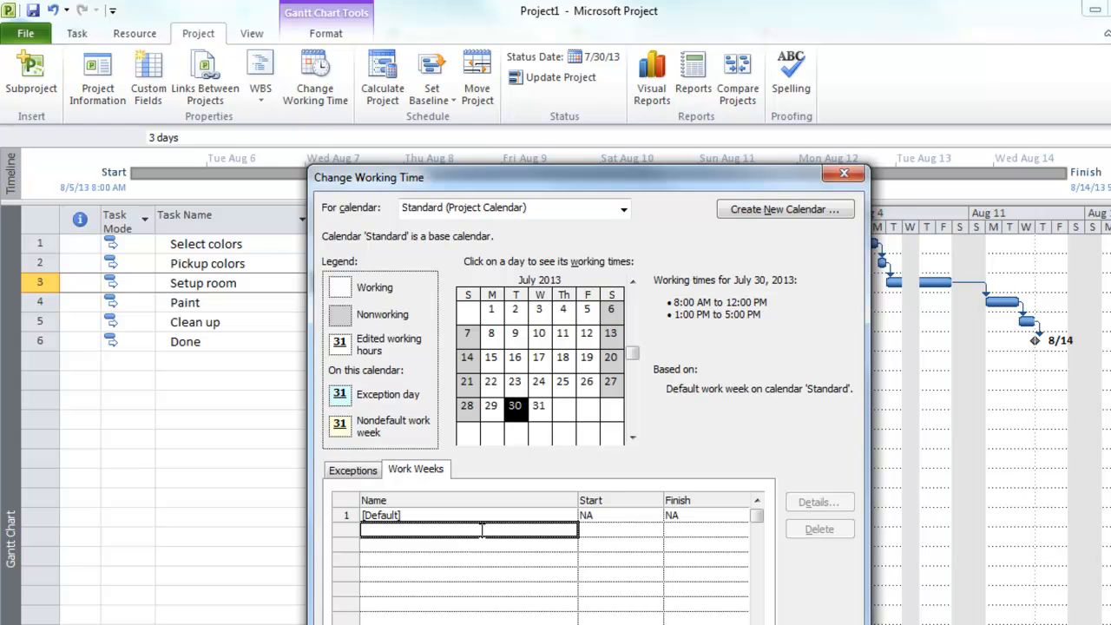
pyautogui.write('Summer Sche')
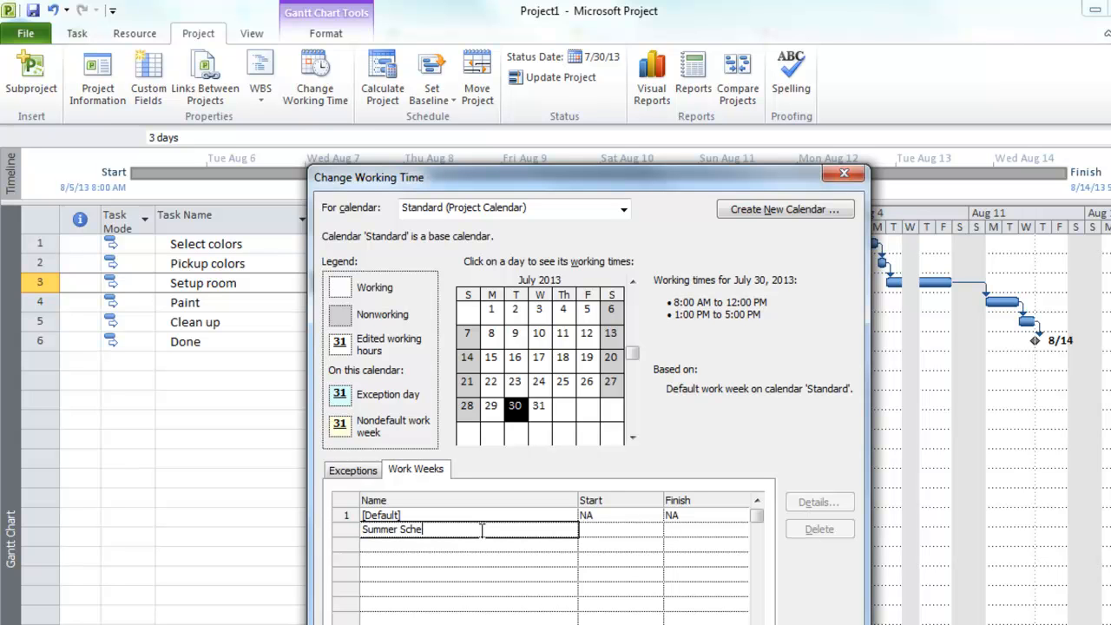
pyautogui.press('Return')
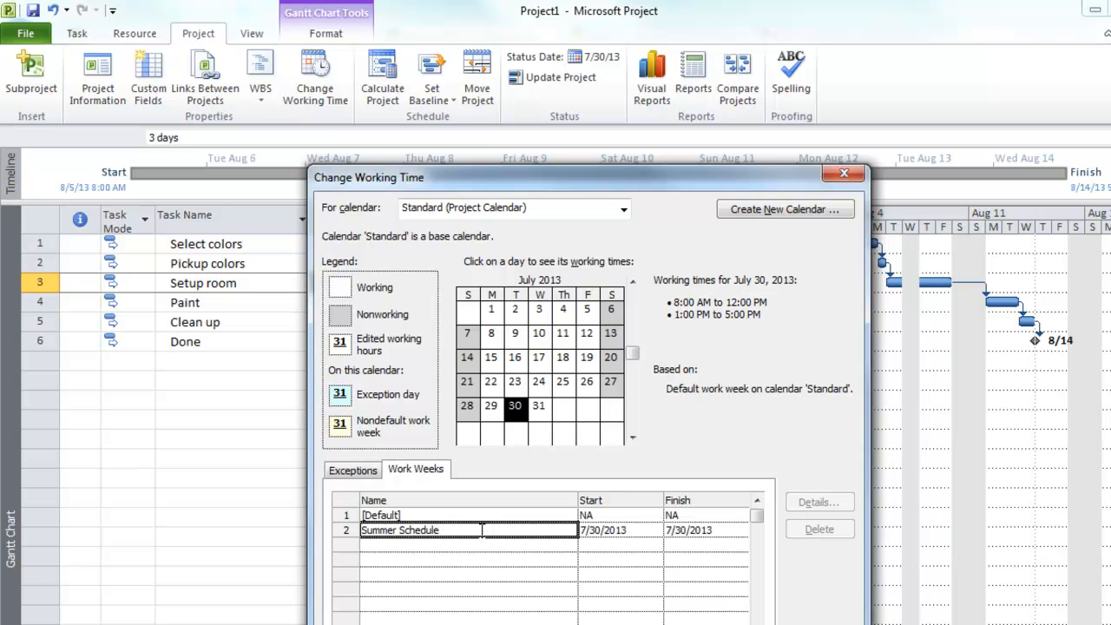
# Set the Summer Schedule work week to start on 6/1/2013 and finish on 8/31/2013
pyautogui.click(607, 530)
pyautogui.click(656, 530)
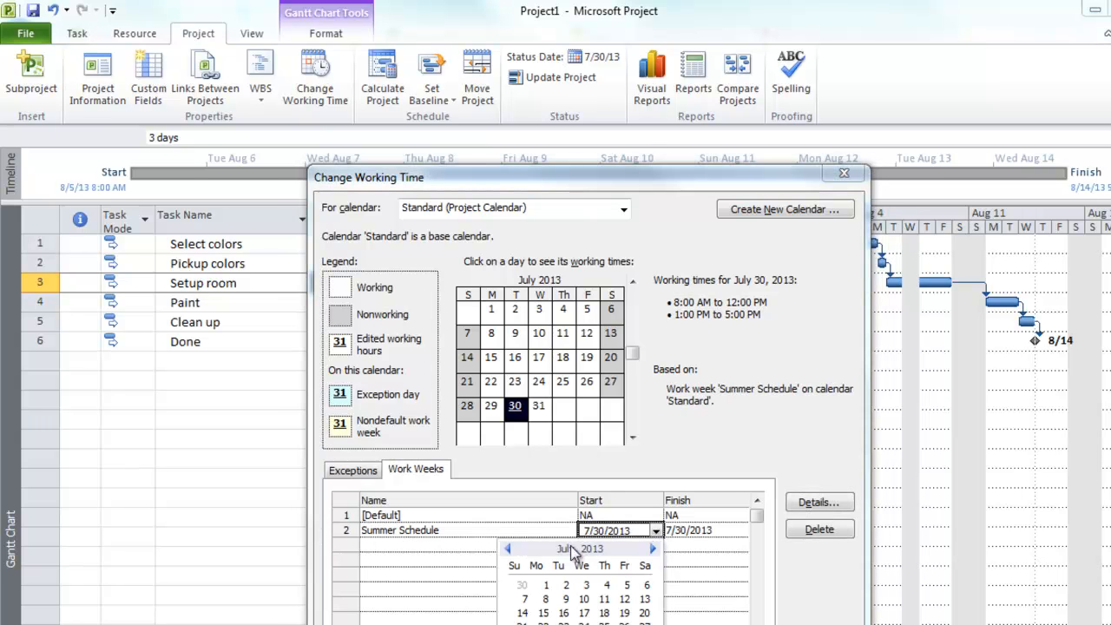
pyautogui.click(508, 550)
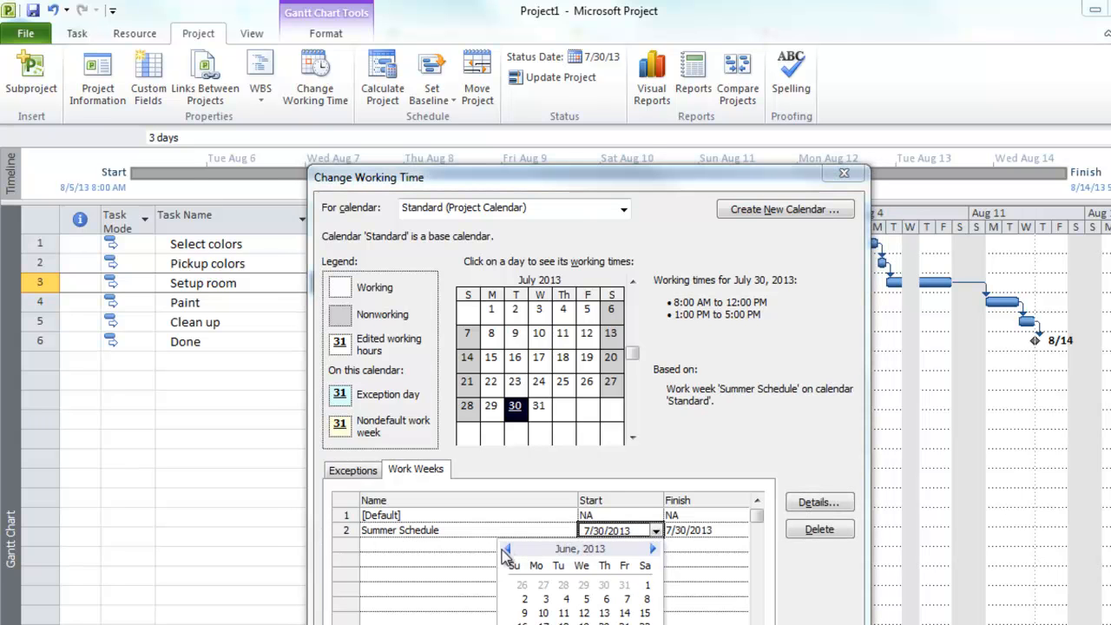
pyautogui.click(648, 593)
pyautogui.click(709, 531)
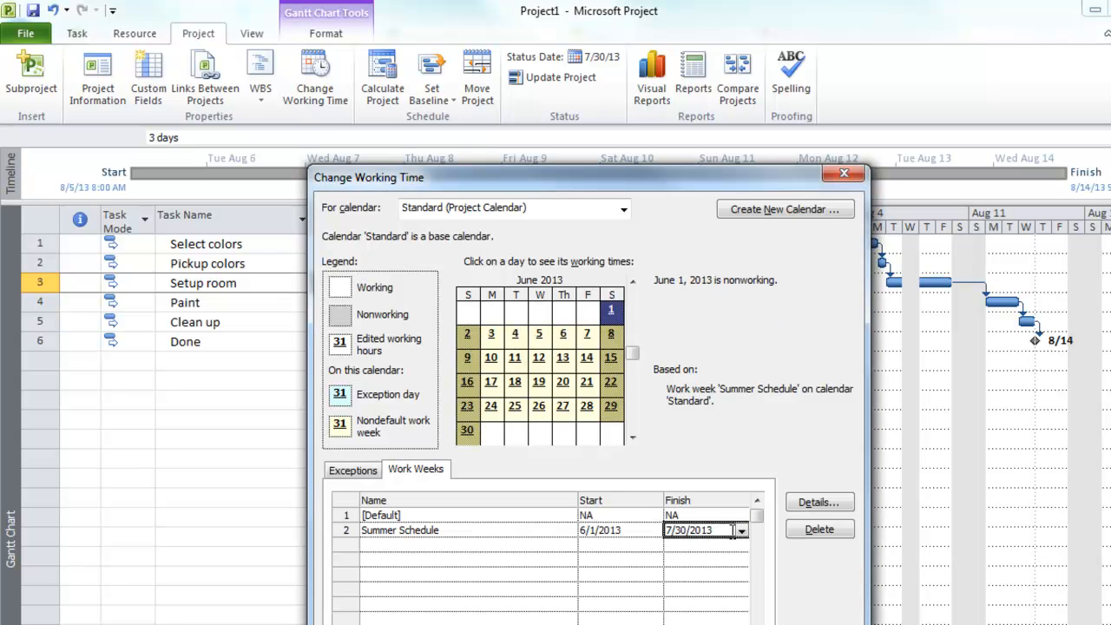
pyautogui.click(742, 530)
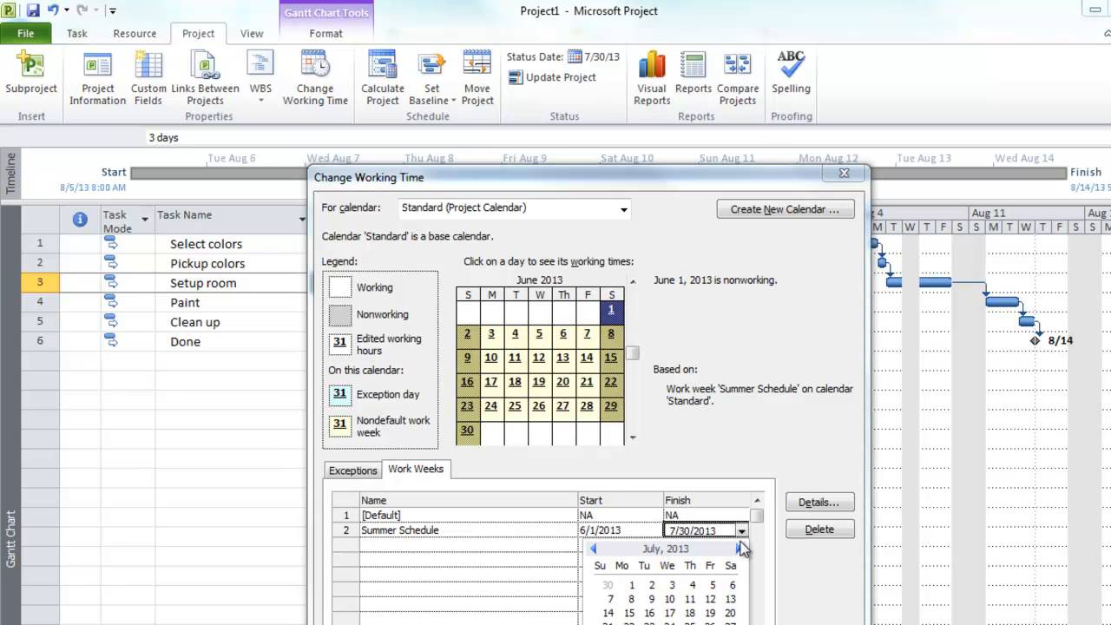
pyautogui.click(742, 551)
pyautogui.click(731, 624)
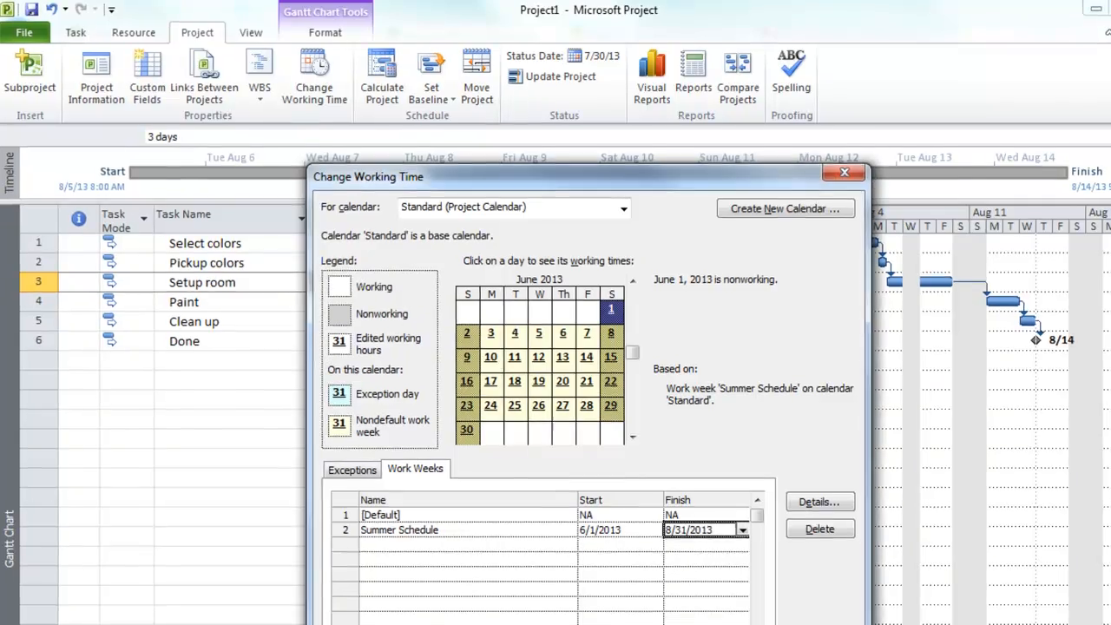
# Set Monday through Friday in the Summer Schedule work week to specific working times, starting at 7:00 AM and ending at 4:00 PM
pyautogui.click(831, 492)
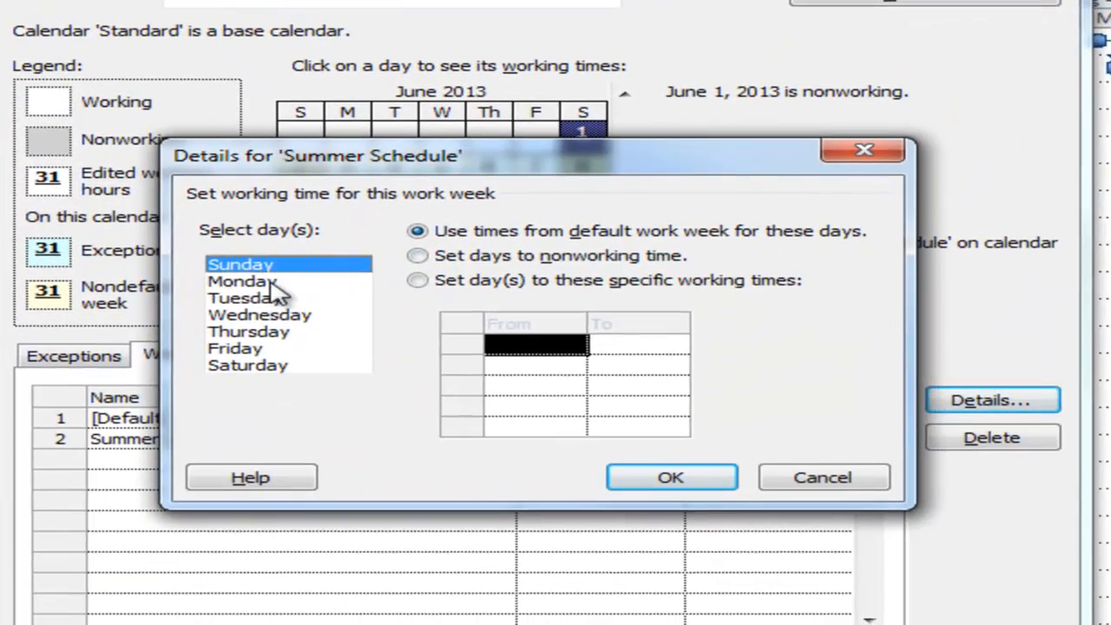
pyautogui.moveTo(276, 289); pyautogui.dragTo(251, 348)
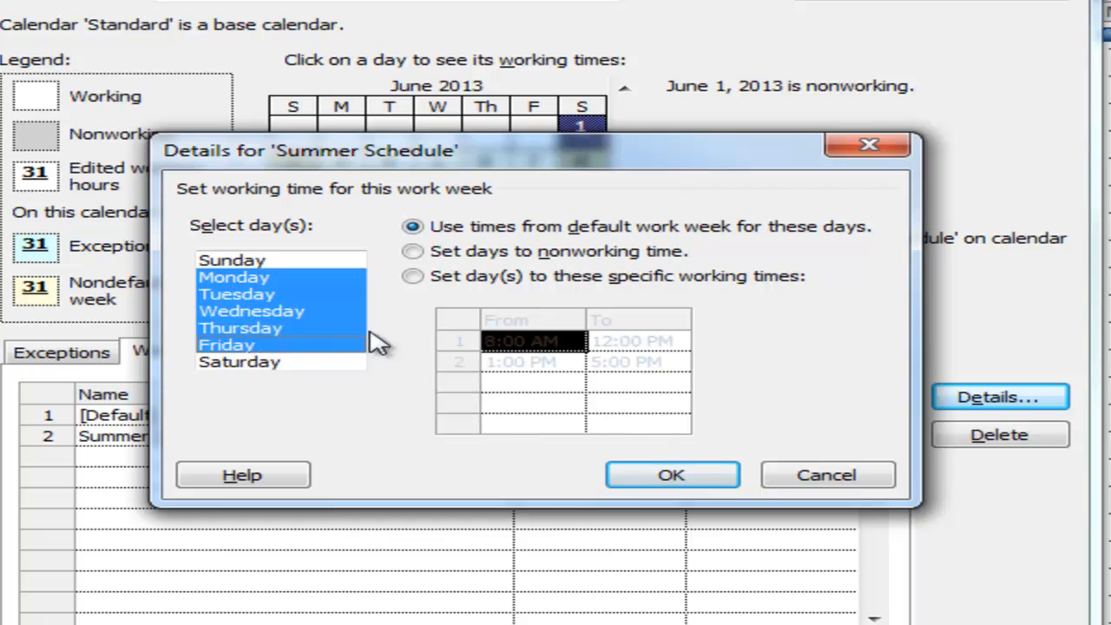
pyautogui.click(501, 276)
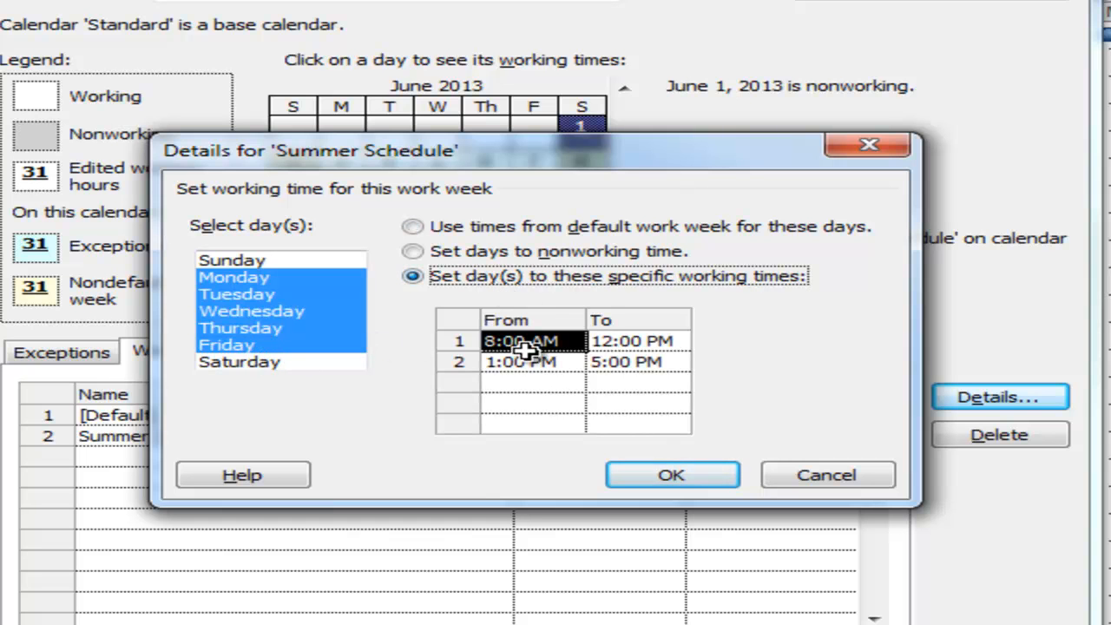
pyautogui.click(580, 340)
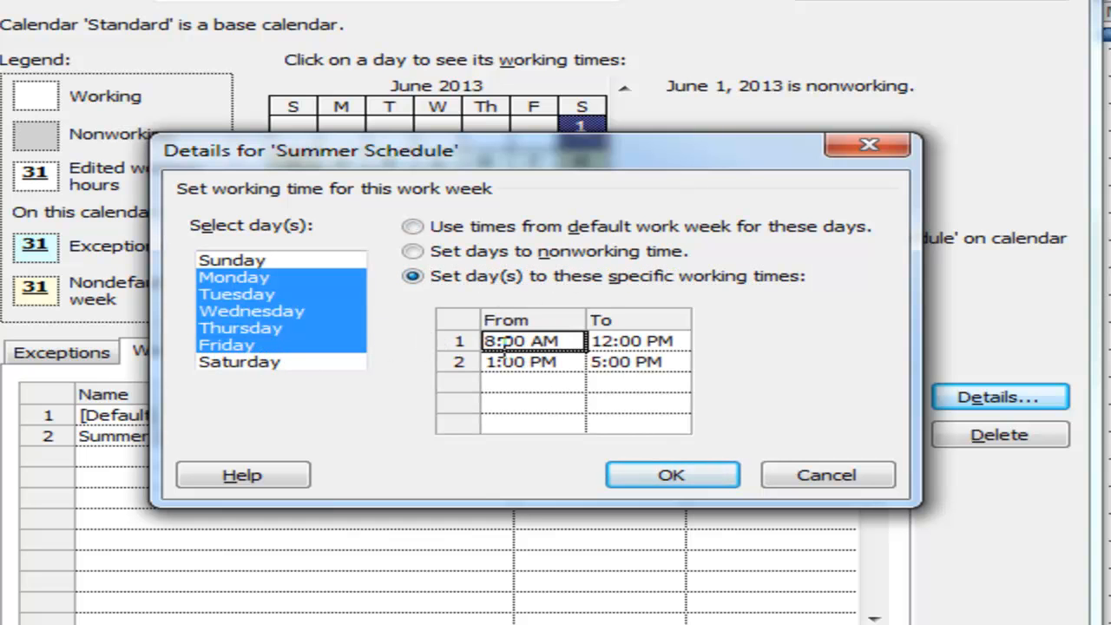
pyautogui.write('7 an')
pyautogui.write('m')
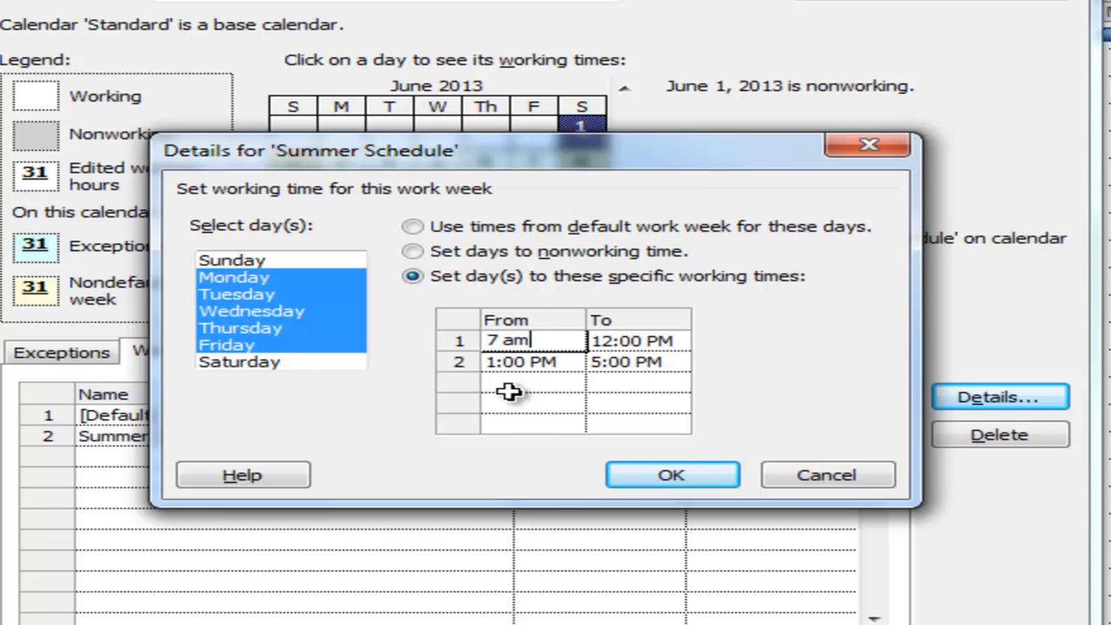
pyautogui.click(622, 361)
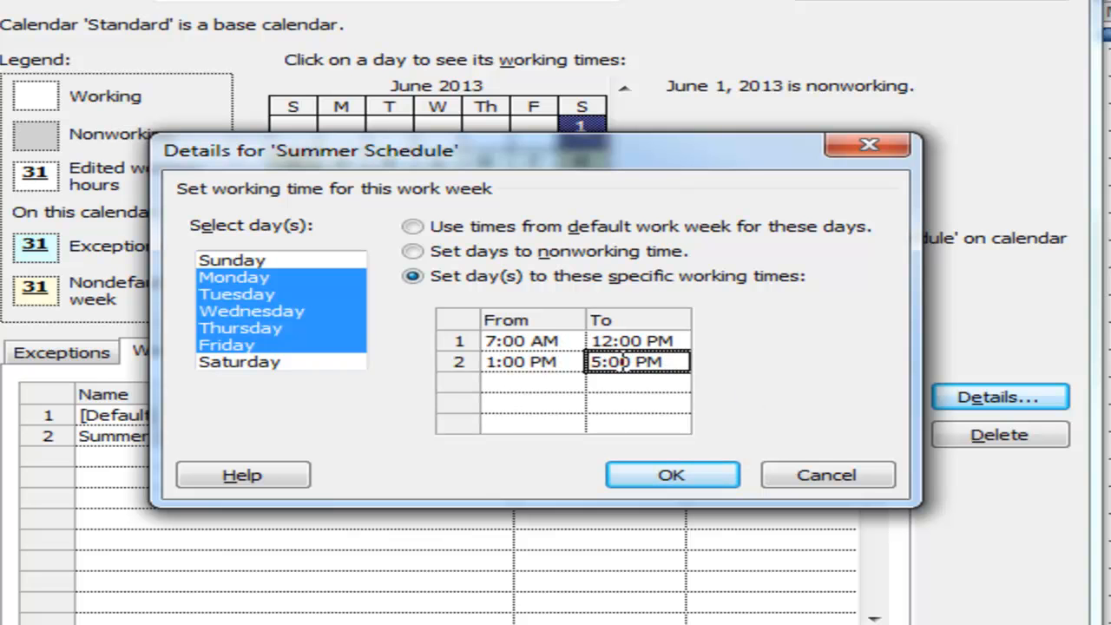
pyautogui.write('4pm')
pyautogui.click(682, 473)
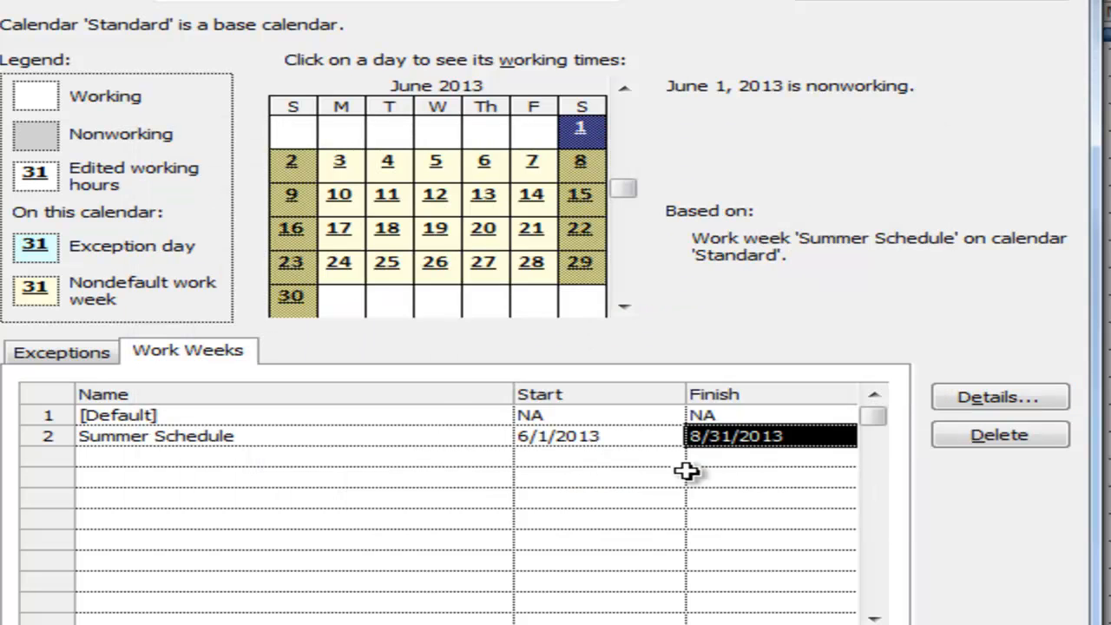
# Delete the Summer Schedule work week and add a calendar exception named Summer Schedule in its place
pyautogui.click(323, 438)
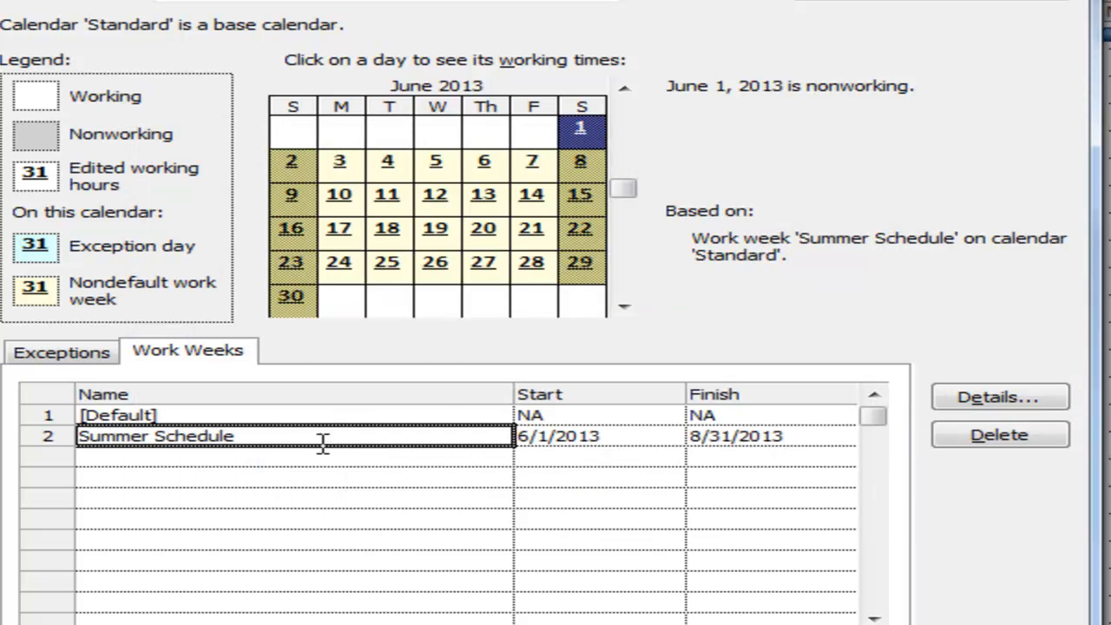
pyautogui.click(1006, 433)
pyautogui.click(86, 354)
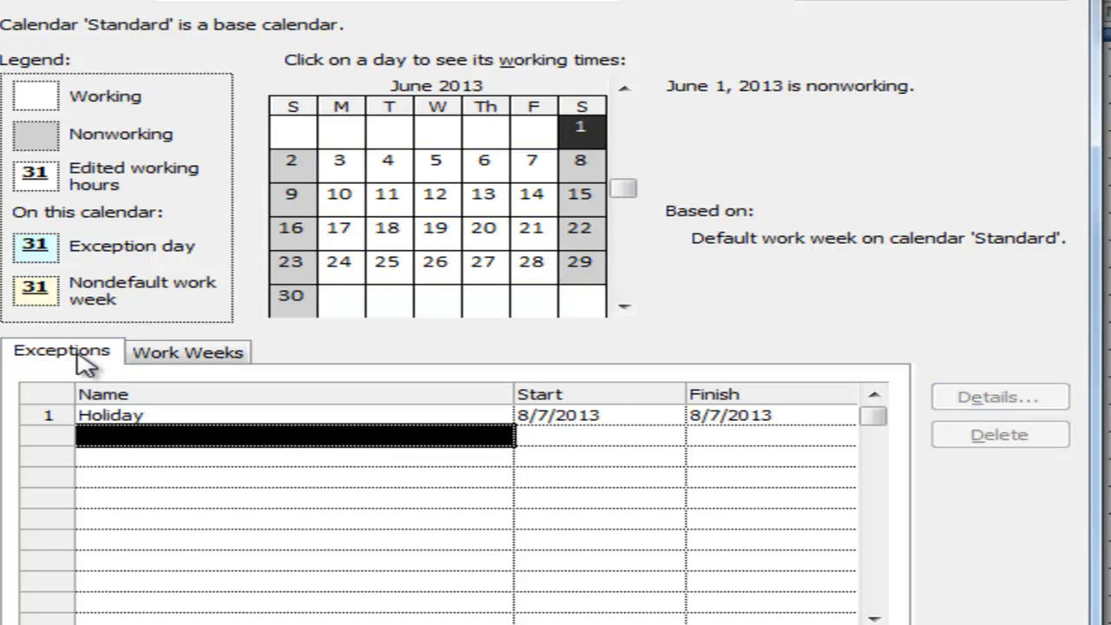
pyautogui.click(198, 445)
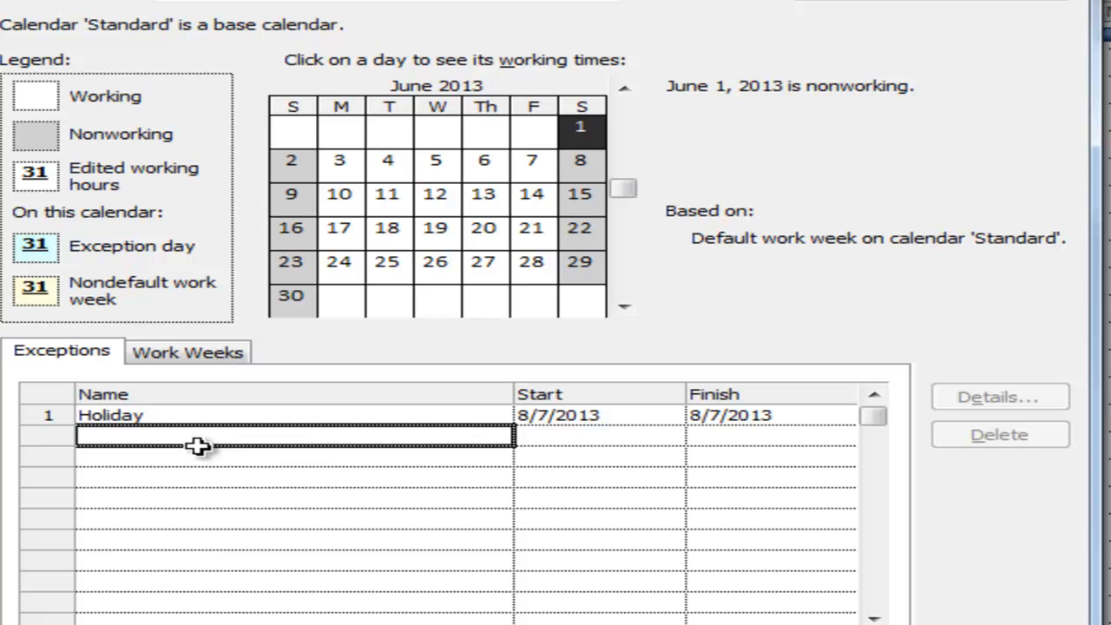
pyautogui.write('Summer Schedule')
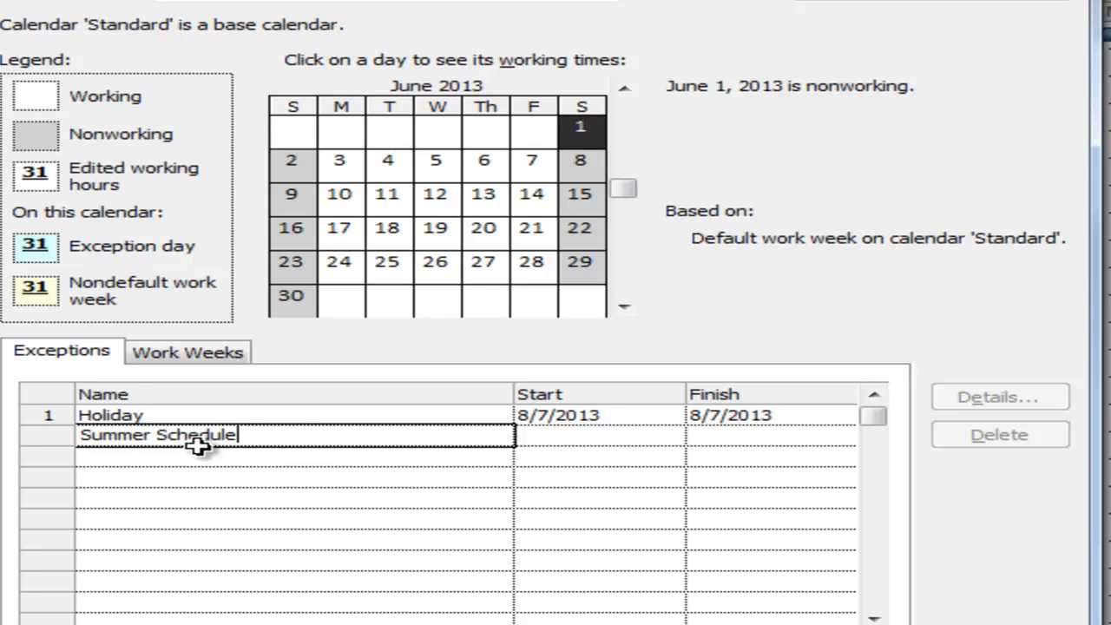
# Set the Summer Schedule exception to start on 6/1/2013 and finish on 8/31/2013
pyautogui.click(560, 435)
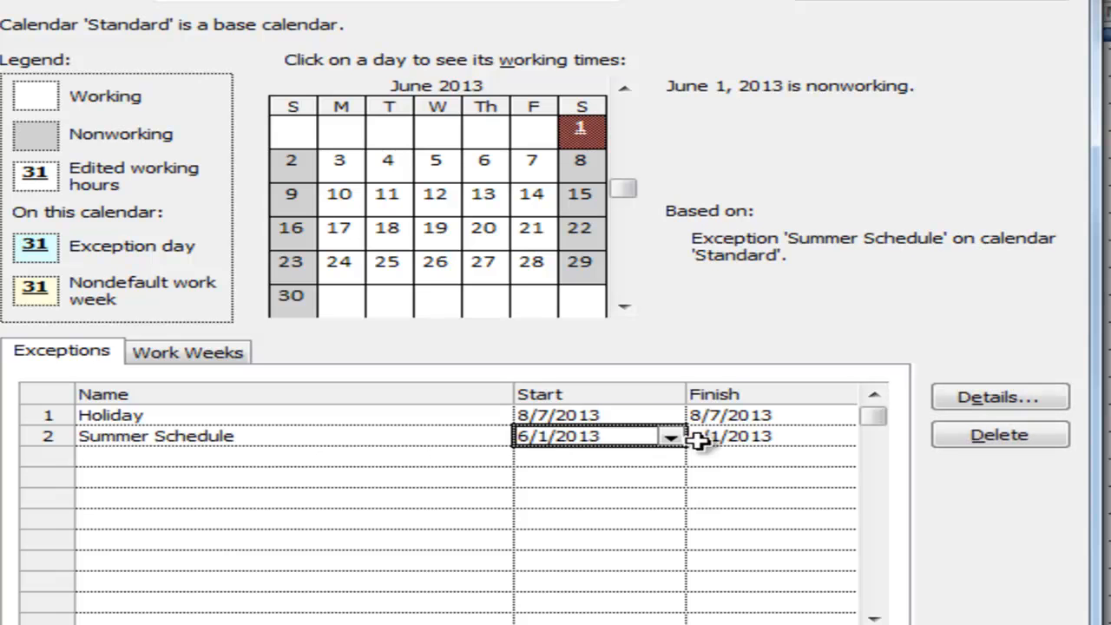
pyautogui.click(671, 437)
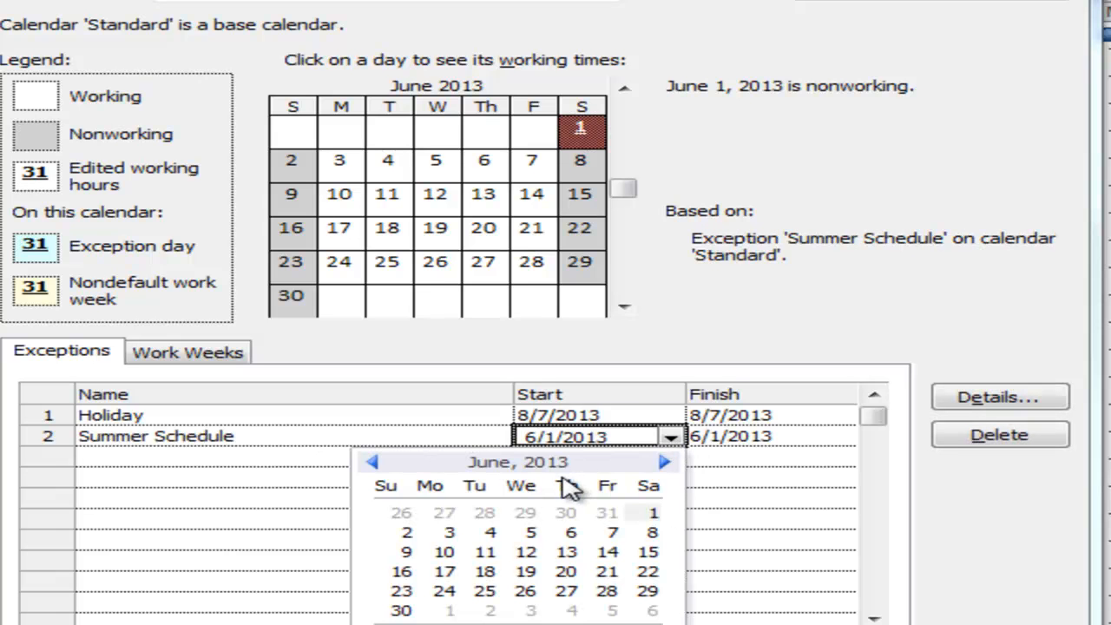
pyautogui.click(652, 515)
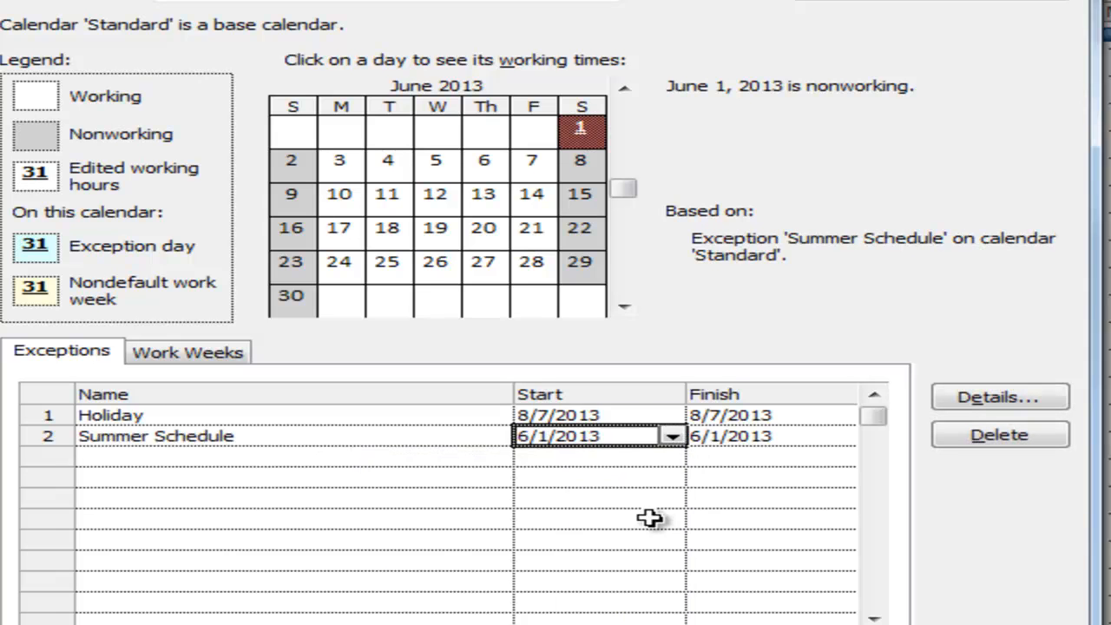
pyautogui.click(778, 436)
pyautogui.click(843, 437)
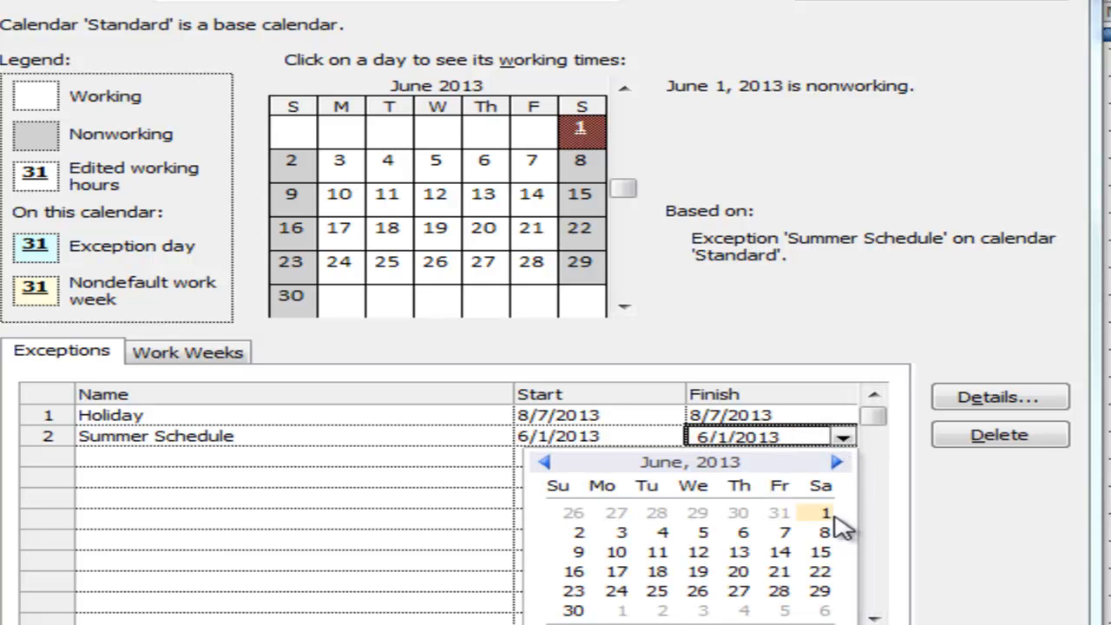
pyautogui.click(836, 462)
pyautogui.click(700, 593)
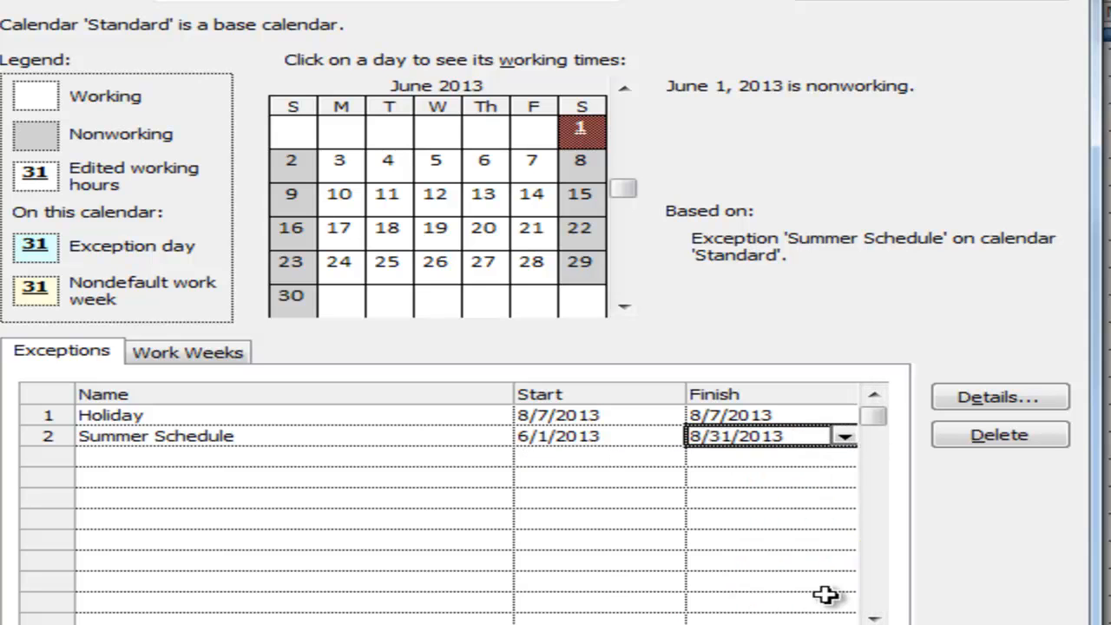
# Make the Summer Schedule exception working time from 7:00 AM, with the second shift ending at 4:00 PM, and save the calendar changes
pyautogui.click(993, 395)
pyautogui.click(161, 154)
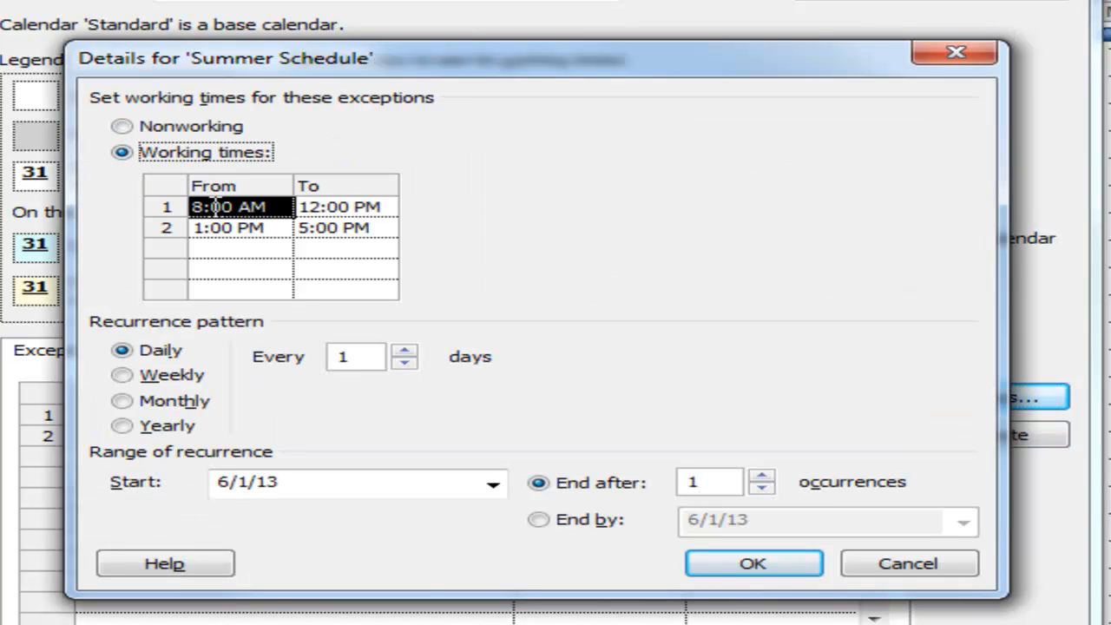
pyautogui.click(215, 206)
pyautogui.write('7 am')
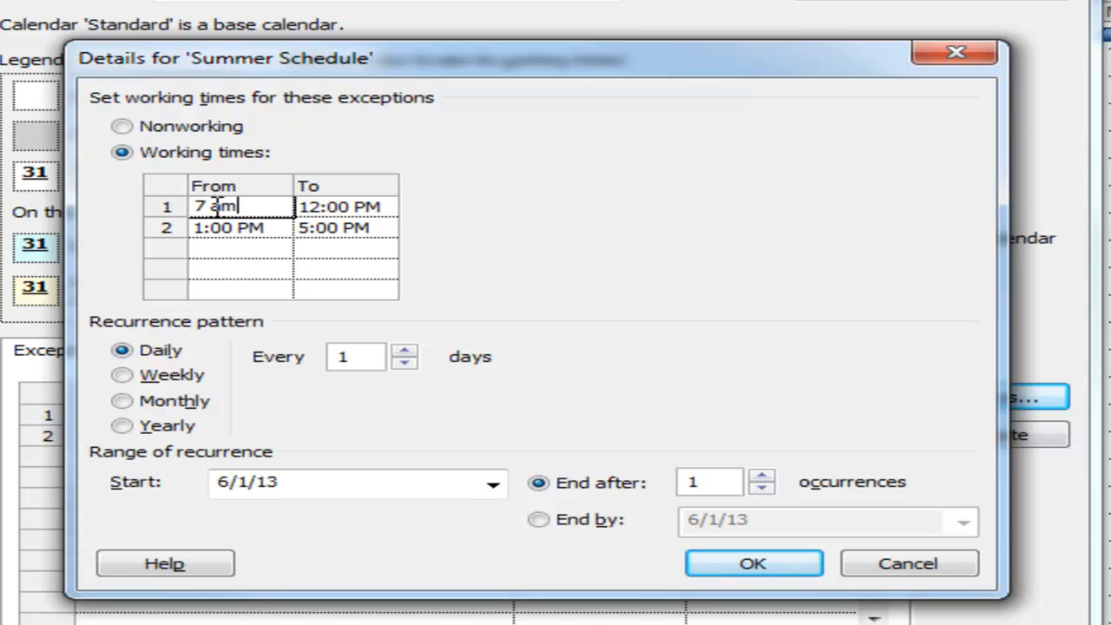
pyautogui.click(346, 228)
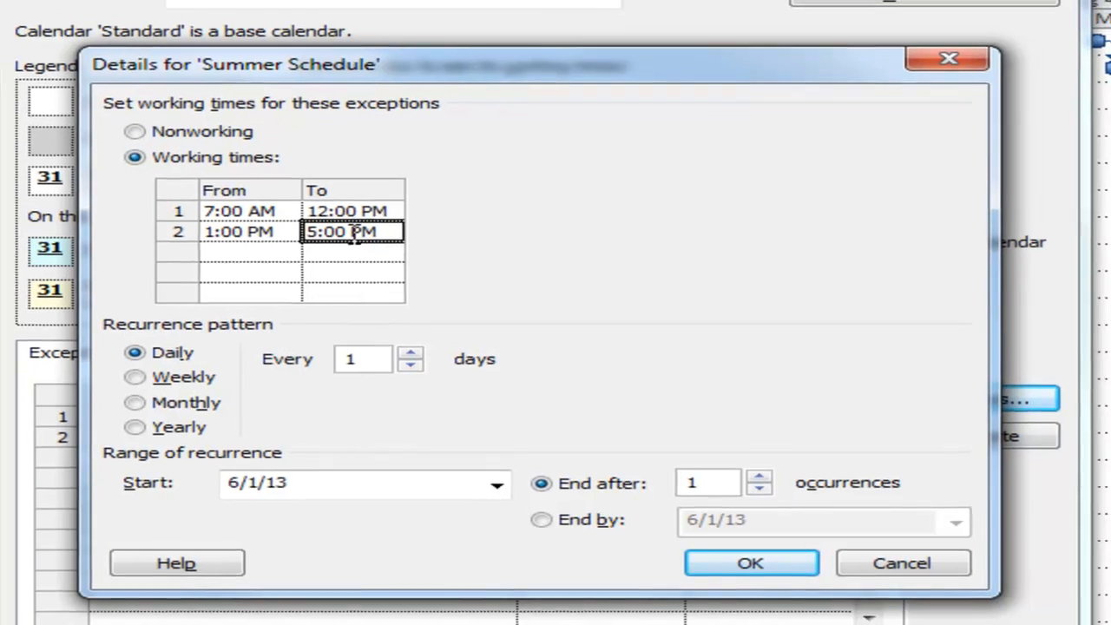
pyautogui.write('4 pm')
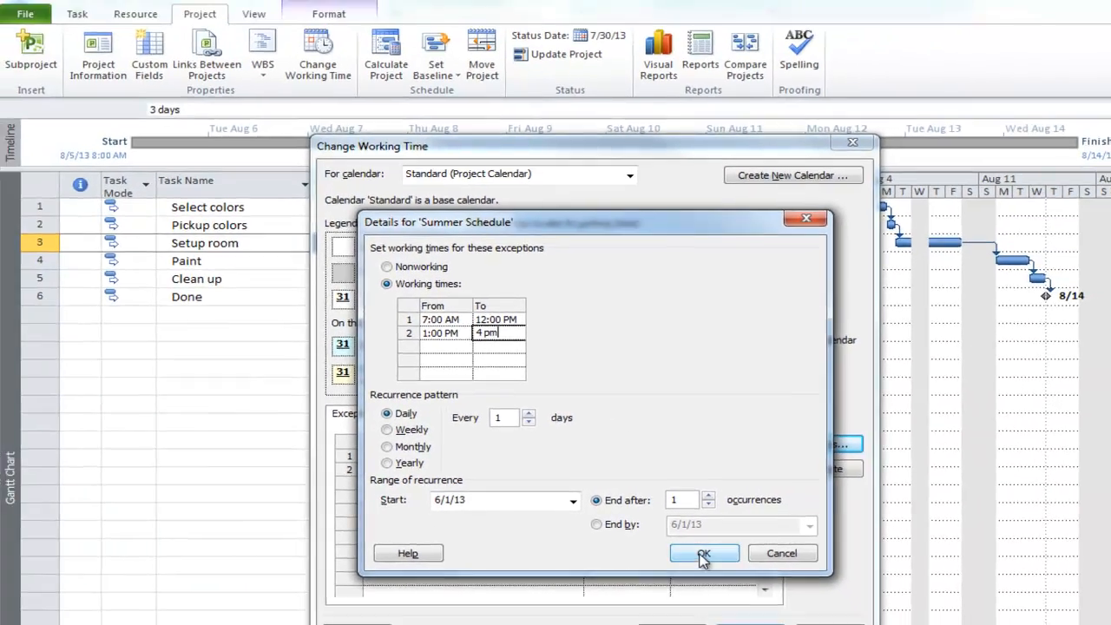
pyautogui.click(716, 557)
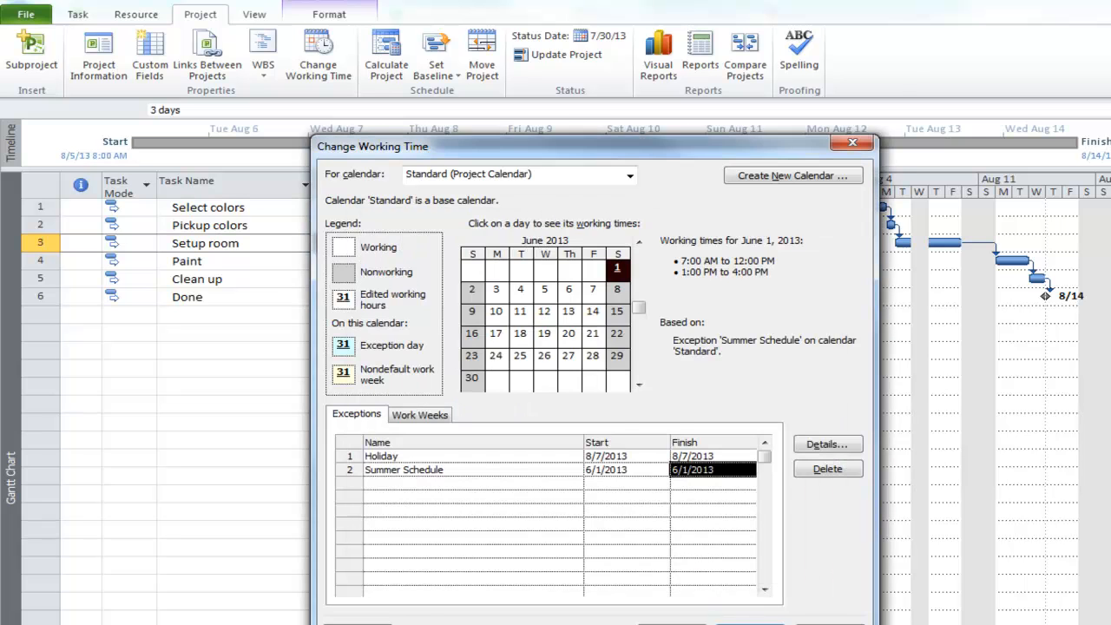
pyautogui.click(749, 623)
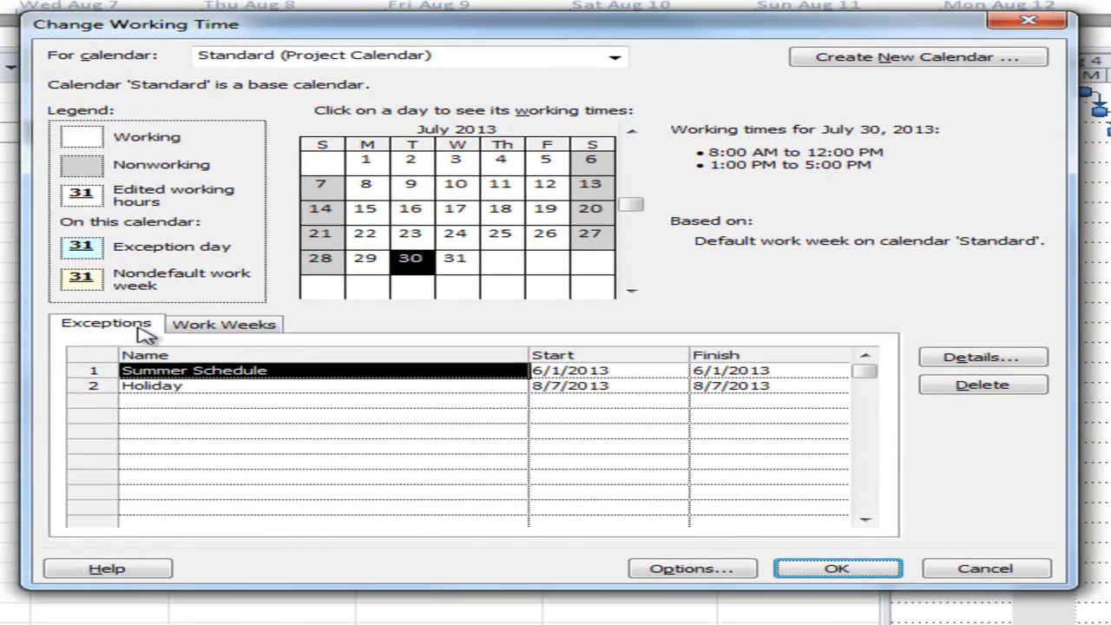
# Set the finish date of the Summer Schedule exception in the Standard calendar to 8/31/2013
pyautogui.click(256, 400)
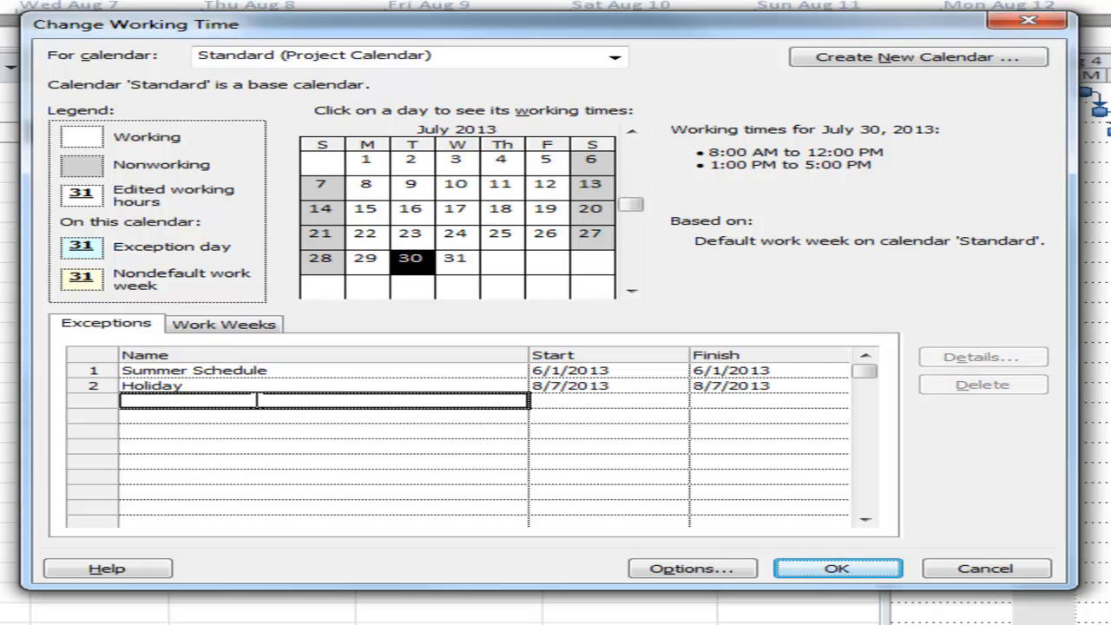
pyautogui.click(434, 370)
pyautogui.click(851, 374)
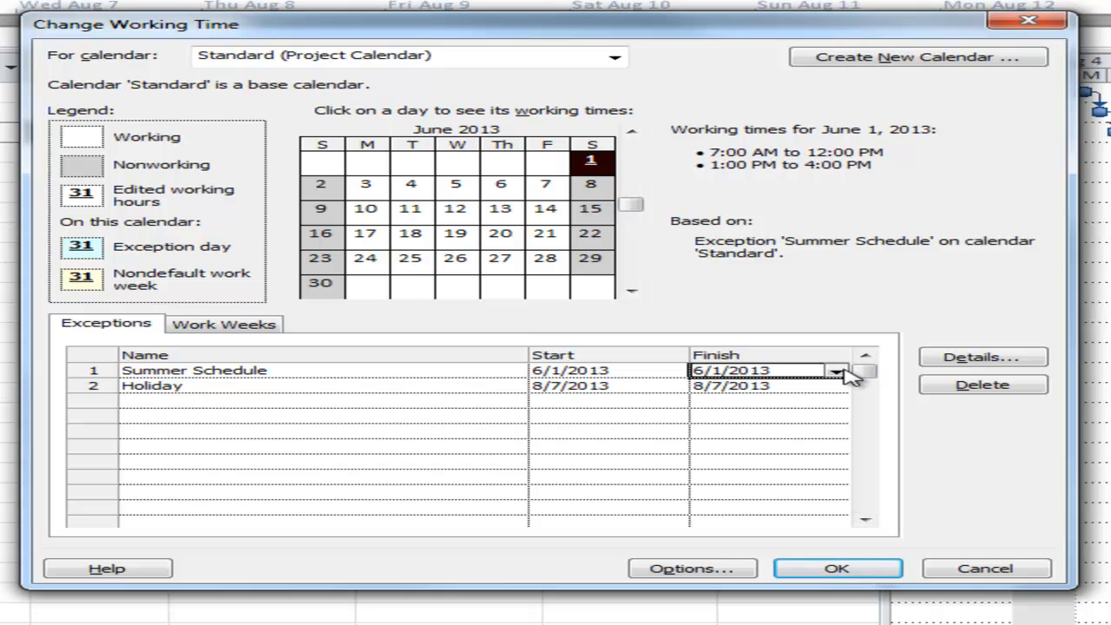
pyautogui.click(838, 372)
pyautogui.click(831, 391)
pyautogui.click(830, 390)
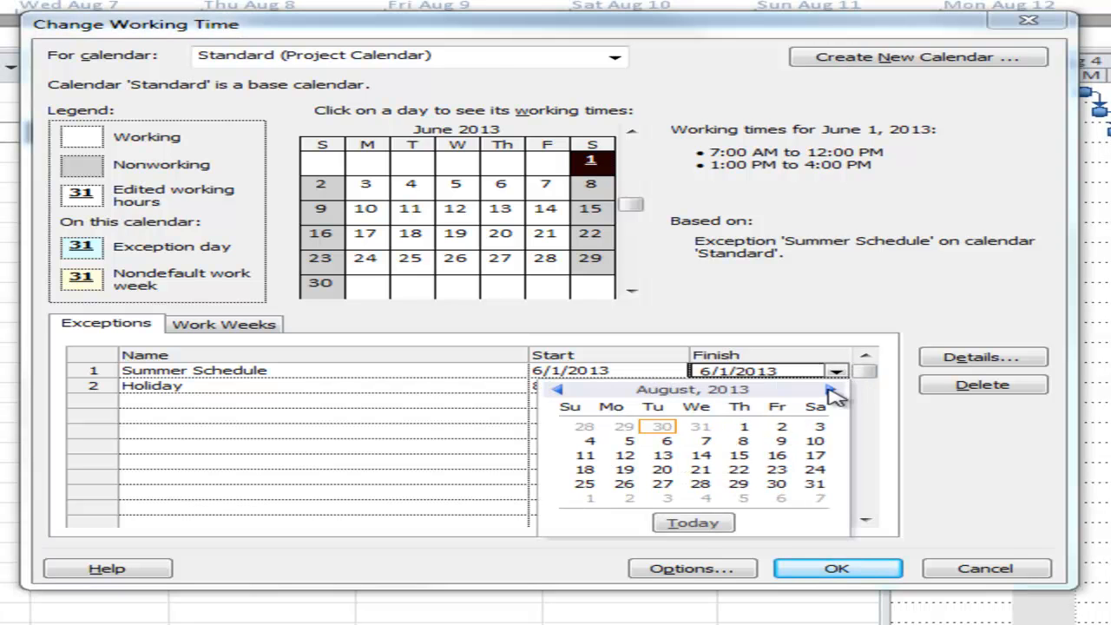
pyautogui.click(809, 486)
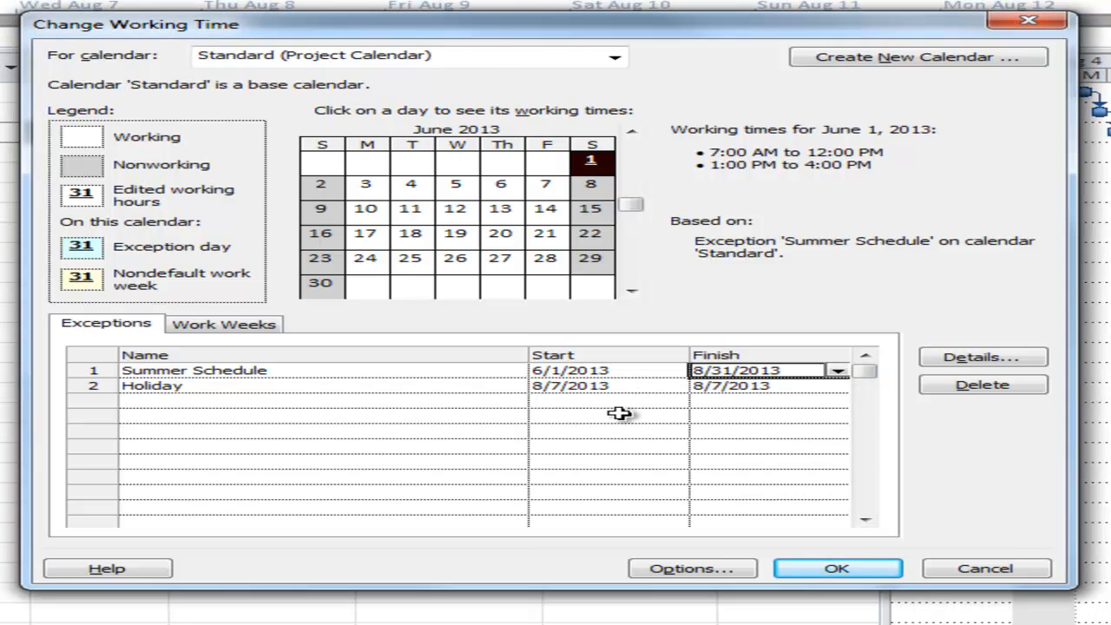
# Add a calendar exception named 4th of July below the Holiday exception
pyautogui.click(436, 386)
pyautogui.click(427, 401)
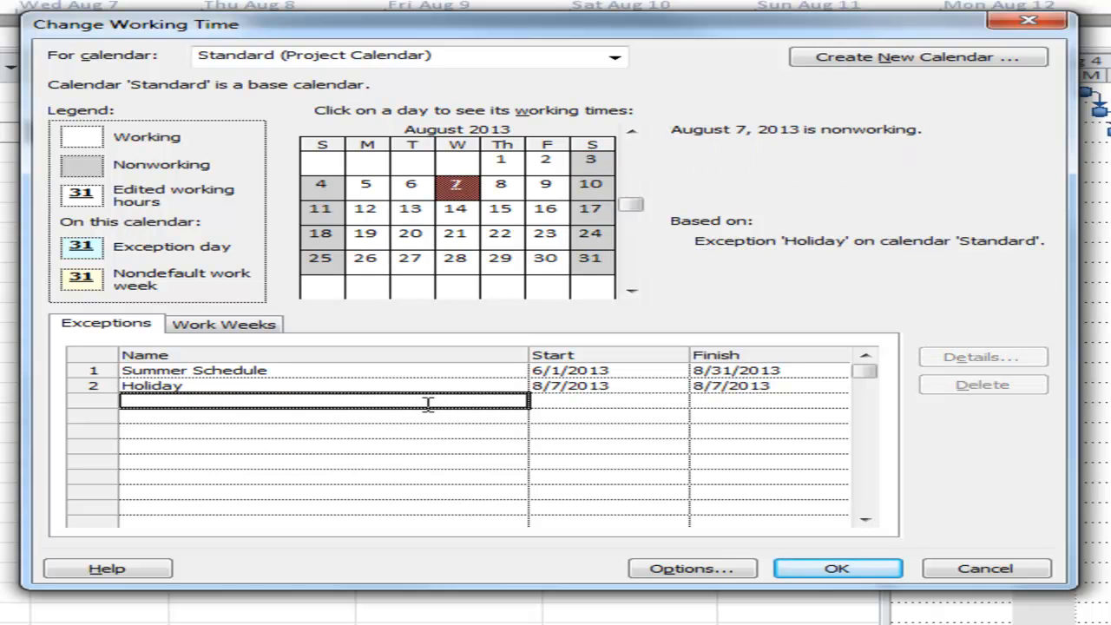
pyautogui.write('Ho')
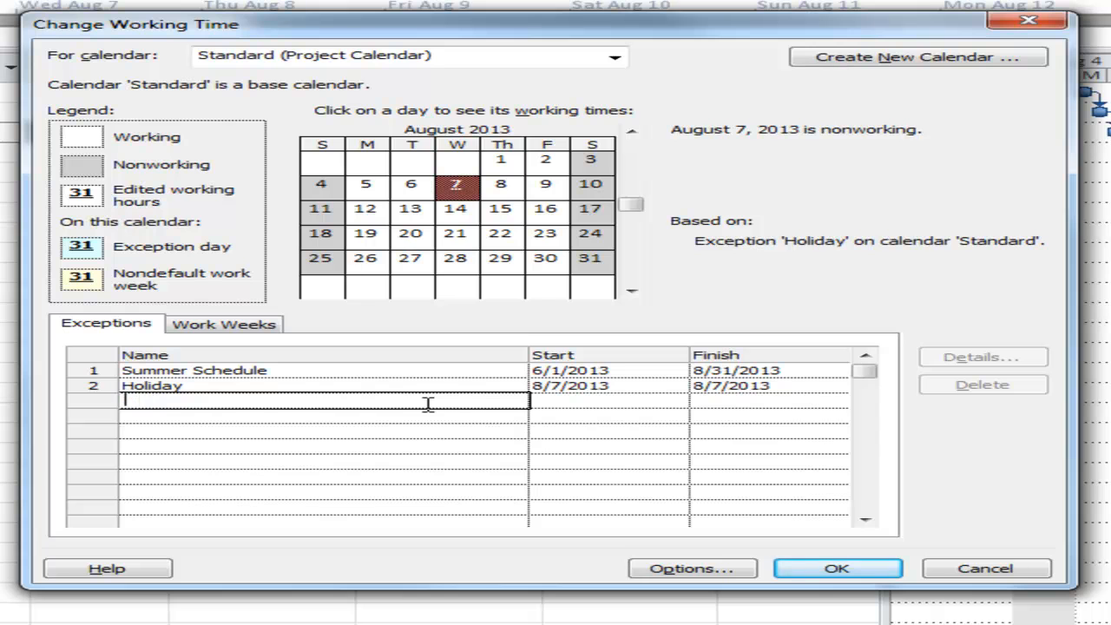
pyautogui.write('4th of July')
# Set both the start and finish dates of the 4th of July exception to 7/4/2013
pyautogui.click(615, 401)
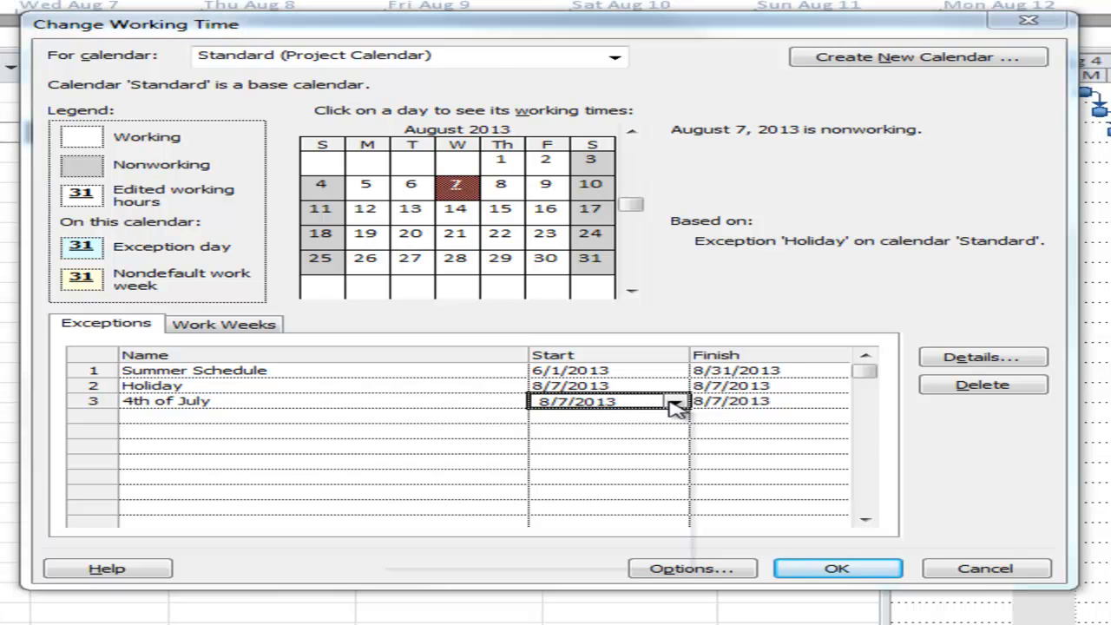
pyautogui.click(674, 403)
pyautogui.click(396, 420)
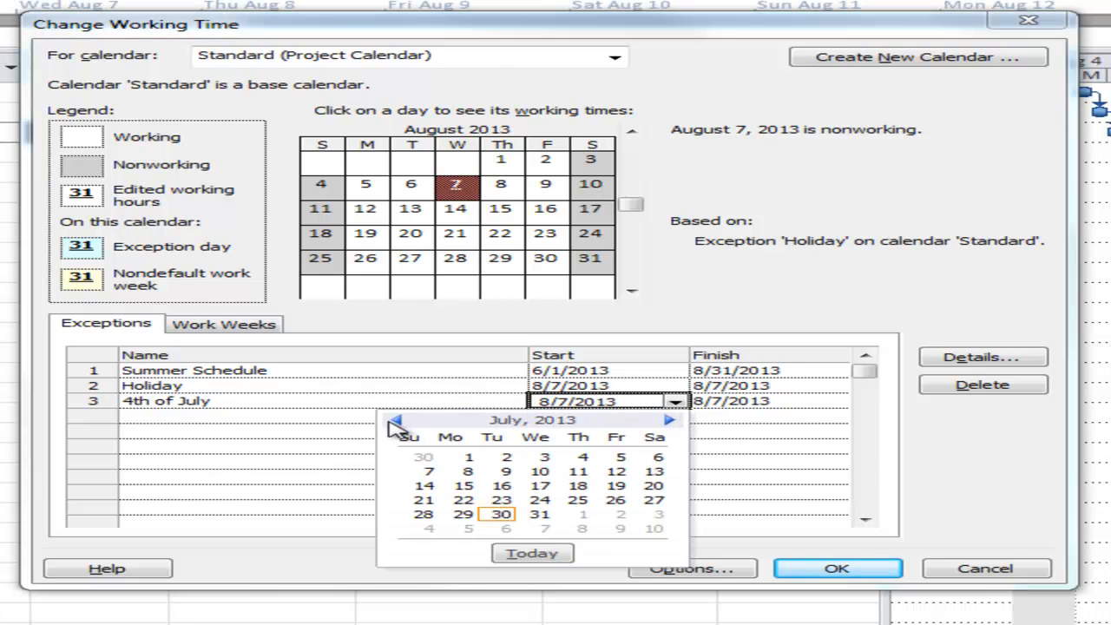
pyautogui.click(579, 457)
pyautogui.click(711, 401)
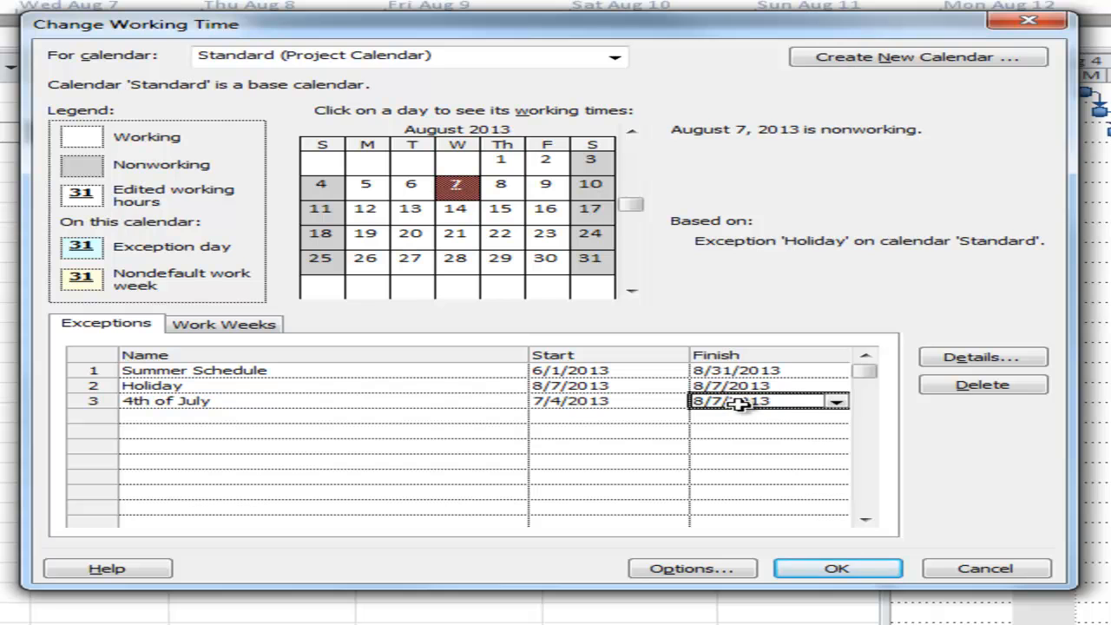
pyautogui.click(839, 402)
pyautogui.click(838, 403)
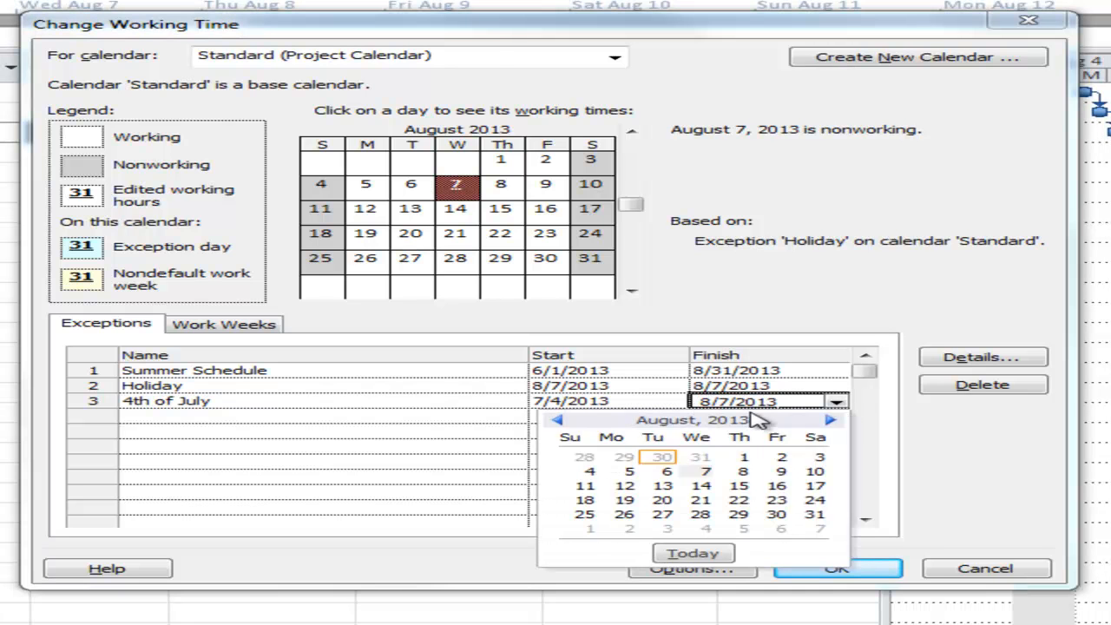
pyautogui.click(558, 421)
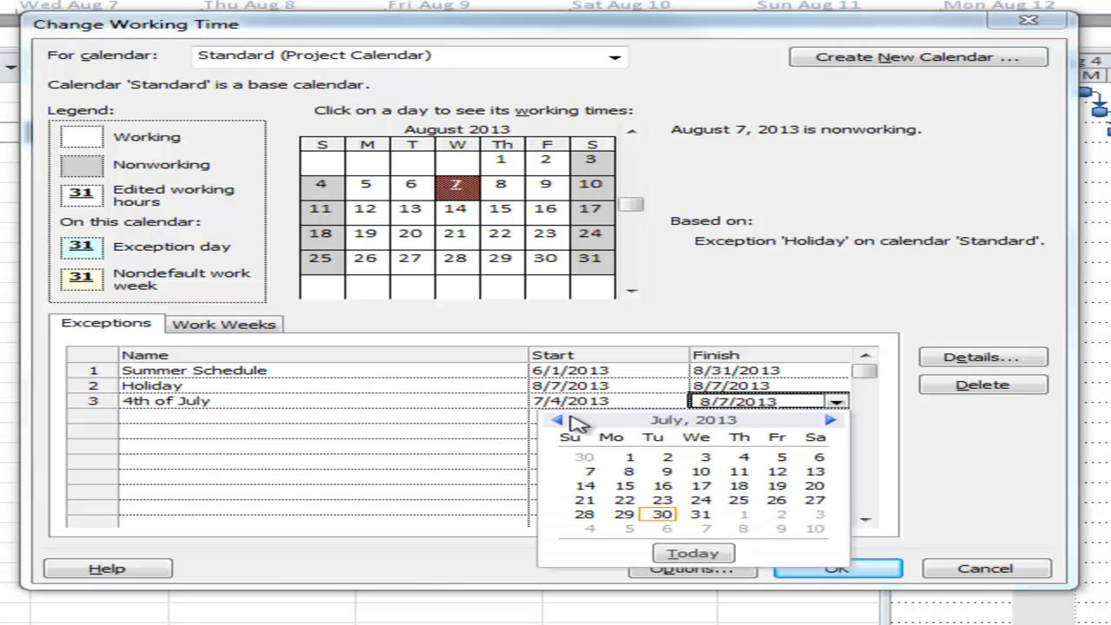
pyautogui.click(744, 458)
pyautogui.click(641, 417)
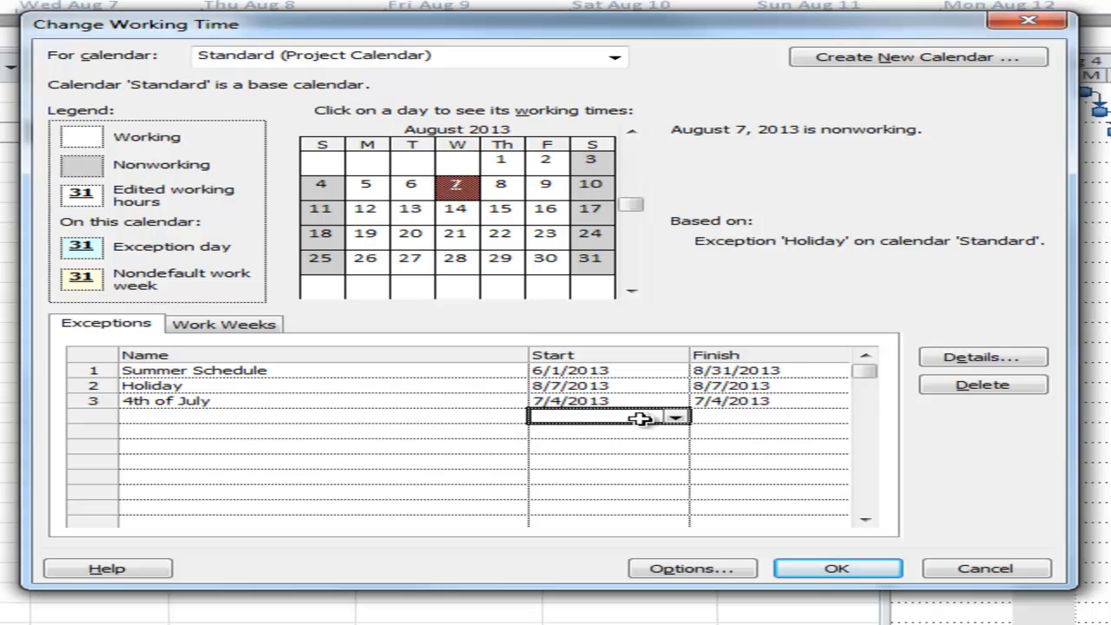
pyautogui.click(768, 402)
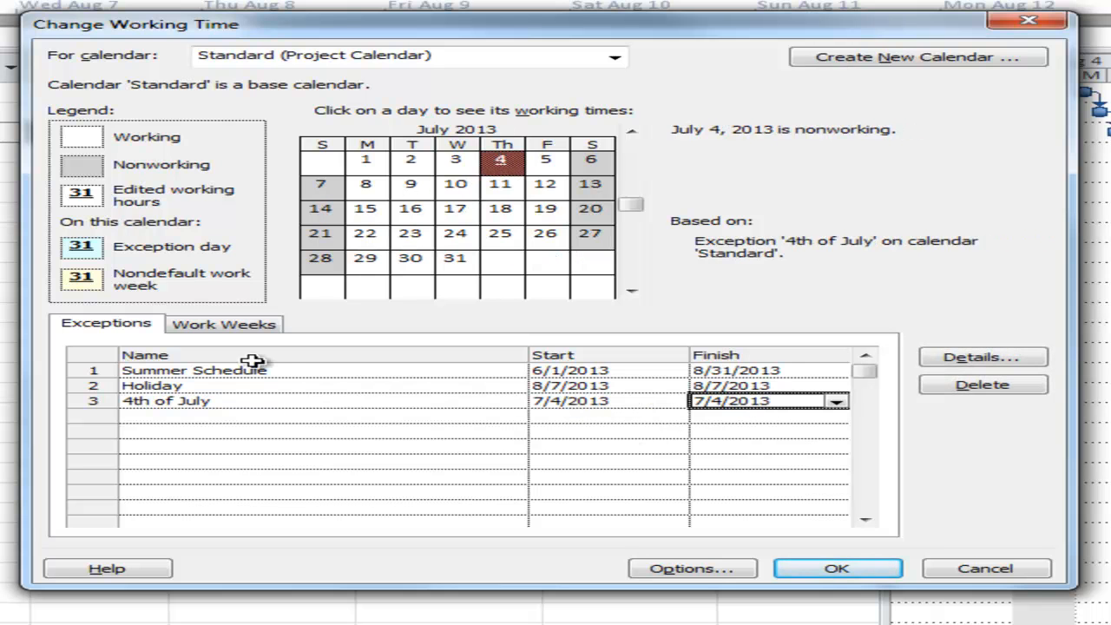
# Review the Summer Schedule, Holiday and 4th of July exceptions of the Standard calendar one by one
pyautogui.click(290, 372)
pyautogui.click(442, 386)
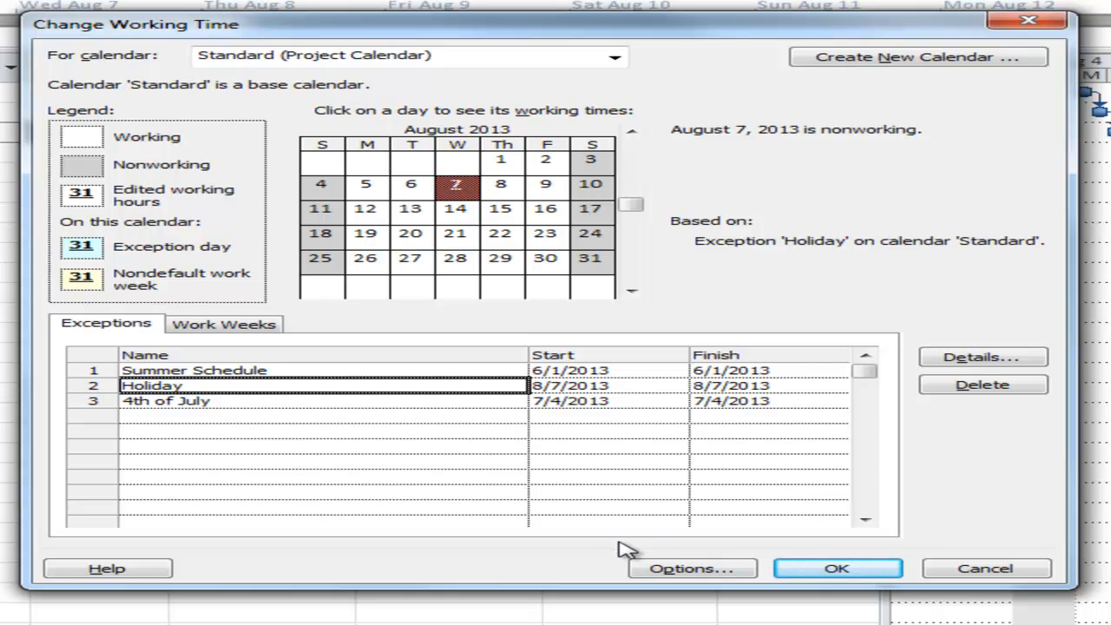
pyautogui.click(416, 401)
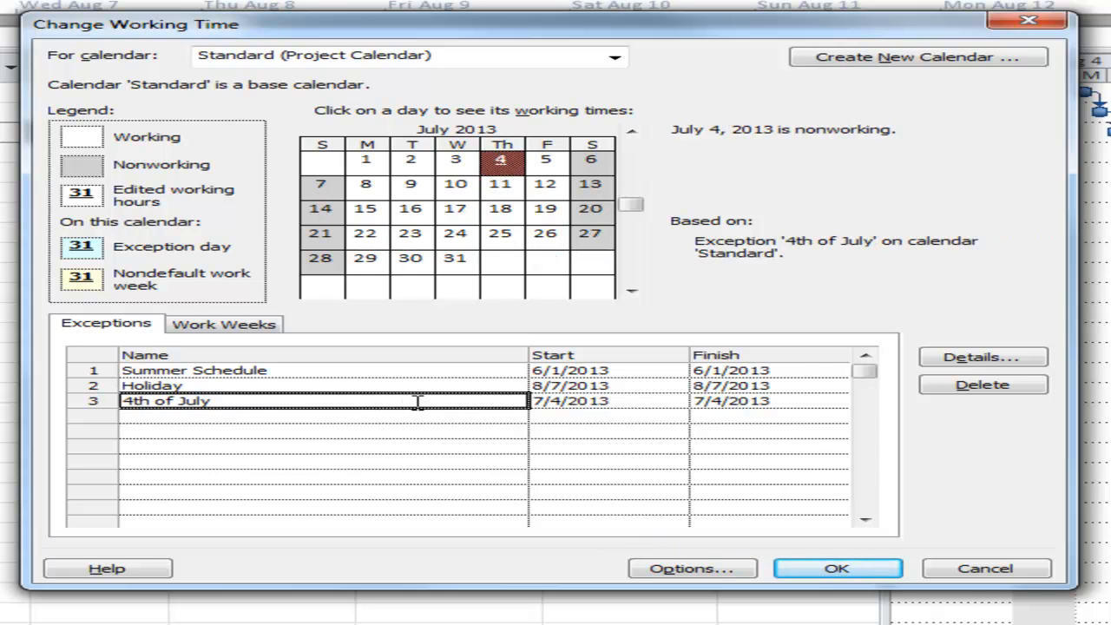
pyautogui.click(438, 417)
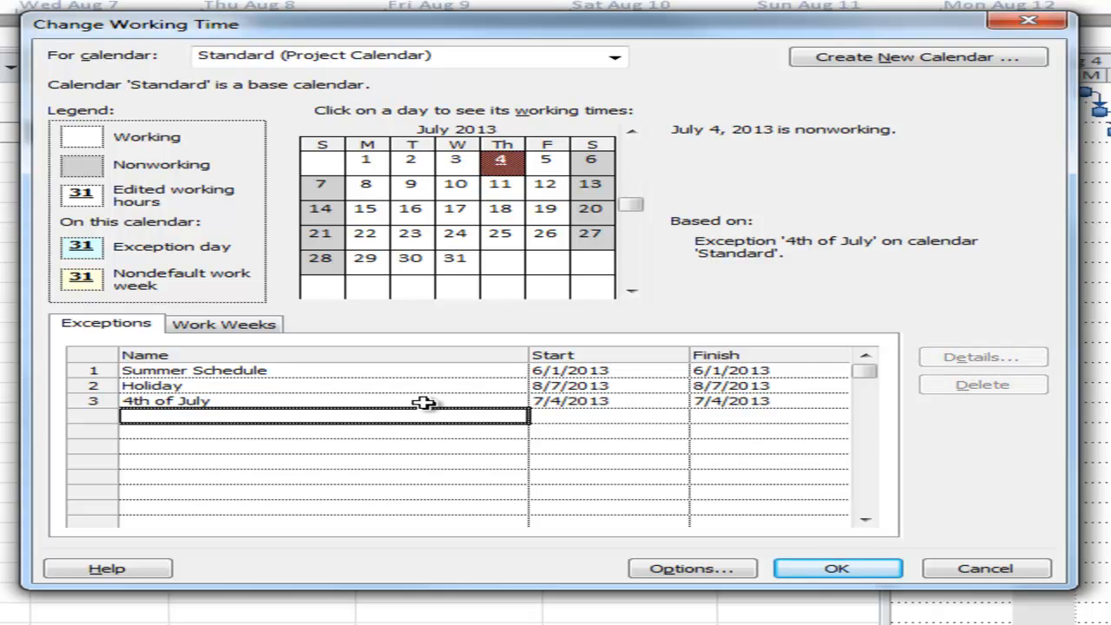
pyautogui.click(424, 401)
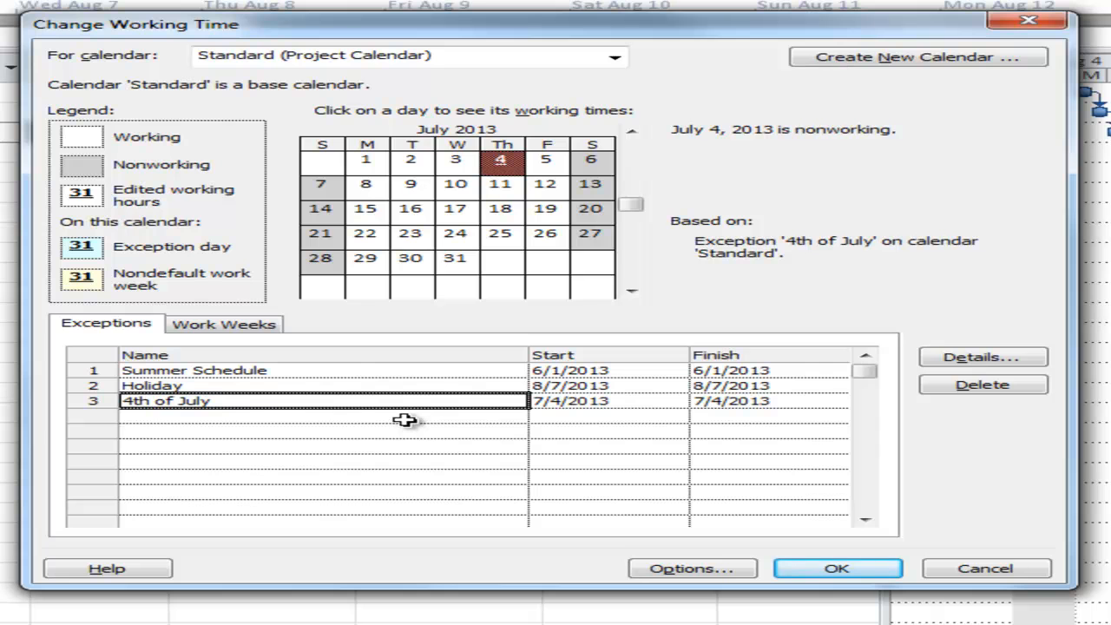
# Try to add a second calendar exception named 4th of July on 7/4/2013 below the existing one
pyautogui.click(405, 418)
pyautogui.write('4th of July')
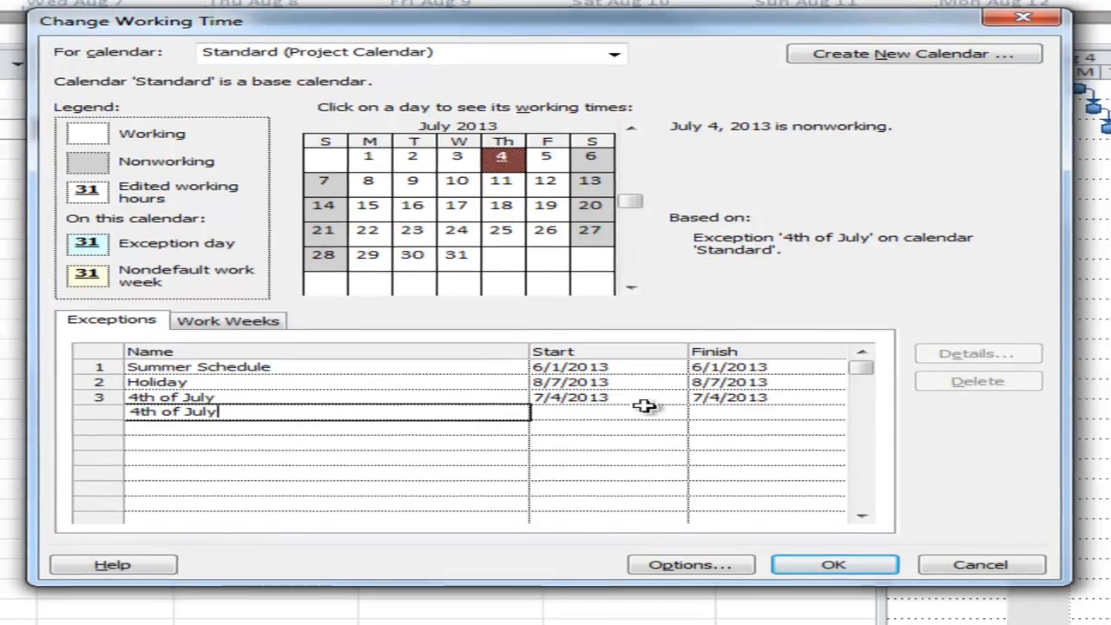
pyautogui.click(664, 417)
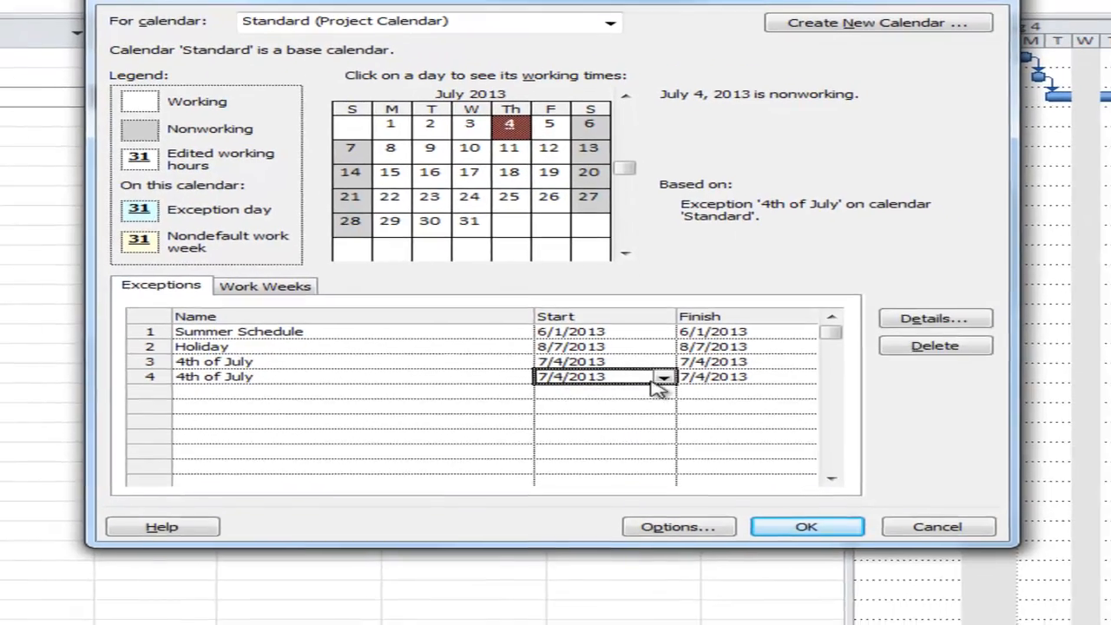
pyautogui.press('Tab')
pyautogui.click(734, 395)
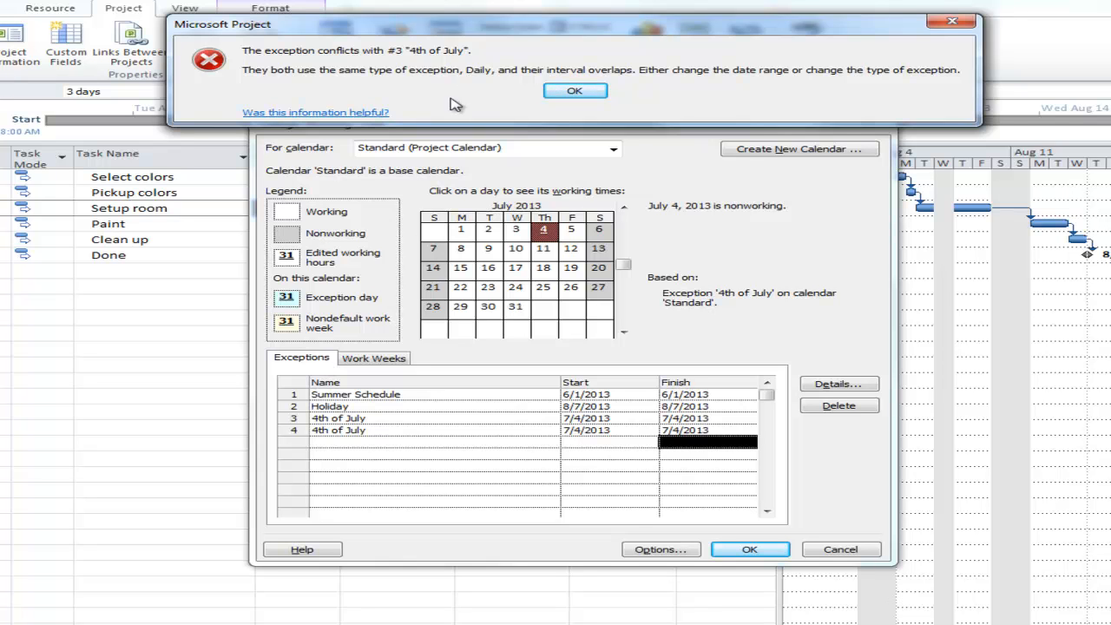
pyautogui.click(575, 92)
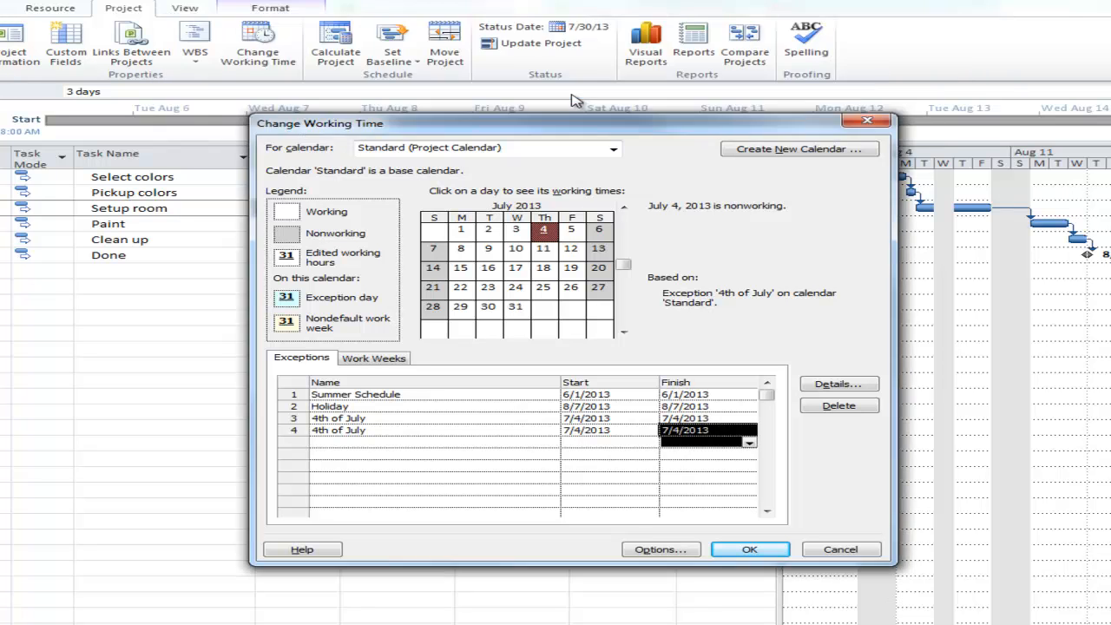
# Delete the duplicate 4th of July exception in row 4 of the Standard calendar's exceptions
pyautogui.click(402, 430)
pyautogui.click(831, 408)
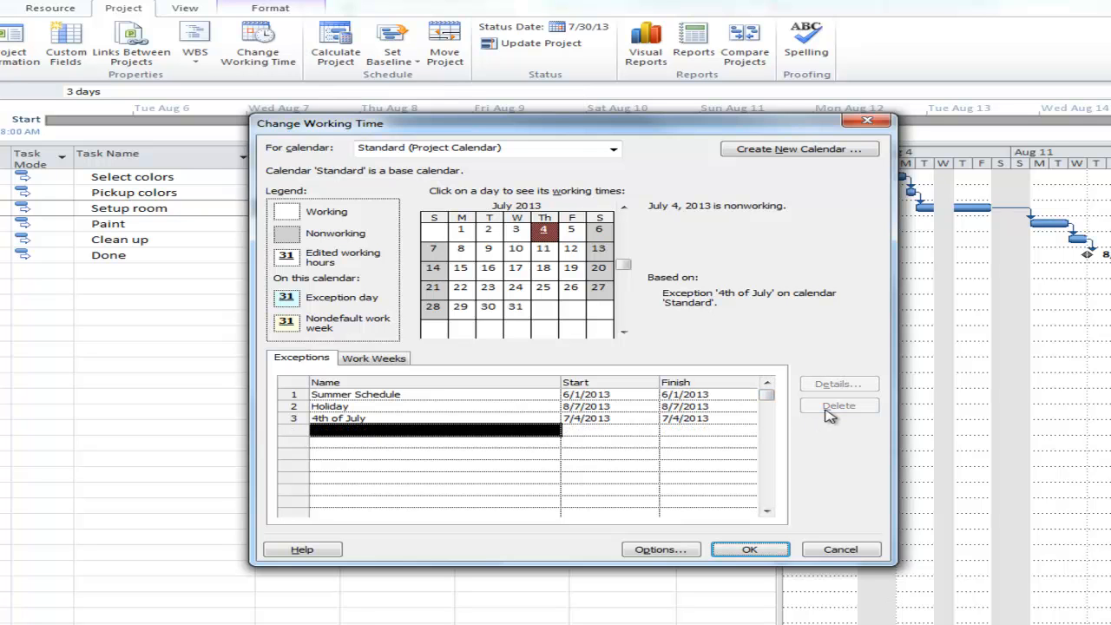
# Show the Standard calendar's work weeks and select the empty row below [Default]
pyautogui.click(395, 361)
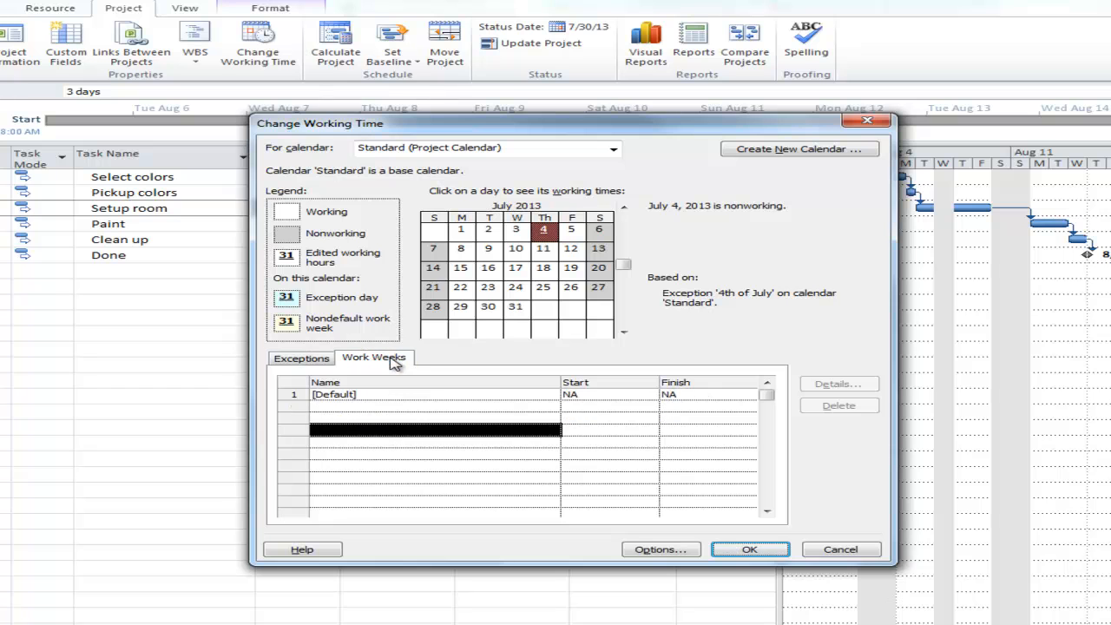
pyautogui.click(387, 407)
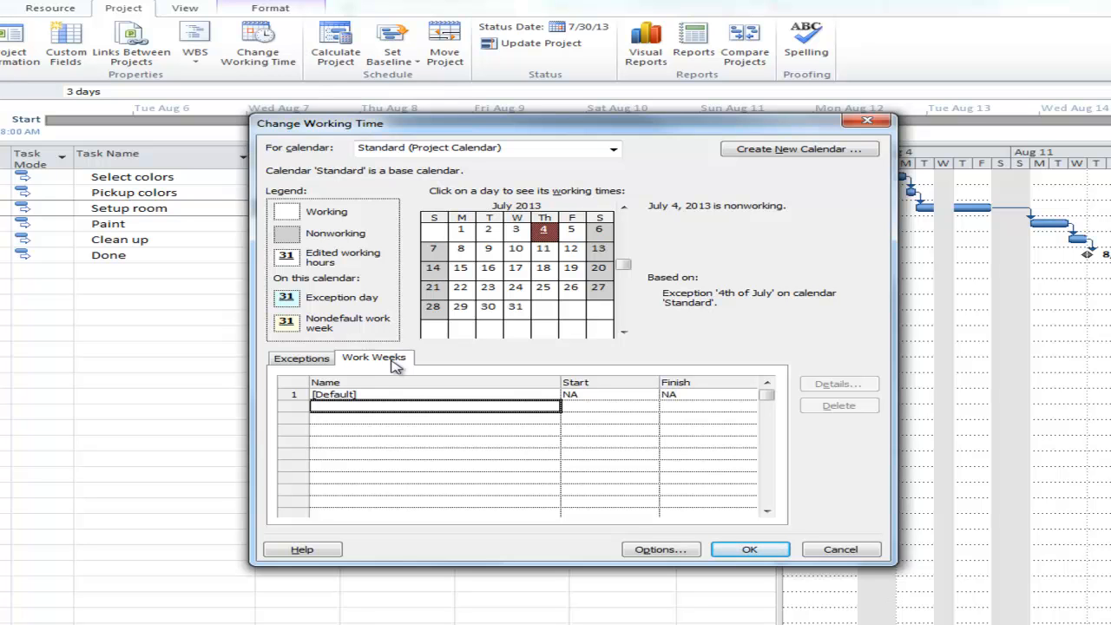
# Add an exception named Christmas to the Standard calendar's exceptions
pyautogui.click(314, 360)
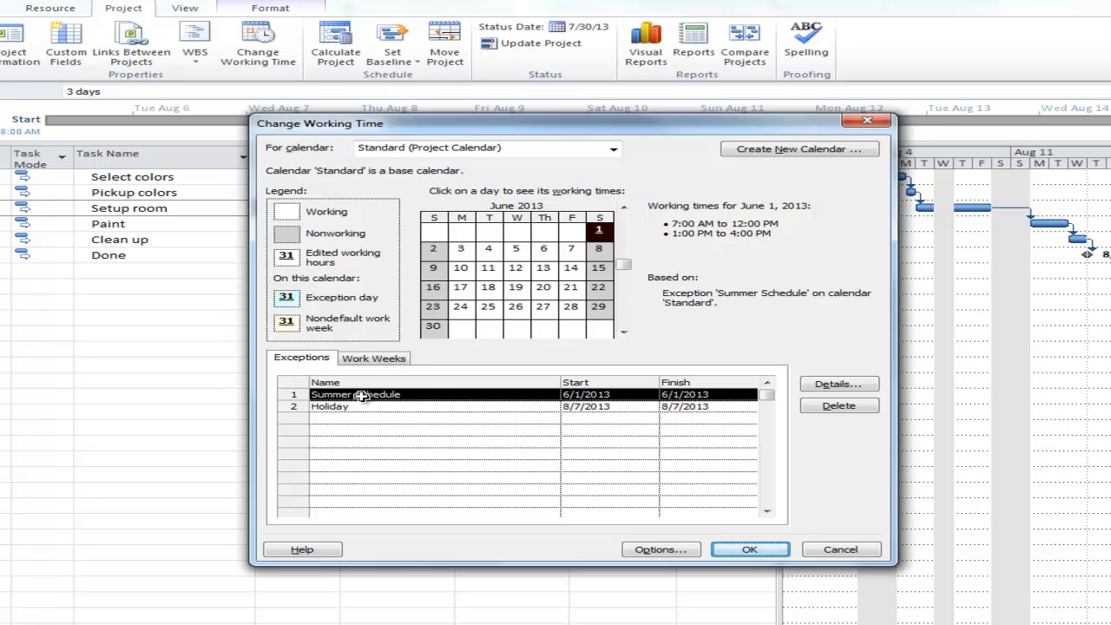
pyautogui.click(369, 362)
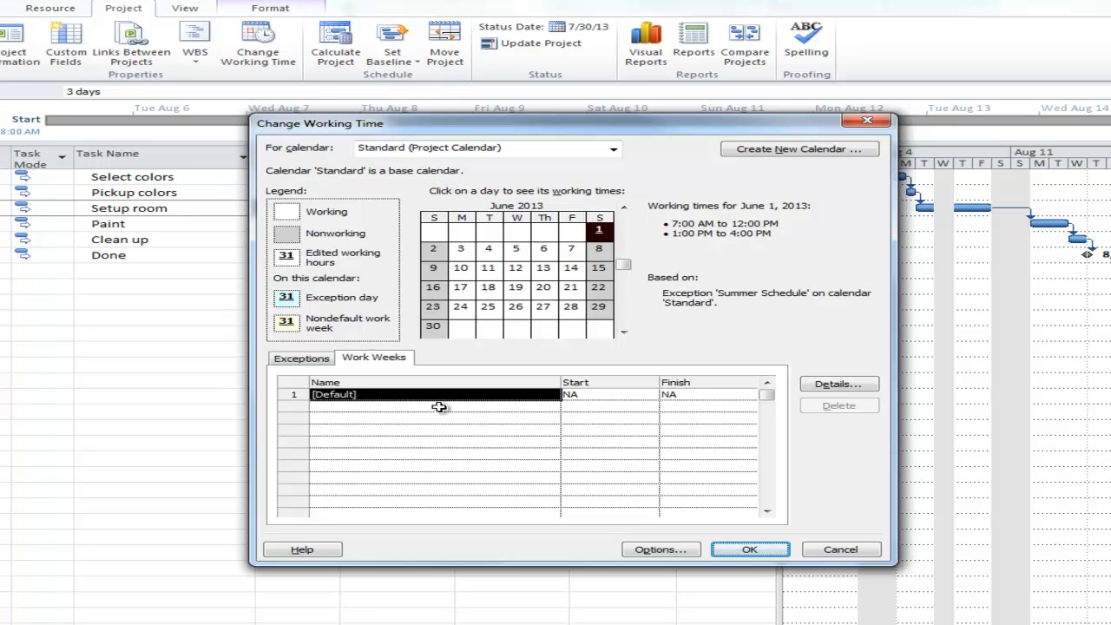
pyautogui.click(299, 360)
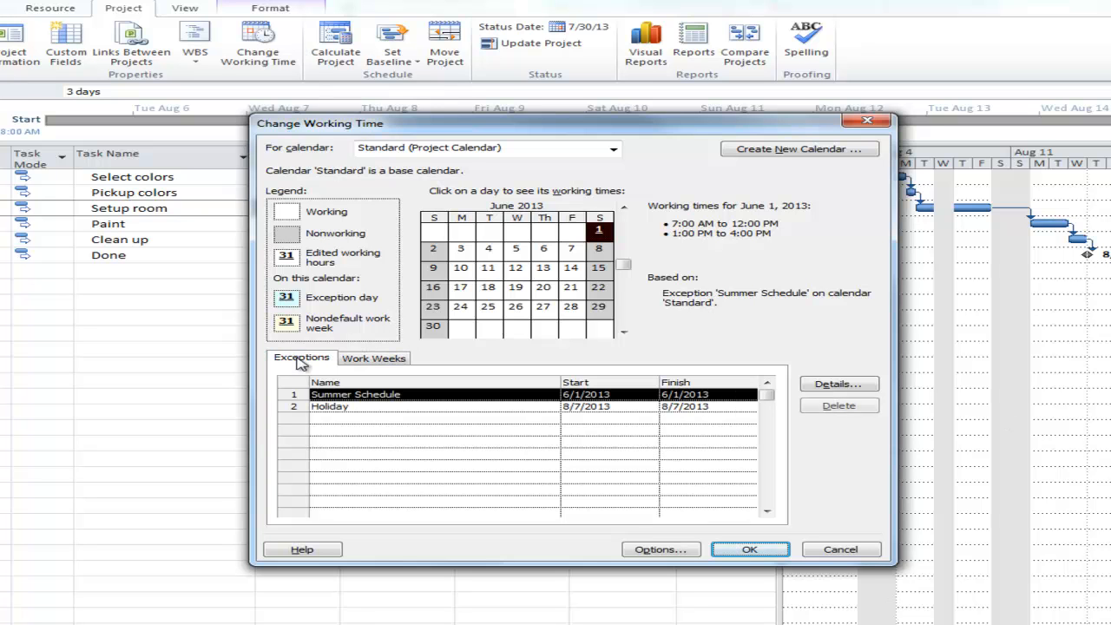
pyautogui.click(469, 418)
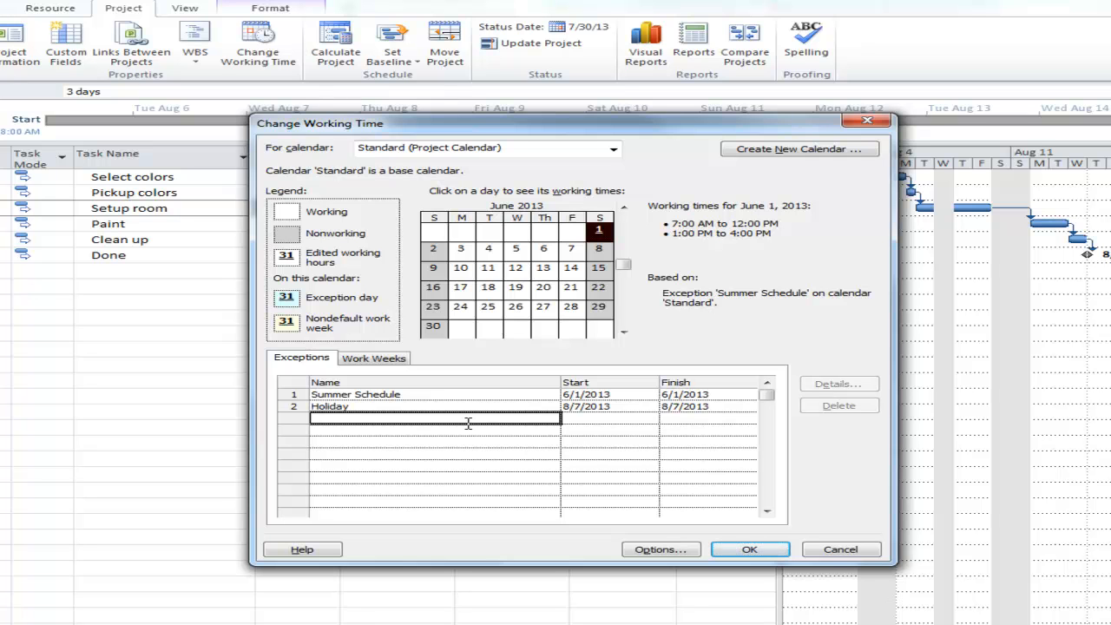
pyautogui.write('Christmas')
pyautogui.press('Tab')
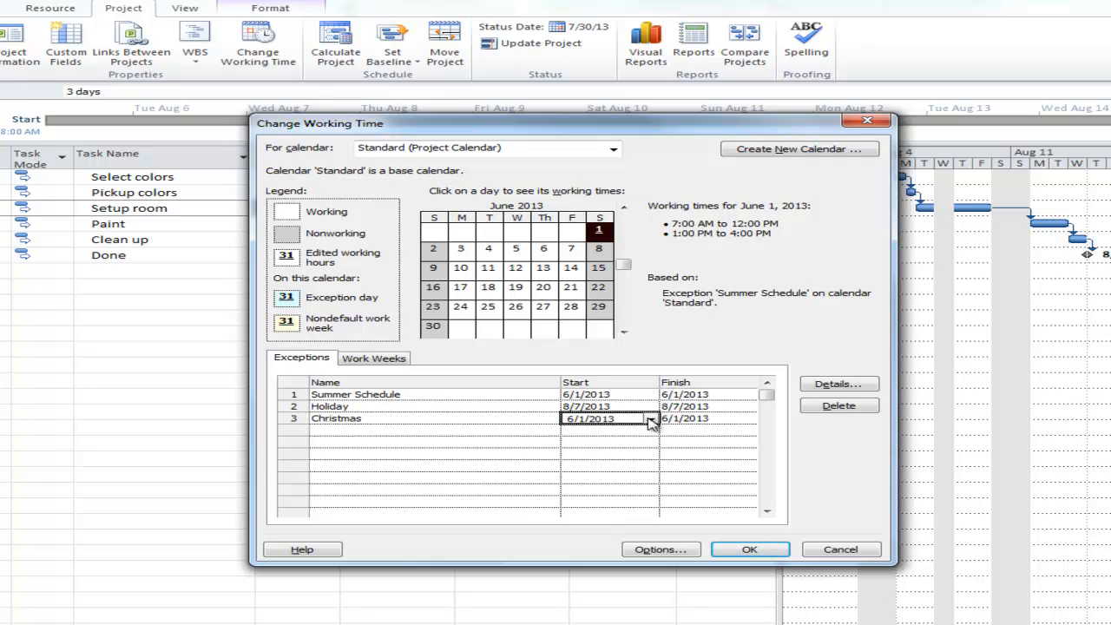
# Set the Christmas exception's start date to December 25, 2013
pyautogui.click(650, 419)
pyautogui.click(647, 433)
pyautogui.click(648, 433)
pyautogui.click(647, 433)
pyautogui.click(647, 433)
pyautogui.click(648, 434)
pyautogui.click(648, 434)
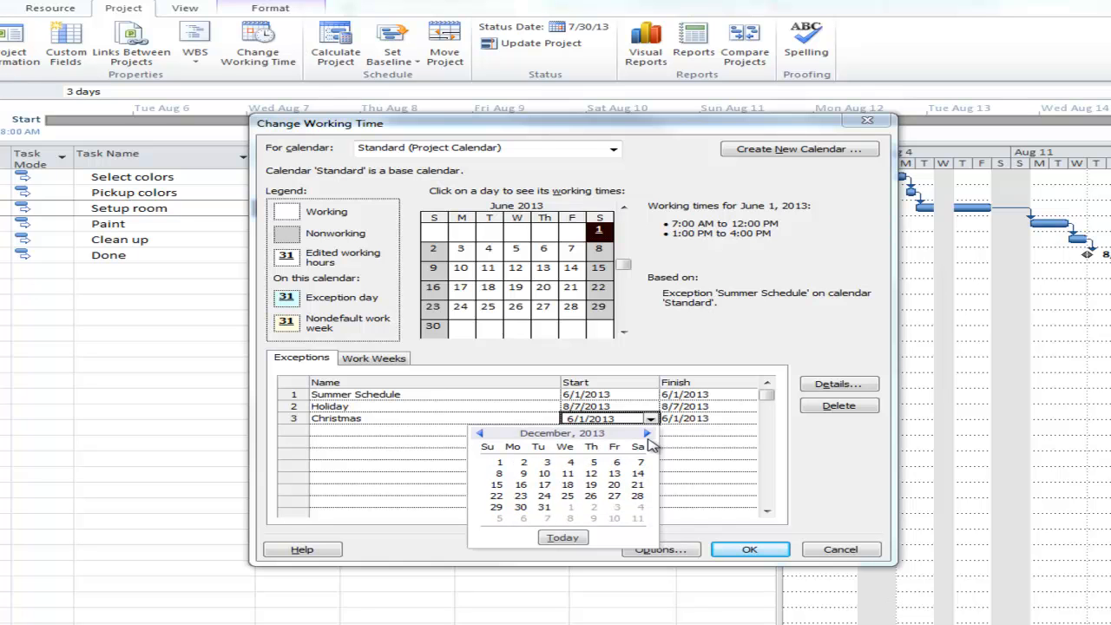
pyautogui.click(567, 495)
# Make the Christmas exception recur yearly on December 25, with its range ending by 1/1/44
pyautogui.click(838, 384)
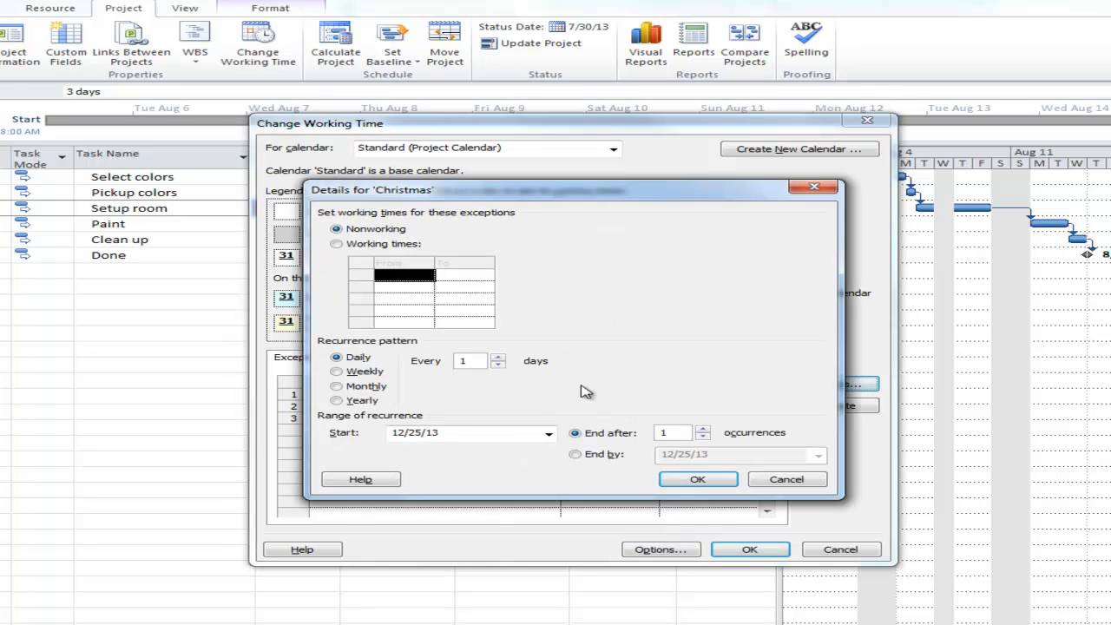
pyautogui.click(337, 400)
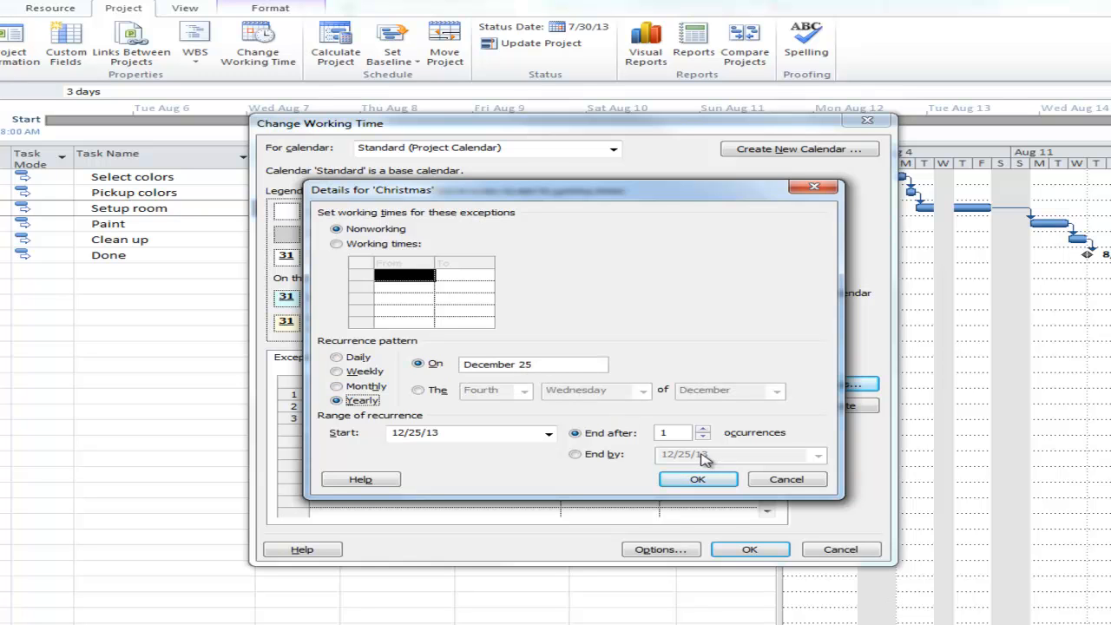
pyautogui.click(627, 459)
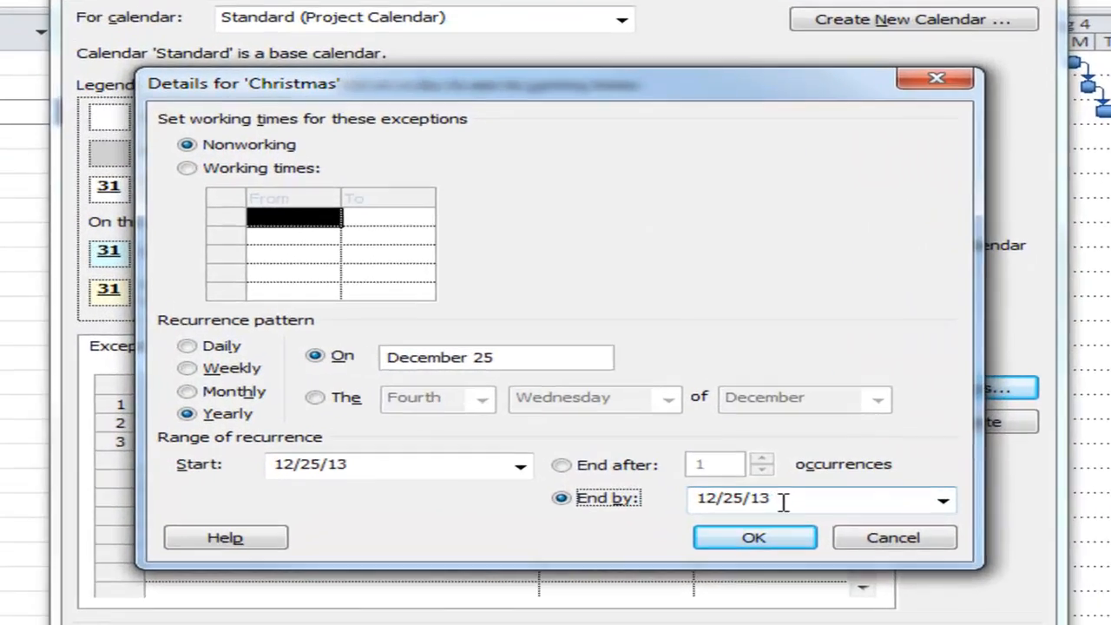
pyautogui.moveTo(758, 487); pyautogui.dragTo(621, 490)
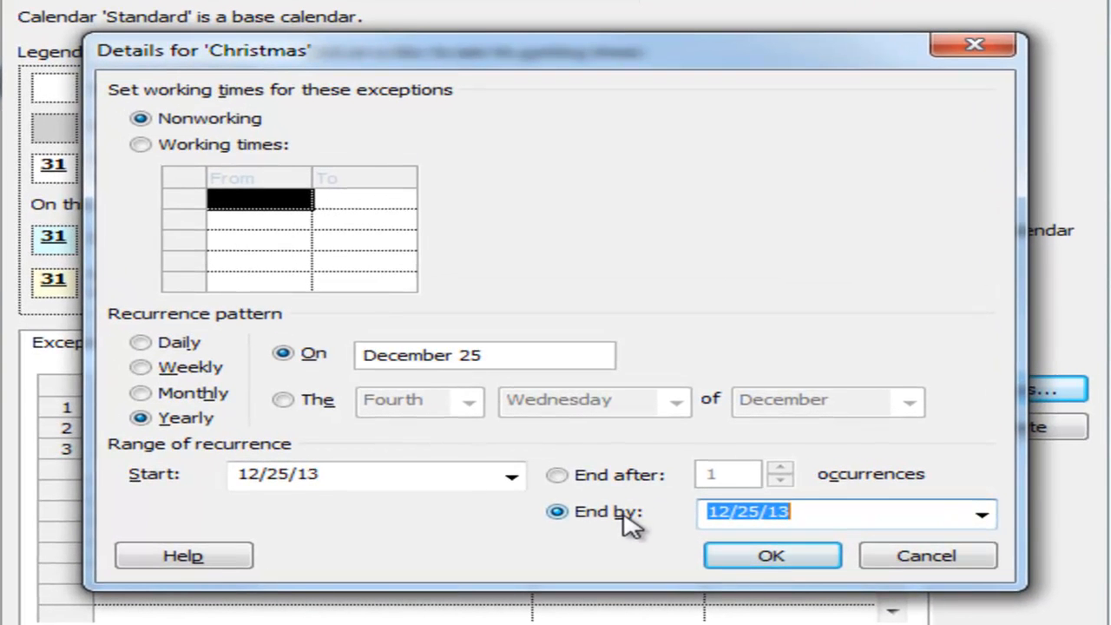
pyautogui.write('1')
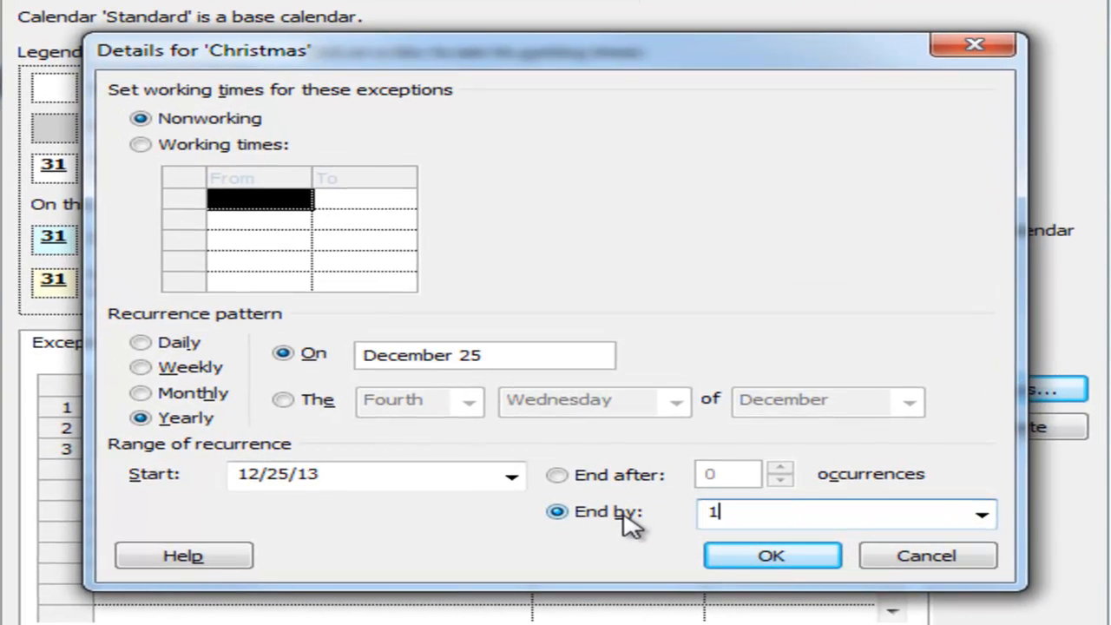
pyautogui.write('/1/44')
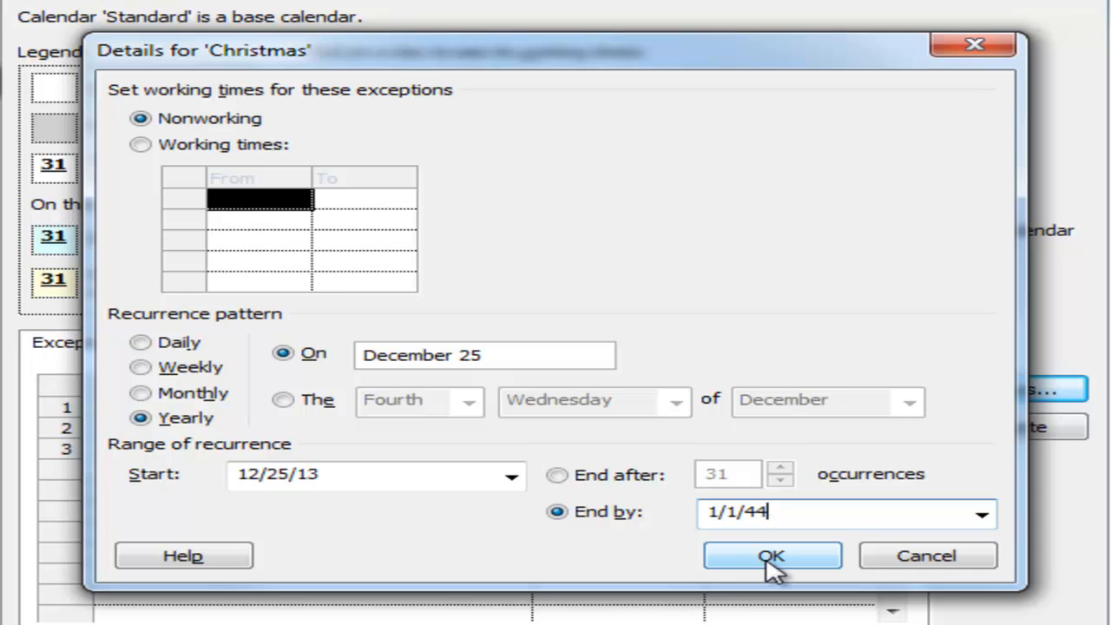
pyautogui.click(768, 560)
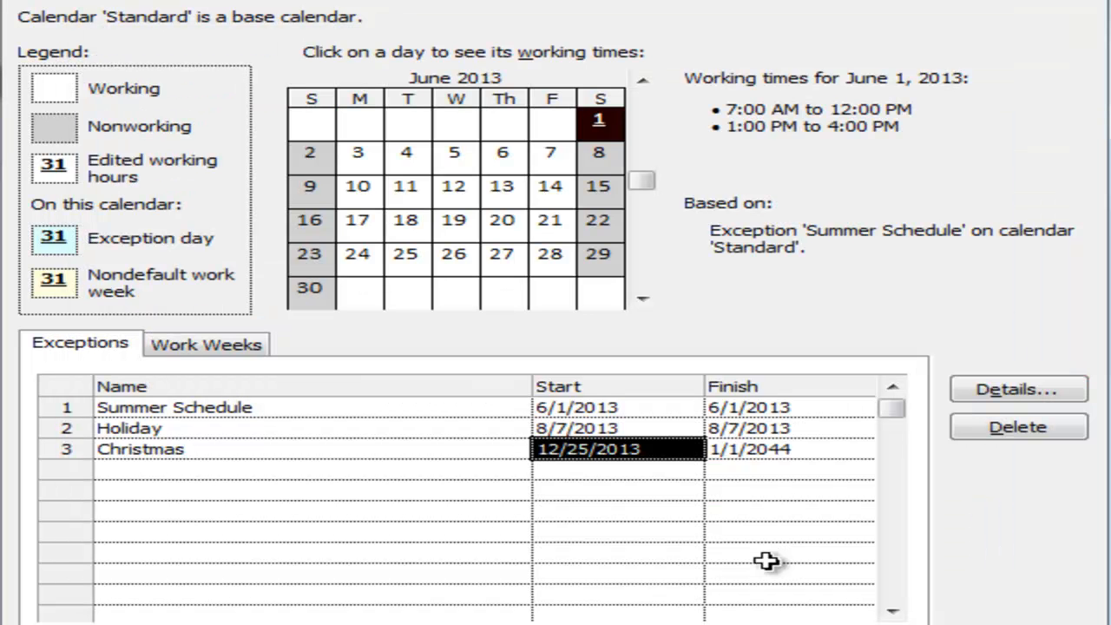
# Examine how December 25 and 26 are treated in the calendar through December 2016, and review the Christmas exception's recurrence details
pyautogui.click(643, 259)
pyautogui.click(643, 259)
pyautogui.click(644, 261)
pyautogui.click(644, 260)
pyautogui.click(644, 261)
pyautogui.click(644, 261)
pyautogui.click(644, 261)
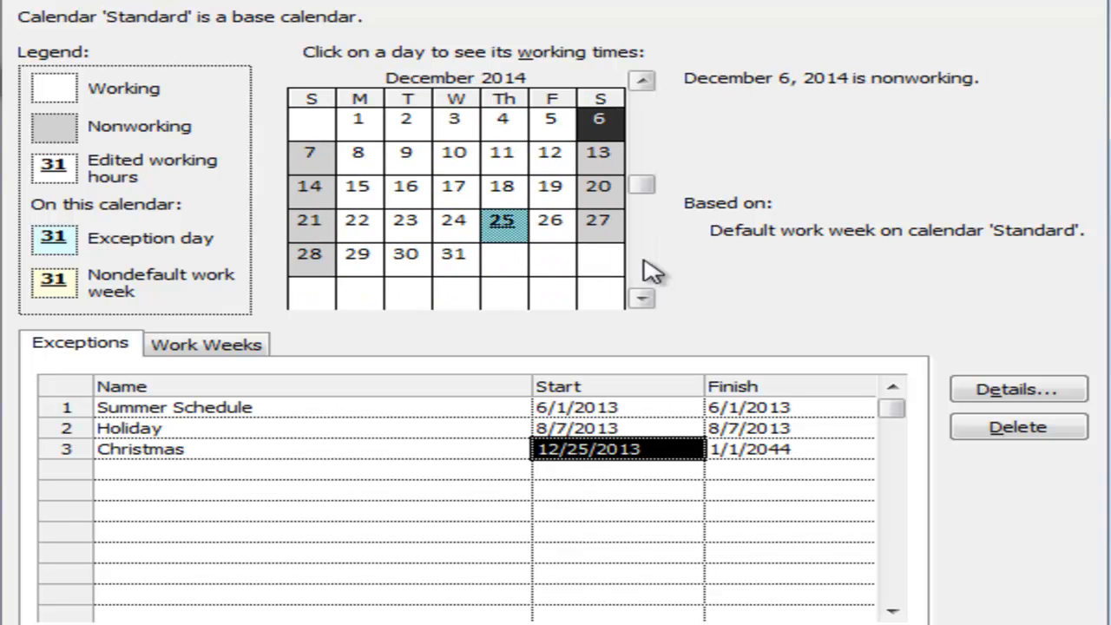
pyautogui.click(644, 260)
pyautogui.click(644, 260)
pyautogui.click(644, 261)
pyautogui.click(644, 260)
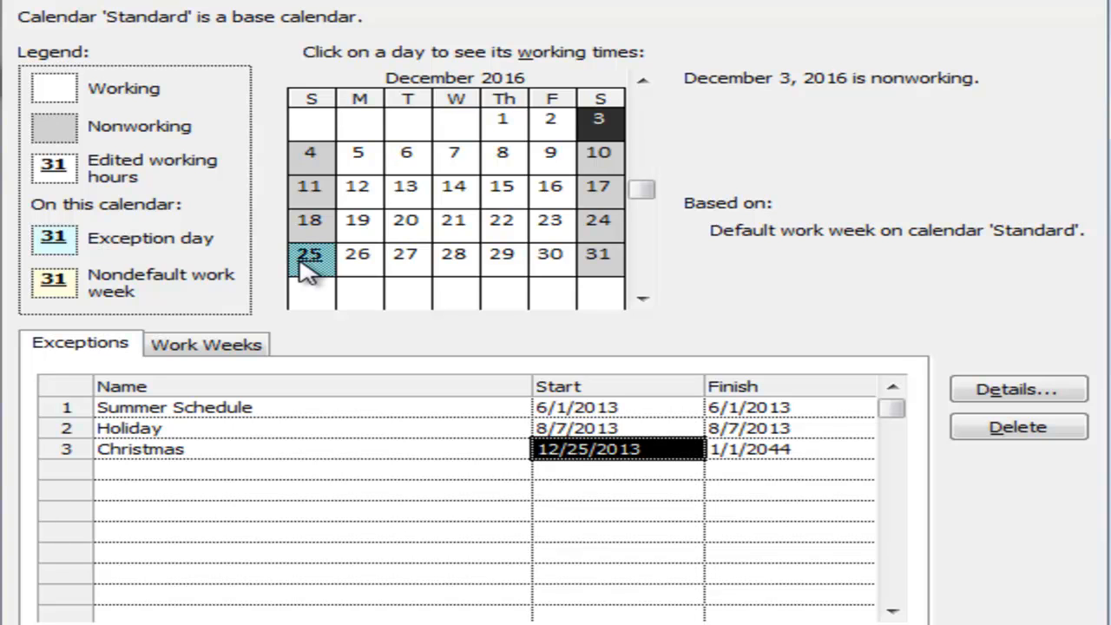
pyautogui.click(369, 265)
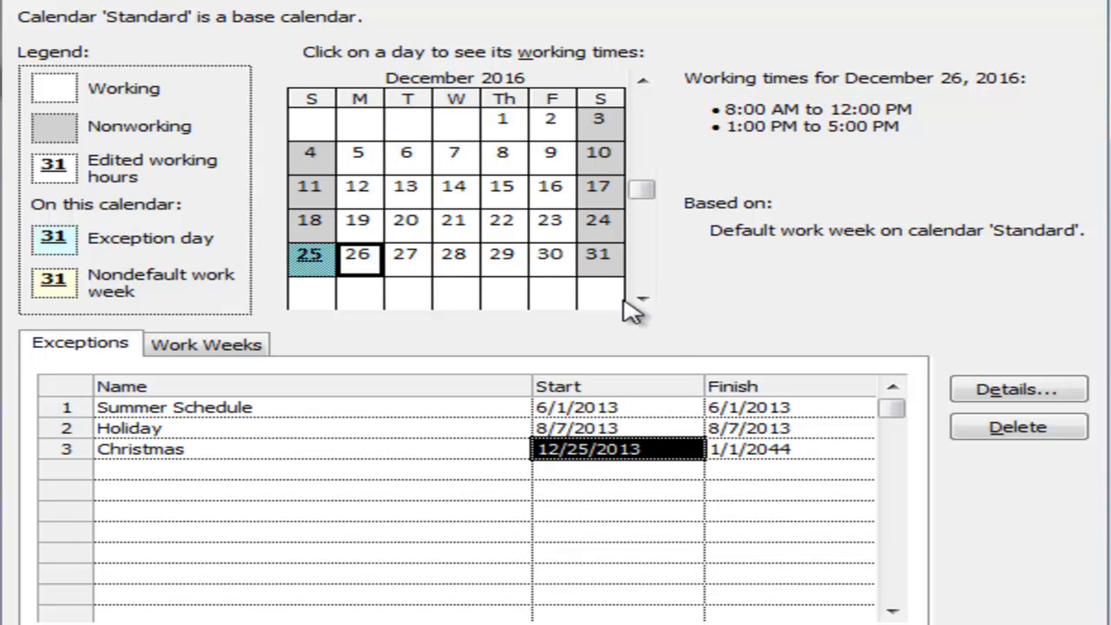
pyautogui.click(1040, 395)
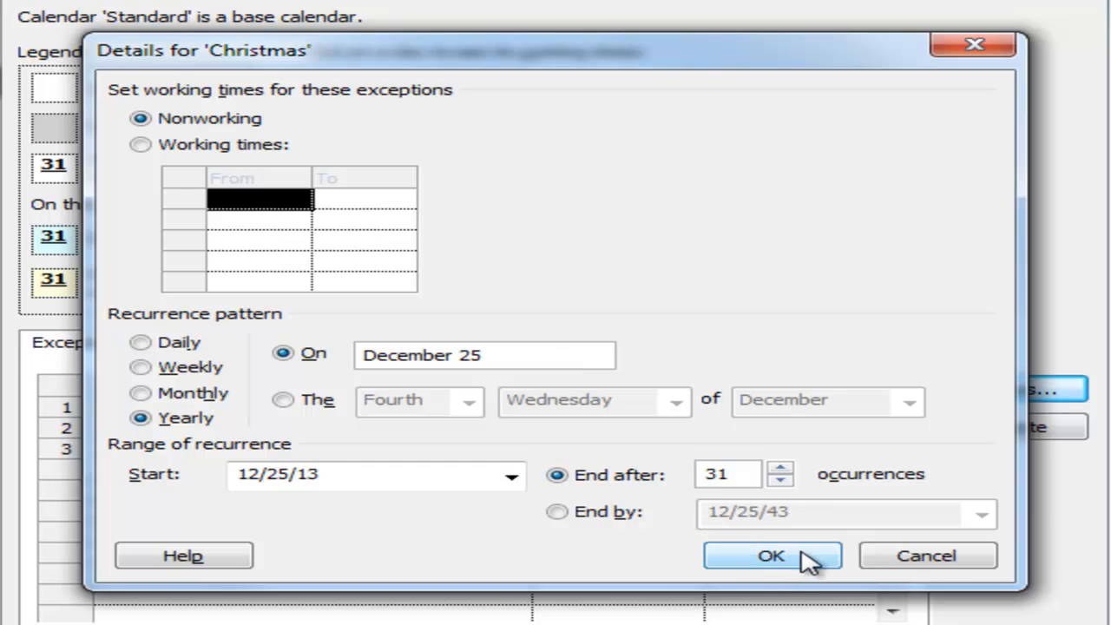
pyautogui.click(927, 558)
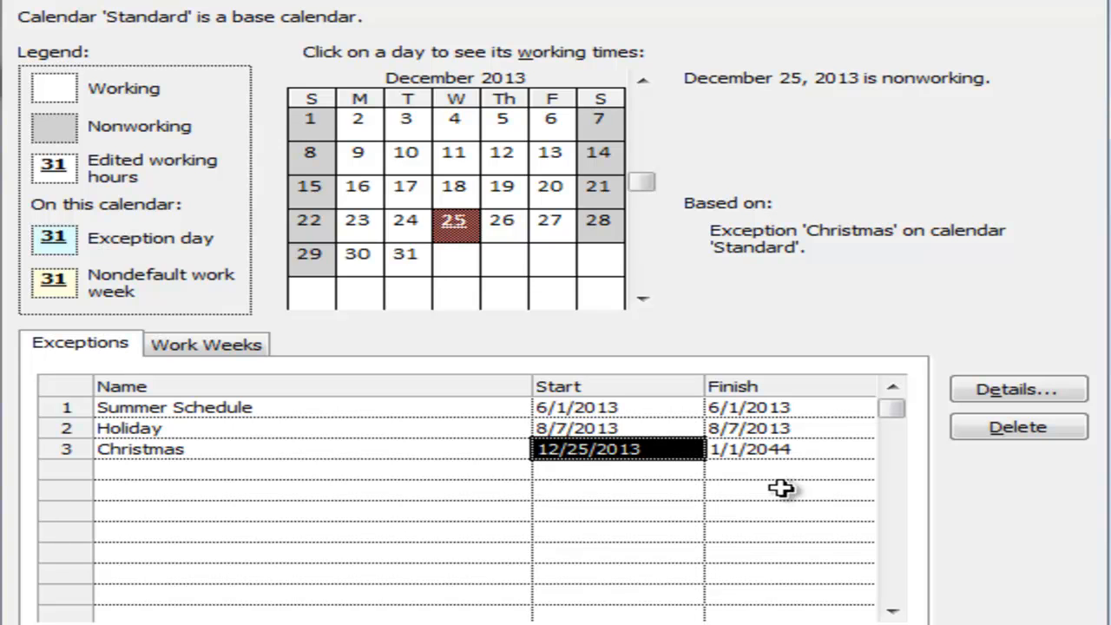
# Rename the Christmas exception to Christmas 2013
pyautogui.click(207, 449)
pyautogui.click(210, 449)
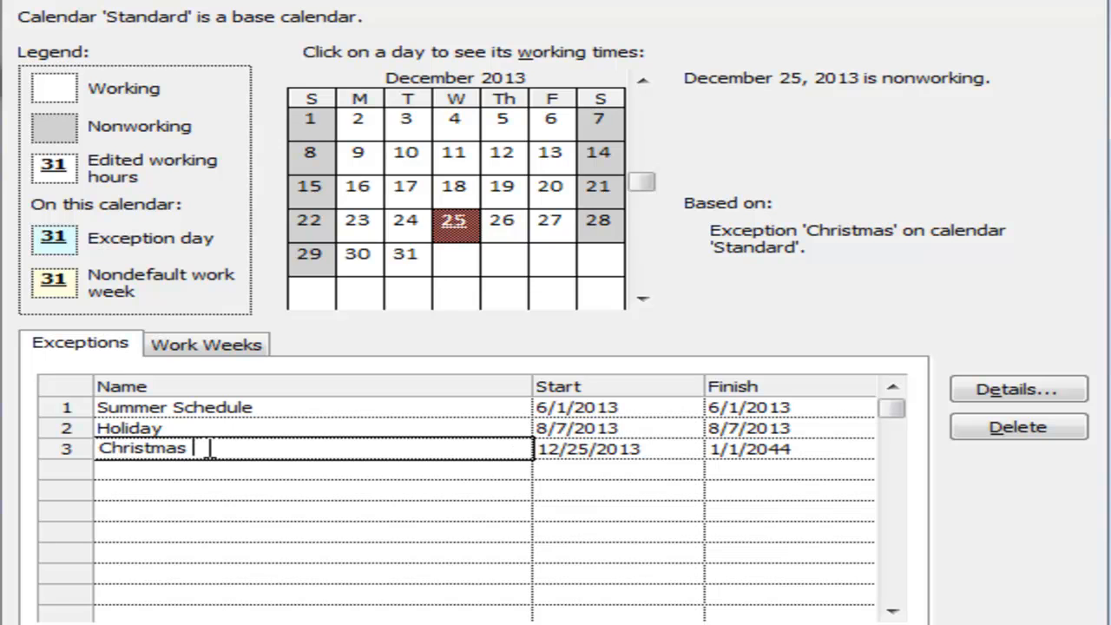
pyautogui.write('2013')
pyautogui.press('Return')
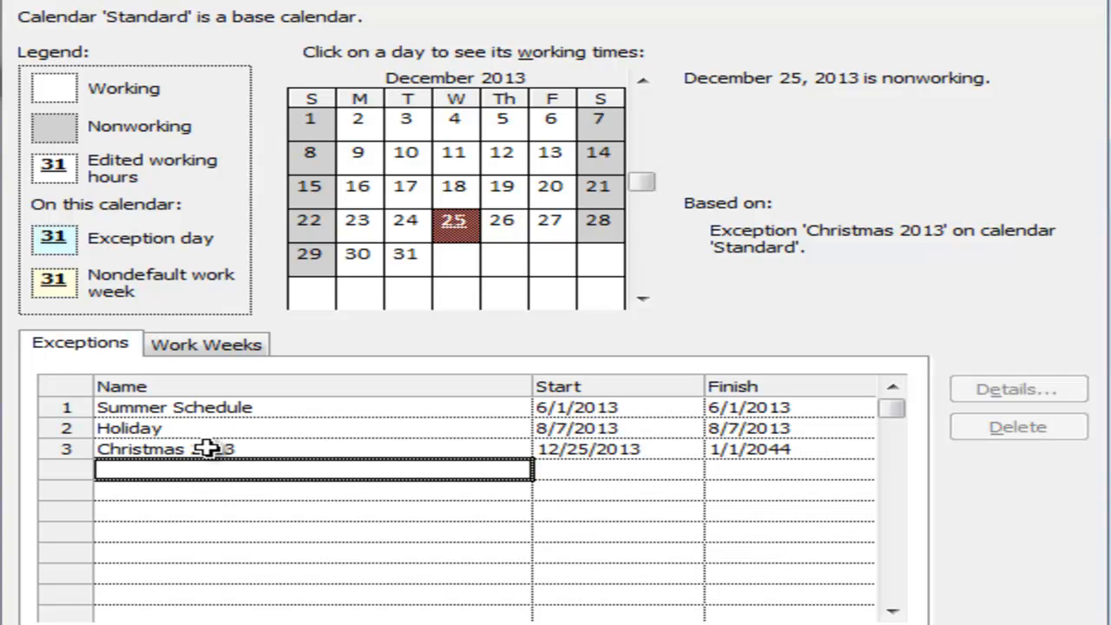
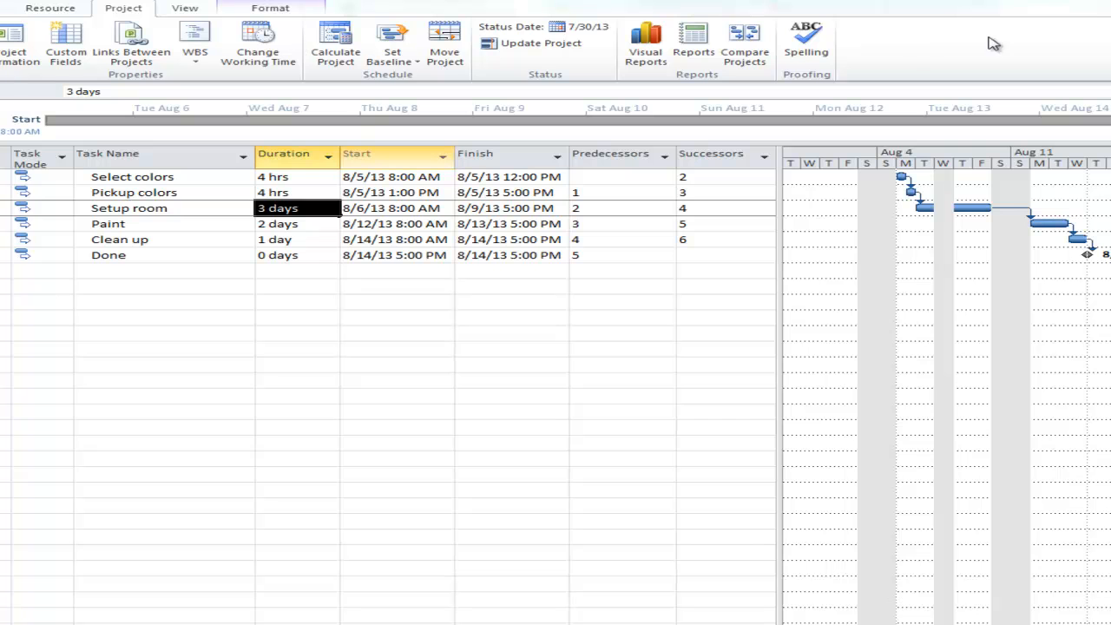
# Reopen the working time settings at the work weeks and inspect the working times of several July 2013 days
pyautogui.click(265, 50)
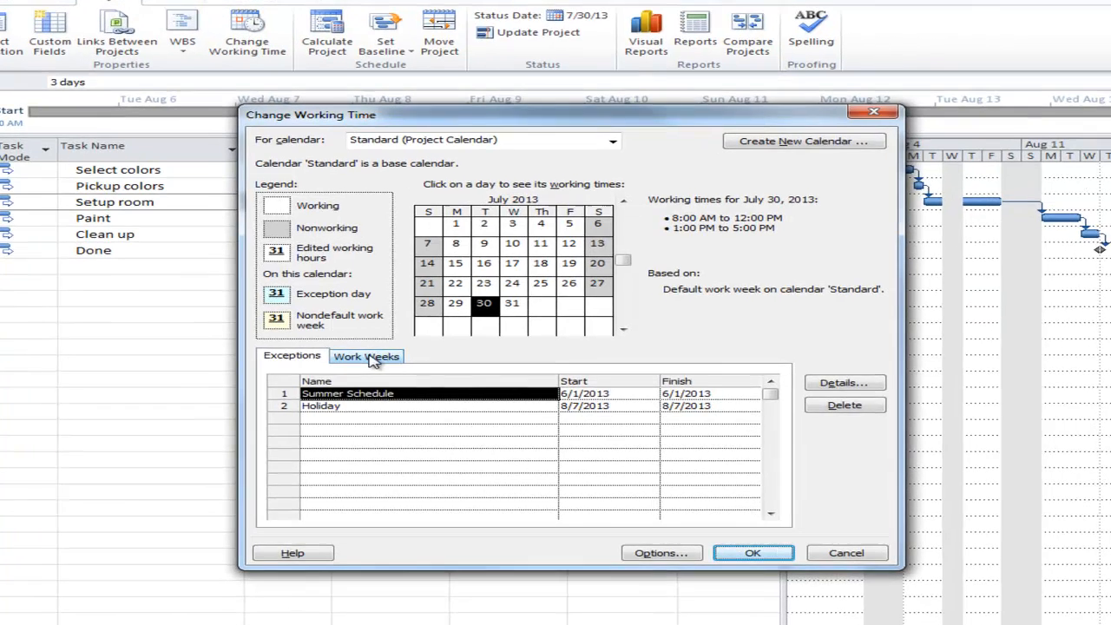
pyautogui.click(374, 359)
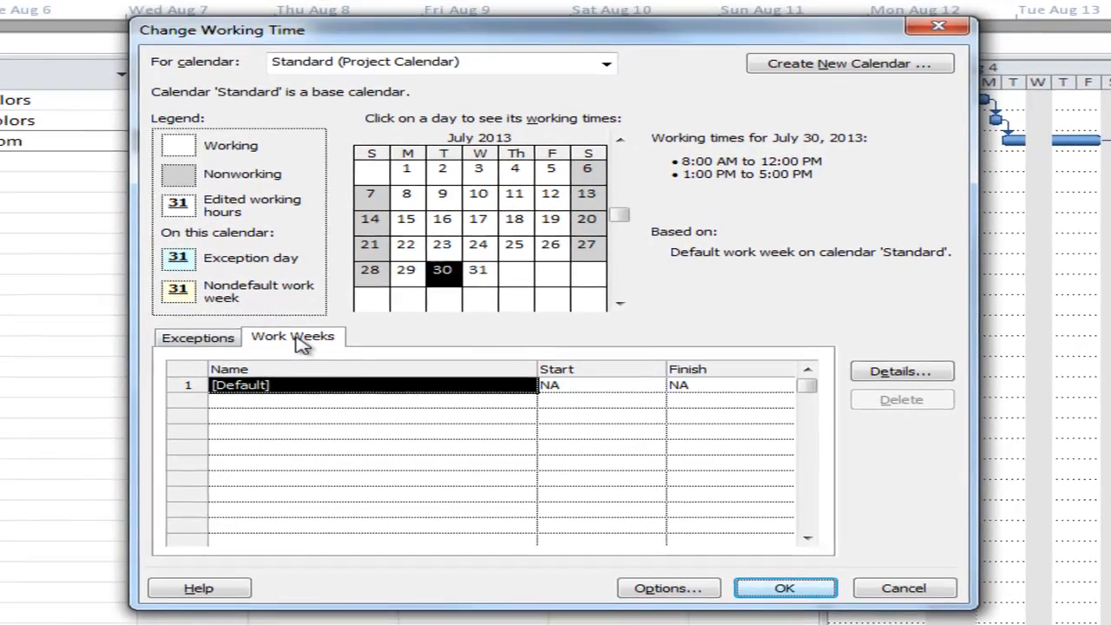
pyautogui.click(483, 251)
pyautogui.click(451, 222)
pyautogui.click(445, 193)
pyautogui.click(544, 198)
pyautogui.click(483, 224)
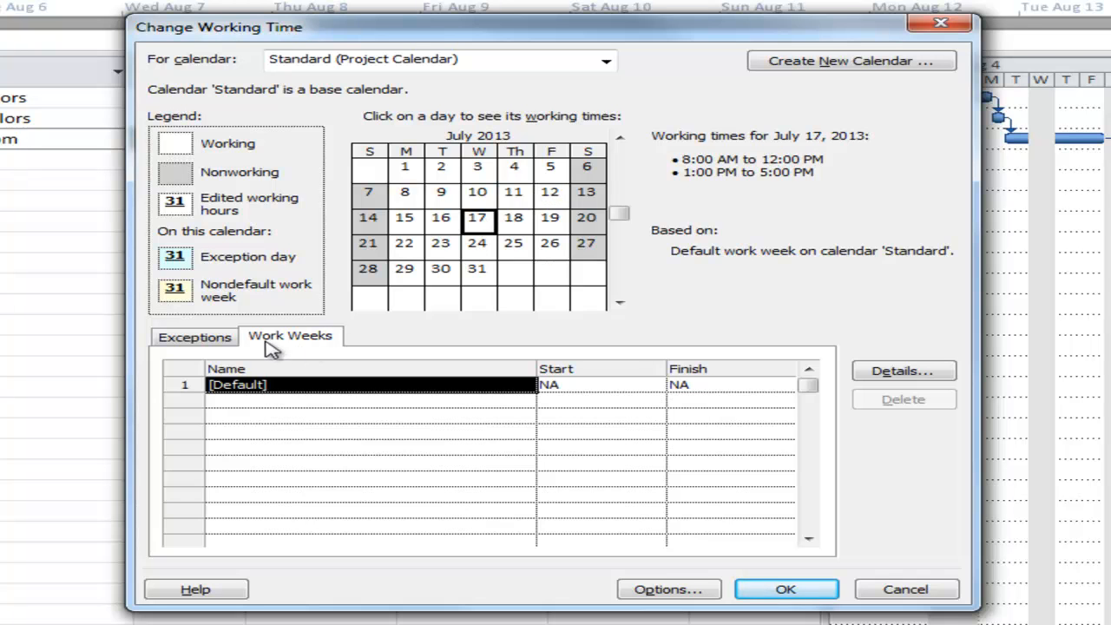
# Review the default work week's details for Monday, Tuesday and Friday without changing them
pyautogui.click(290, 384)
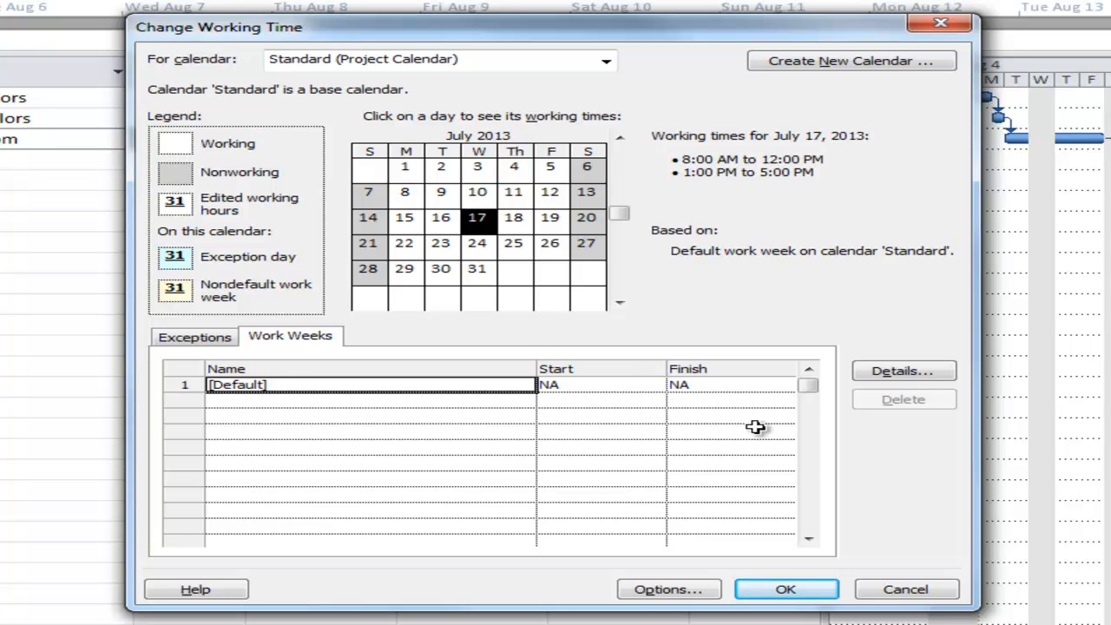
pyautogui.click(901, 373)
pyautogui.click(375, 281)
pyautogui.click(373, 296)
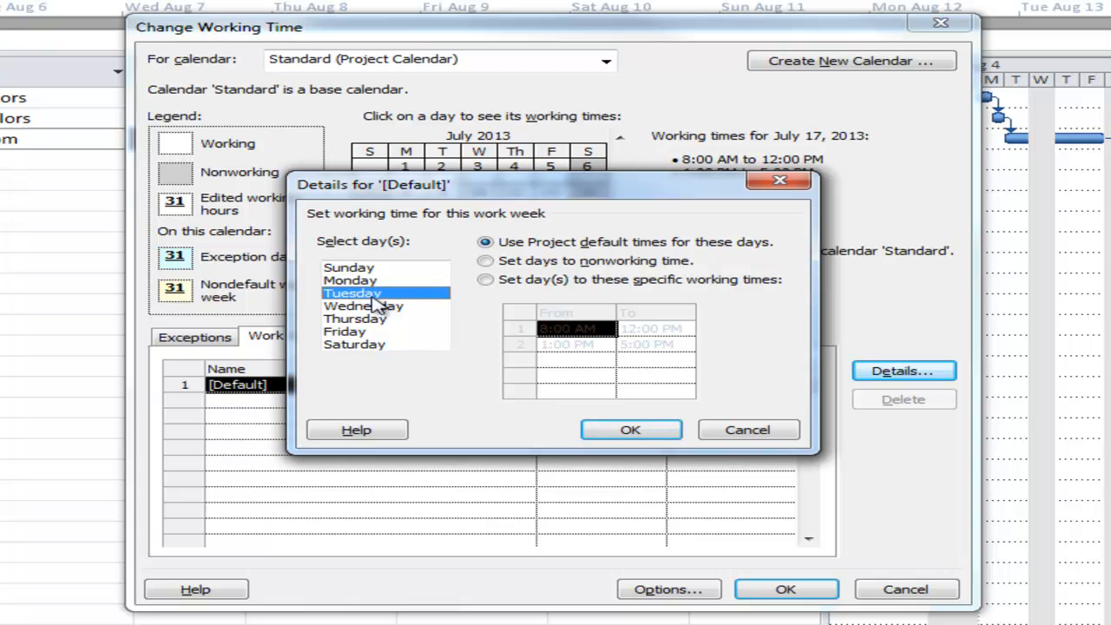
pyautogui.click(372, 335)
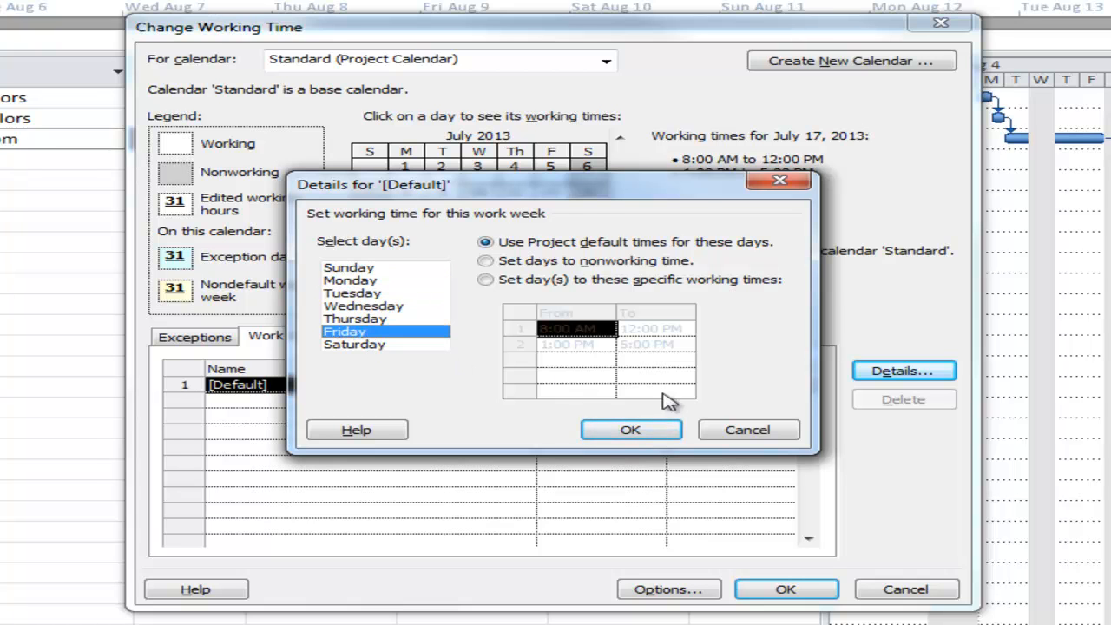
pyautogui.click(747, 431)
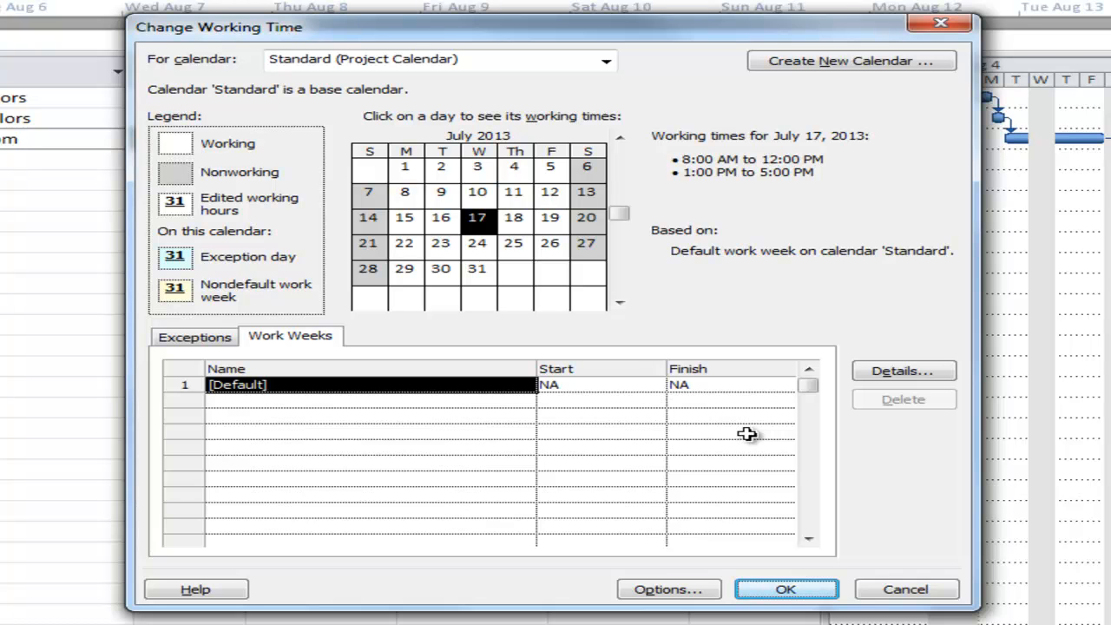
pyautogui.click(464, 400)
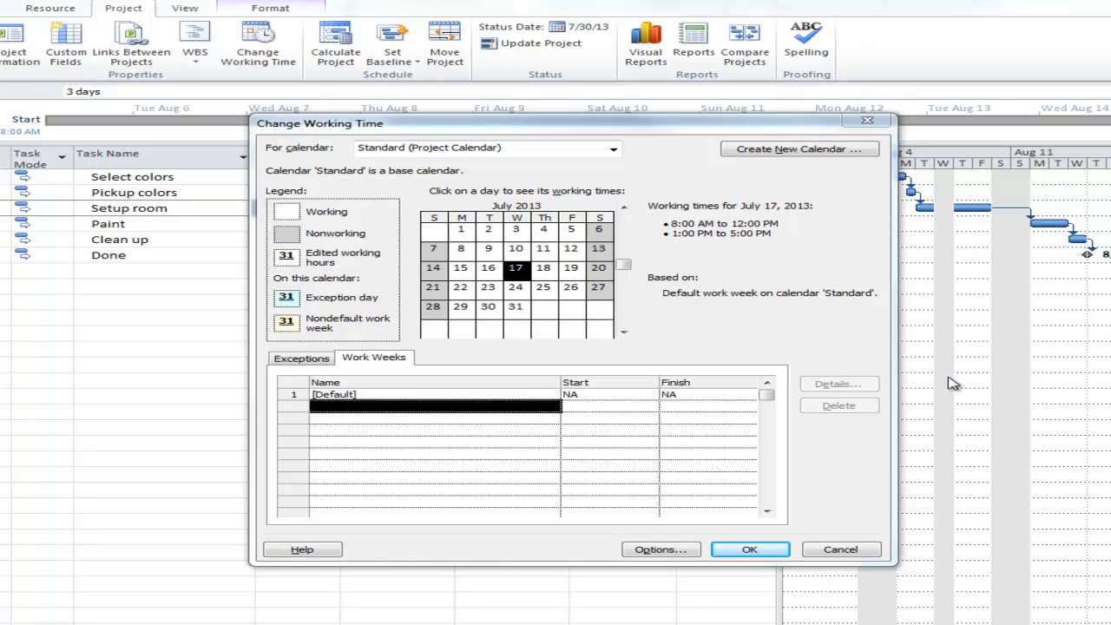
pyautogui.click(419, 396)
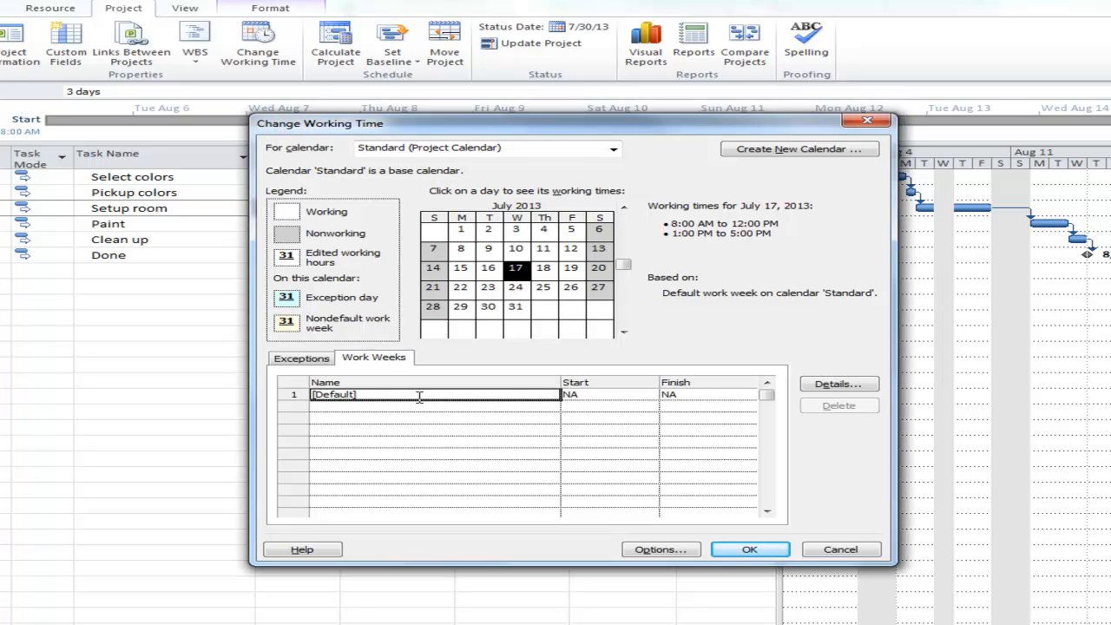
# Delete the Summer Schedule and Holiday exceptions from the Standard calendar and apply the change to the project
pyautogui.moveTo(543, 132); pyautogui.dragTo(478, 130)
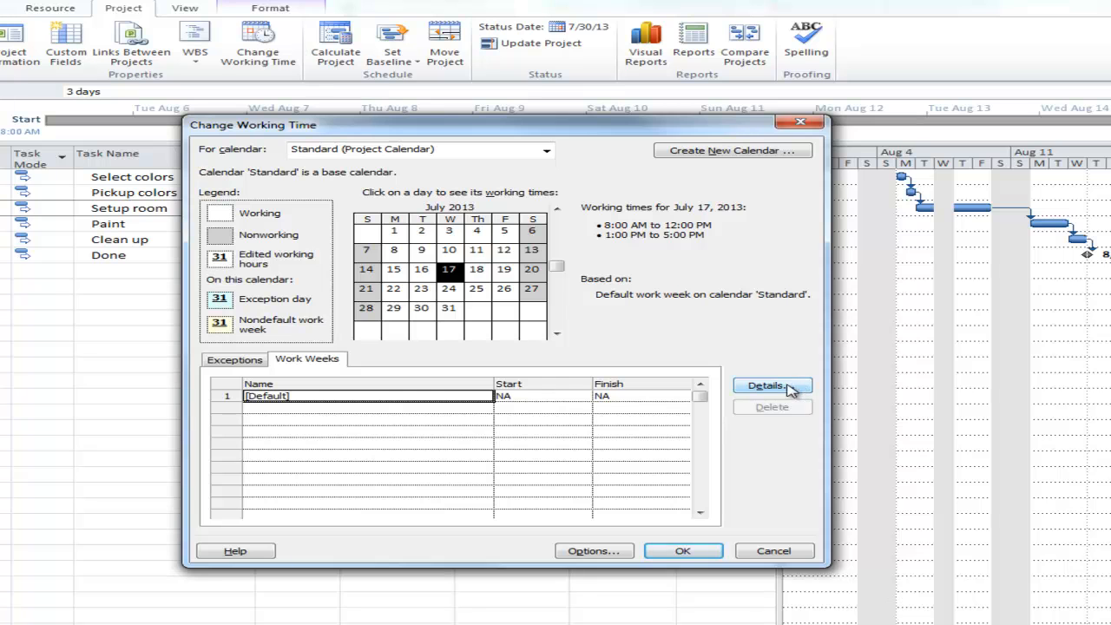
pyautogui.click(236, 361)
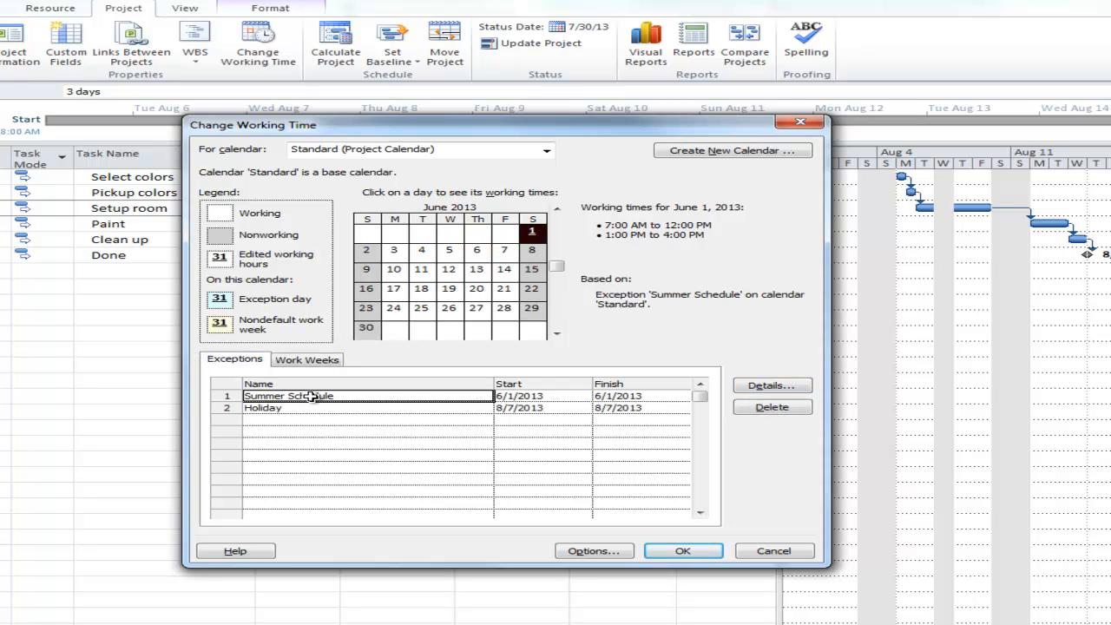
pyautogui.click(775, 407)
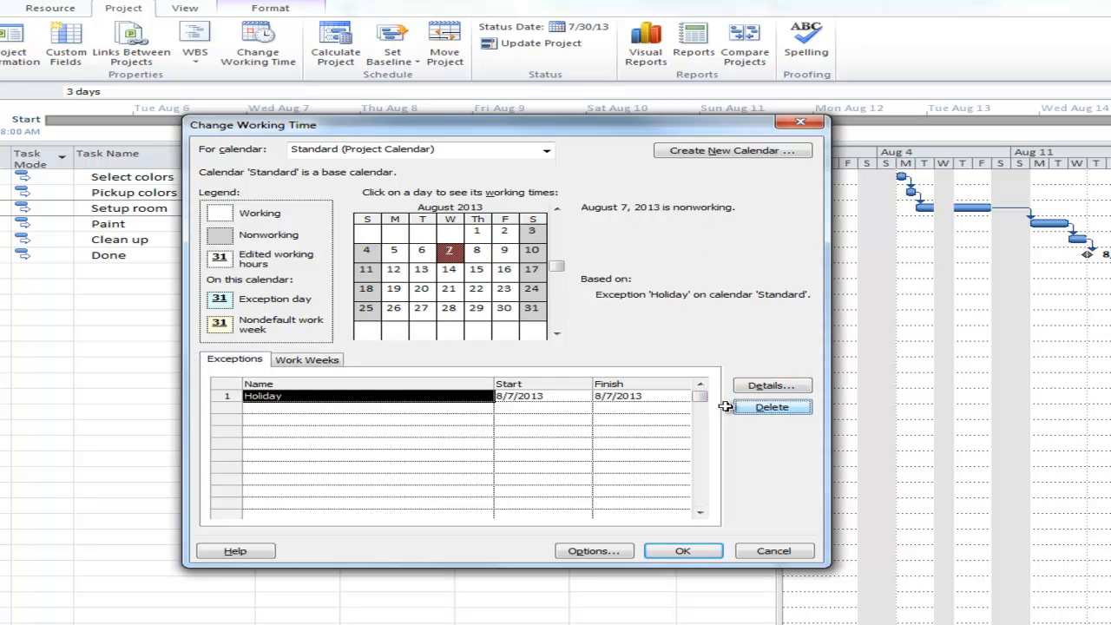
pyautogui.click(769, 410)
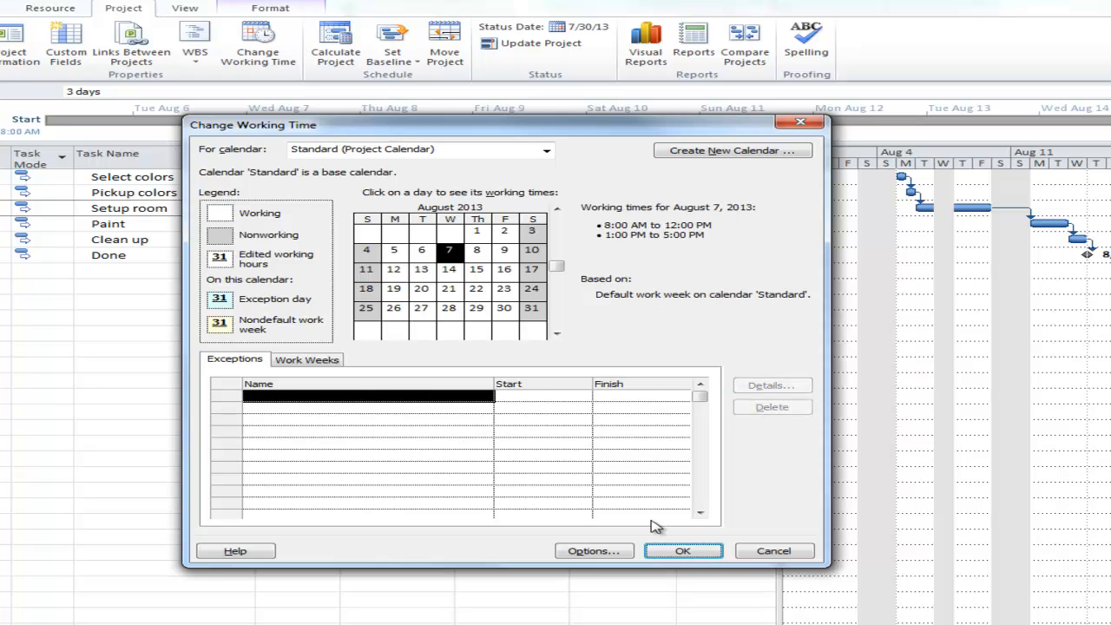
pyautogui.click(682, 550)
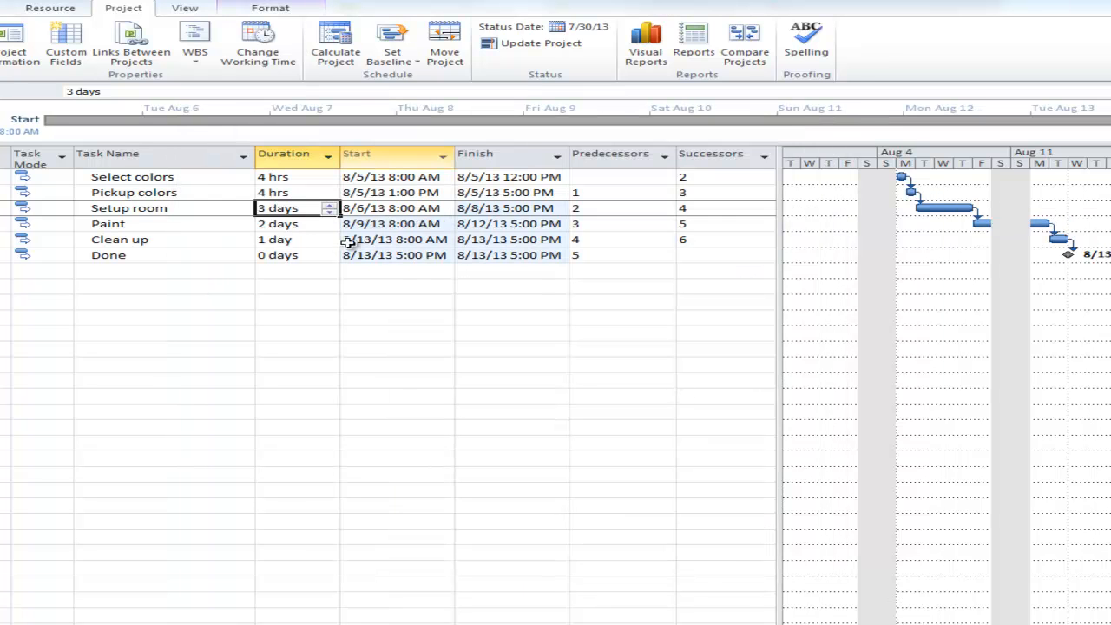
# Set the Setup room task's duration to 1 day
pyautogui.click(330, 213)
pyautogui.click(330, 213)
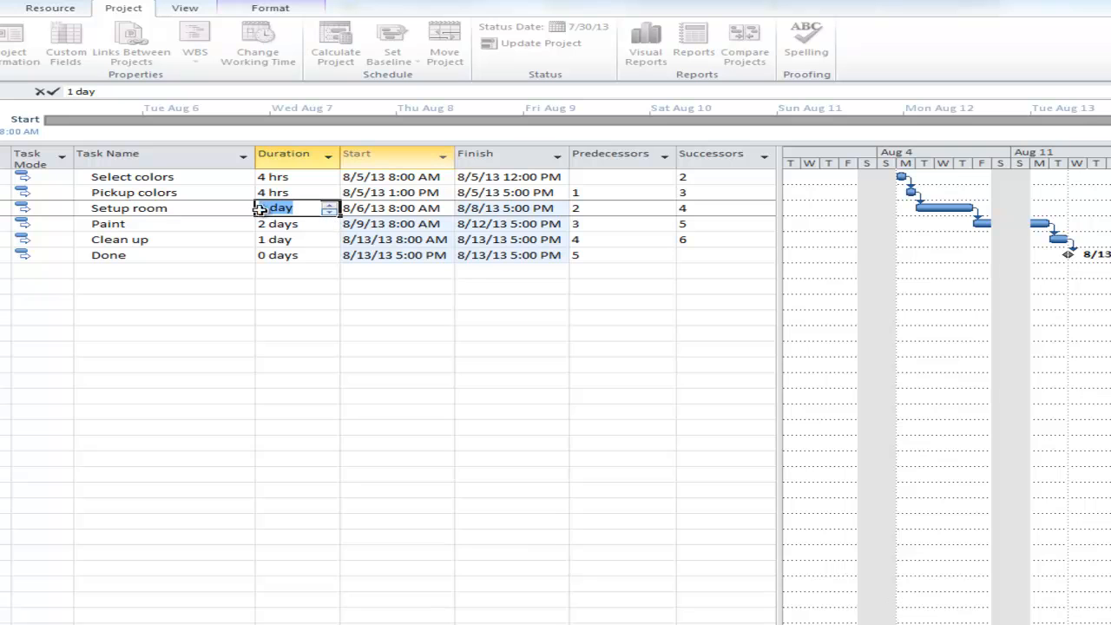
pyautogui.click(47, 90)
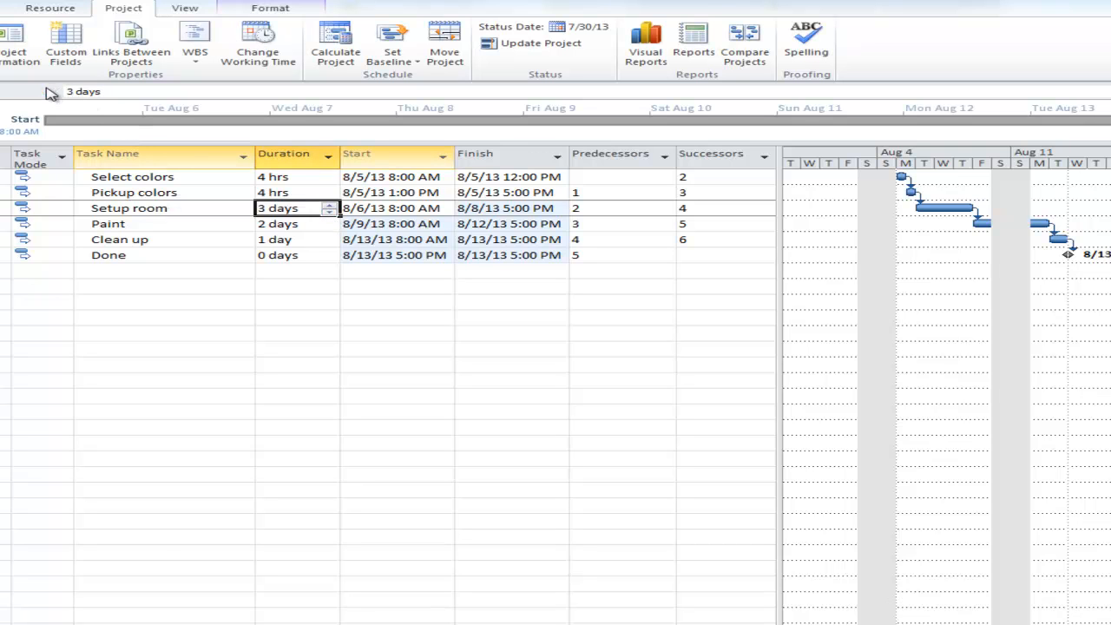
pyautogui.click(329, 214)
pyautogui.click(329, 213)
pyautogui.click(314, 224)
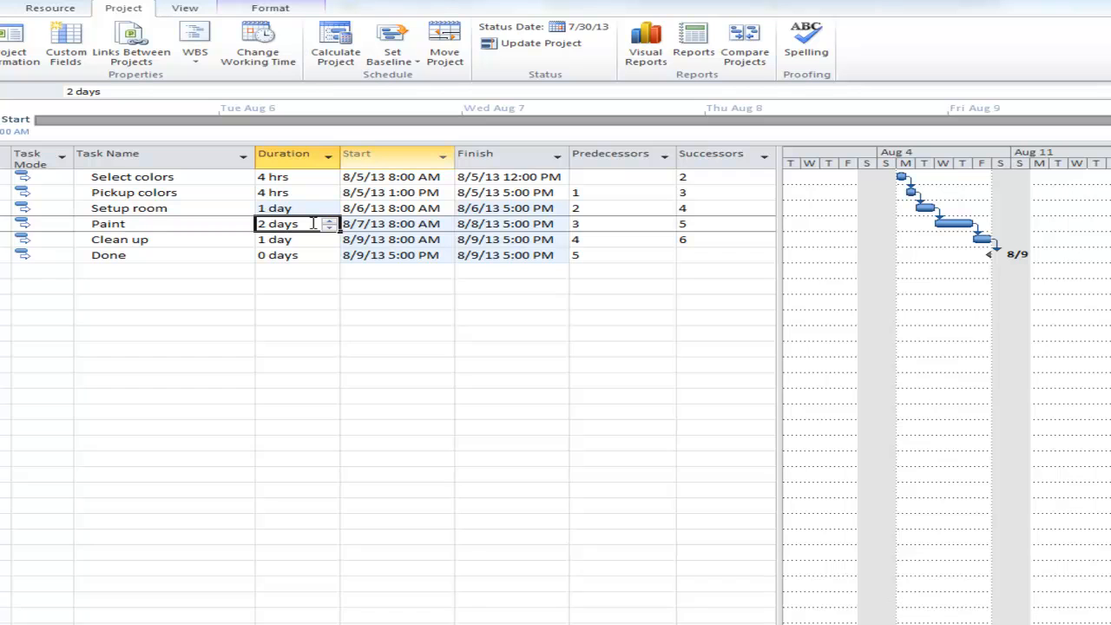
# In the Standard calendar's default work week, set the first Monday to Friday shift to start at 7:00 AM
pyautogui.click(258, 48)
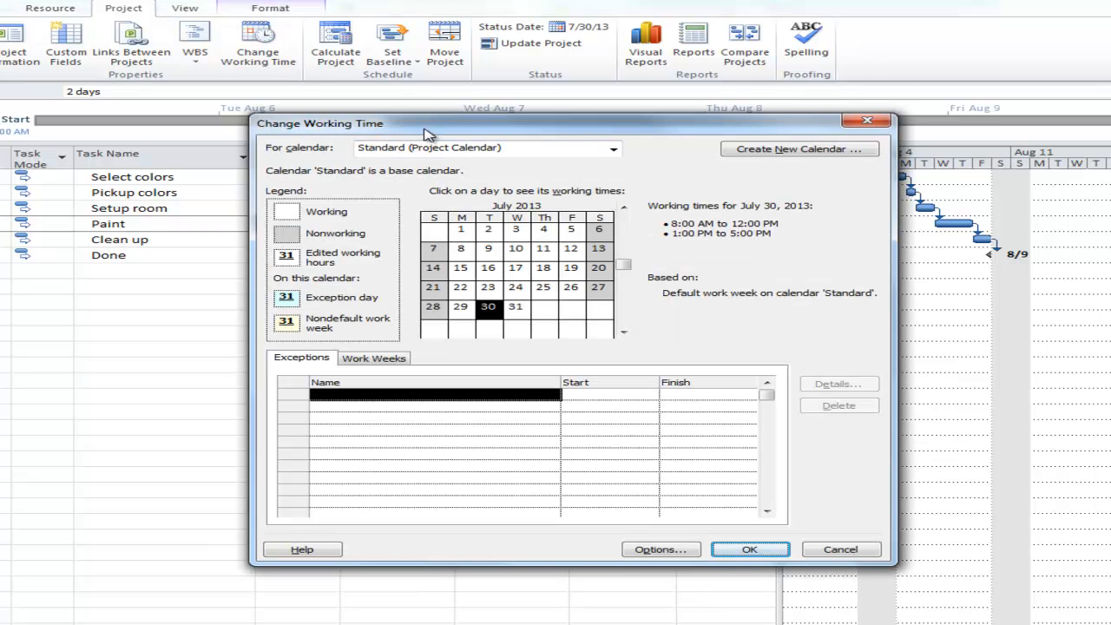
pyautogui.moveTo(428, 134); pyautogui.dragTo(463, 292)
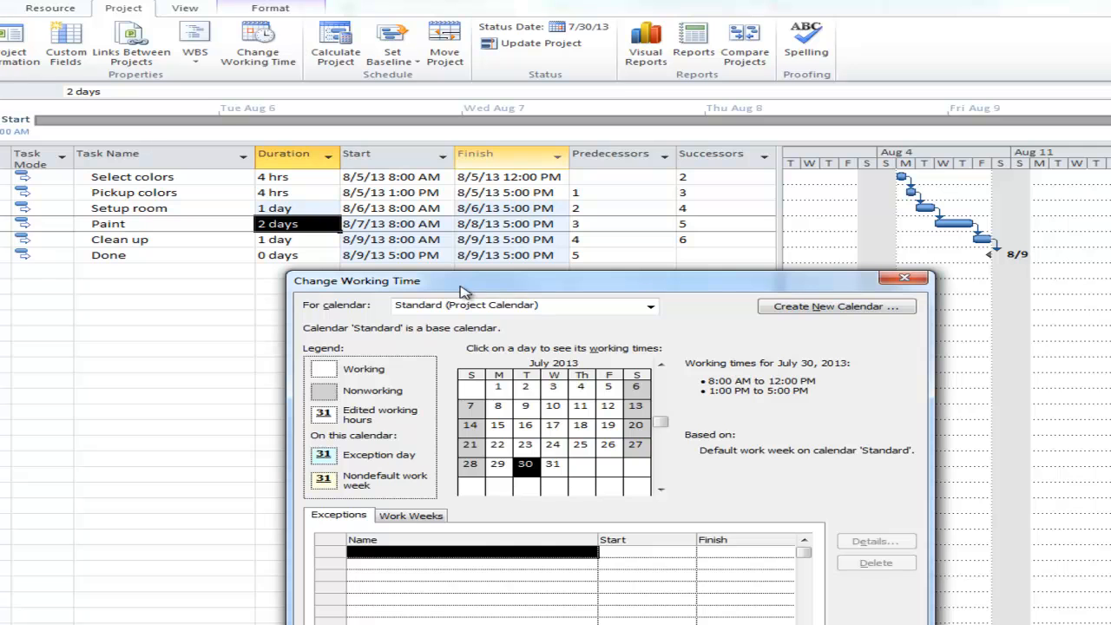
pyautogui.moveTo(463, 291); pyautogui.dragTo(564, 110)
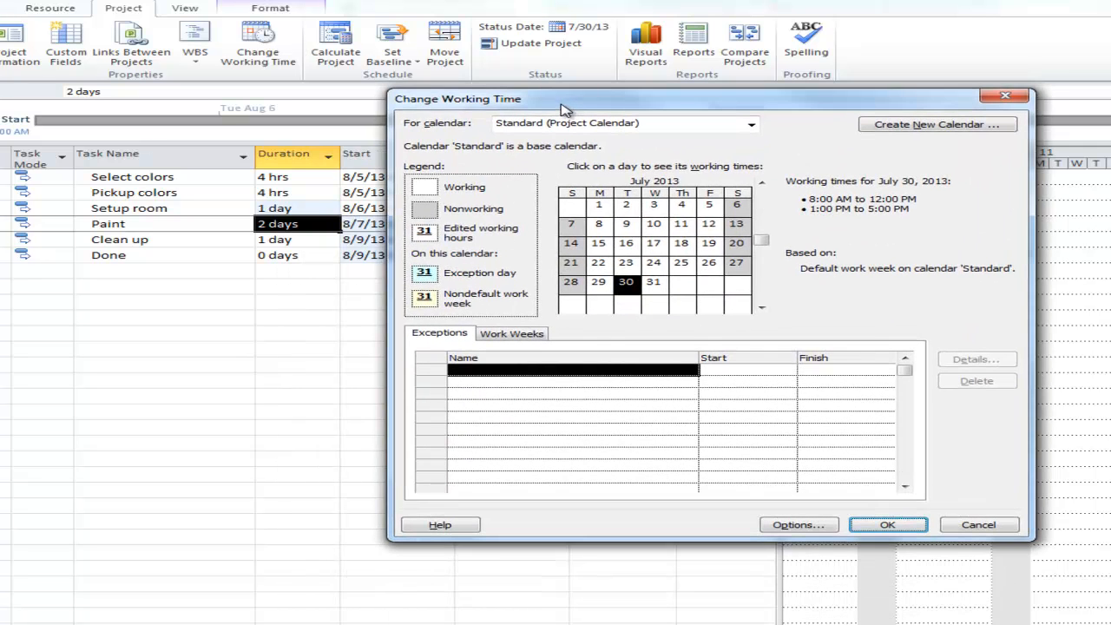
pyautogui.click(521, 344)
pyautogui.click(514, 371)
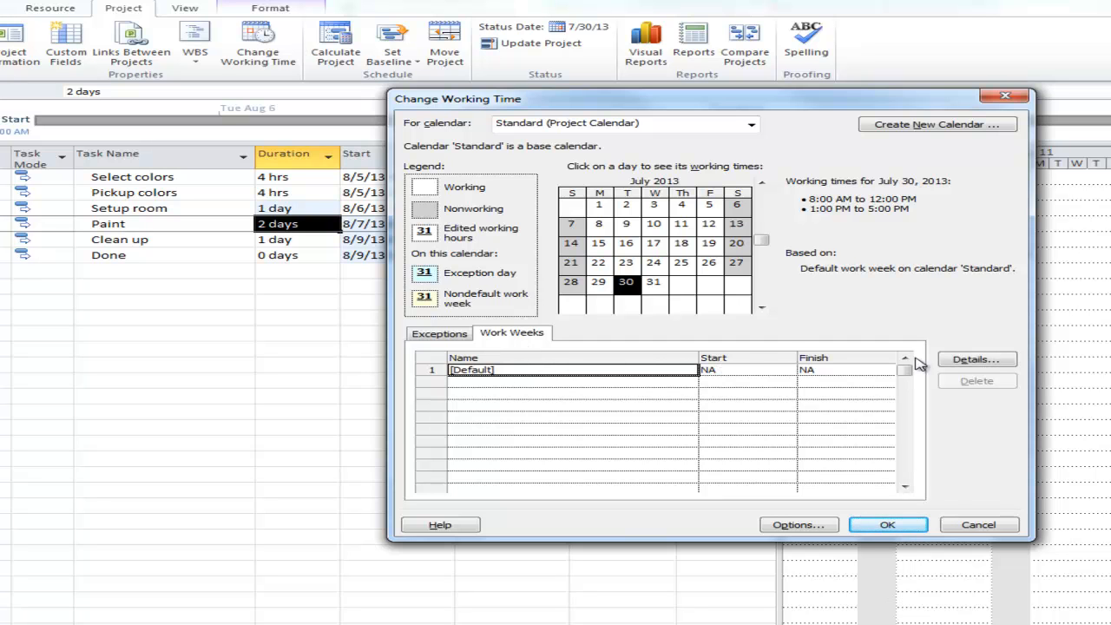
pyautogui.click(972, 360)
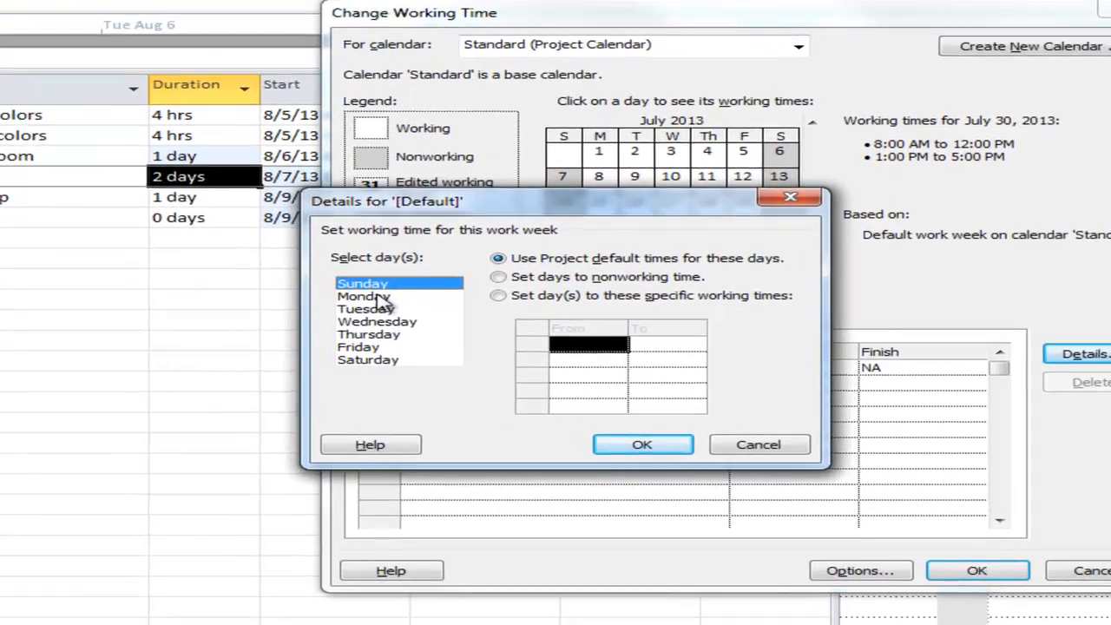
pyautogui.moveTo(386, 308); pyautogui.dragTo(409, 352)
pyautogui.click(469, 271)
pyautogui.click(606, 335)
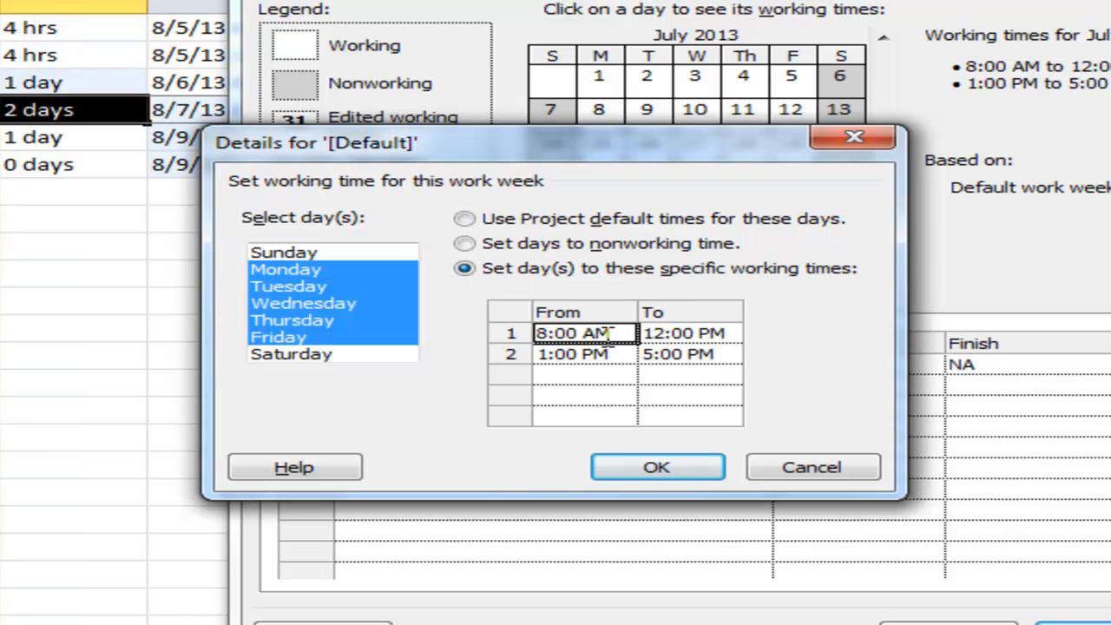
pyautogui.write('7 am')
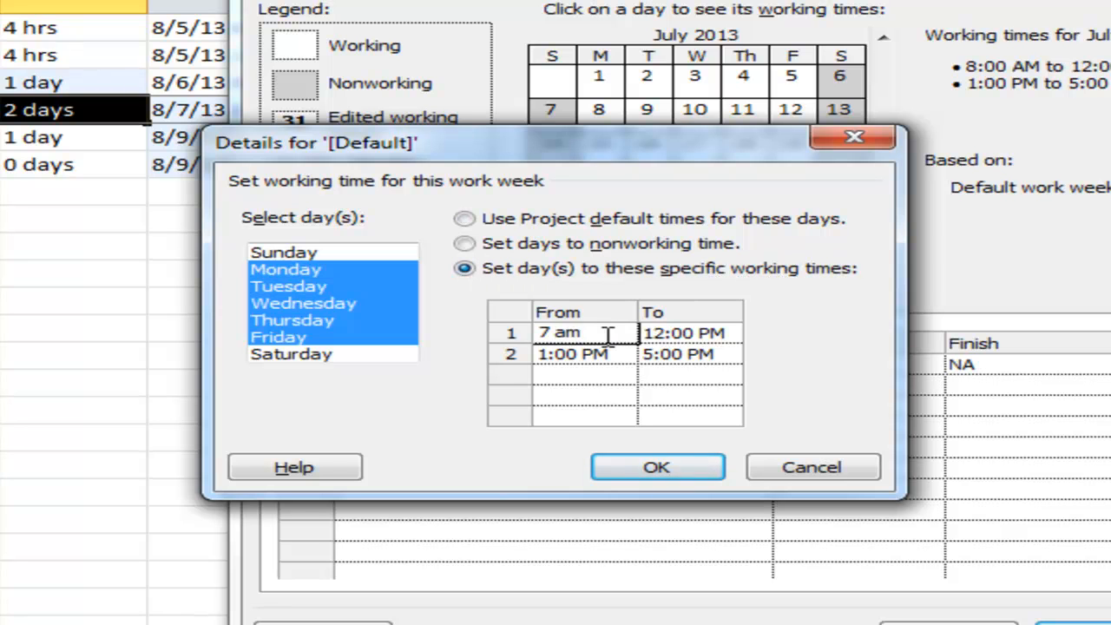
# End the first weekday shift at 11:00 AM and start the second shift at 12:00 PM
pyautogui.click(716, 336)
pyautogui.write('1')
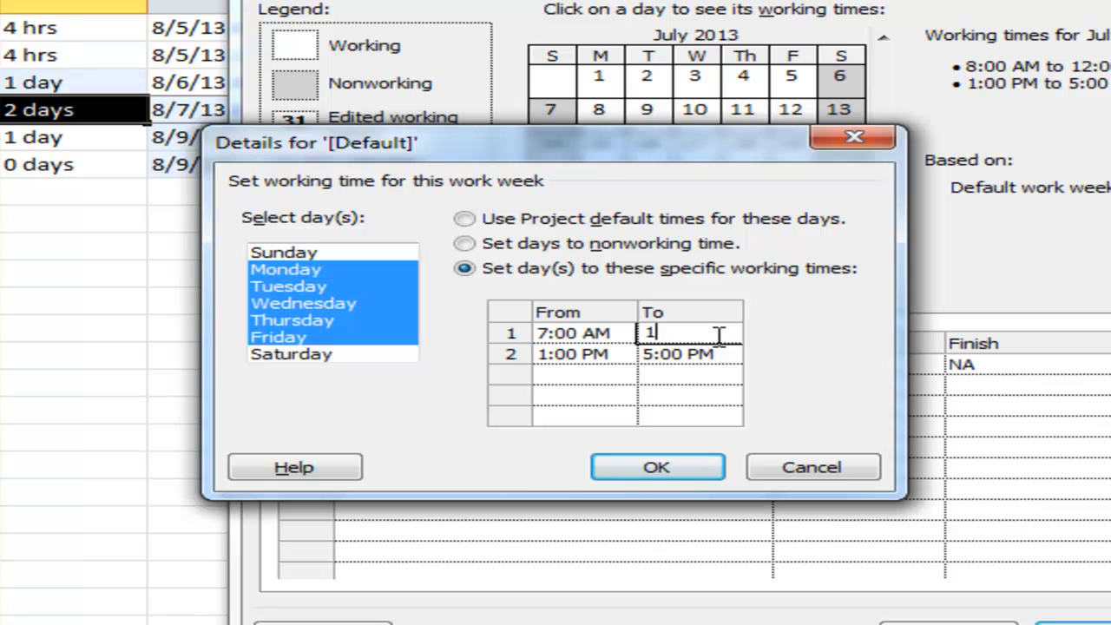
pyautogui.write('1 am')
pyautogui.click(586, 355)
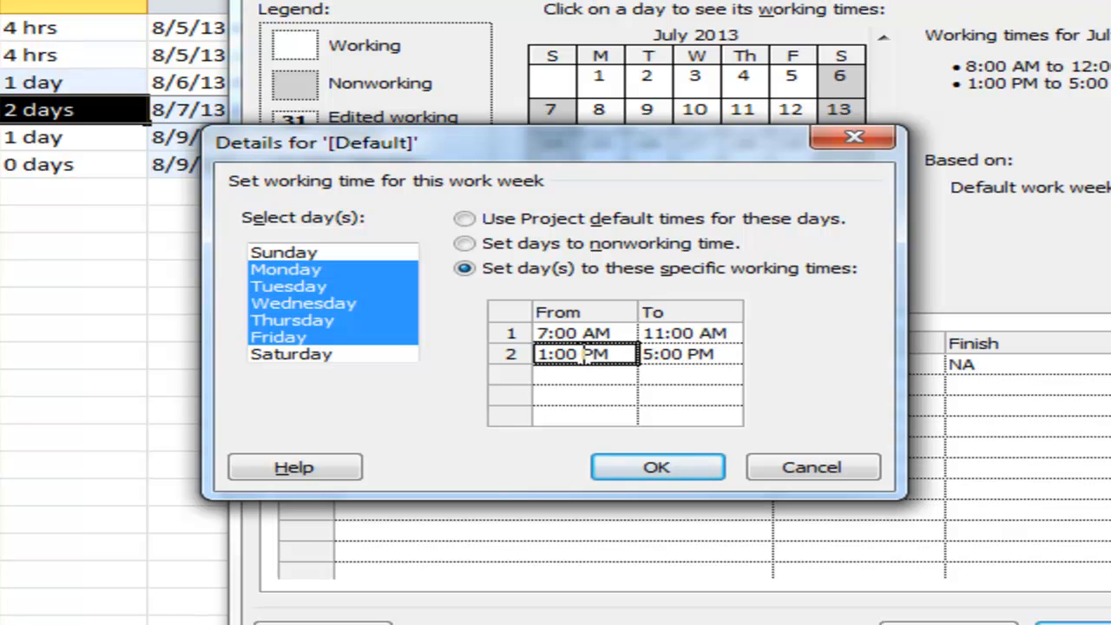
pyautogui.write('12 pm')
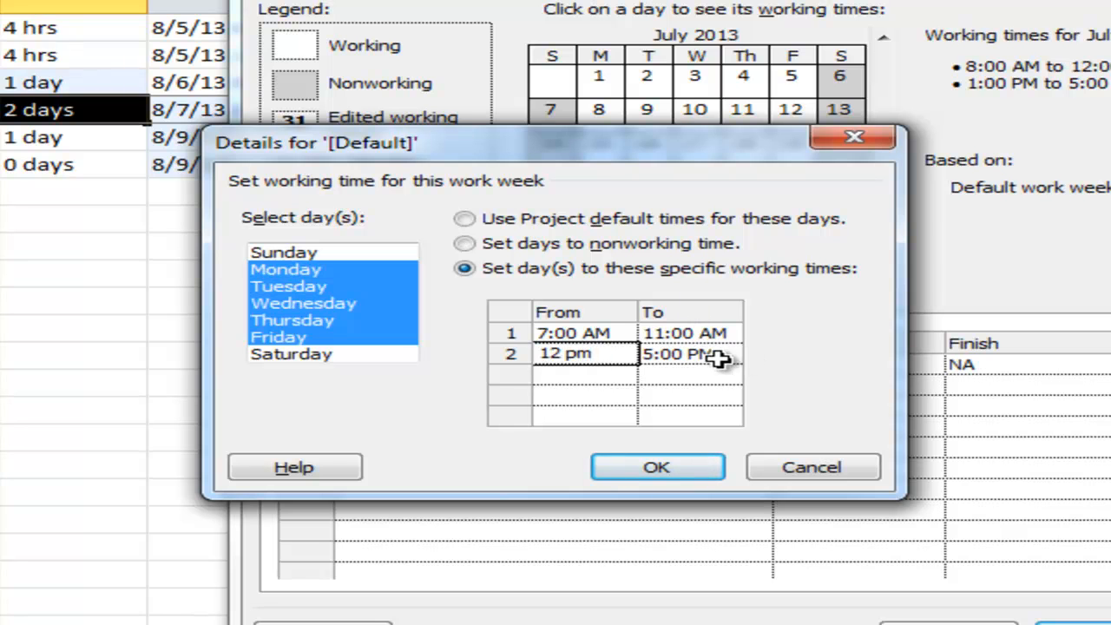
# End the first weekday shift at 12:00 PM, run the second from 1:00 PM to 6:00 PM, and accept the work week details
pyautogui.click(677, 334)
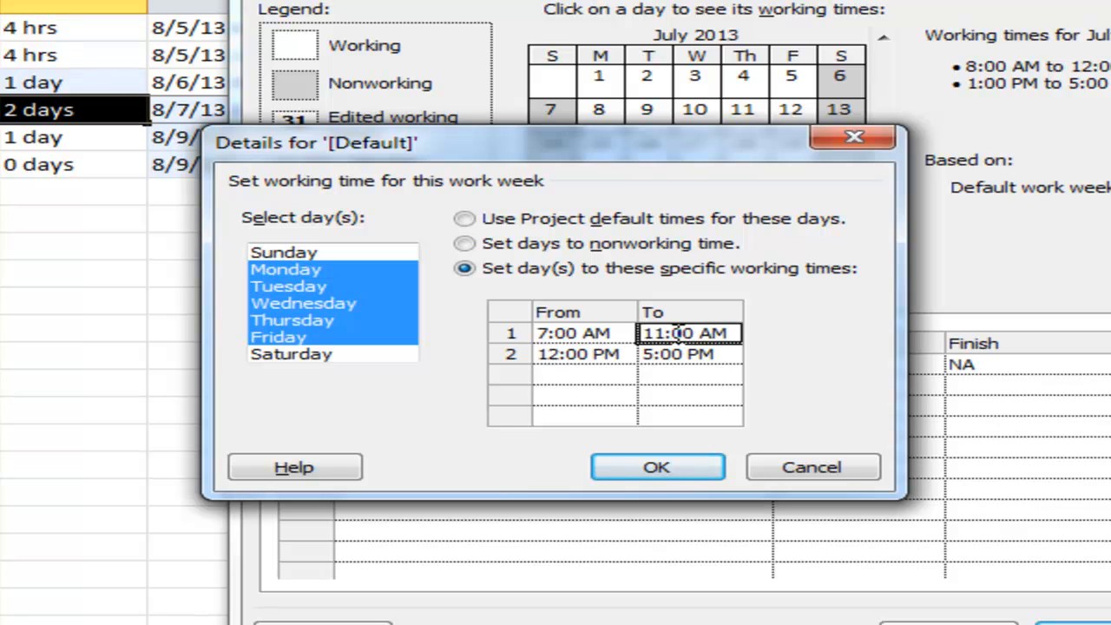
pyautogui.write('12 pm')
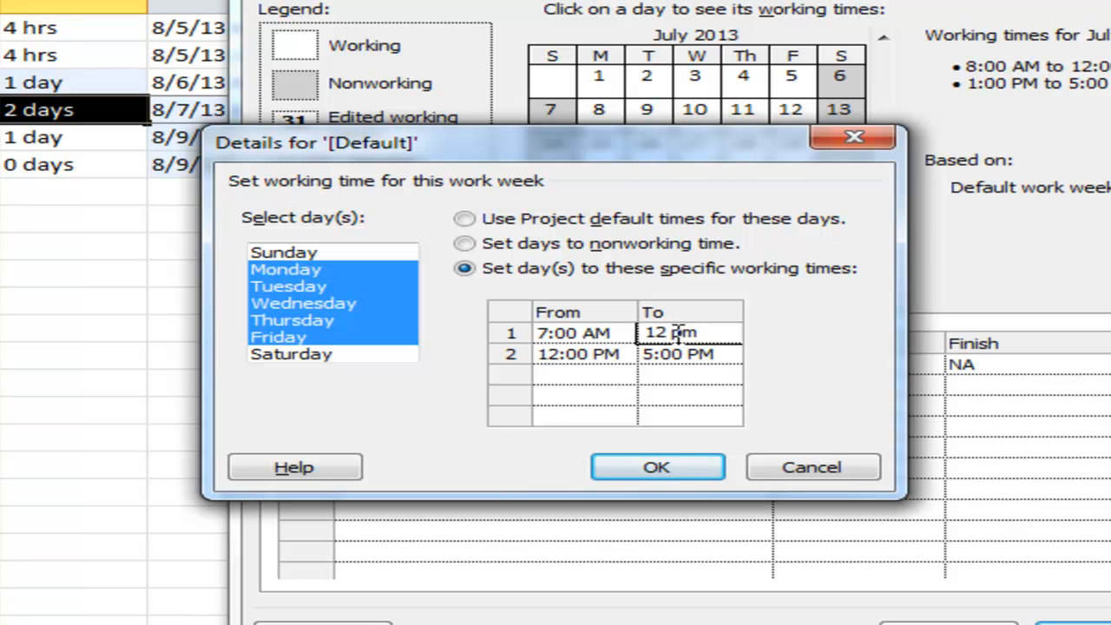
pyautogui.click(602, 351)
pyautogui.write('1 pm')
pyautogui.click(684, 361)
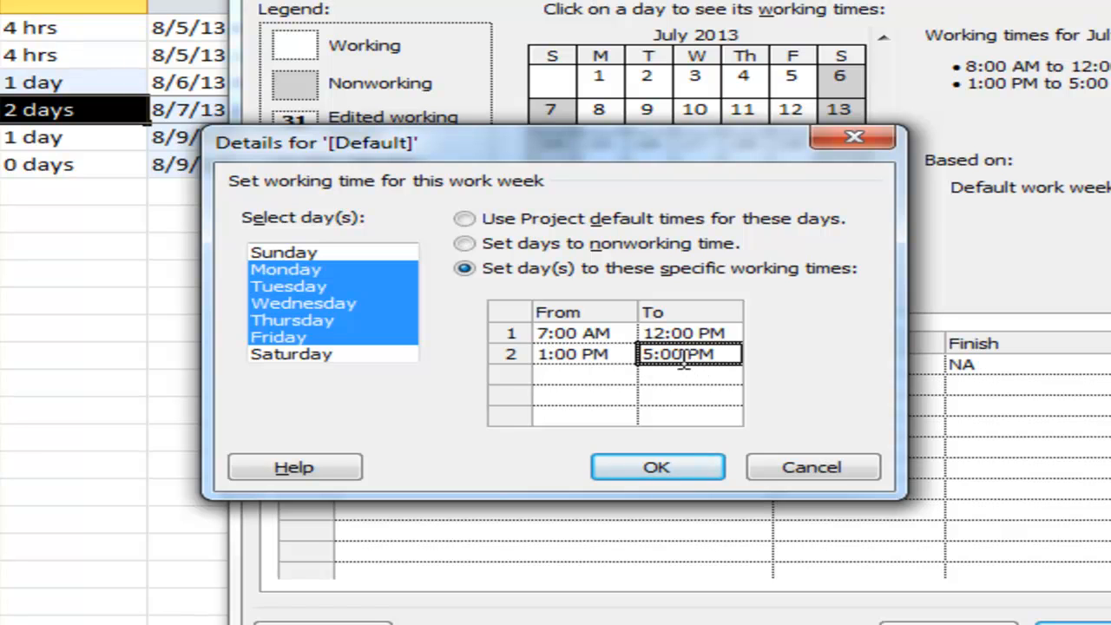
pyautogui.write('6')
pyautogui.click(600, 375)
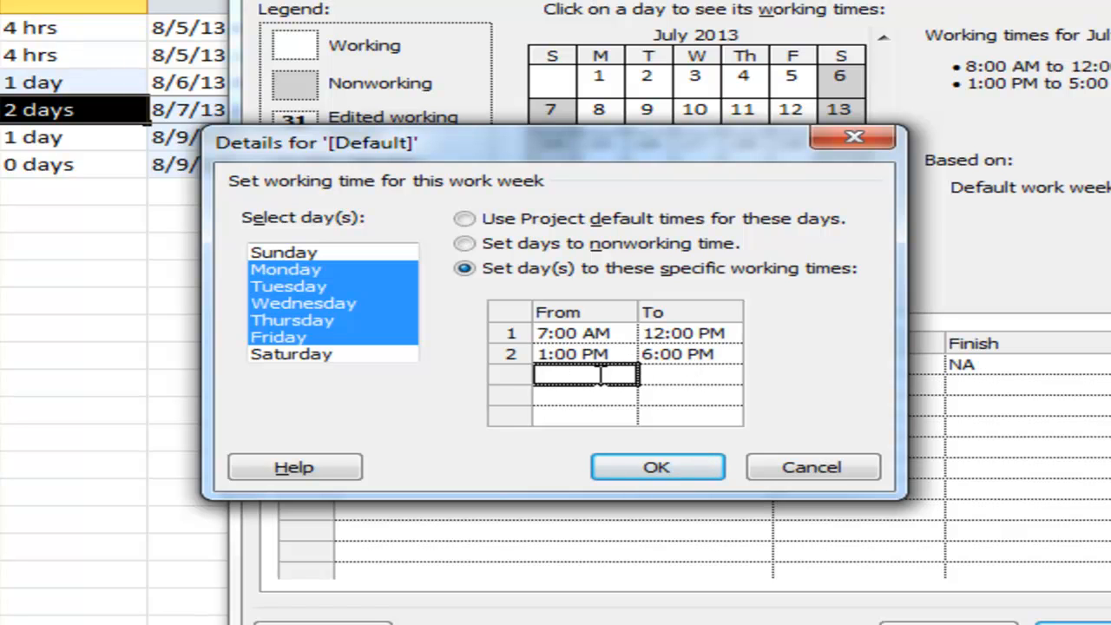
pyautogui.click(657, 468)
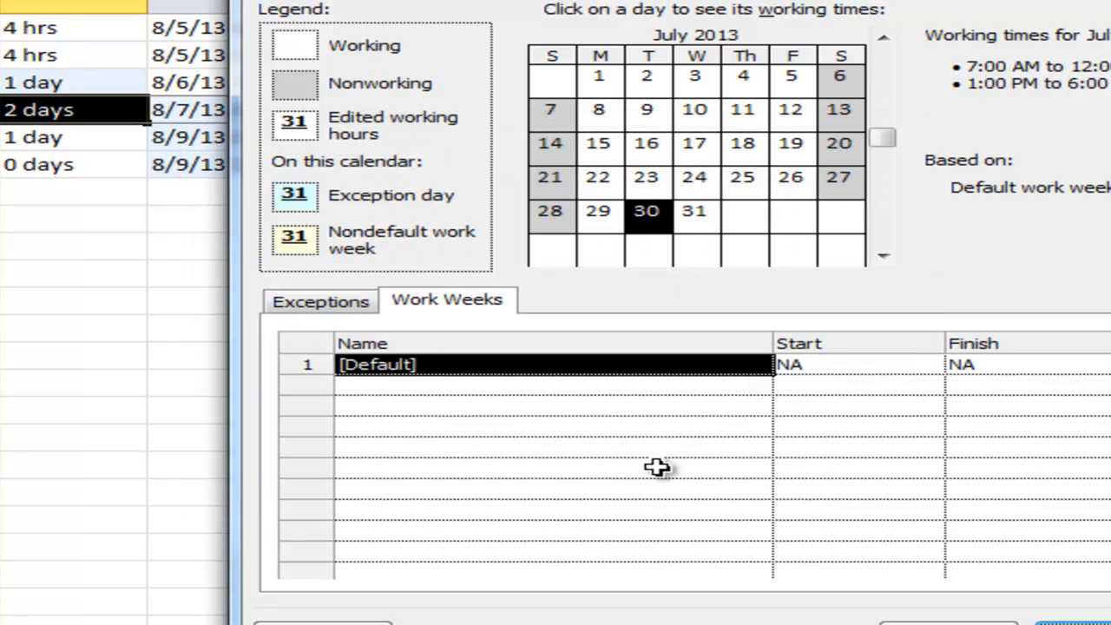
# Make Friday nonworking in the default work week and apply the calendar changes to the project
pyautogui.click(1110, 354)
pyautogui.click(279, 337)
pyautogui.click(465, 244)
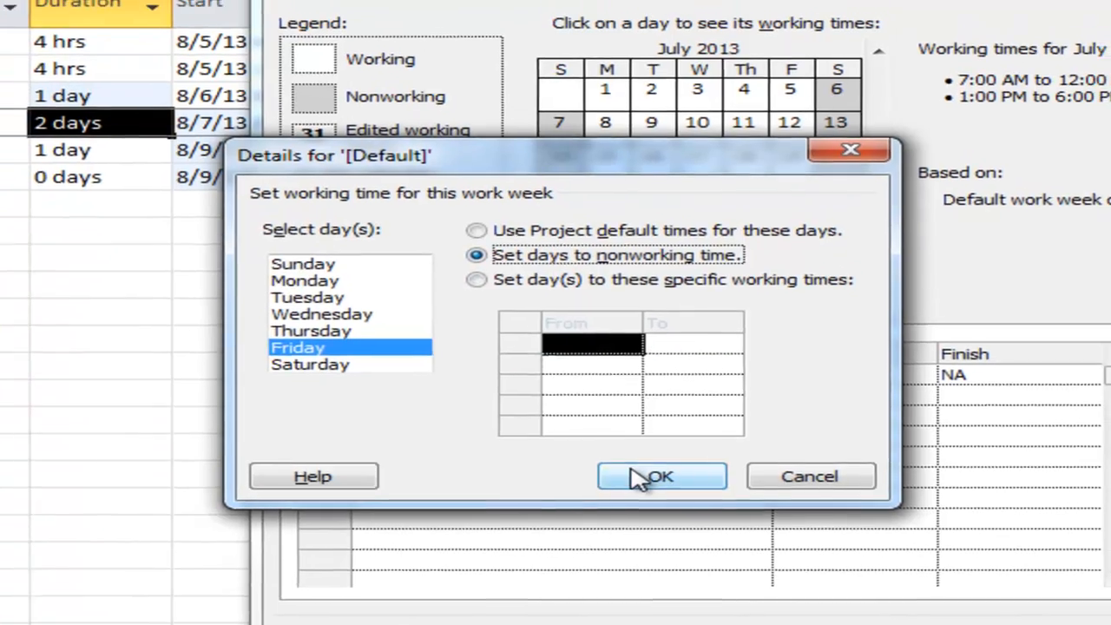
pyautogui.click(651, 469)
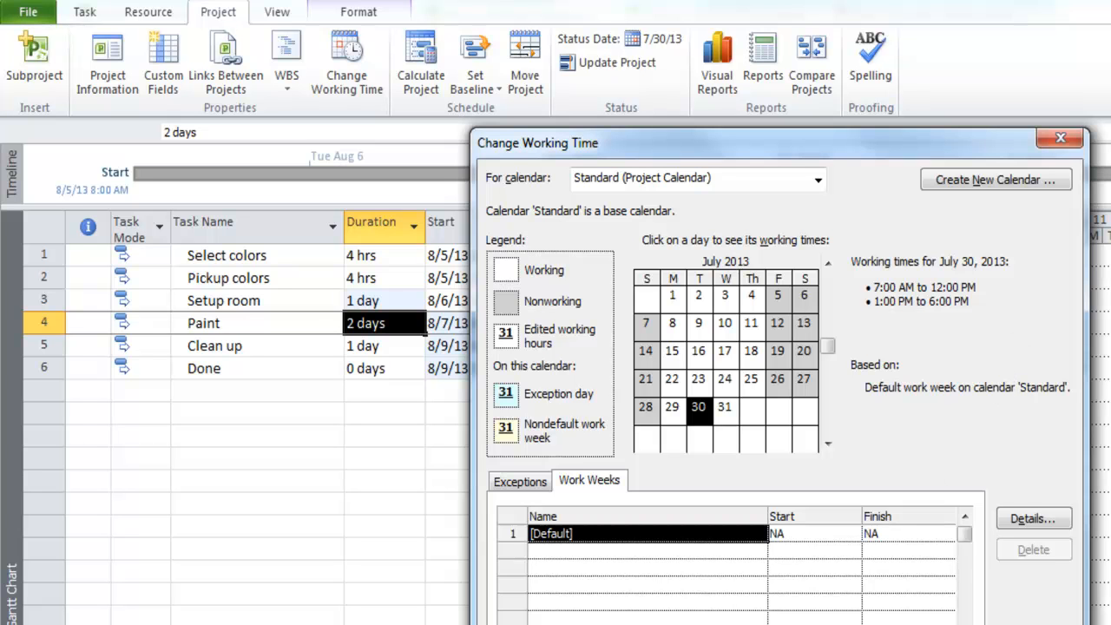
pyautogui.press('Return')
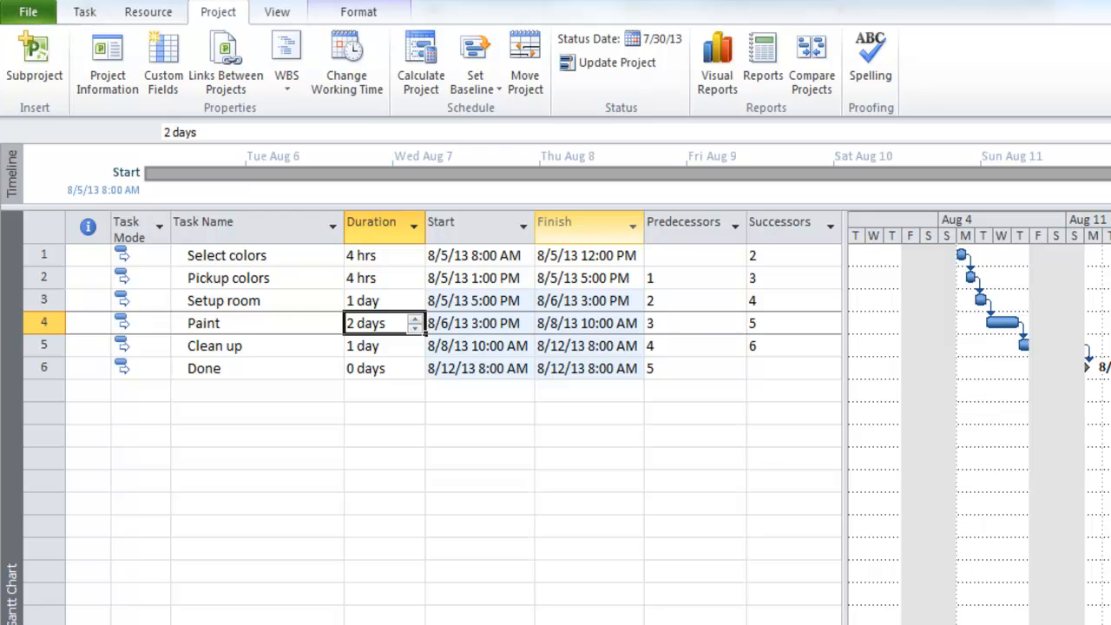
# Check the Select colors start time against the start date in the project information without changing anything
pyautogui.click(496, 257)
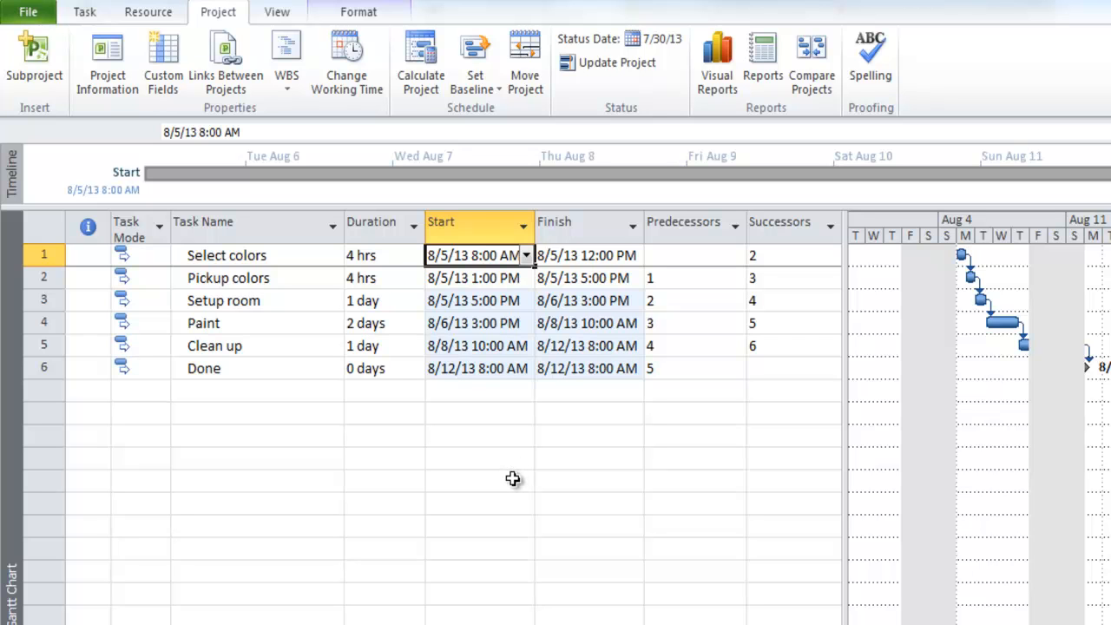
pyautogui.click(97, 73)
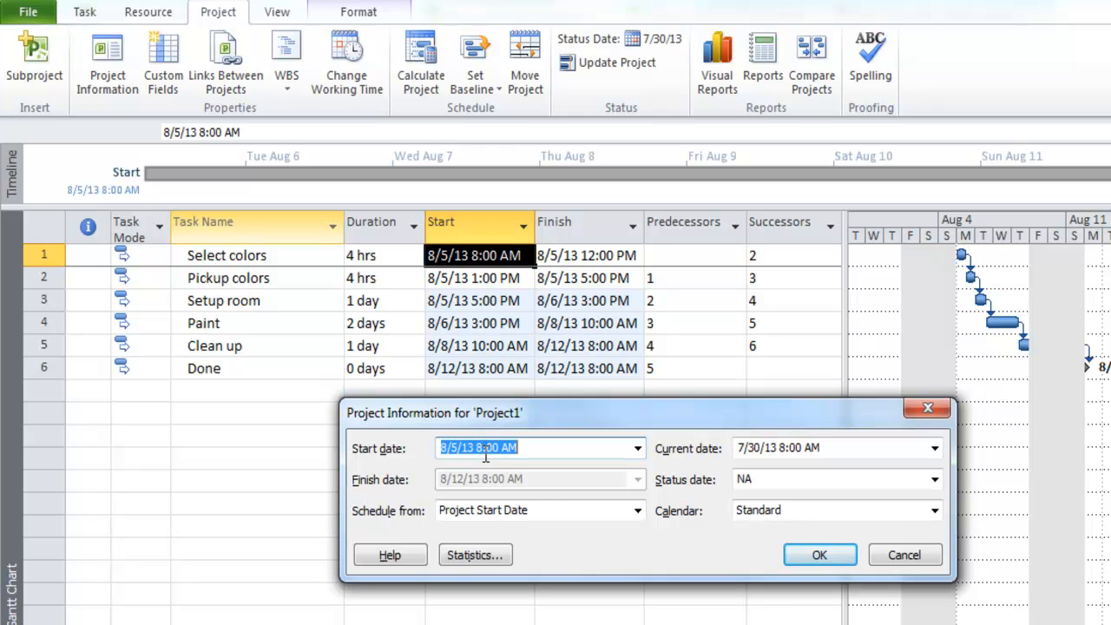
pyautogui.click(886, 559)
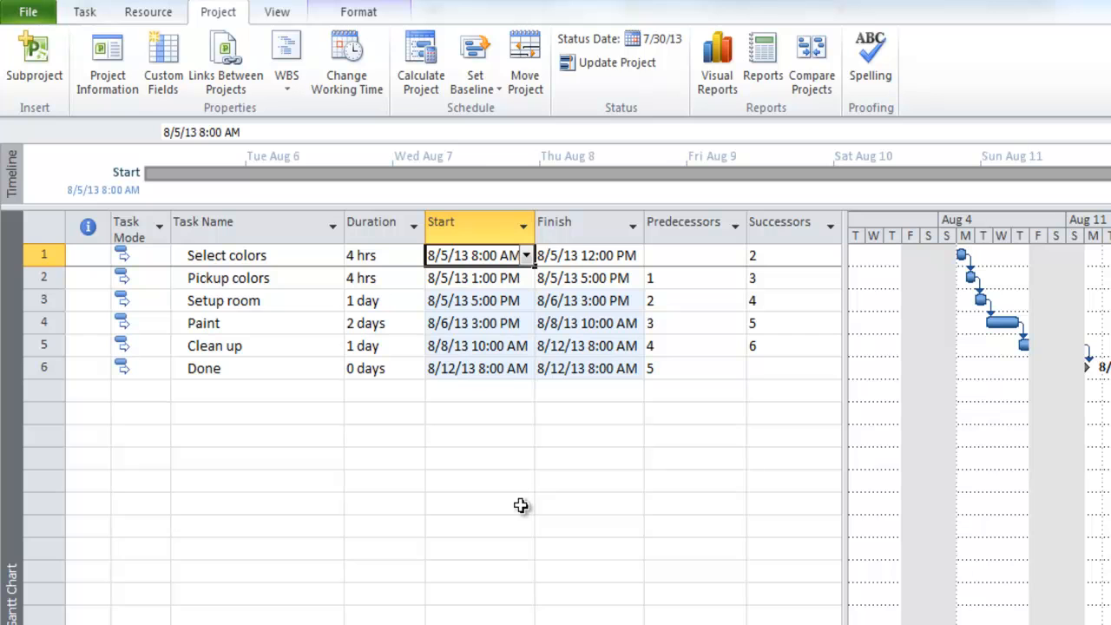
# Review the default start and end times in the project's schedule options, leaving them as they are
pyautogui.click(26, 12)
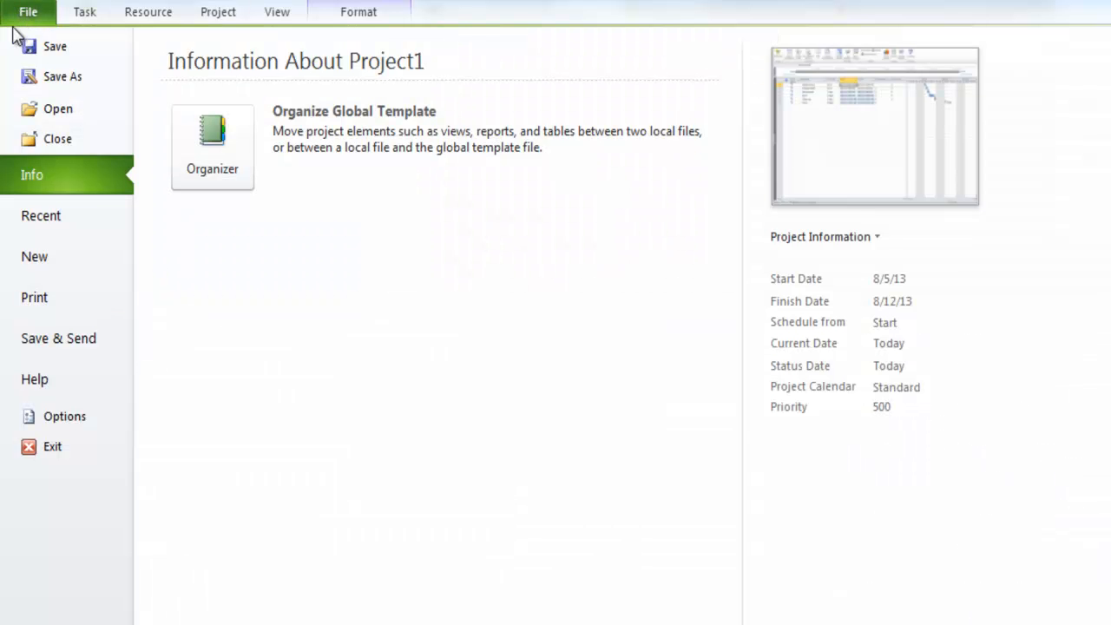
pyautogui.click(53, 416)
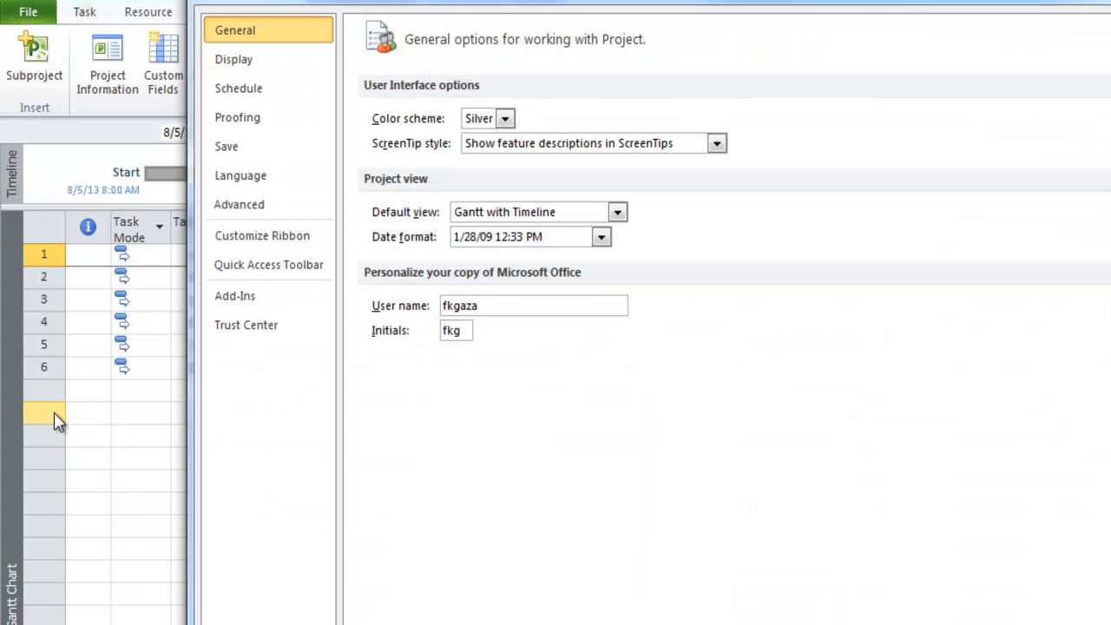
pyautogui.click(241, 93)
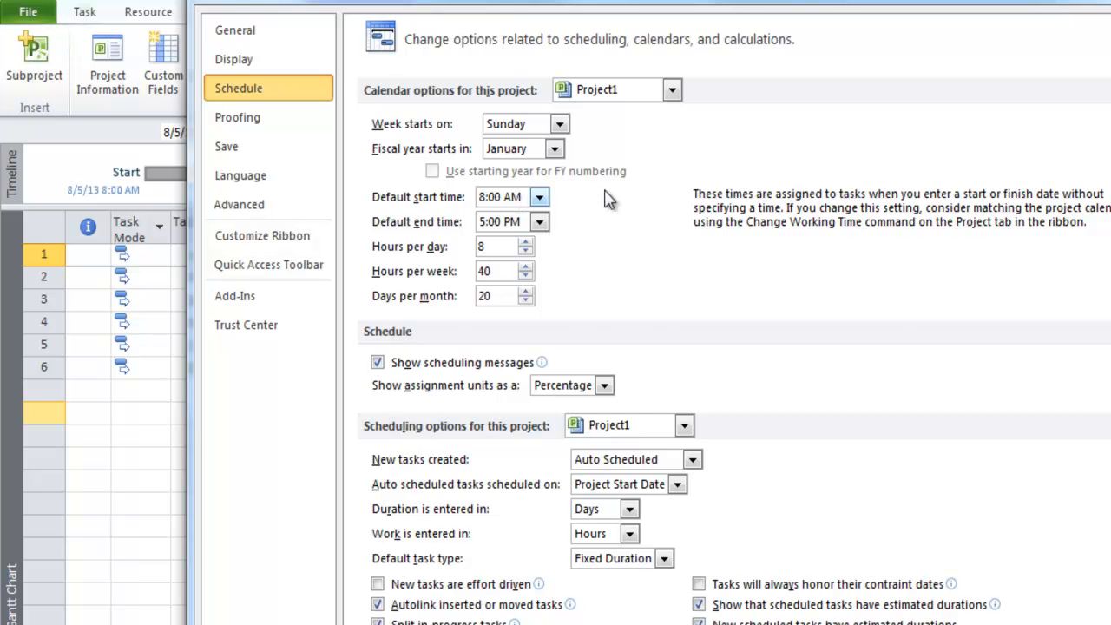
pyautogui.click(1110, 2)
pyautogui.click(513, 253)
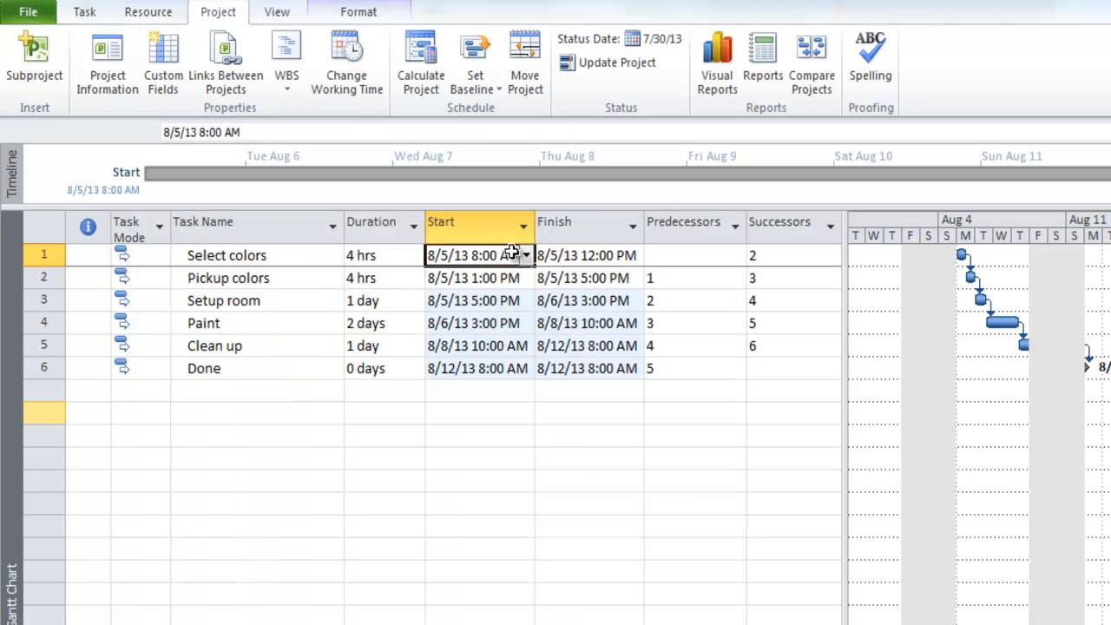
# In the schedule options for Project1, set the default start time to 7:00 AM and the default end time to 6:00 PM
pyautogui.click(27, 13)
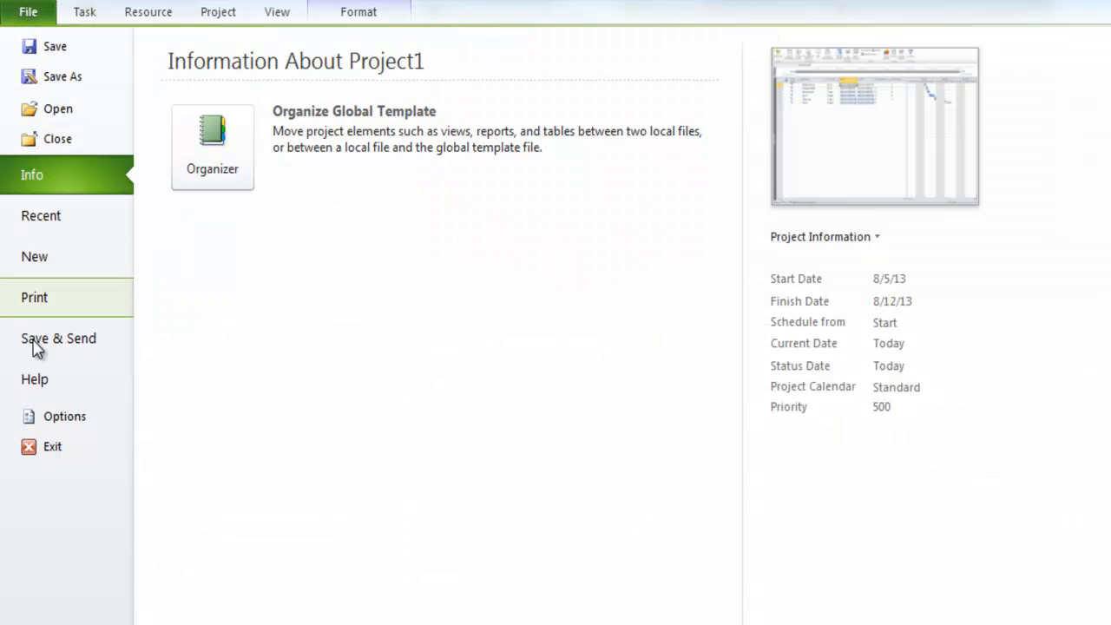
pyautogui.click(60, 418)
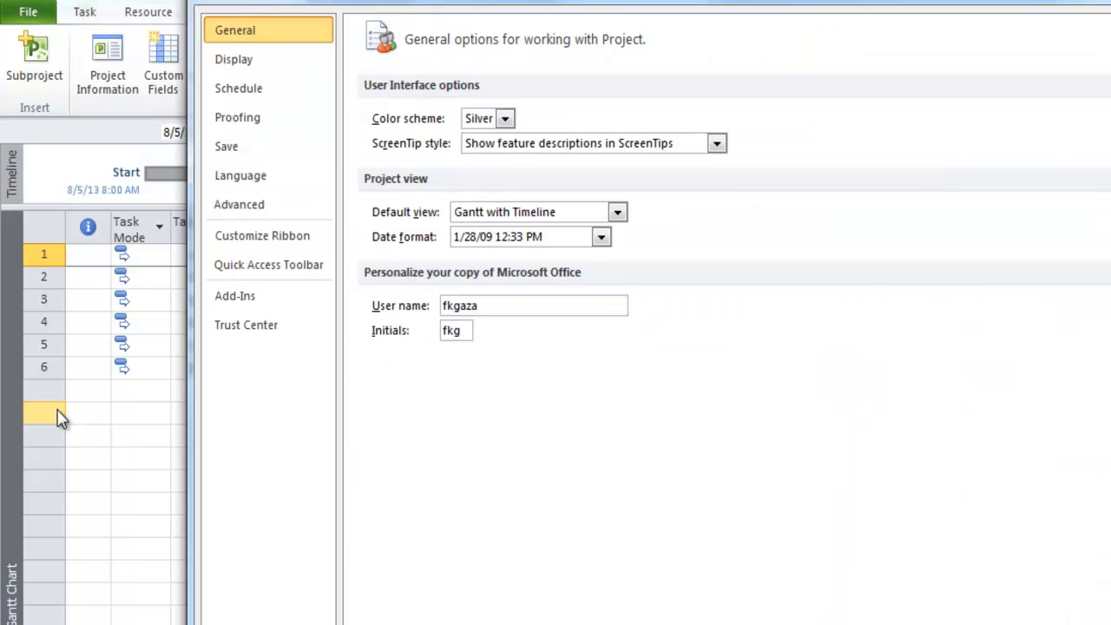
pyautogui.click(263, 91)
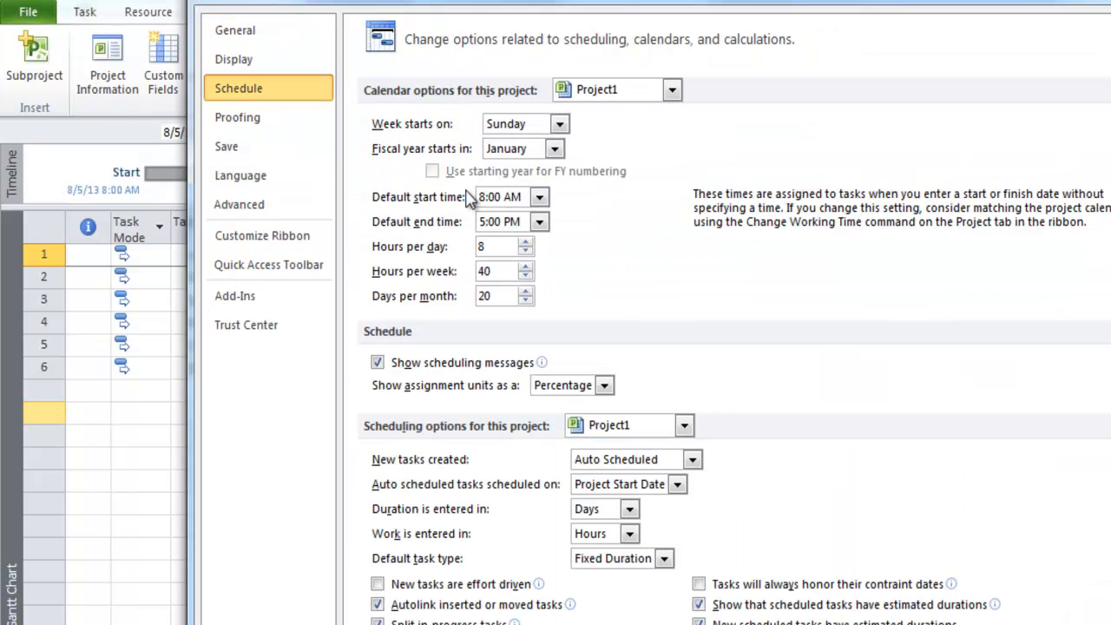
pyautogui.click(539, 198)
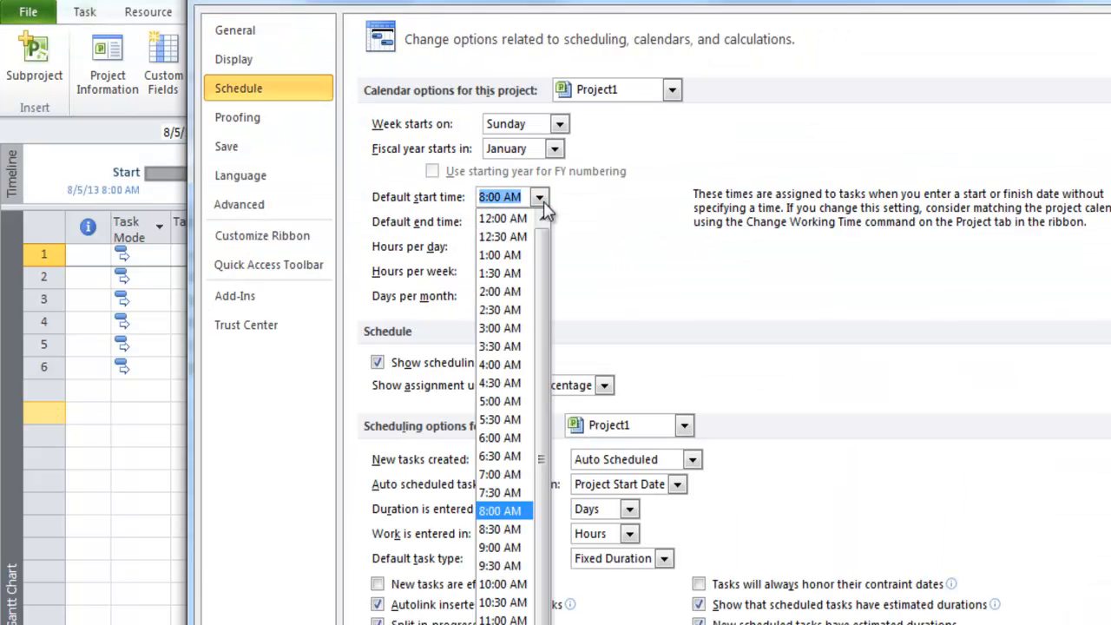
pyautogui.click(499, 475)
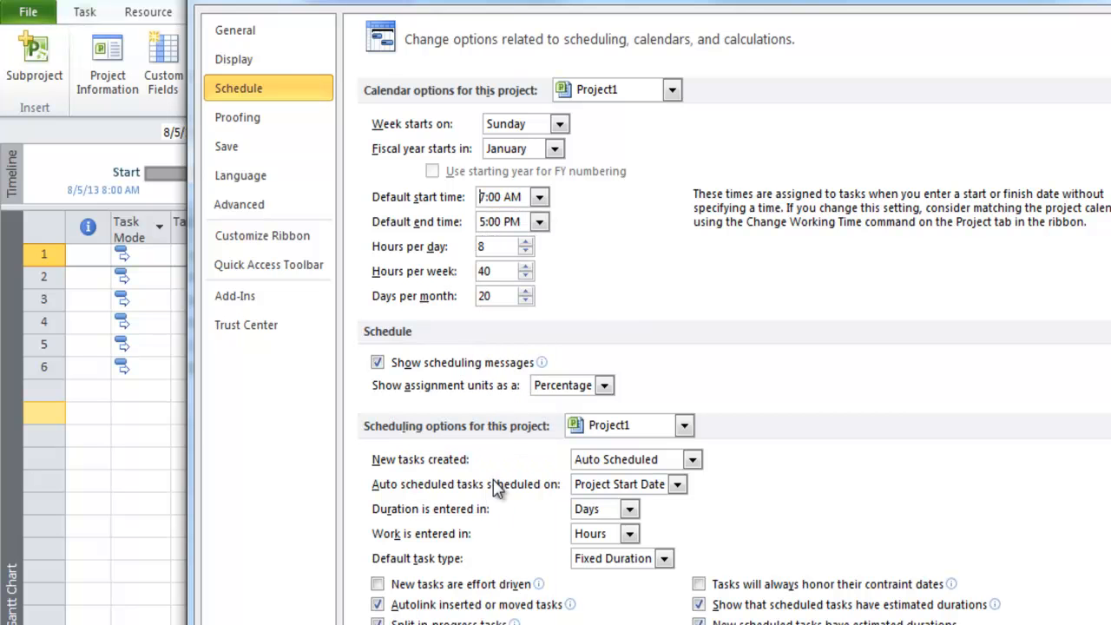
pyautogui.click(543, 222)
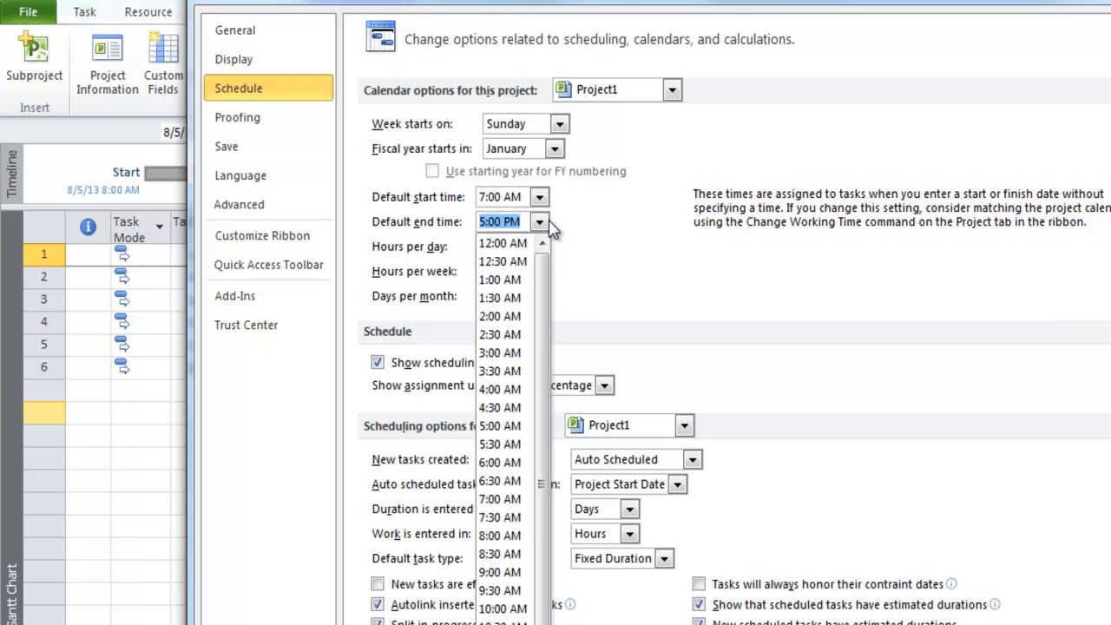
pyautogui.scroll(-2, 503, 434)
pyautogui.click(481, 223)
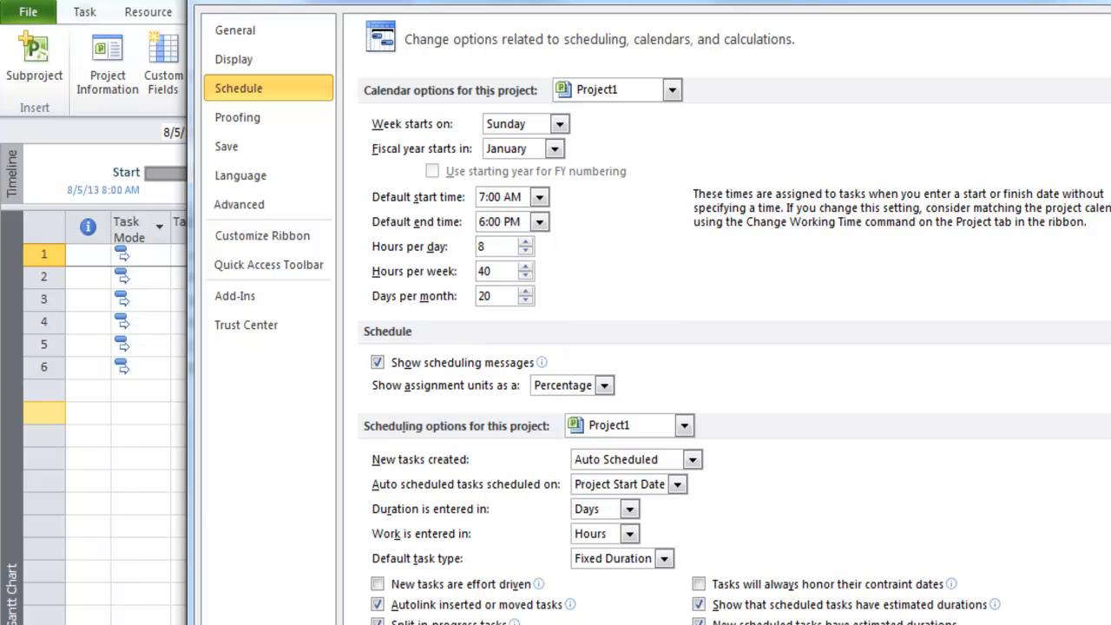
# Apply the schedule options and set the project's start date to 8/5/13 7:00 AM in the project information
pyautogui.press('Return')
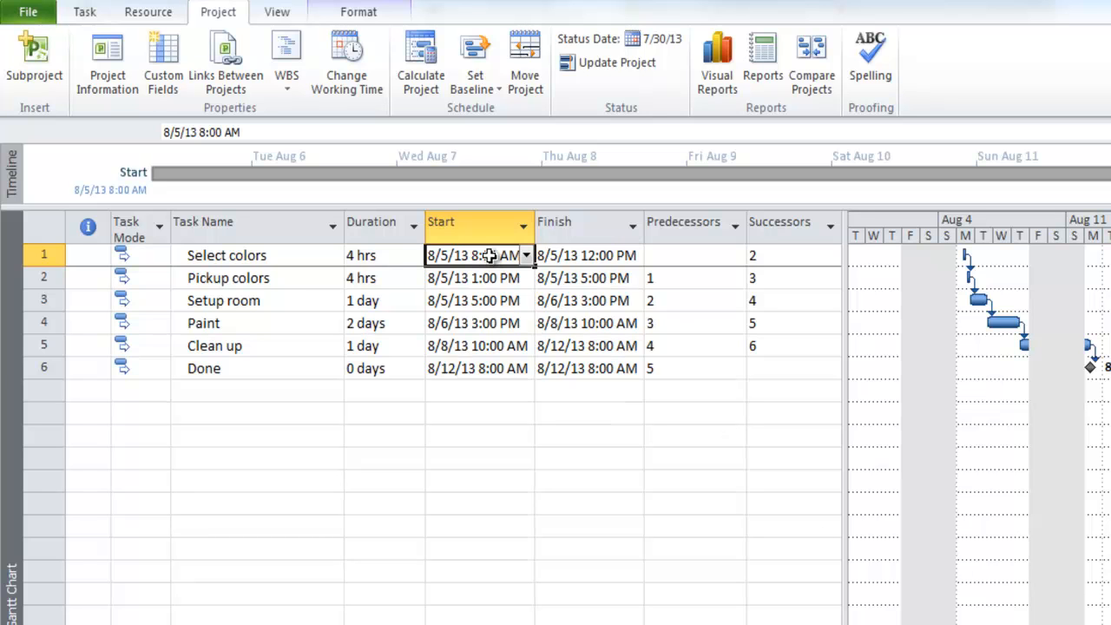
pyautogui.click(108, 70)
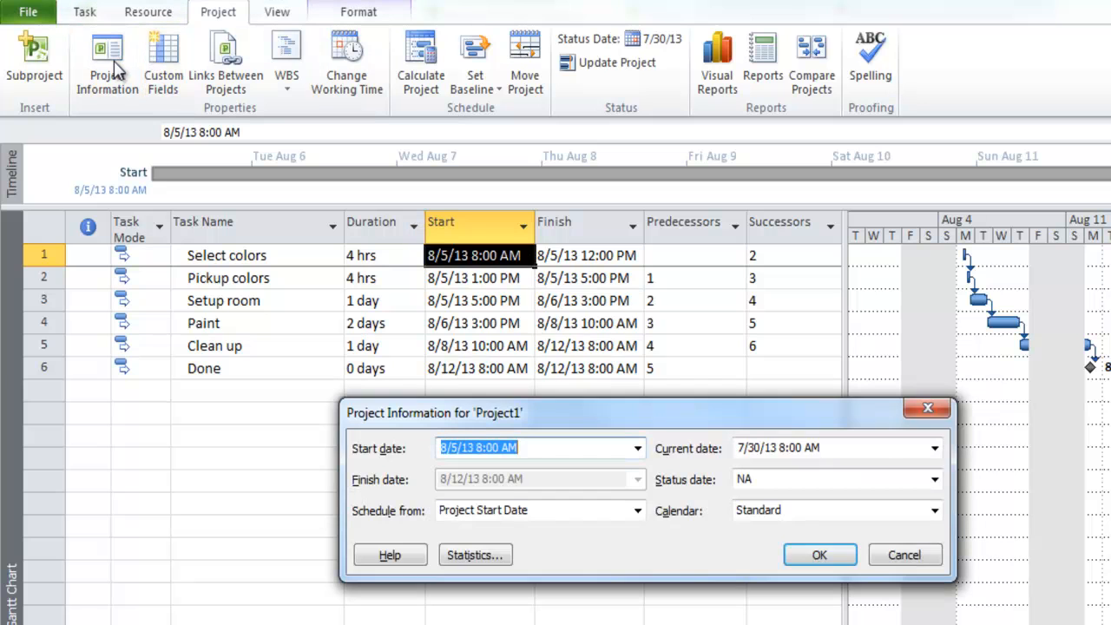
pyautogui.click(486, 448)
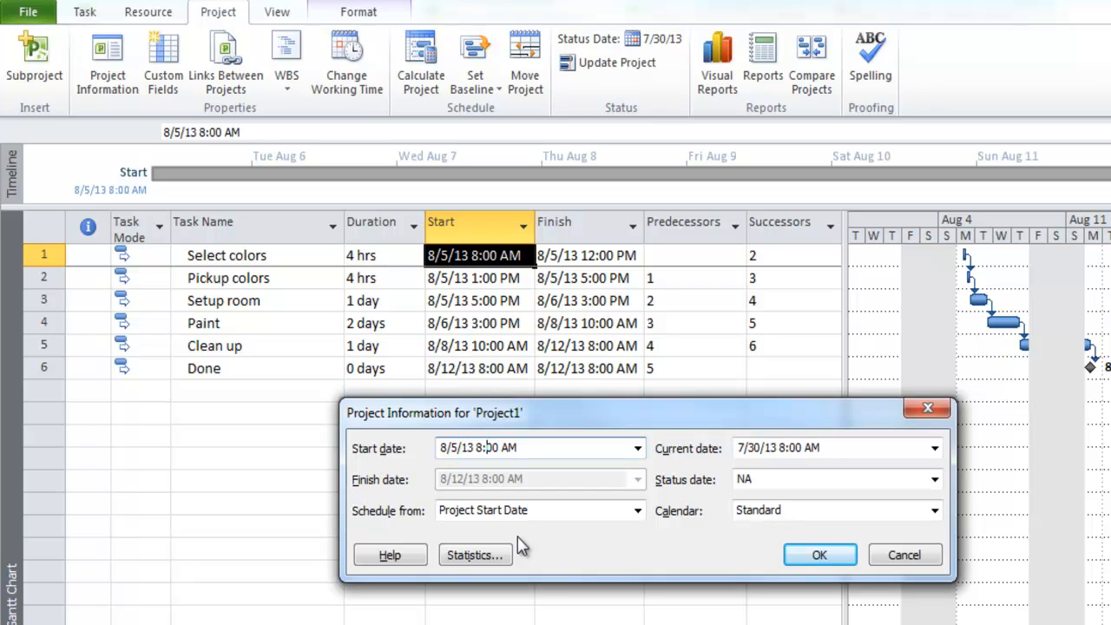
pyautogui.press('BackSpace')
pyautogui.write('7')
pyautogui.click(829, 559)
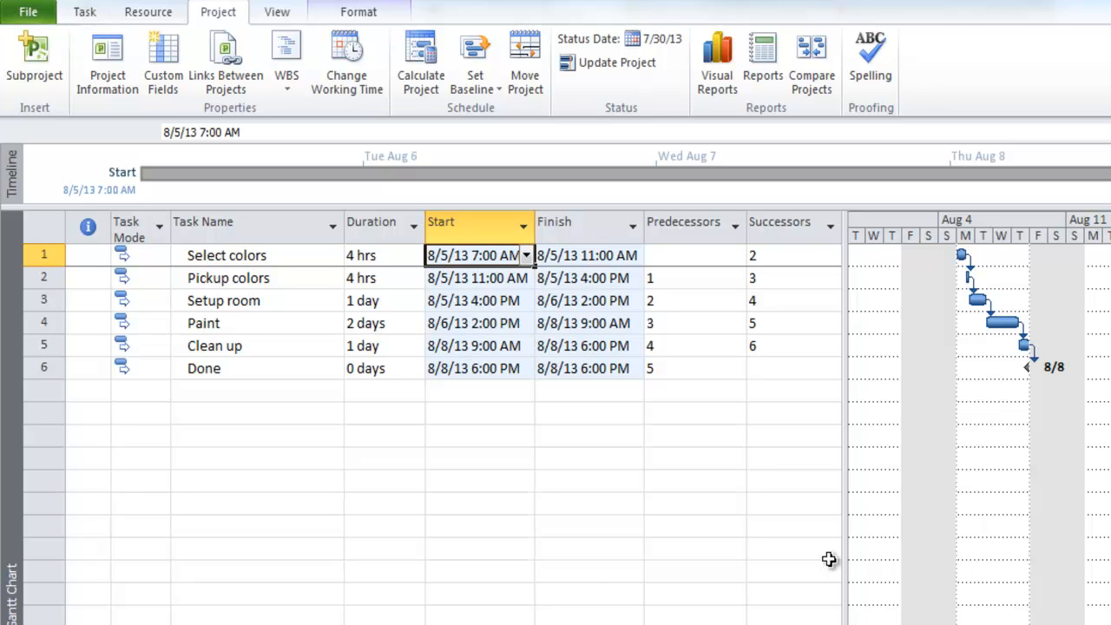
# Add a task named Test day in row 8 and check its duration, start and finish
pyautogui.click(466, 300)
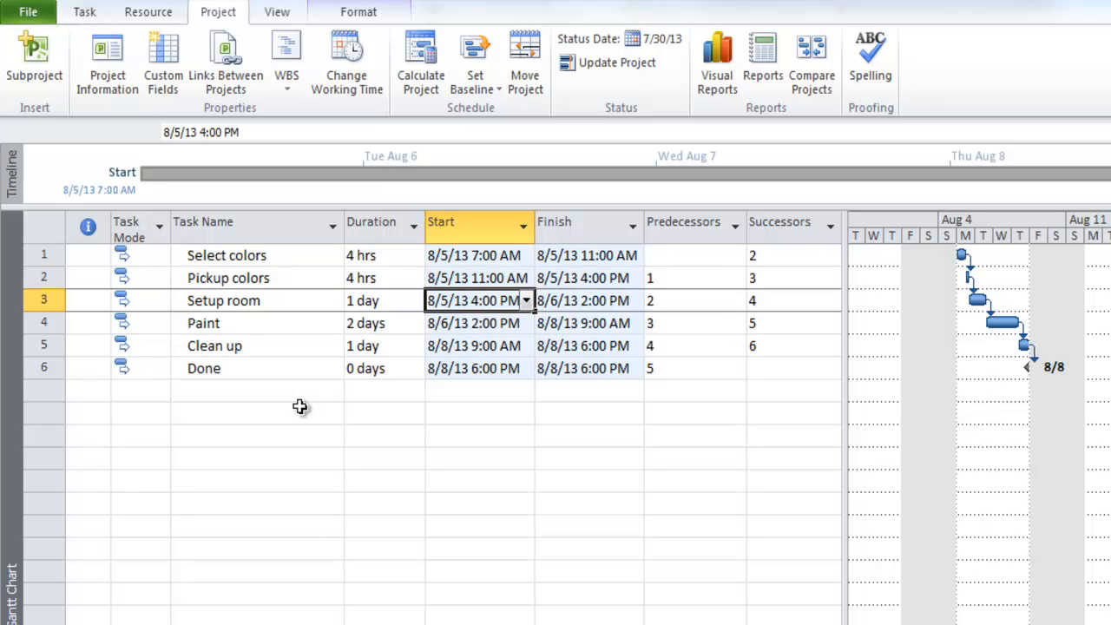
pyautogui.click(279, 421)
pyautogui.write('Test day')
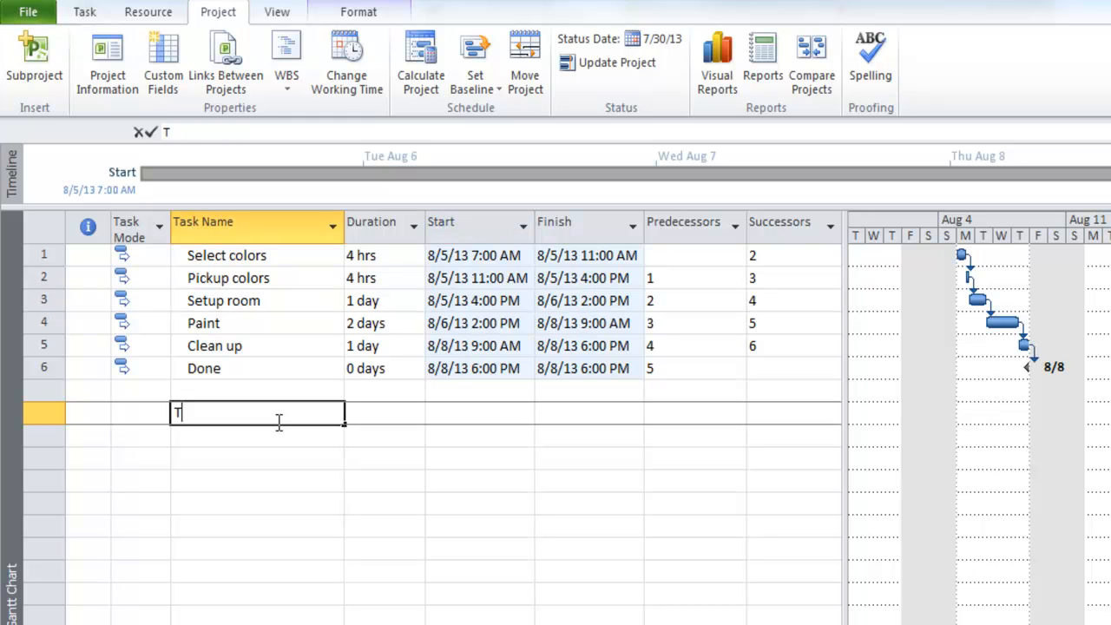
pyautogui.press('Return')
pyautogui.press('Up')
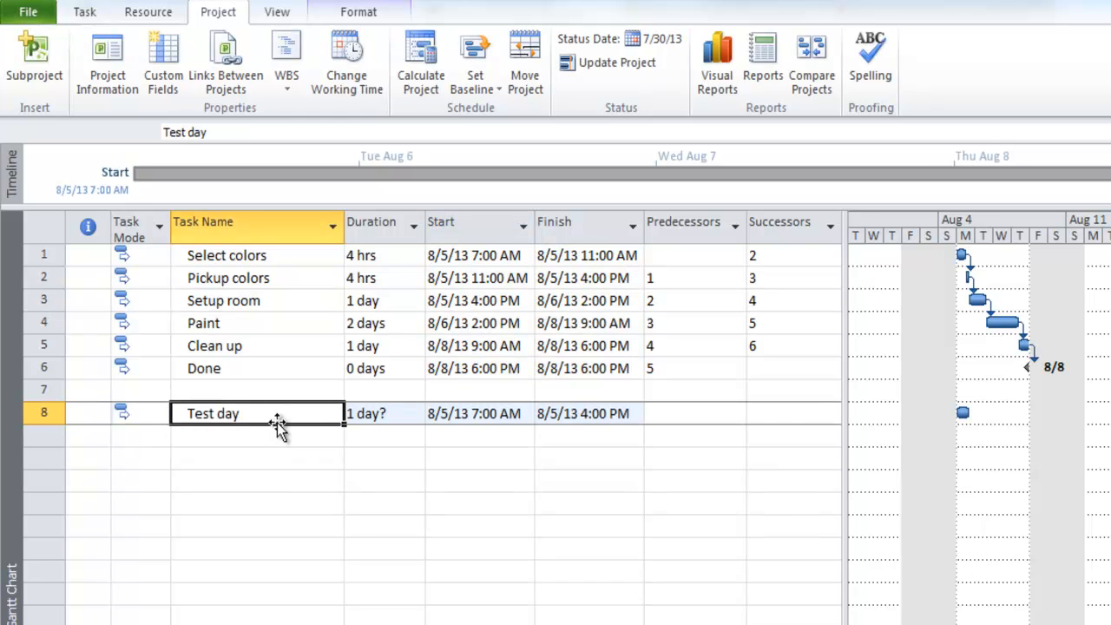
pyautogui.press('Right')
pyautogui.press('Right')
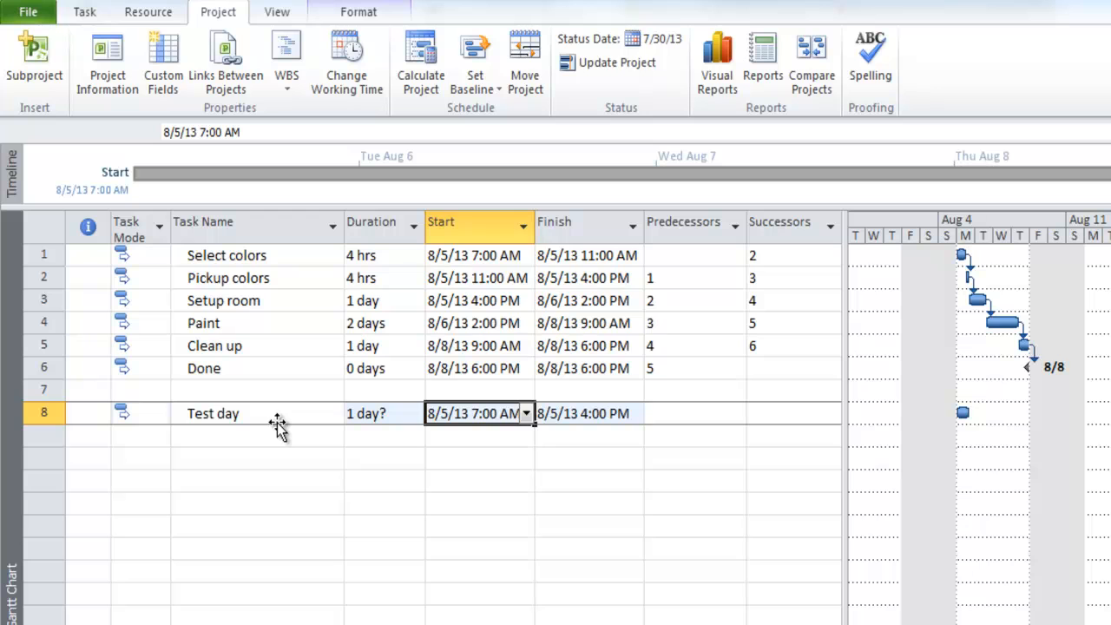
pyautogui.press('Right')
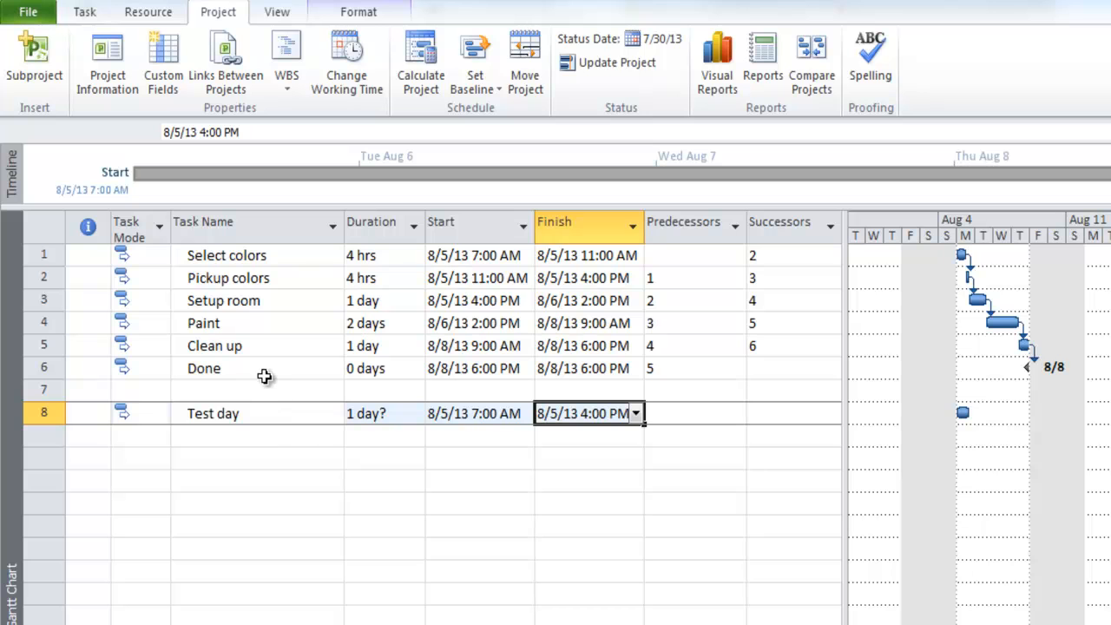
# In the schedule options for Project1, set the hours per day to 10 and apply the change
pyautogui.click(26, 14)
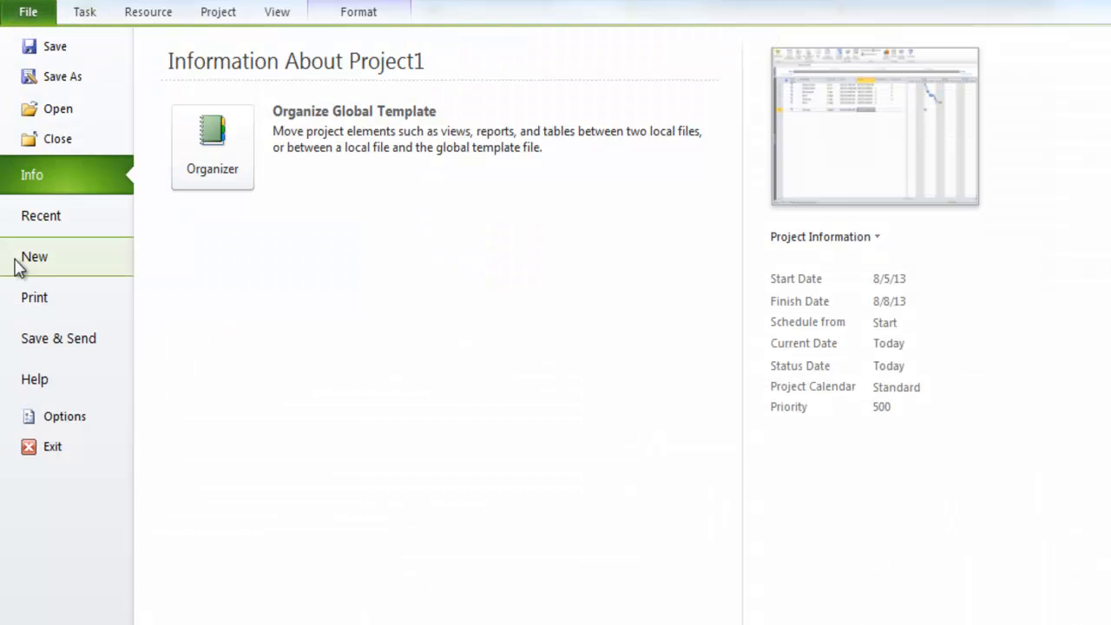
pyautogui.click(53, 418)
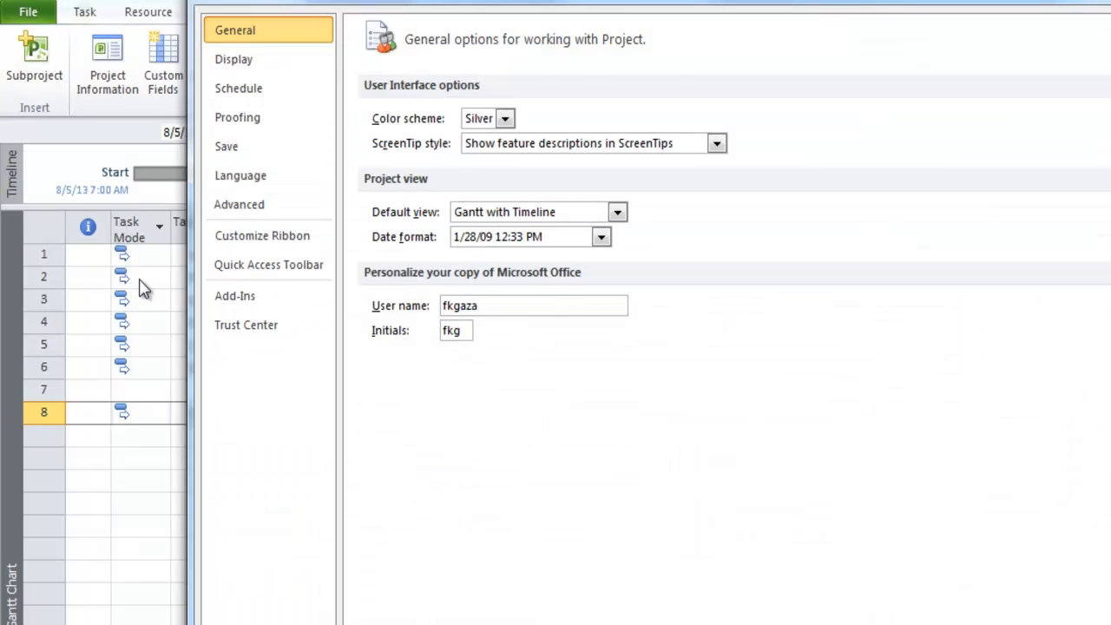
pyautogui.click(241, 94)
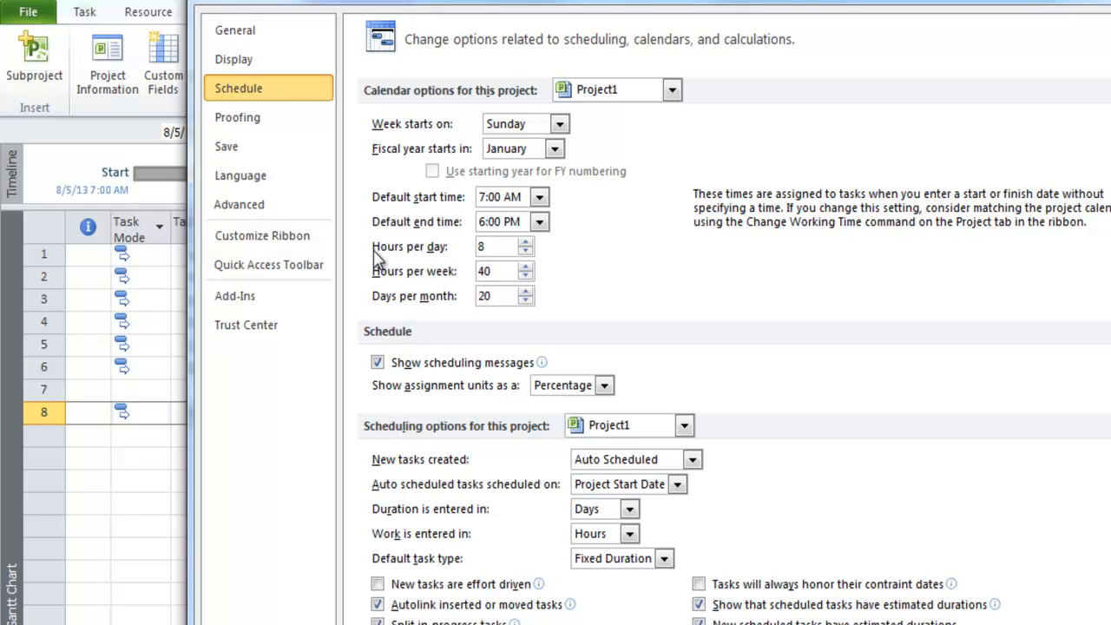
pyautogui.click(525, 243)
pyautogui.click(525, 243)
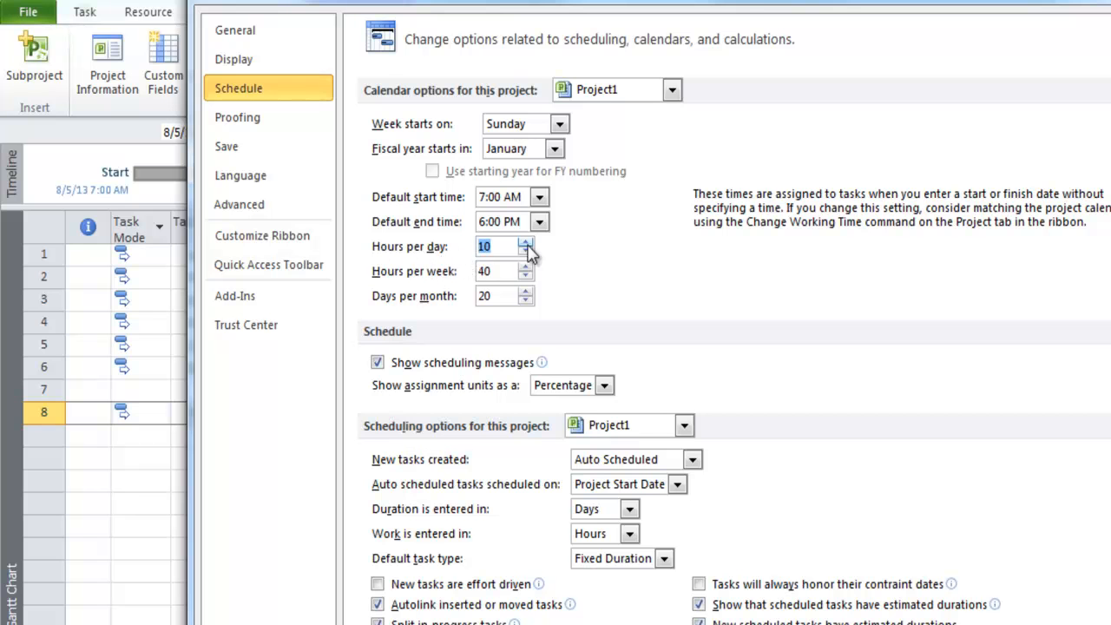
pyautogui.click(503, 271)
pyautogui.press('Return')
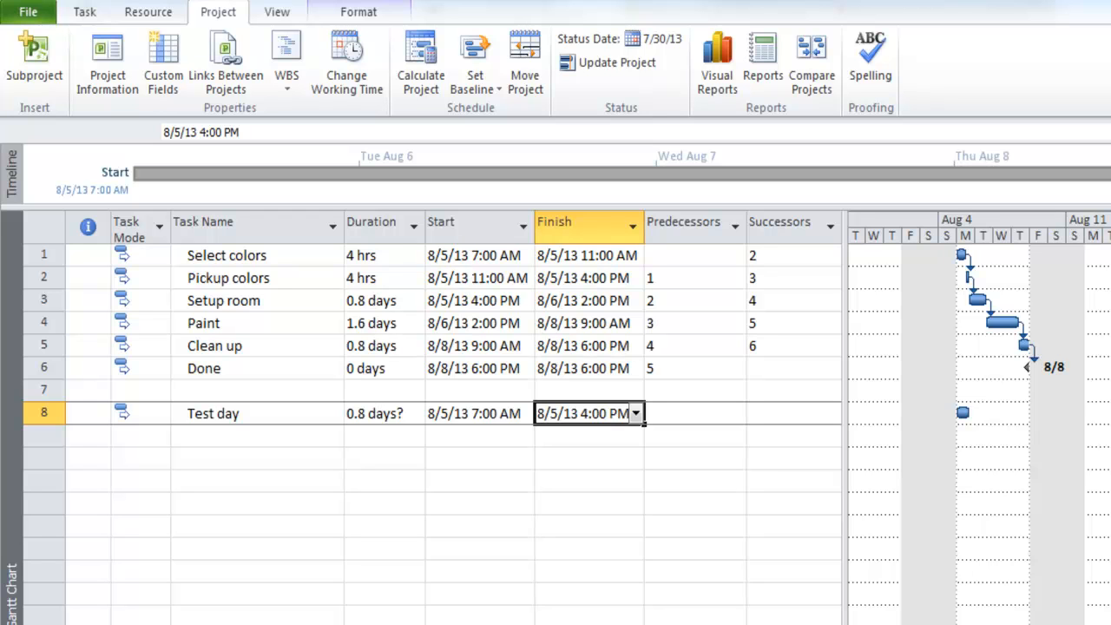
# Check the Setup room and Paint durations, and add a task named Test day 2 in row 9, reviewing its duration and dates
pyautogui.click(371, 300)
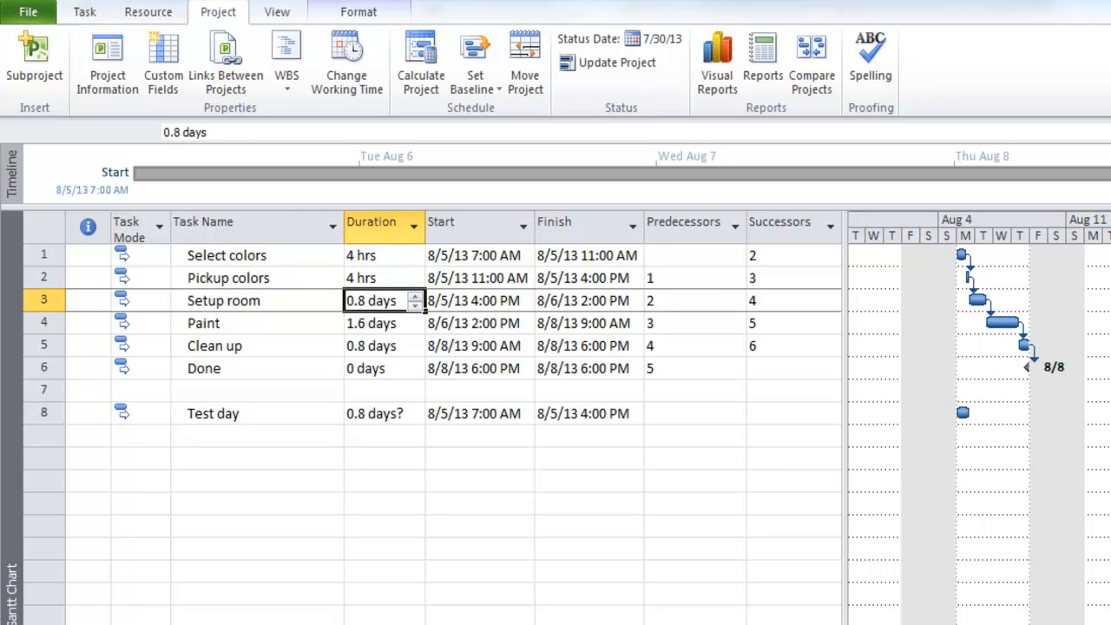
pyautogui.press('Down')
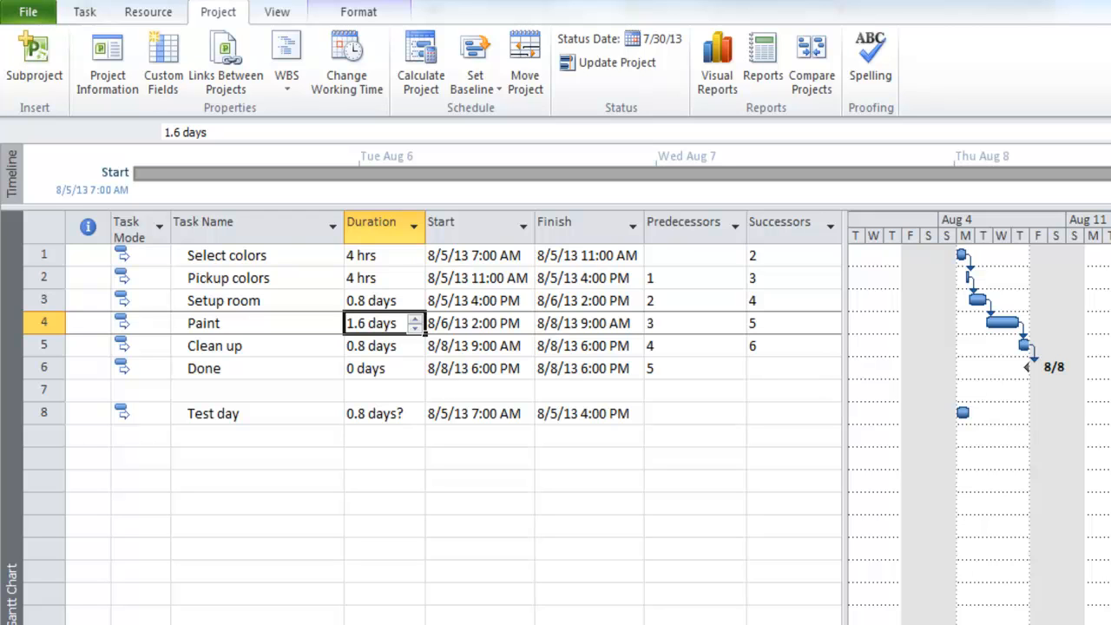
pyautogui.click(257, 435)
pyautogui.write('Test day 2')
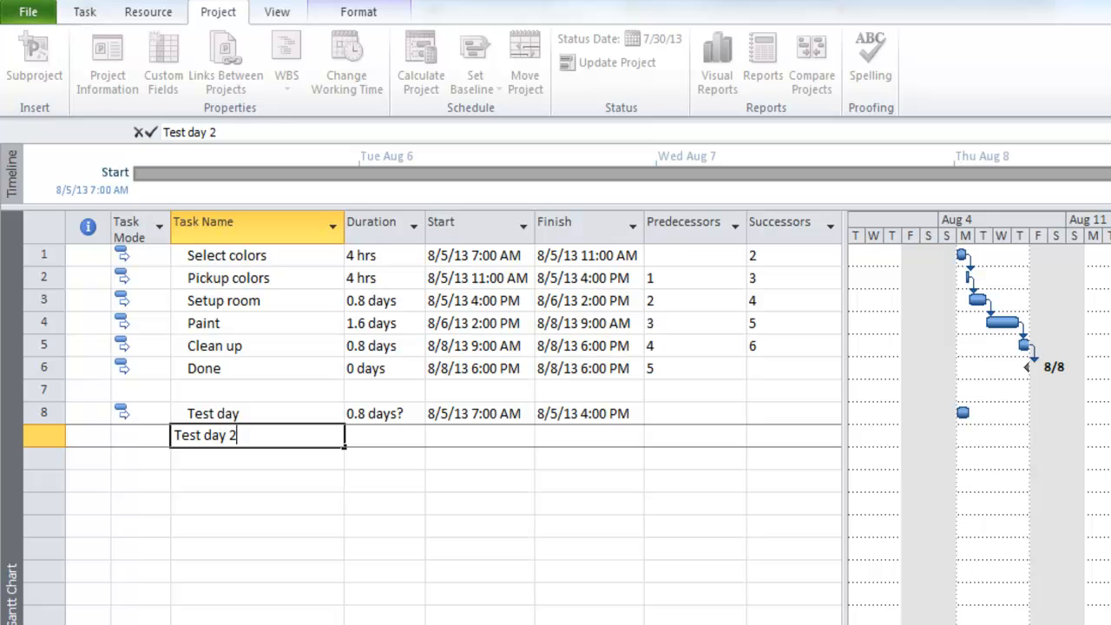
pyautogui.press('Return')
pyautogui.press('Up')
pyautogui.press('Right')
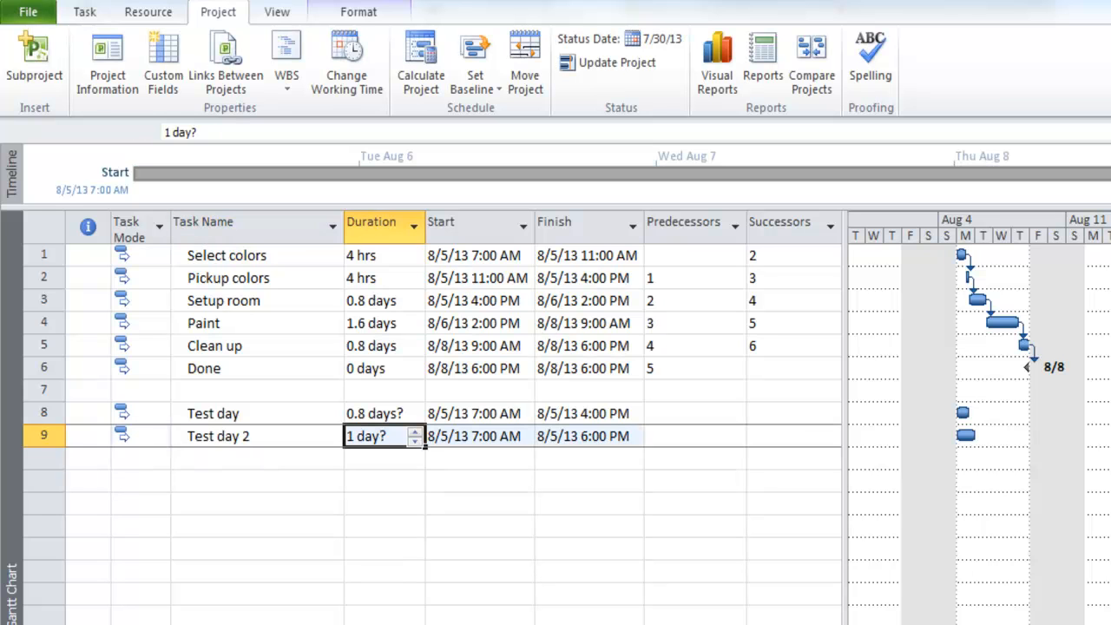
pyautogui.press('Right')
pyautogui.press('Right')
pyautogui.press('Left')
pyautogui.press('Left')
pyautogui.press('Left')
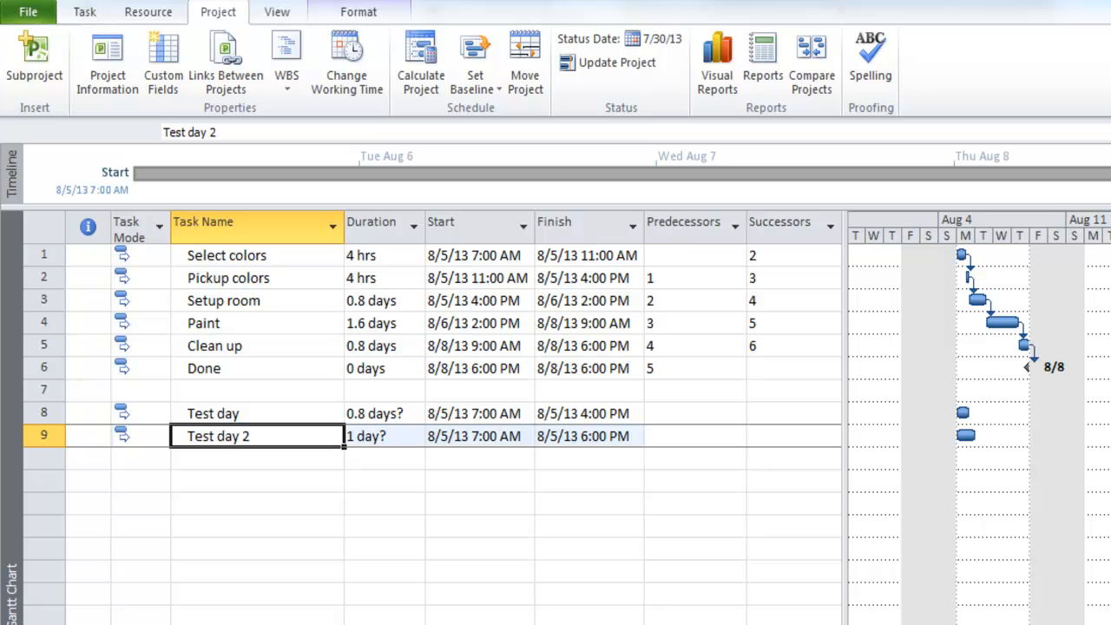
# Review the Standard calendar's default work week with its related options and the project information, closing them without changes
pyautogui.click(360, 76)
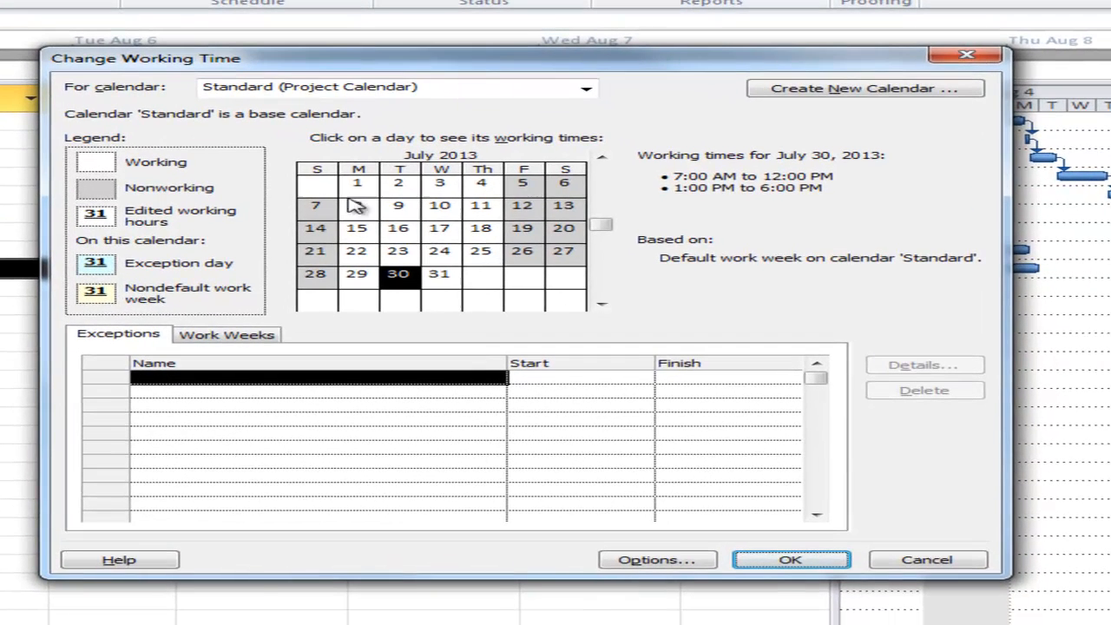
pyautogui.click(249, 342)
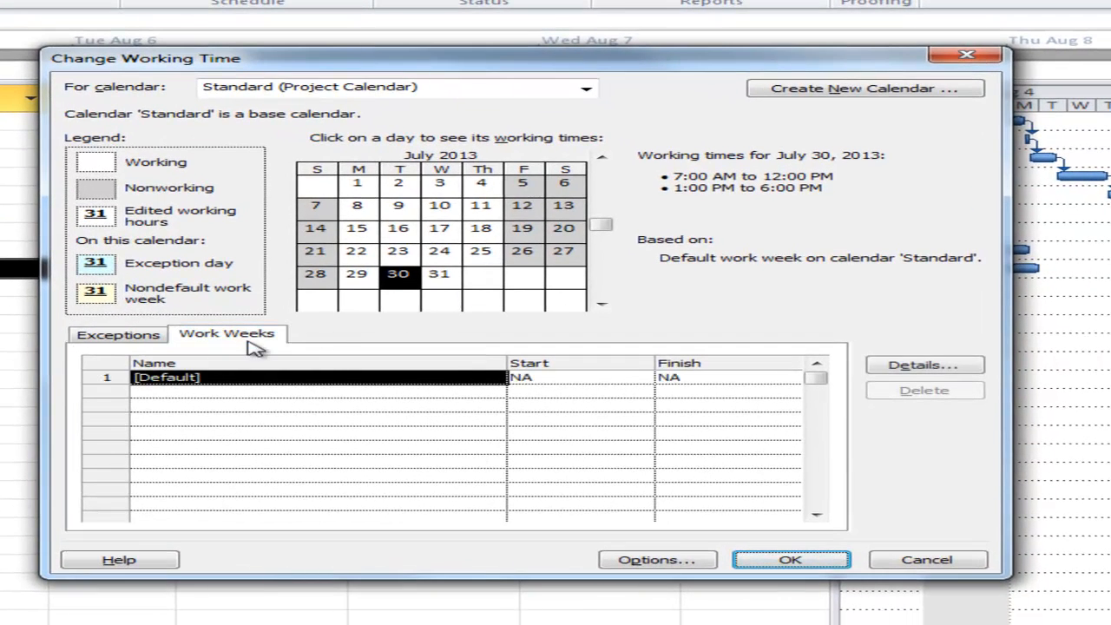
pyautogui.click(256, 378)
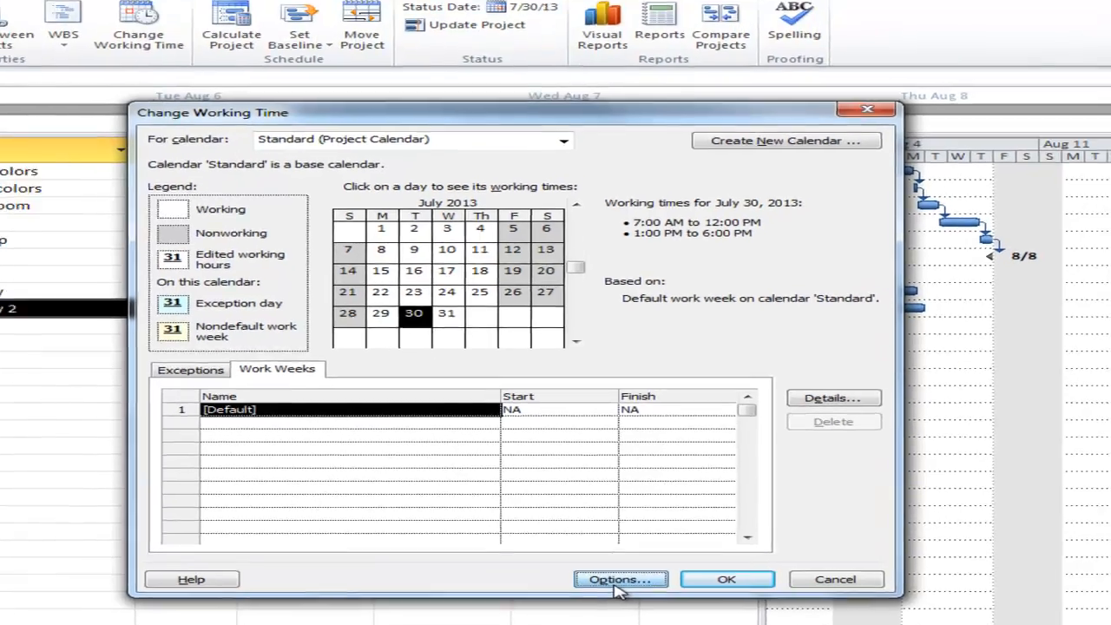
pyautogui.click(646, 563)
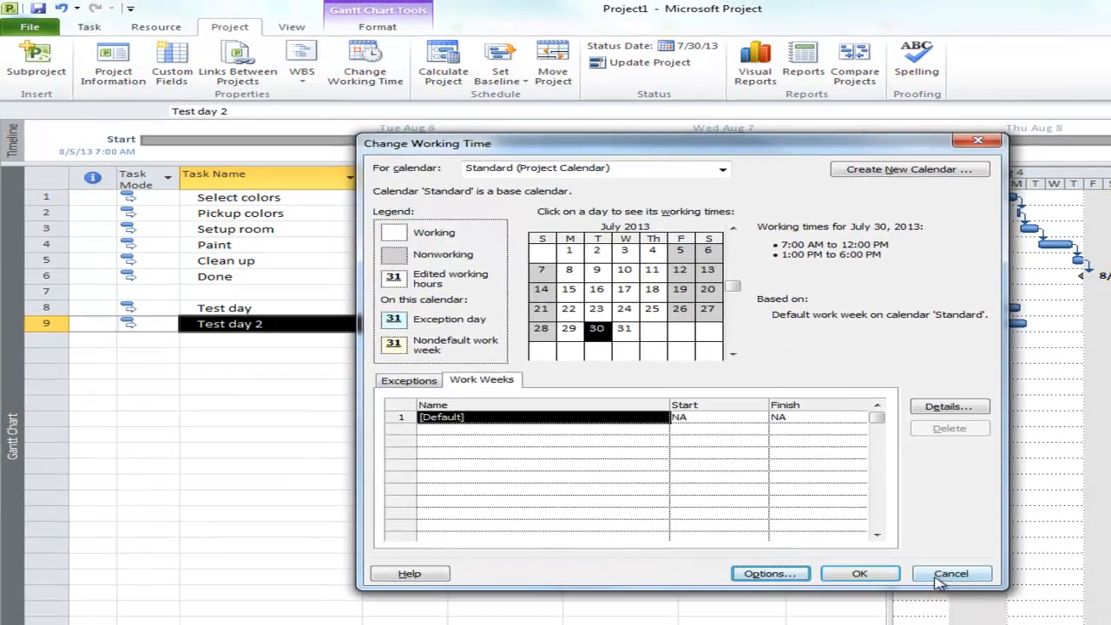
pyautogui.click(998, 575)
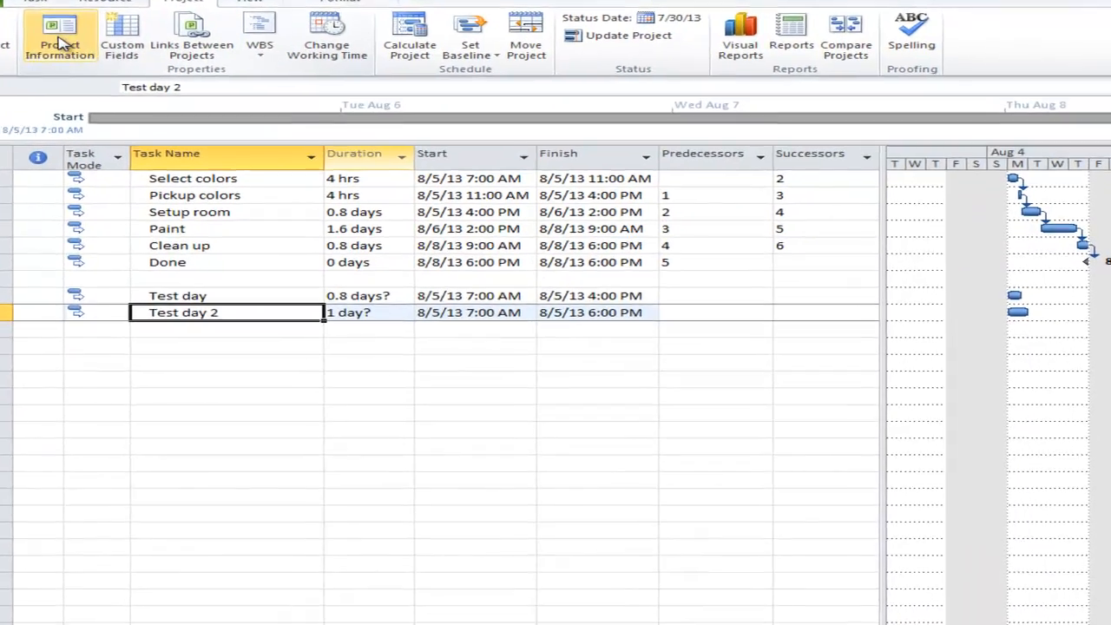
pyautogui.click(112, 65)
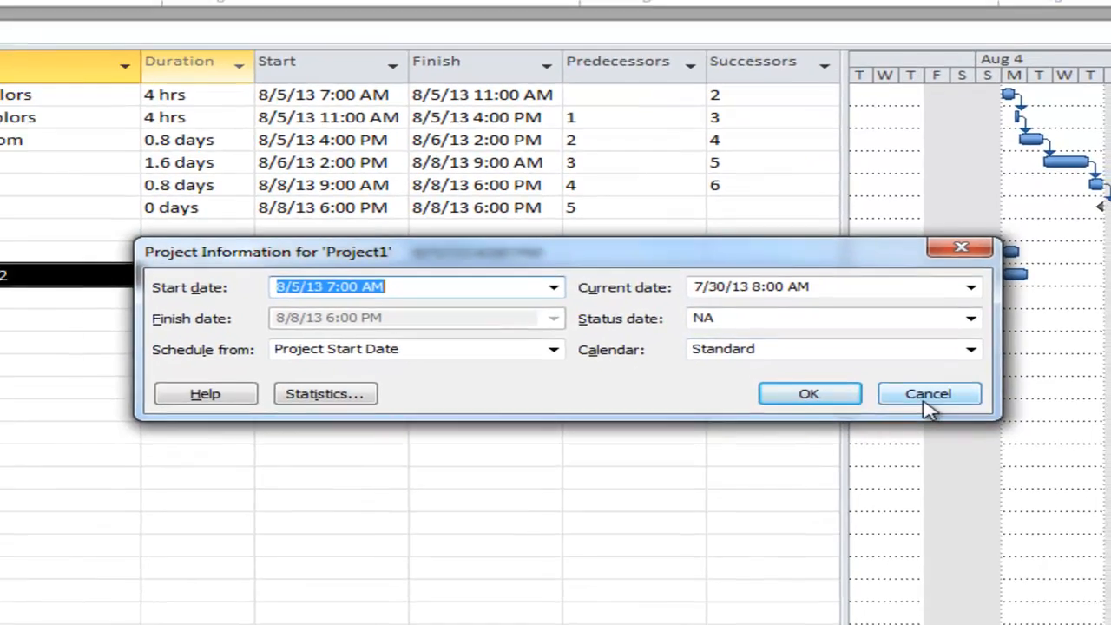
pyautogui.click(927, 401)
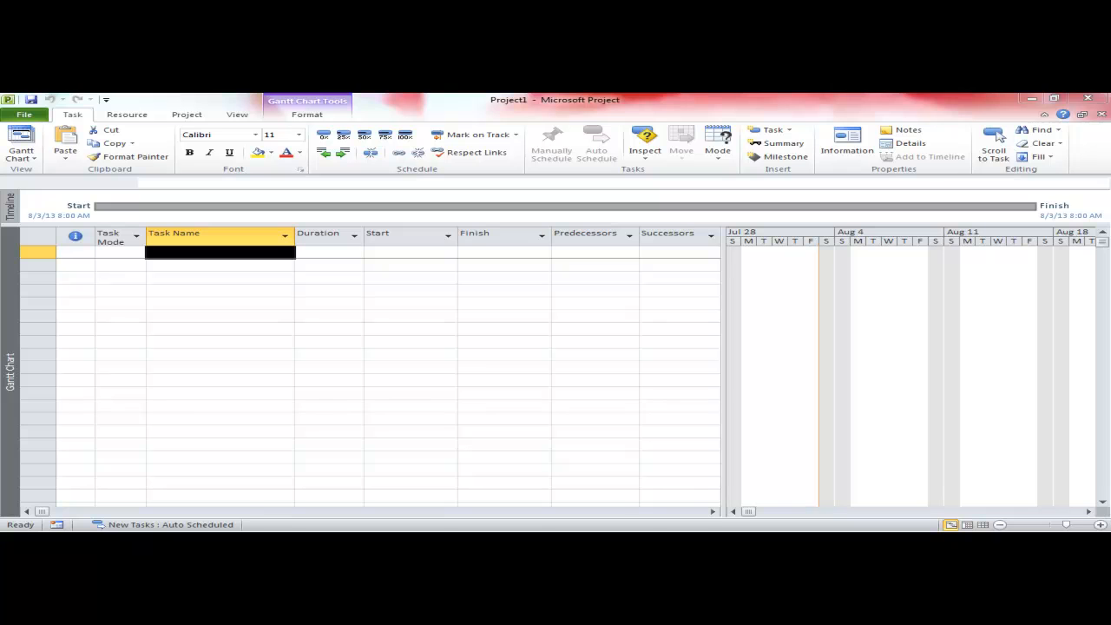
# In the new blank project, add the task Children begin 1st semester with a duration of 70 days
pyautogui.click(258, 254)
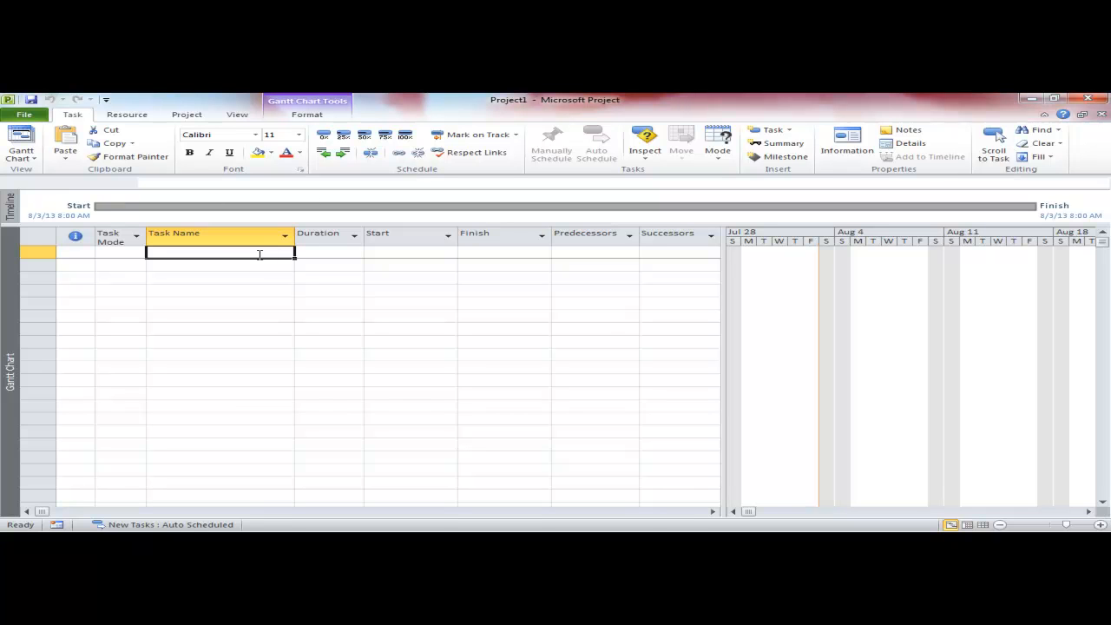
pyautogui.write('Children be')
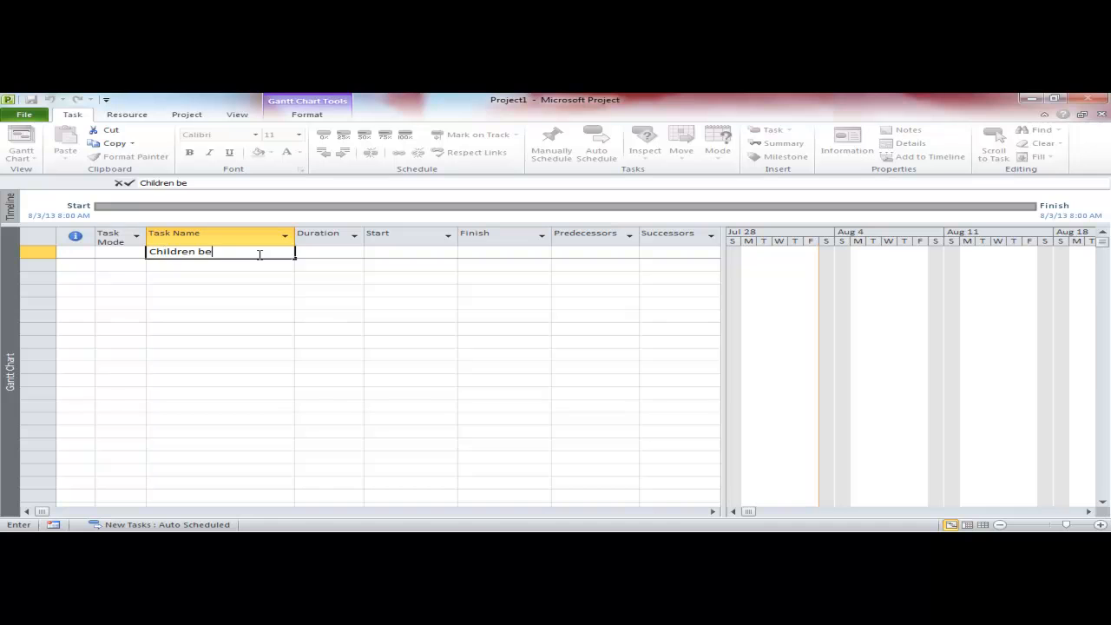
pyautogui.write('gin 1st semester')
pyautogui.press('Return')
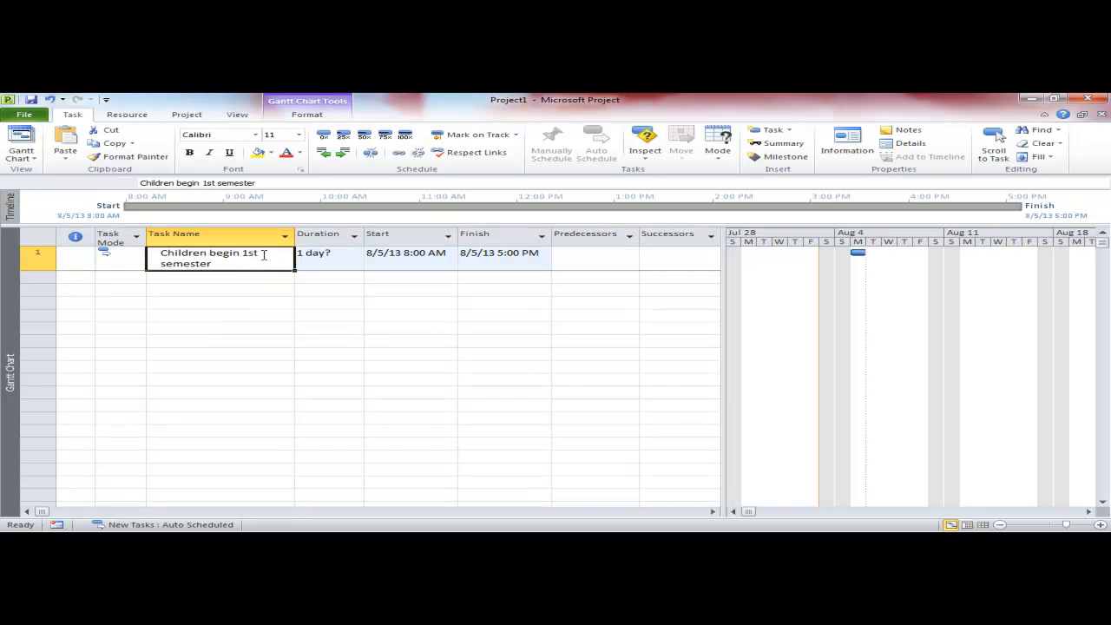
pyautogui.click(328, 257)
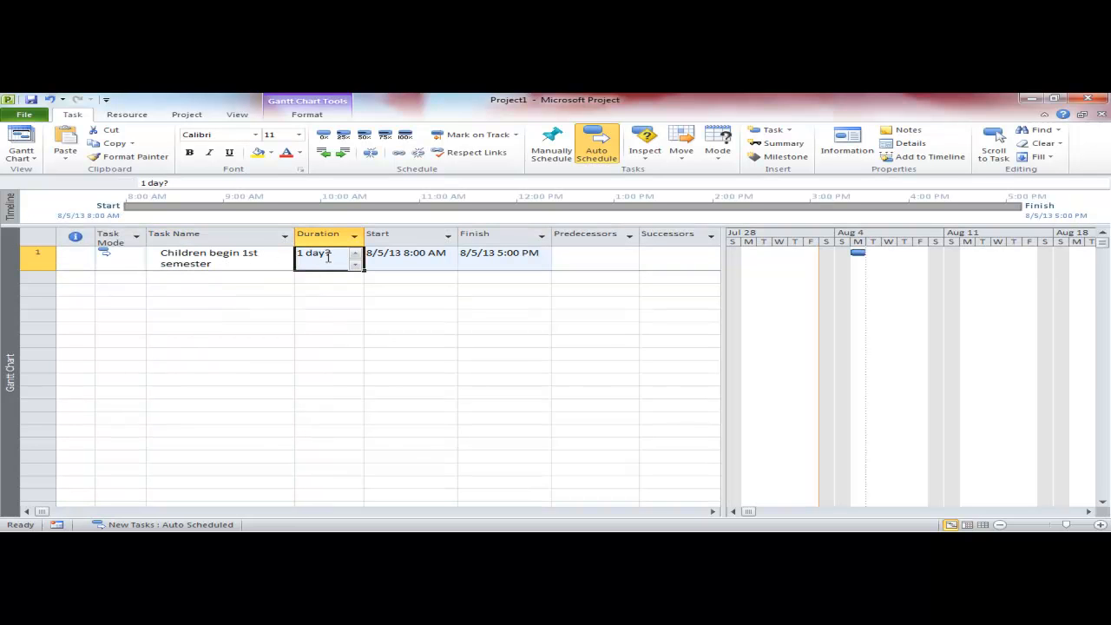
pyautogui.write('70')
pyautogui.press('Return')
# Set the project's start date to 9/2/13 in the project information
pyautogui.click(245, 267)
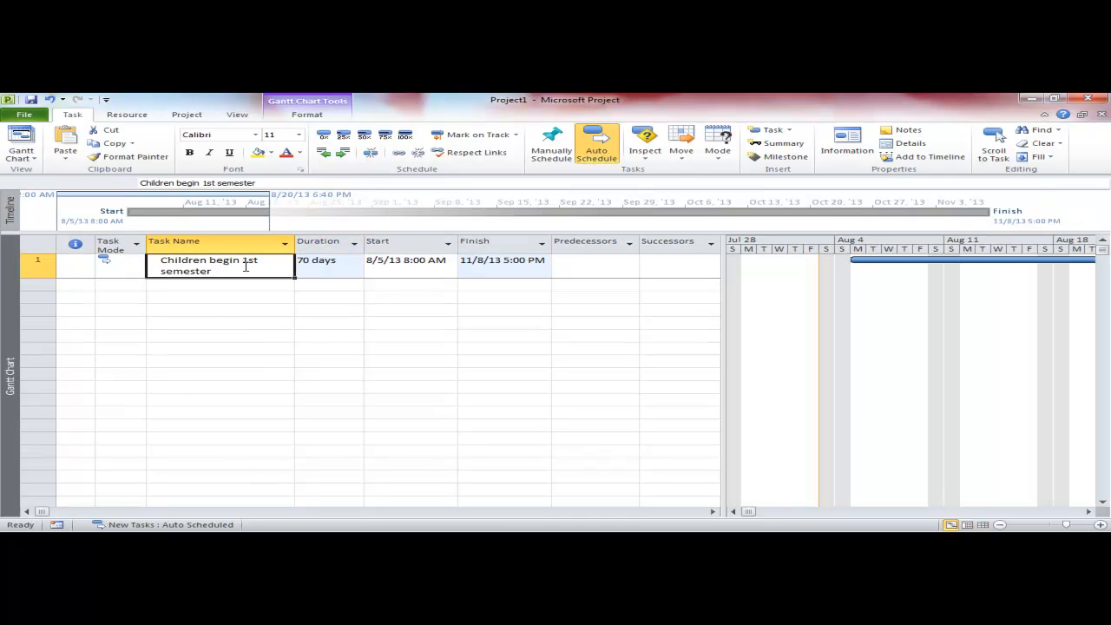
pyautogui.click(187, 114)
pyautogui.click(92, 143)
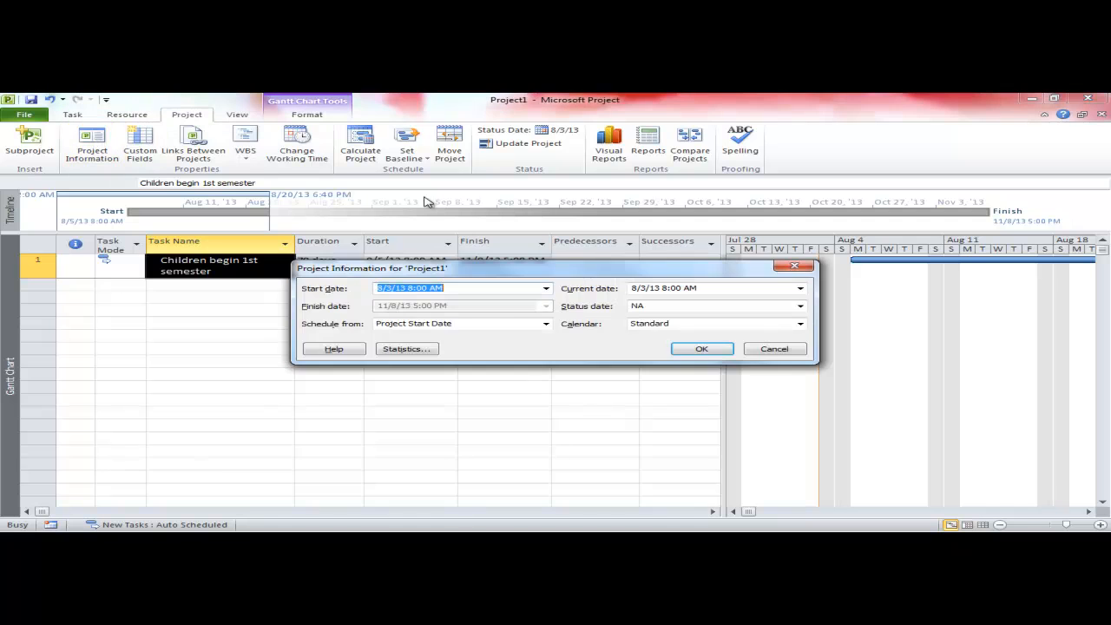
pyautogui.click(546, 289)
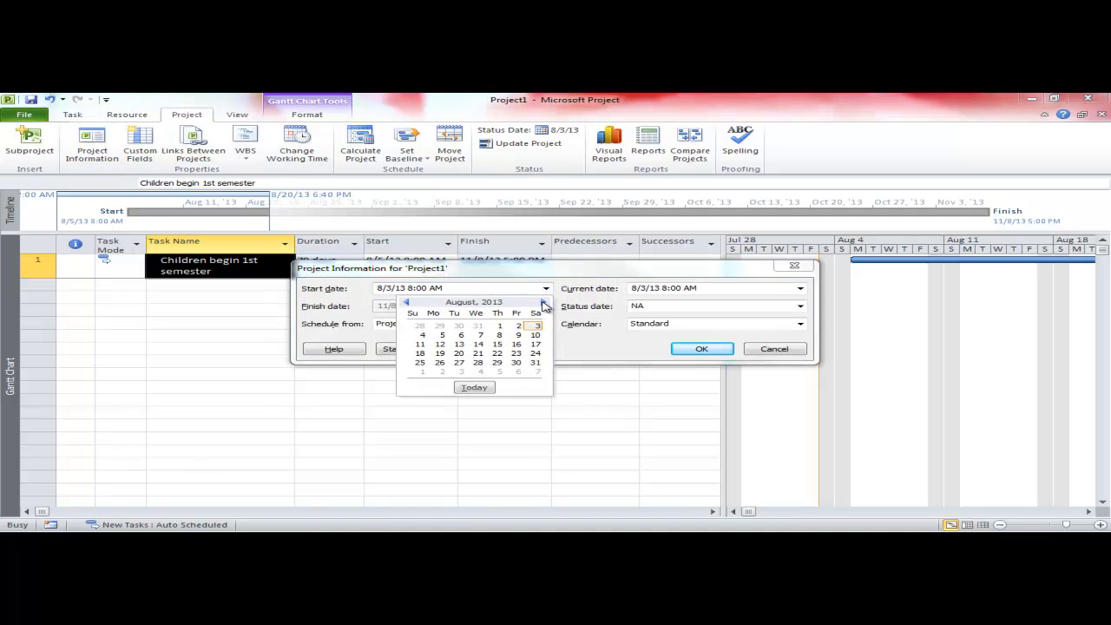
pyautogui.click(543, 303)
pyautogui.click(440, 331)
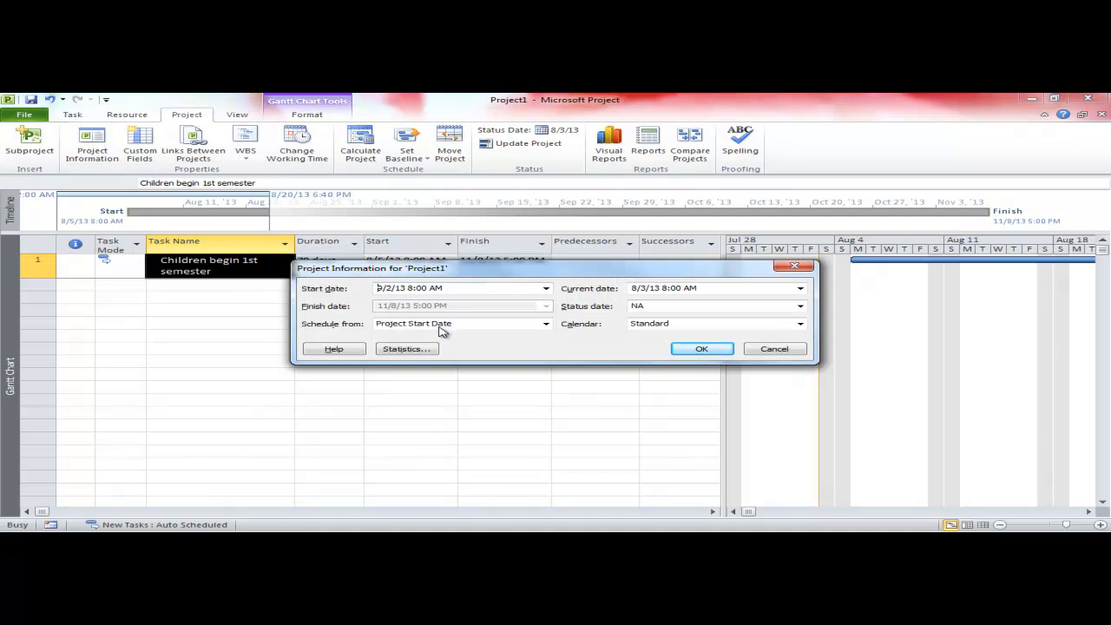
pyautogui.click(708, 349)
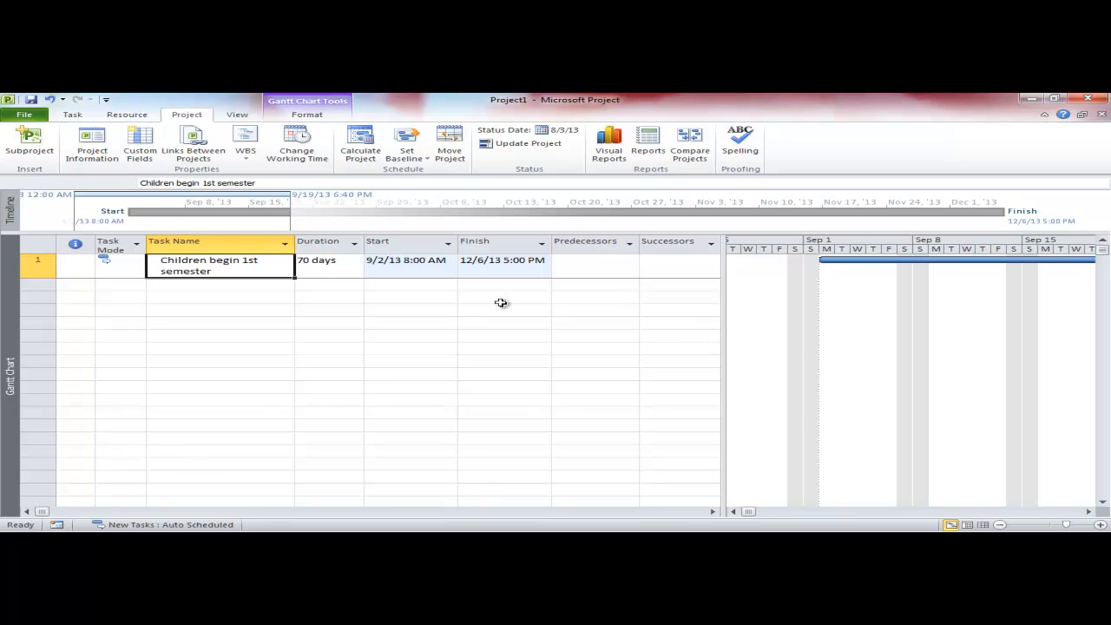
# Add a Labor Day exception on 9/2/2013 to the Standard project calendar's working time
pyautogui.click(305, 143)
pyautogui.click(381, 358)
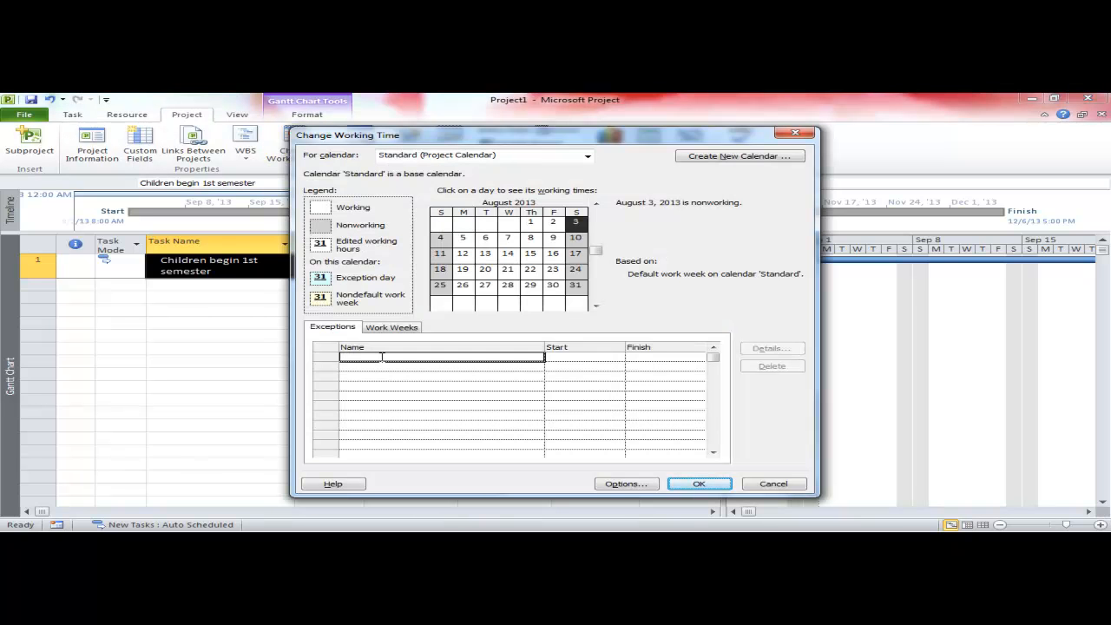
pyautogui.write('Labor Day')
pyautogui.press('Return')
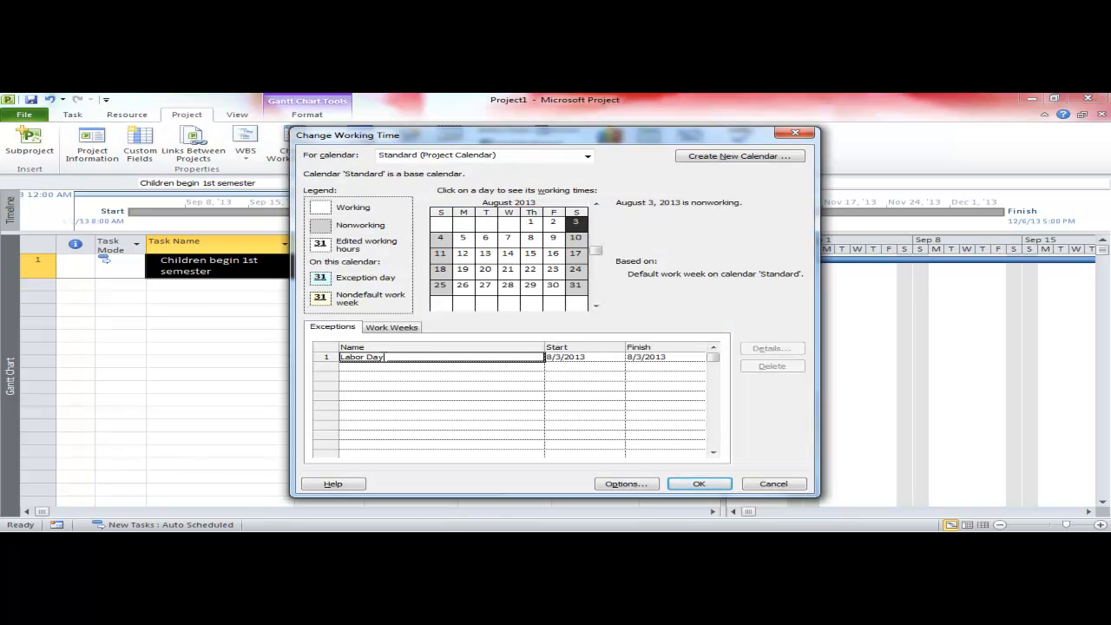
pyautogui.click(574, 358)
pyautogui.click(617, 358)
pyautogui.click(617, 370)
pyautogui.click(512, 393)
pyautogui.click(467, 365)
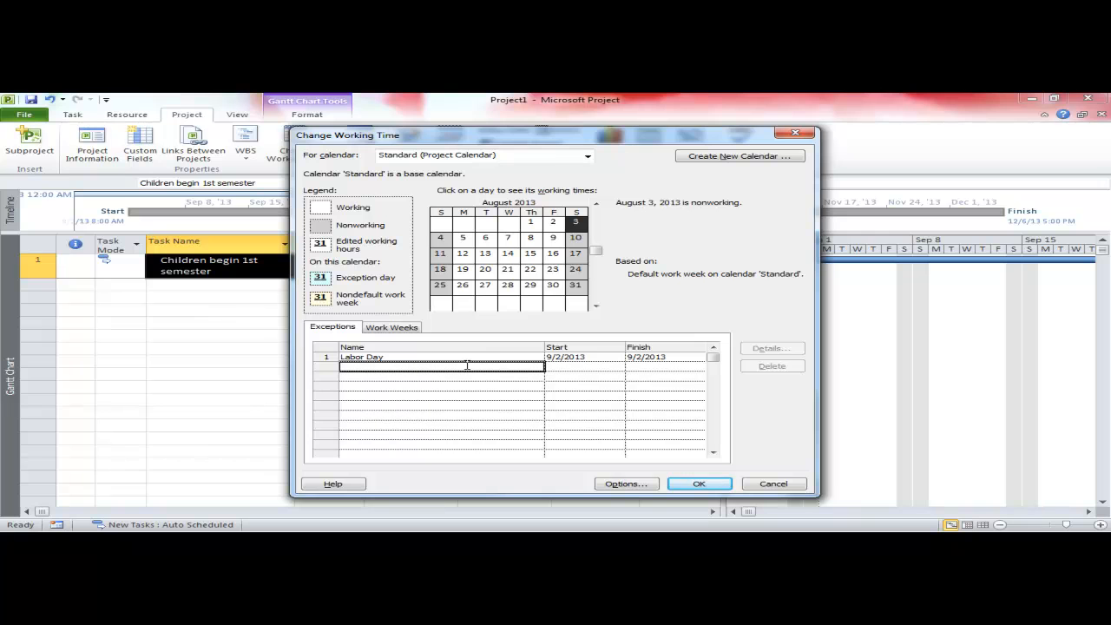
# Add calendar exceptions for Thanksgiving from 11/28/2013 to 11/29/2013 and for Christmas on 12/25/2013
pyautogui.click(597, 286)
pyautogui.click(597, 286)
pyautogui.click(597, 286)
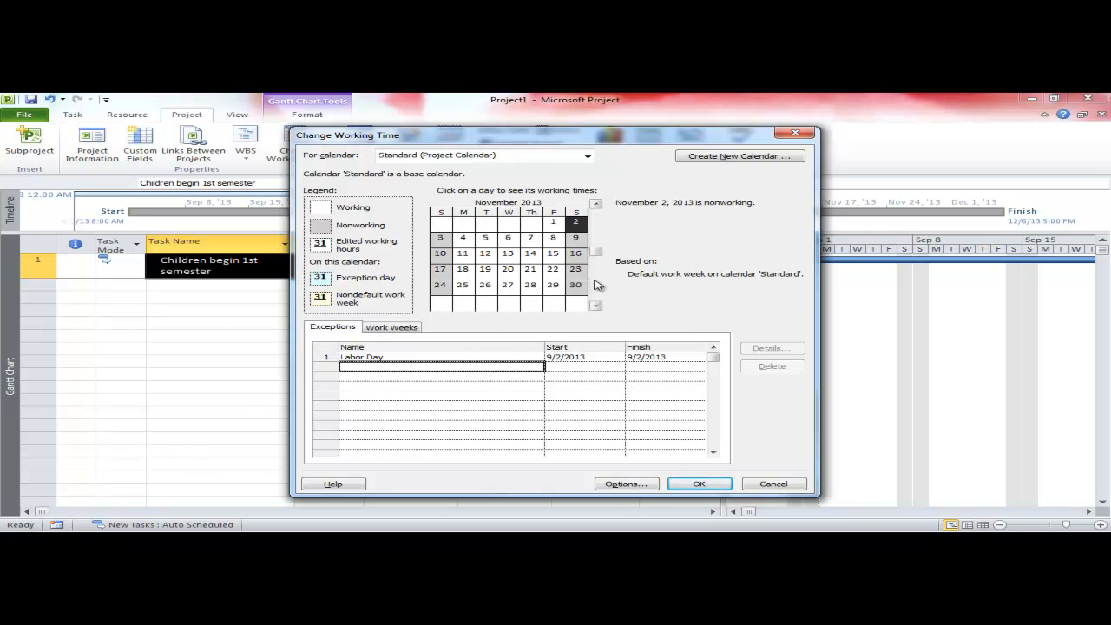
pyautogui.click(532, 287)
pyautogui.moveTo(533, 289); pyautogui.dragTo(547, 290)
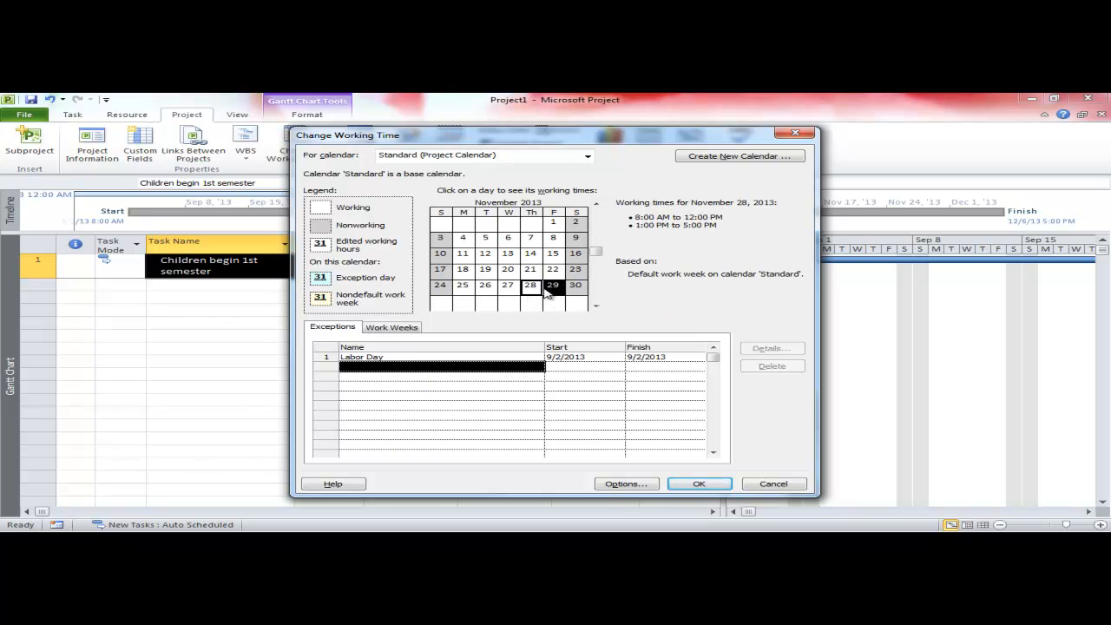
pyautogui.click(491, 366)
pyautogui.write('Thanksgiving')
pyautogui.click(493, 377)
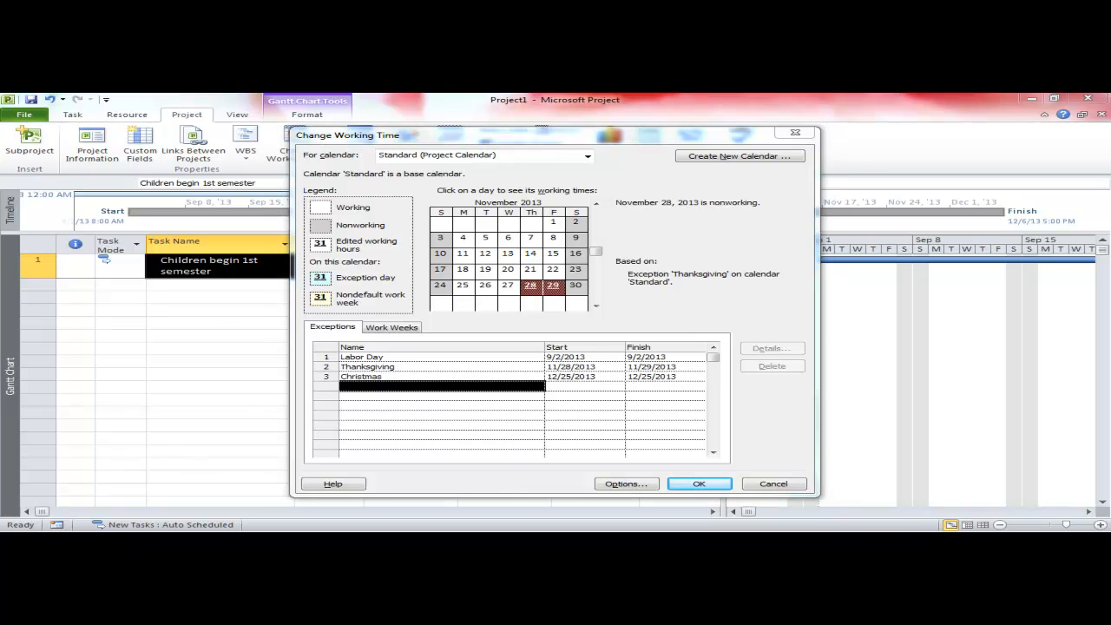
# Add a fourth calendar exception named Easter Break with a start date of 4/13/2014
pyautogui.click(404, 387)
pyautogui.write('Easter Break')
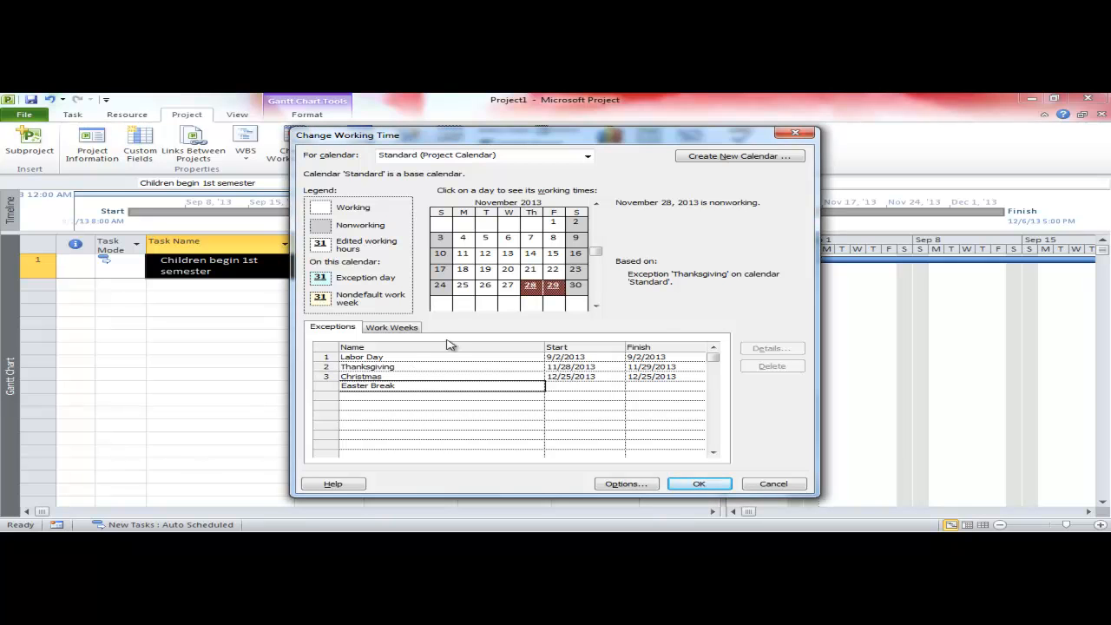
pyautogui.click(602, 385)
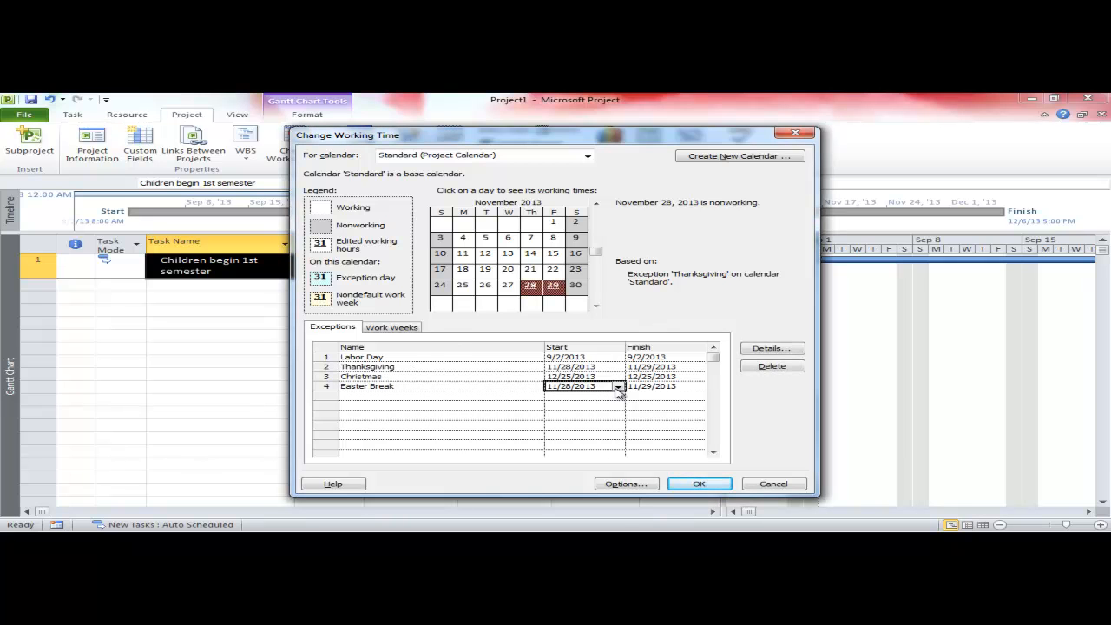
pyautogui.click(617, 387)
pyautogui.click(616, 399)
pyautogui.click(615, 398)
pyautogui.click(616, 398)
pyautogui.click(615, 399)
pyautogui.click(616, 398)
pyautogui.click(492, 440)
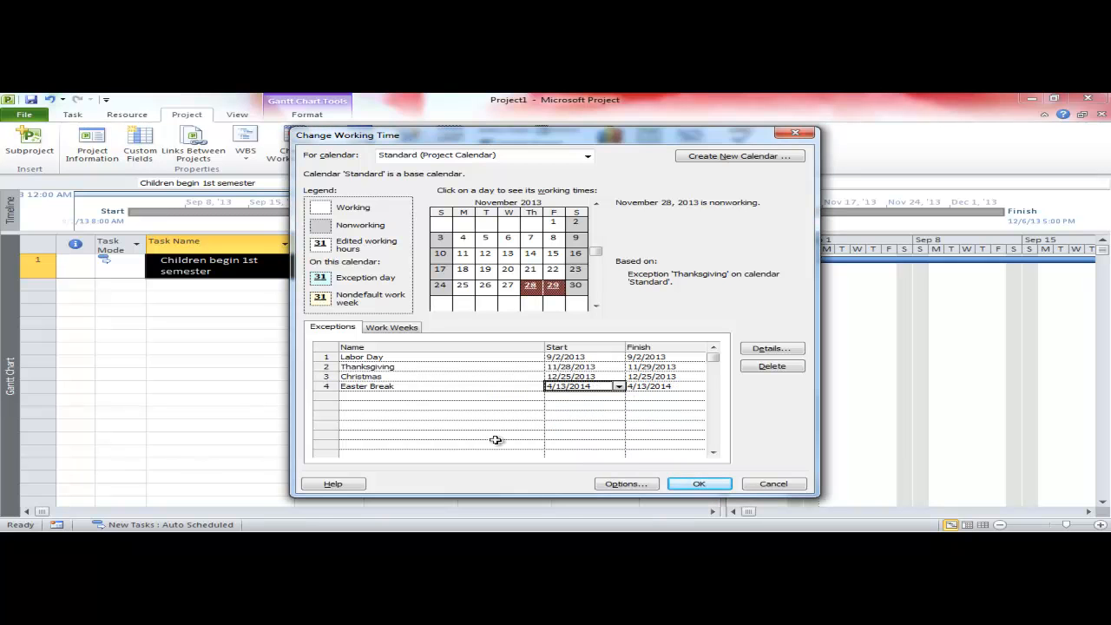
# Set the Easter Break finish to 4/27/2014, apply the calendar changes, and check the semester task's start and finish
pyautogui.click(698, 387)
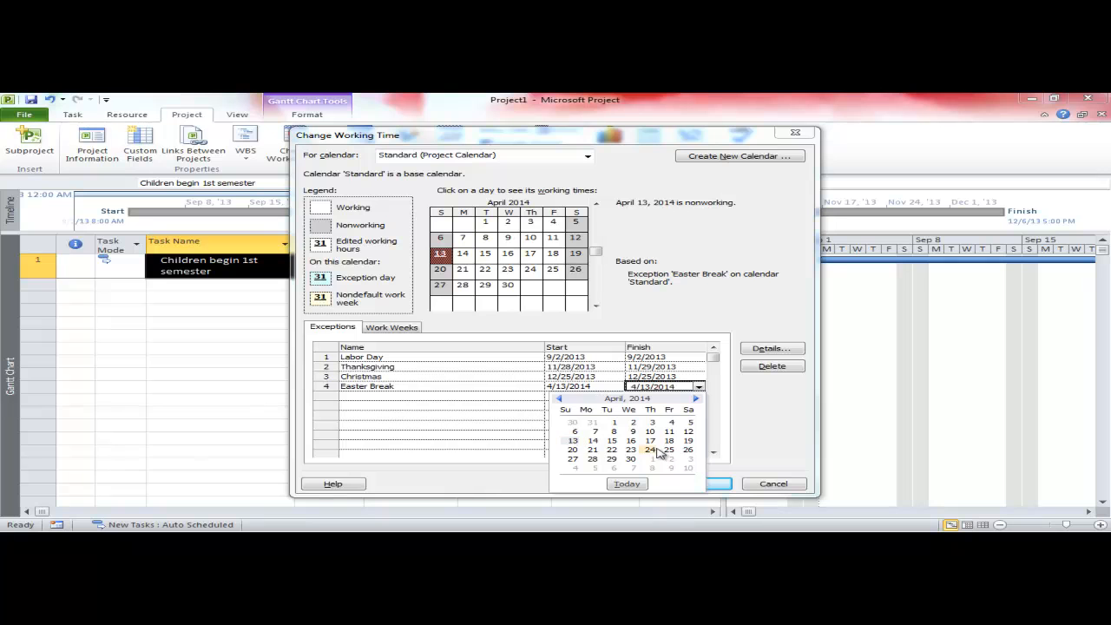
pyautogui.click(573, 458)
pyautogui.click(493, 396)
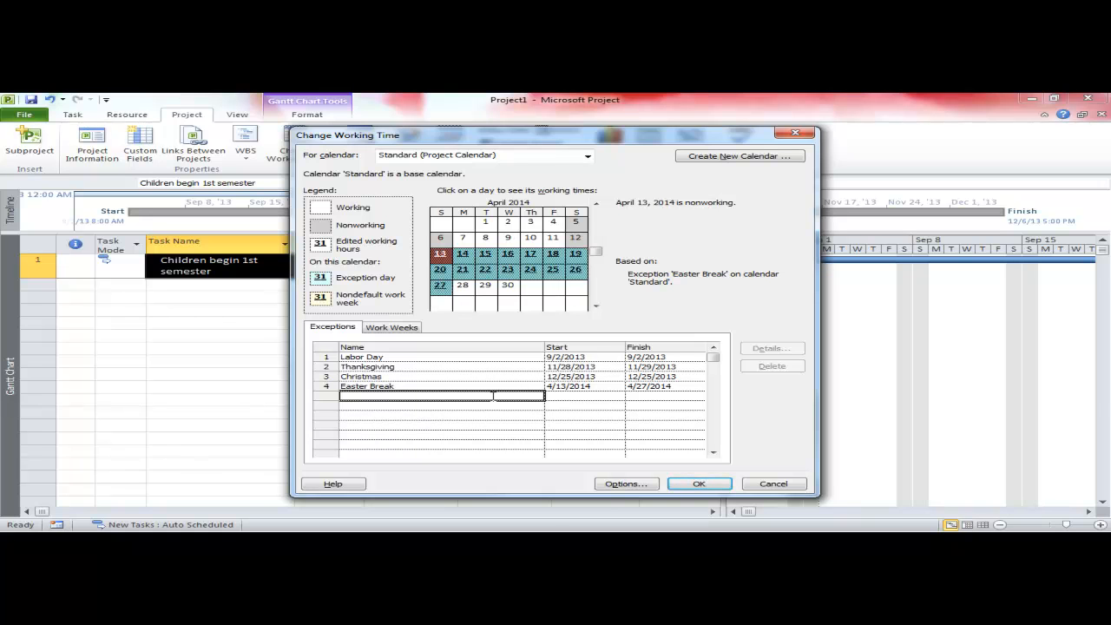
pyautogui.click(696, 485)
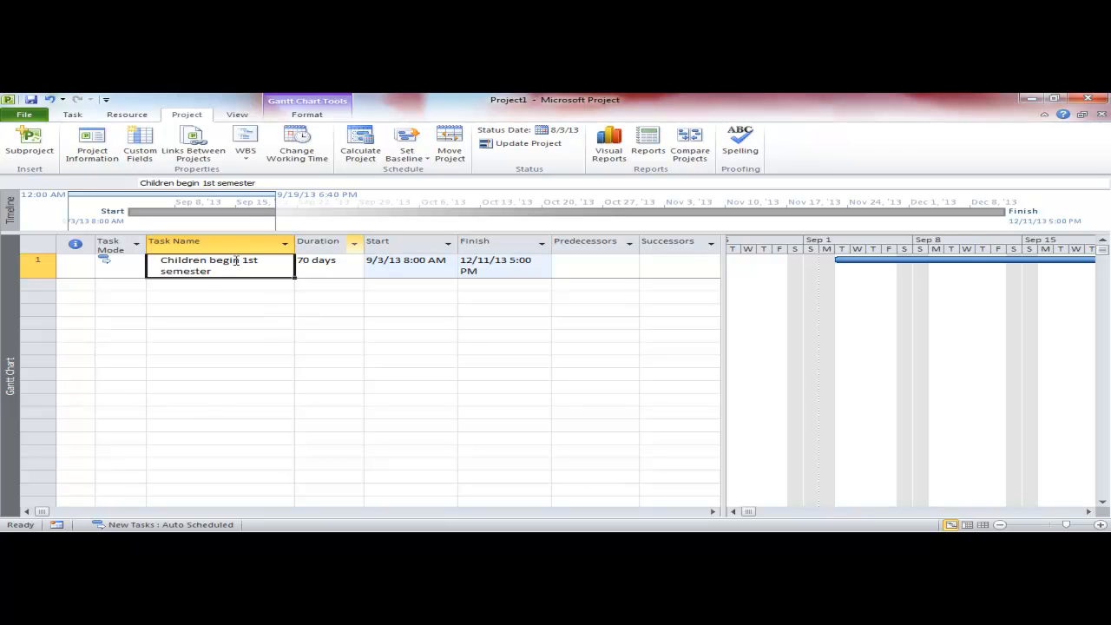
pyautogui.click(389, 272)
pyautogui.click(517, 272)
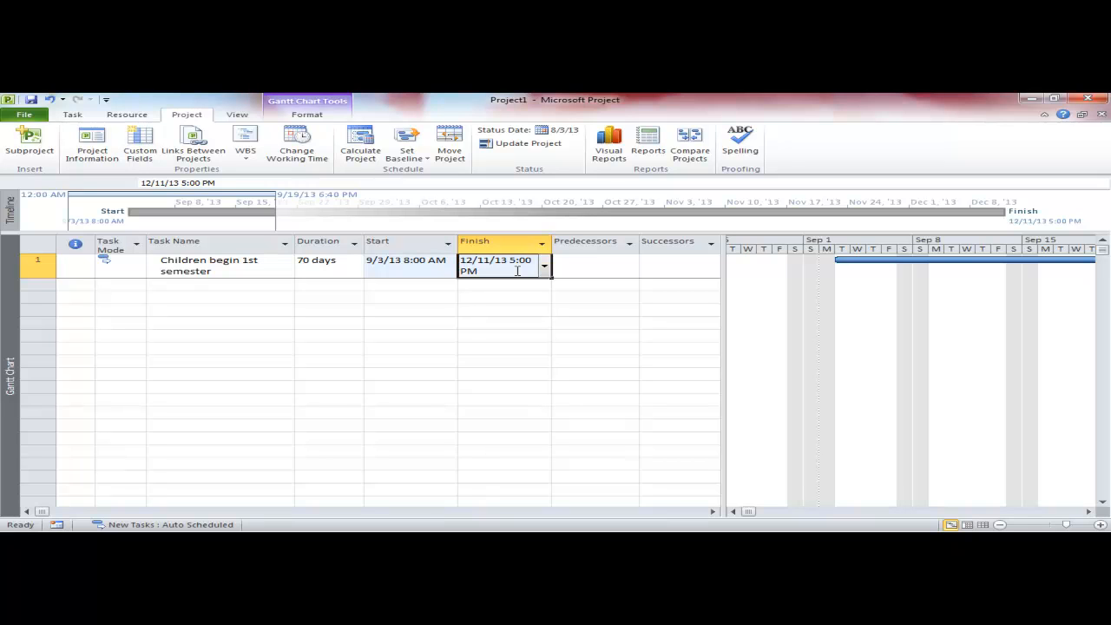
# Add the task Begin Christmas Break in row 2, linked after Children begin 1st semester, with a duration of 0 days
pyautogui.click(213, 284)
pyautogui.write('Begin Christmas B')
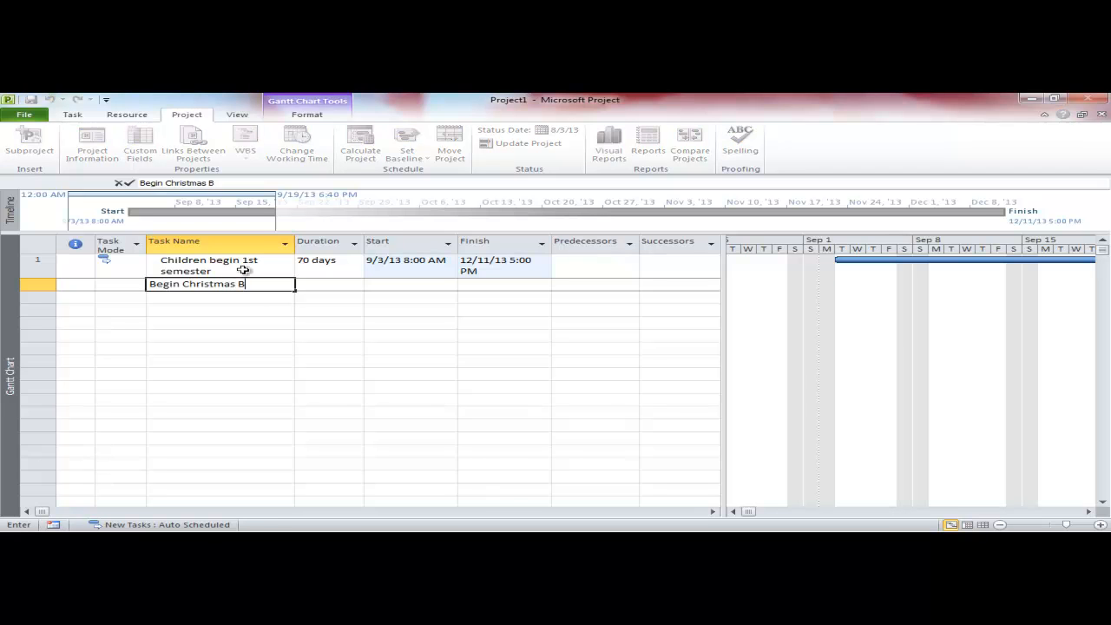
pyautogui.write('reak')
pyautogui.click(417, 285)
pyautogui.click(449, 285)
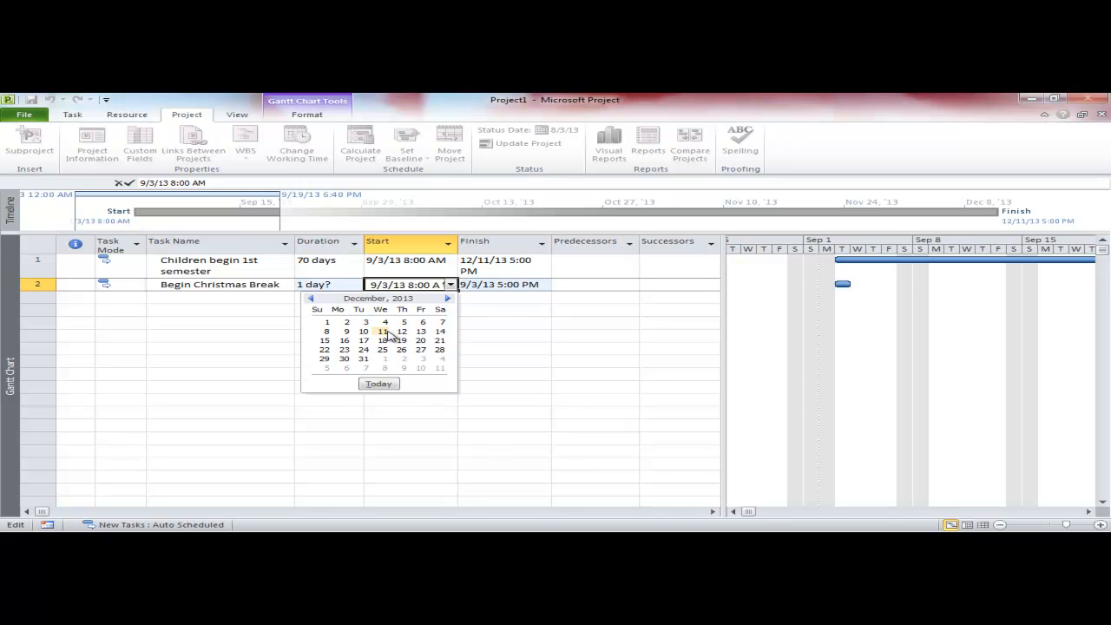
pyautogui.click(204, 262)
pyautogui.click(204, 262)
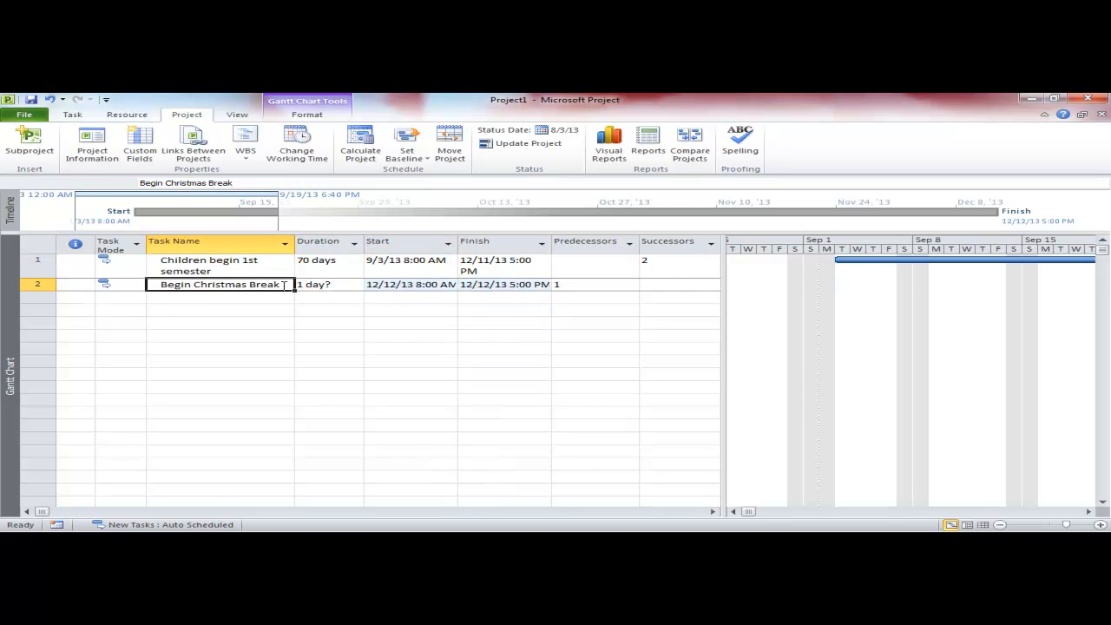
pyautogui.click(333, 284)
pyautogui.write('0')
# Add the task End of Christmas Break in row 3 with a duration of 0 days
pyautogui.click(226, 298)
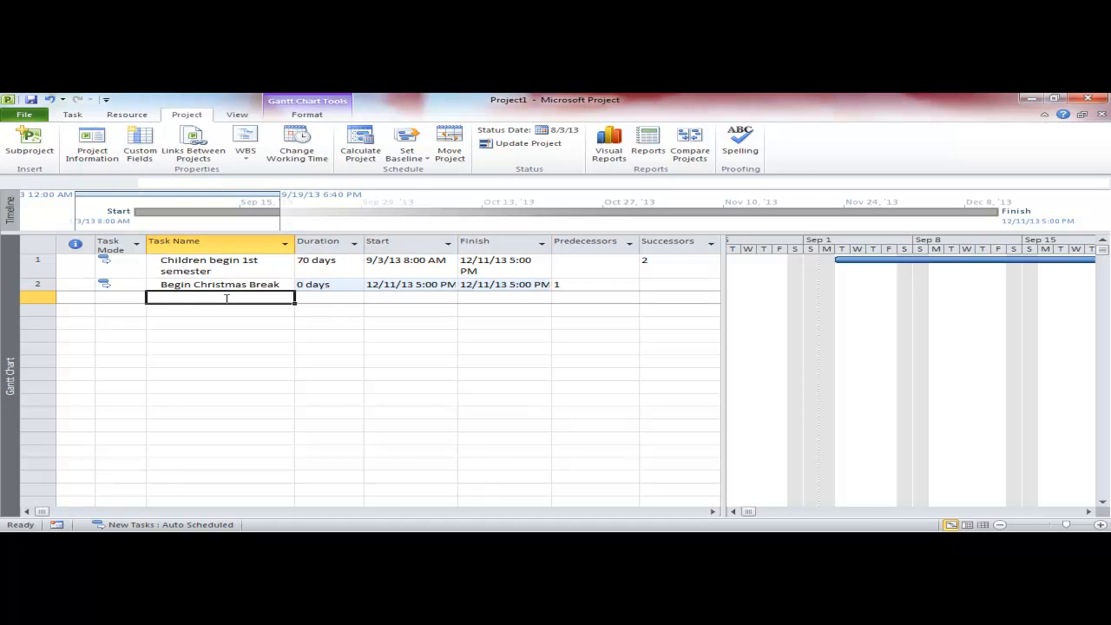
pyautogui.write('End of Christma')
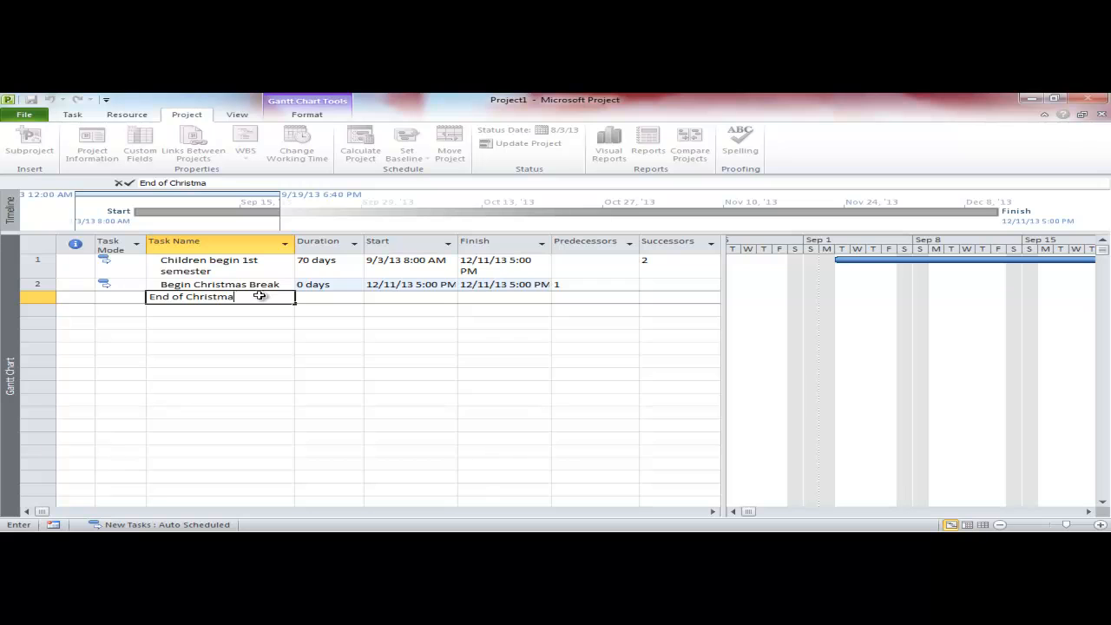
pyautogui.write('s Break')
pyautogui.press('Return')
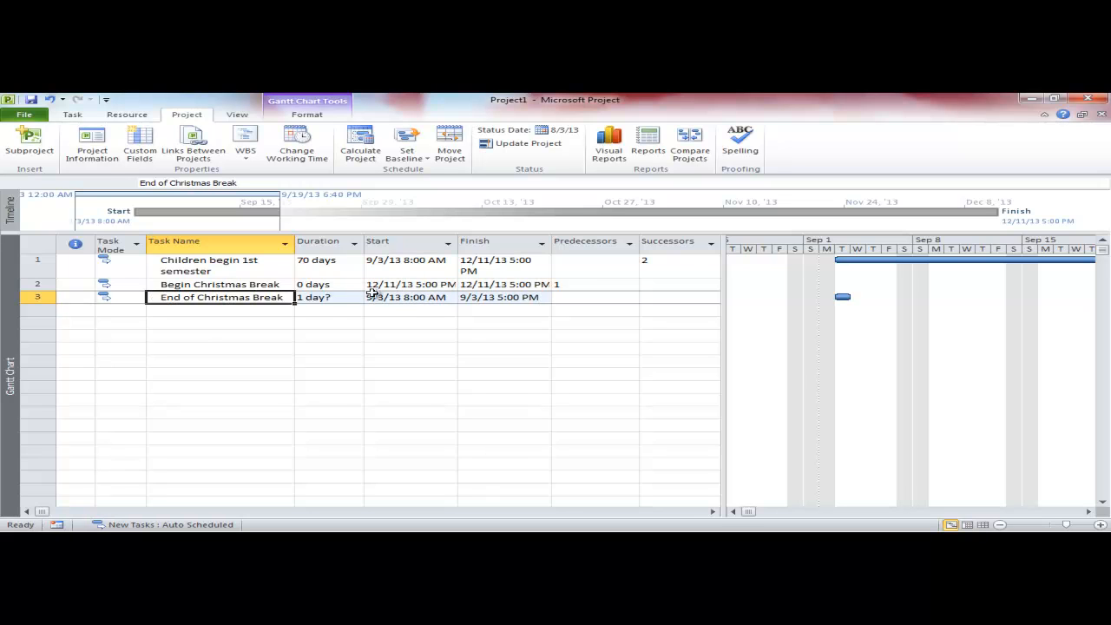
pyautogui.click(329, 301)
pyautogui.write('0')
# Set the start date of End of Christmas Break to 1/20/14
pyautogui.click(451, 299)
pyautogui.click(448, 311)
pyautogui.click(448, 310)
pyautogui.click(448, 311)
pyautogui.click(448, 310)
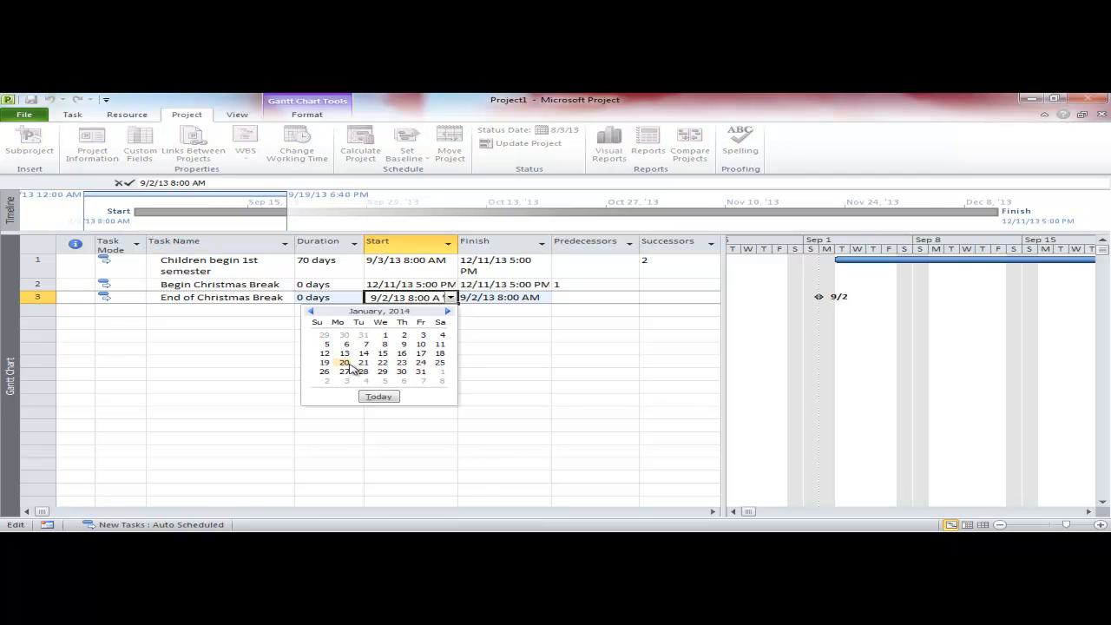
pyautogui.click(345, 363)
# Rename the task in row 3 as Children begin 2nd semester
pyautogui.click(249, 297)
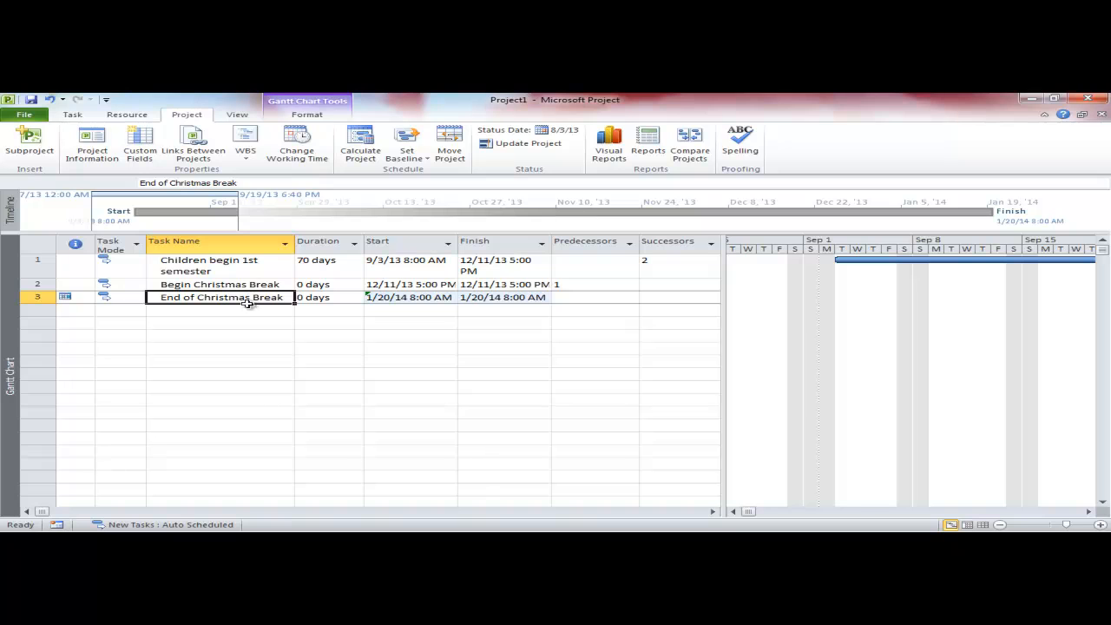
pyautogui.write('Children begin 1st semester')
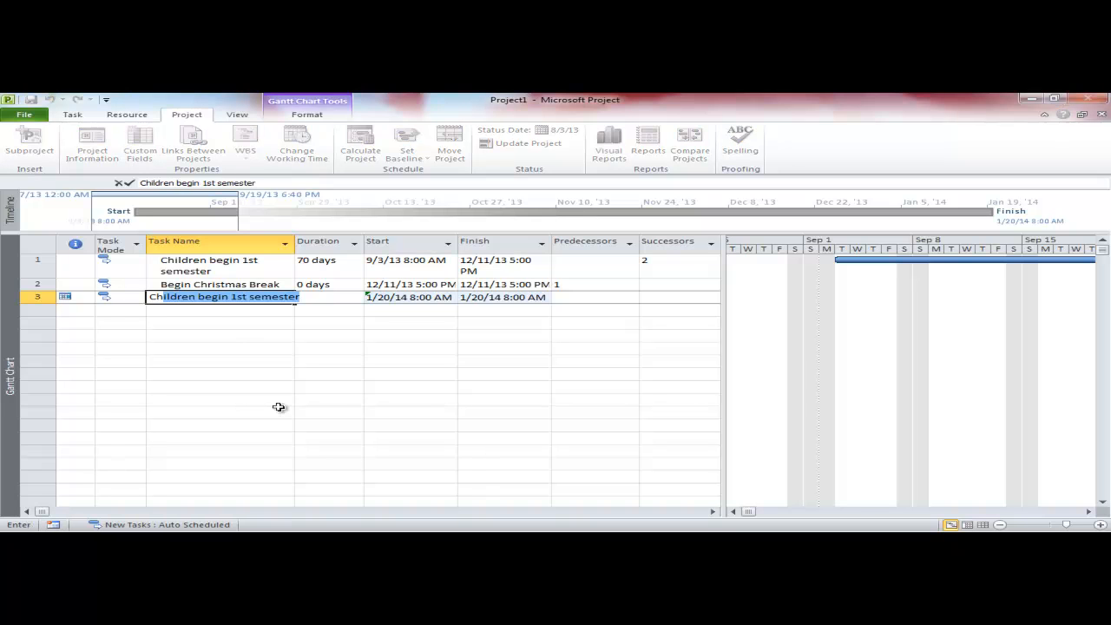
pyautogui.press('F2')
pyautogui.press('Left')
pyautogui.press('Left')
pyautogui.press('Left')
pyautogui.press('Left')
pyautogui.press('Left')
pyautogui.press('Left')
pyautogui.press('Left')
pyautogui.press('Left')
pyautogui.press('Left')
pyautogui.press('BackSpace')
pyautogui.press('BackSpace')
pyautogui.press('BackSpace')
pyautogui.write('2nd')
pyautogui.press('Up')
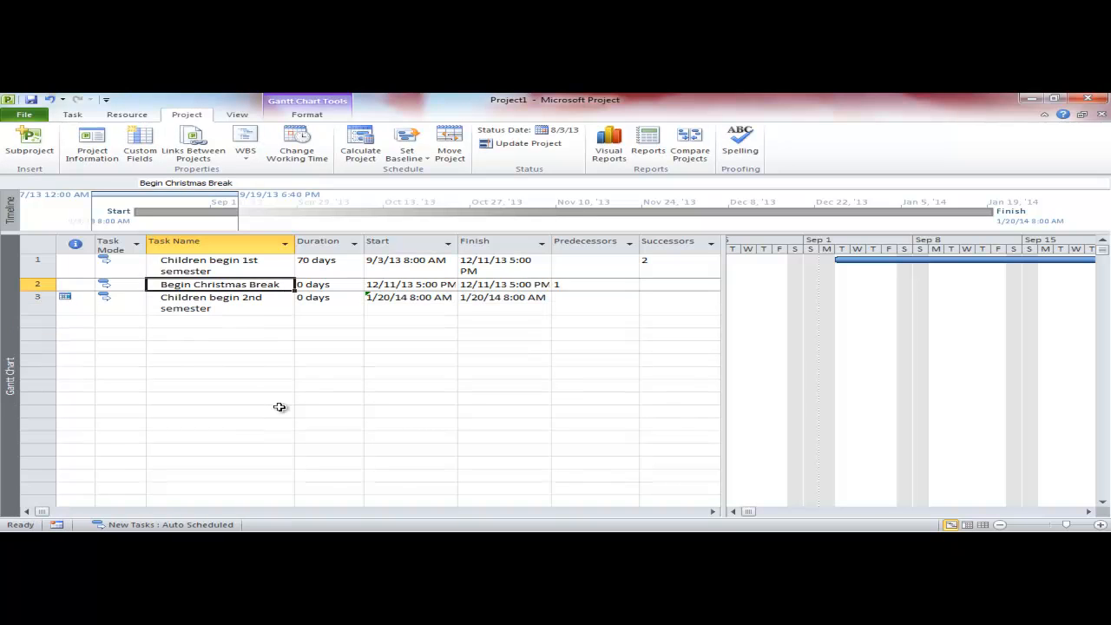
# Shorten the name of the task in row 2 to Christmas Break
pyautogui.press('Right')
pyautogui.press('Right')
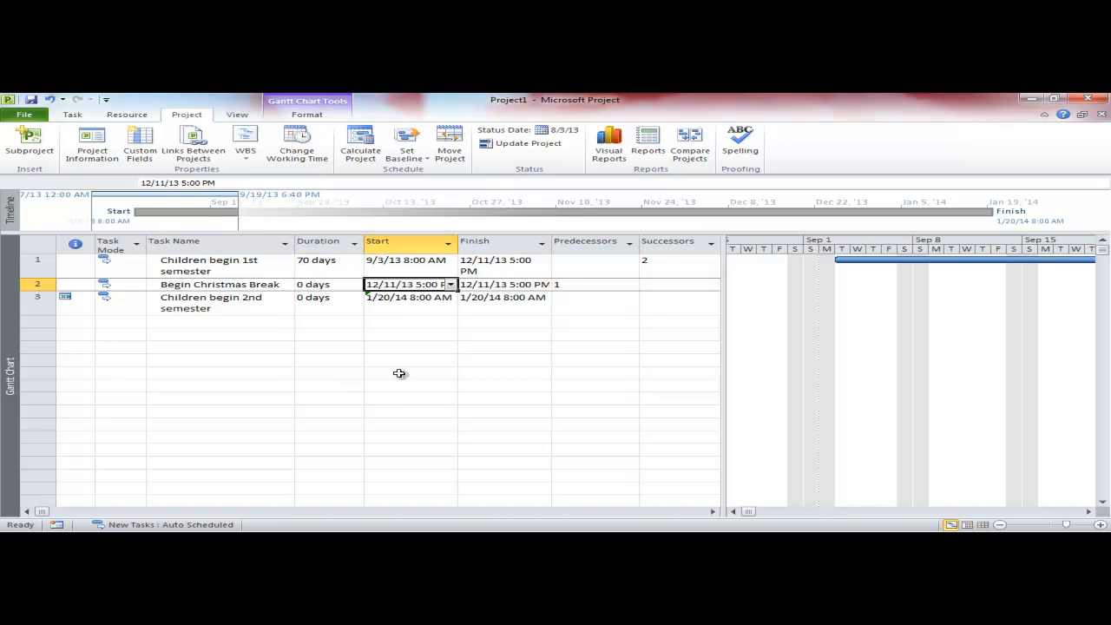
pyautogui.click(247, 285)
pyautogui.click(248, 285)
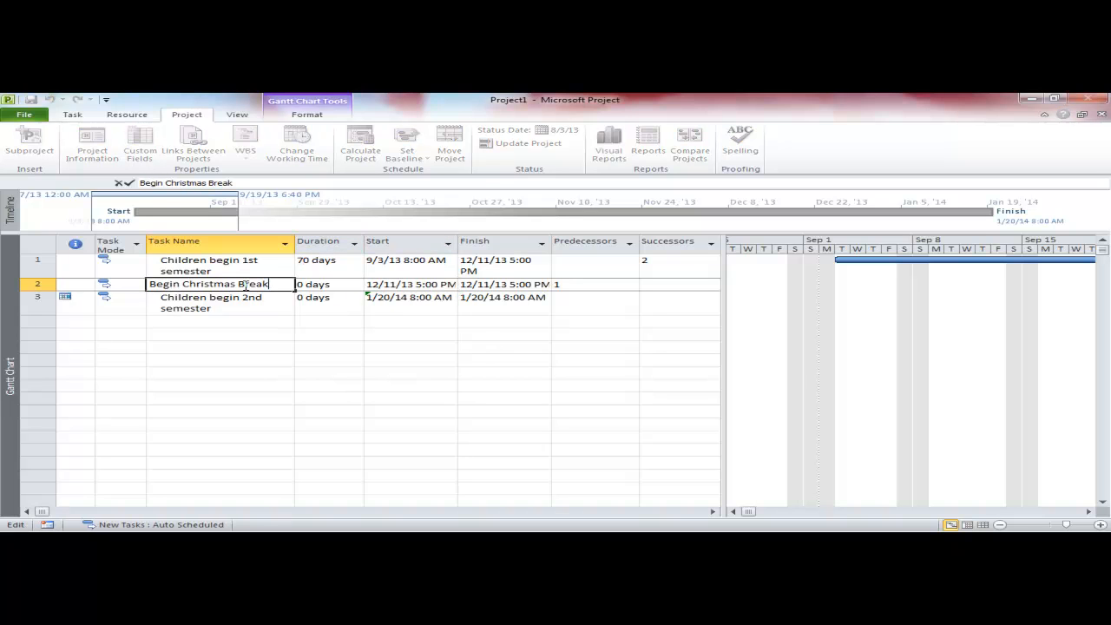
pyautogui.press('Delete')
pyautogui.press('Delete')
pyautogui.press('Delete')
pyautogui.press('Delete')
pyautogui.press('Delete')
pyautogui.press('Delete')
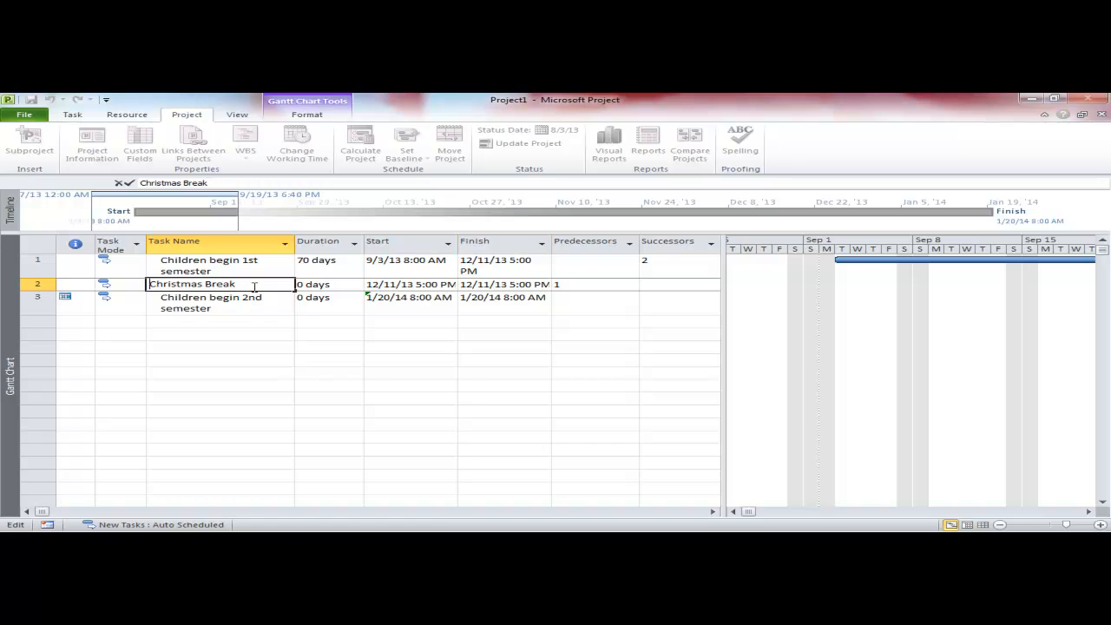
pyautogui.press('Return')
# Set the finish date of the Christmas Break task to 1/17/14
pyautogui.click(206, 285)
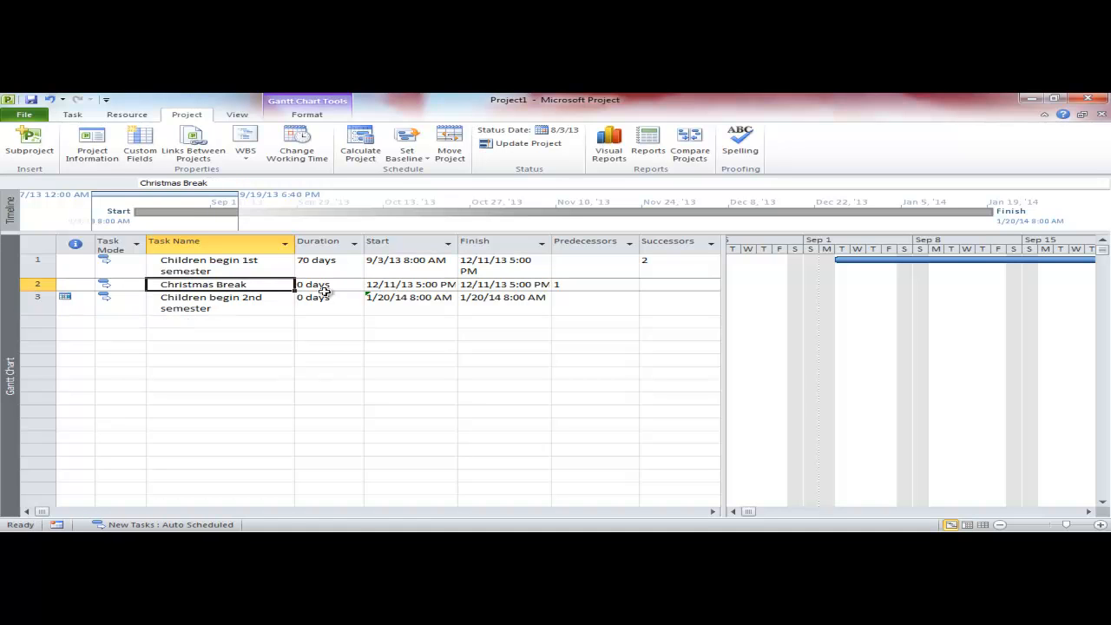
pyautogui.click(401, 288)
pyautogui.click(544, 283)
pyautogui.click(514, 342)
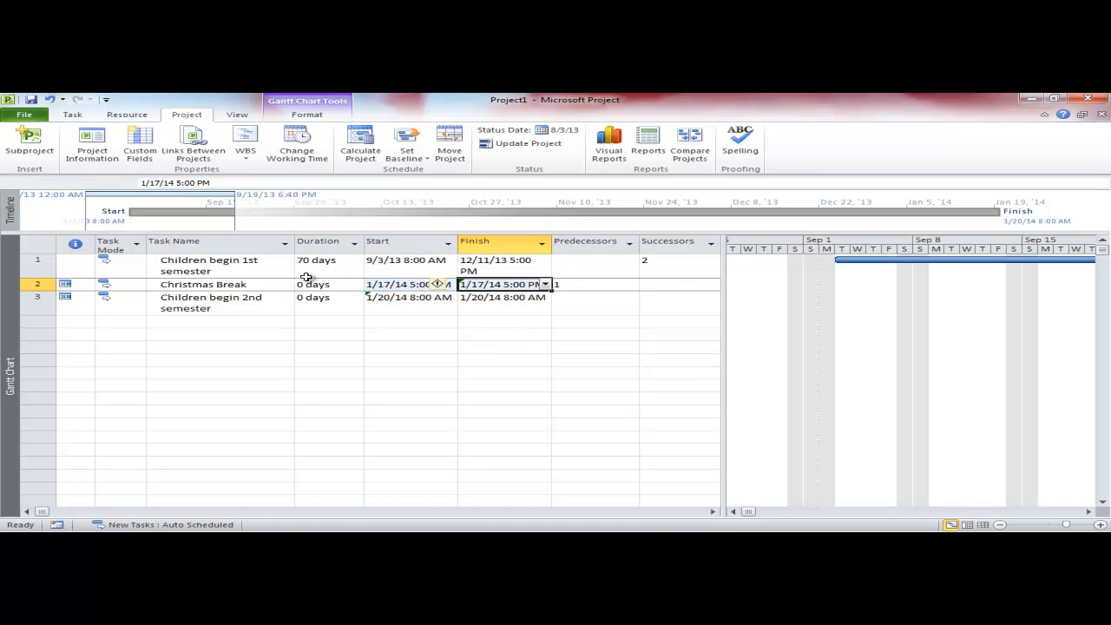
# Split the view for Christmas Break and show the Task Details Form below the Gantt Chart
pyautogui.click(250, 284)
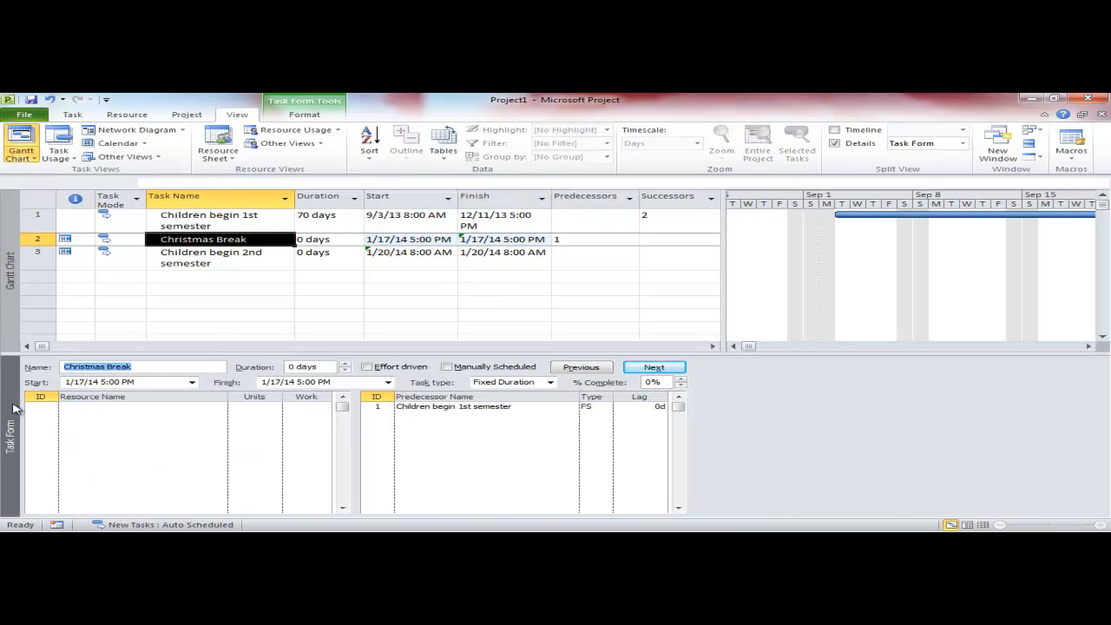
pyautogui.rightClick(13, 408)
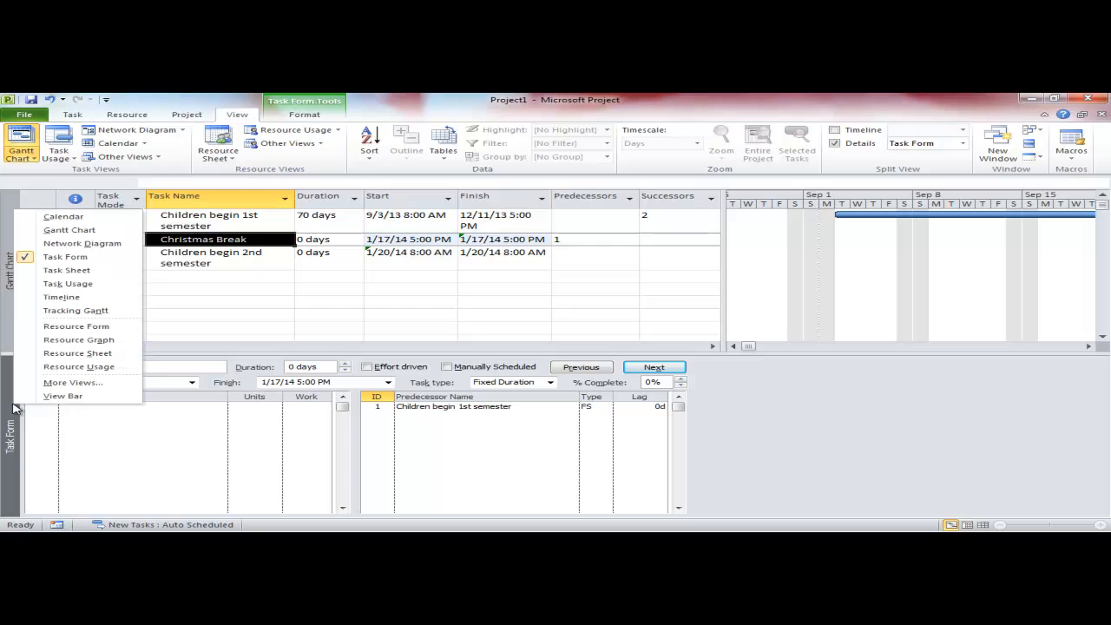
pyautogui.click(68, 384)
pyautogui.click(580, 375)
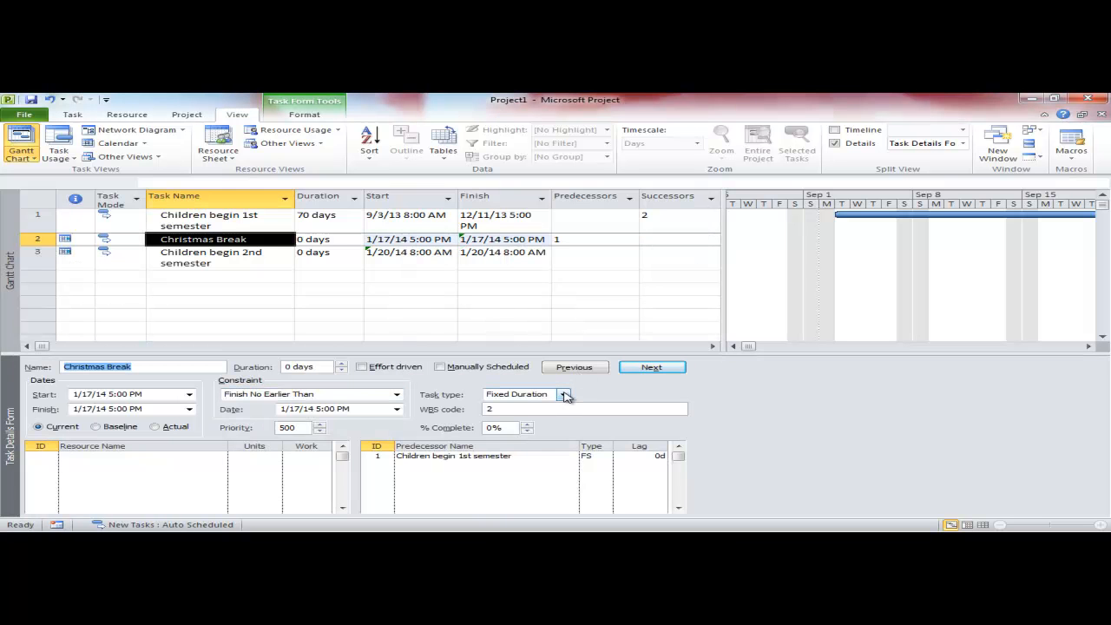
# Change the Christmas Break task type to Fixed Units and apply it
pyautogui.click(564, 394)
pyautogui.click(547, 407)
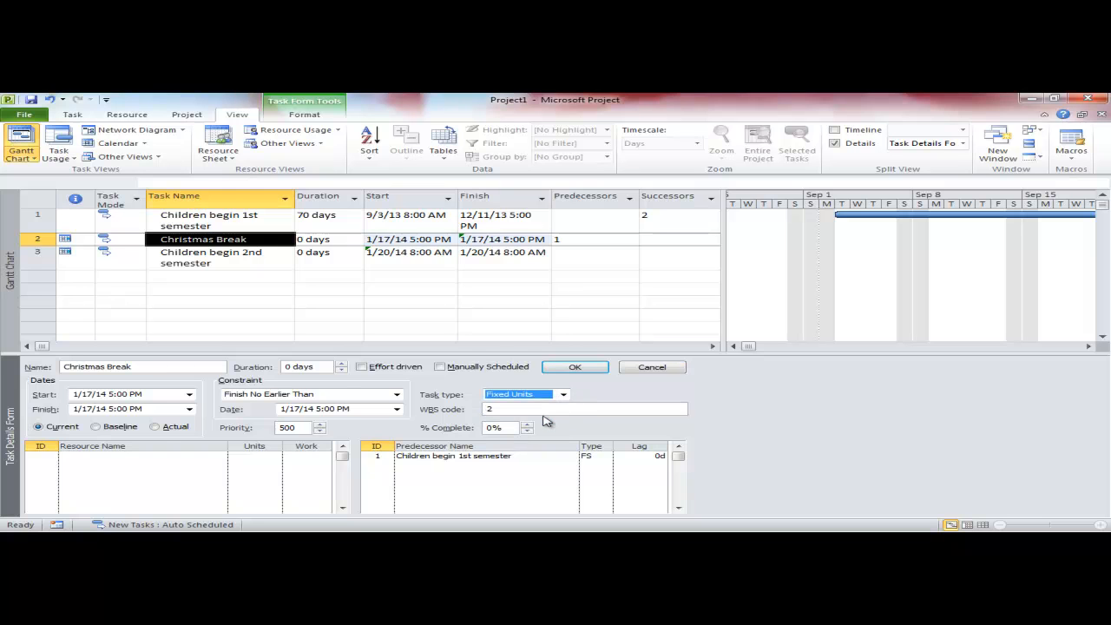
pyautogui.click(408, 238)
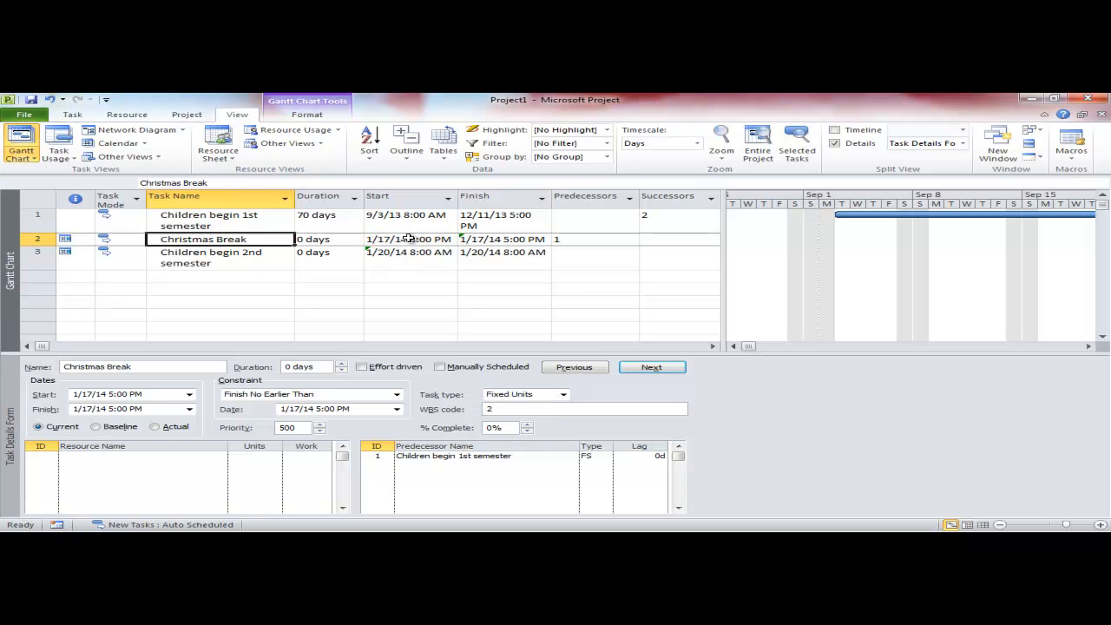
# Set the Christmas Break task's constraint to As Soon As Possible and apply it
pyautogui.click(408, 239)
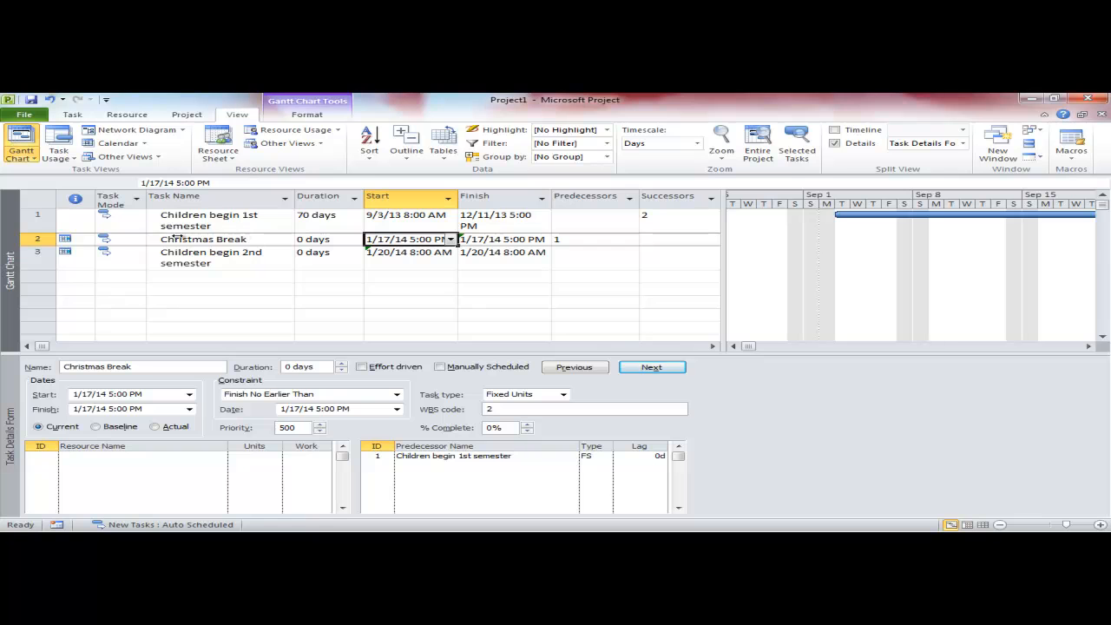
pyautogui.click(389, 396)
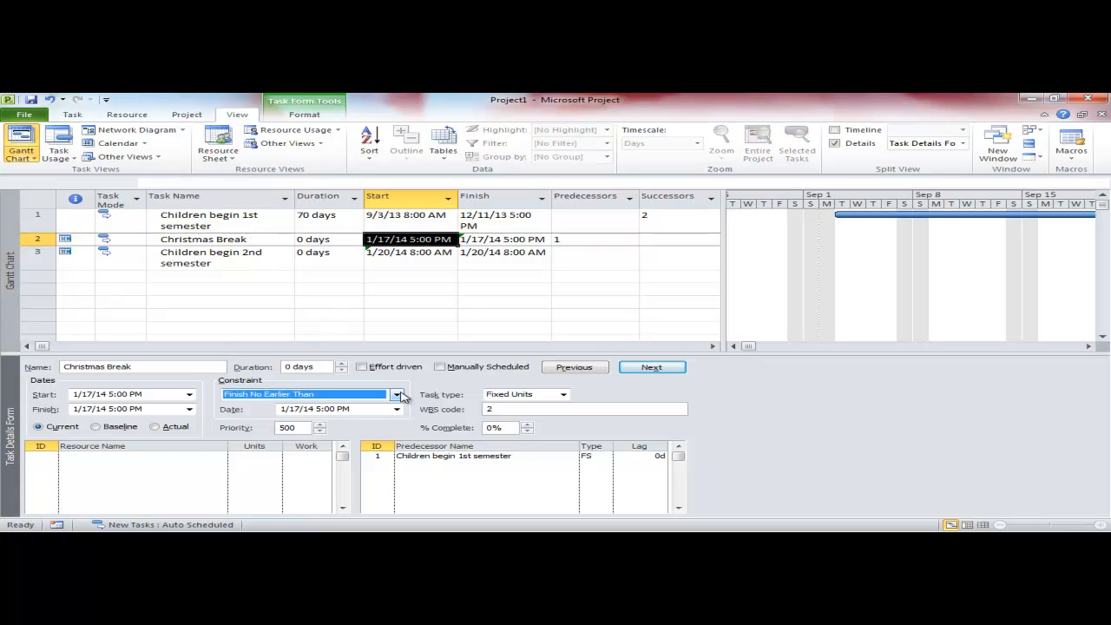
pyautogui.click(396, 395)
pyautogui.click(388, 415)
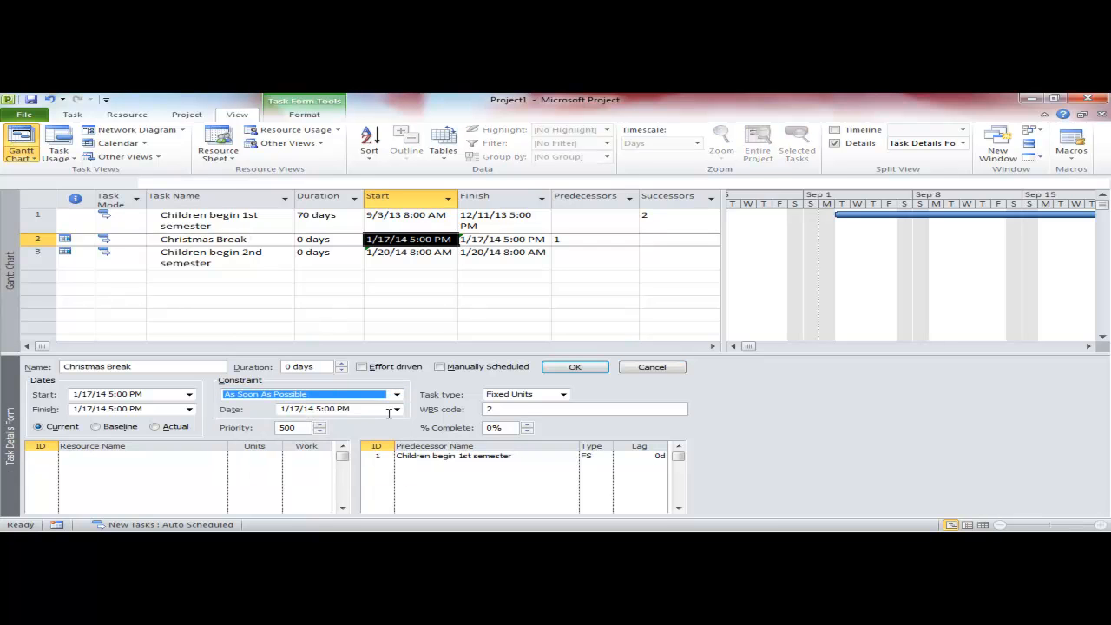
pyautogui.click(574, 368)
# Set the Christmas Break finish date to 1/19/14, accepting the move to the previous working day, Fri Jan 17, '14
pyautogui.click(426, 240)
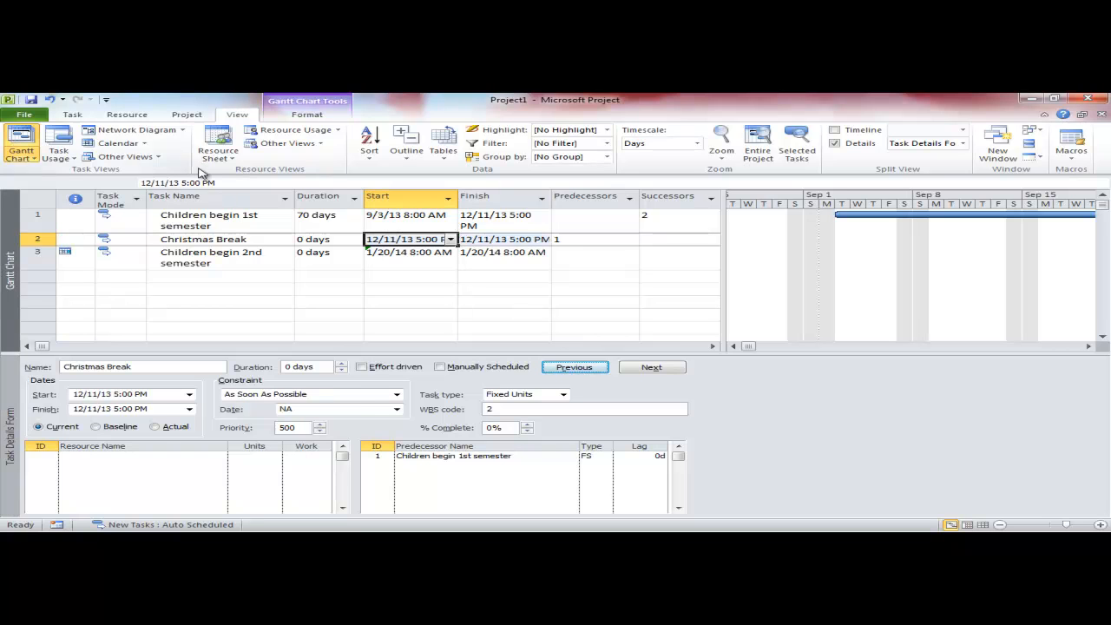
pyautogui.click(235, 184)
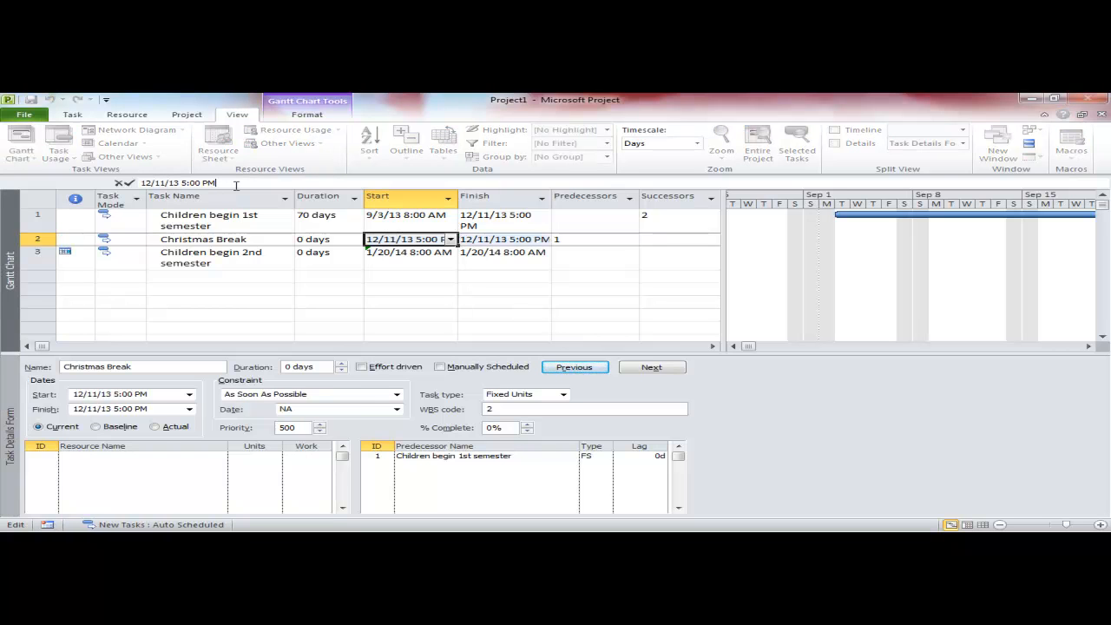
pyautogui.click(500, 240)
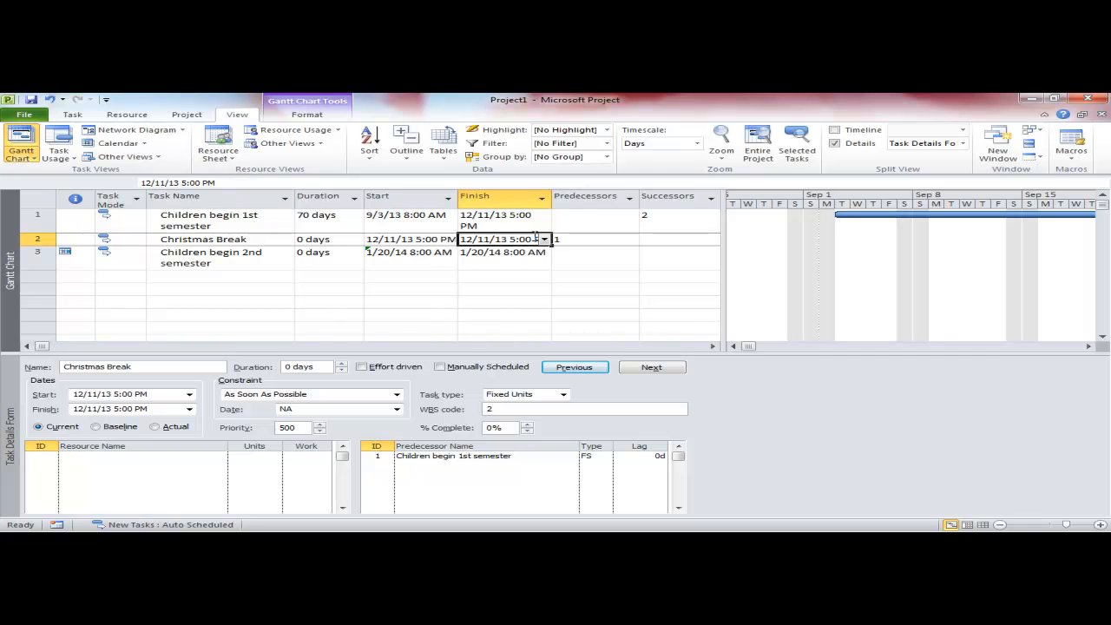
pyautogui.click(544, 240)
pyautogui.click(539, 253)
pyautogui.click(418, 305)
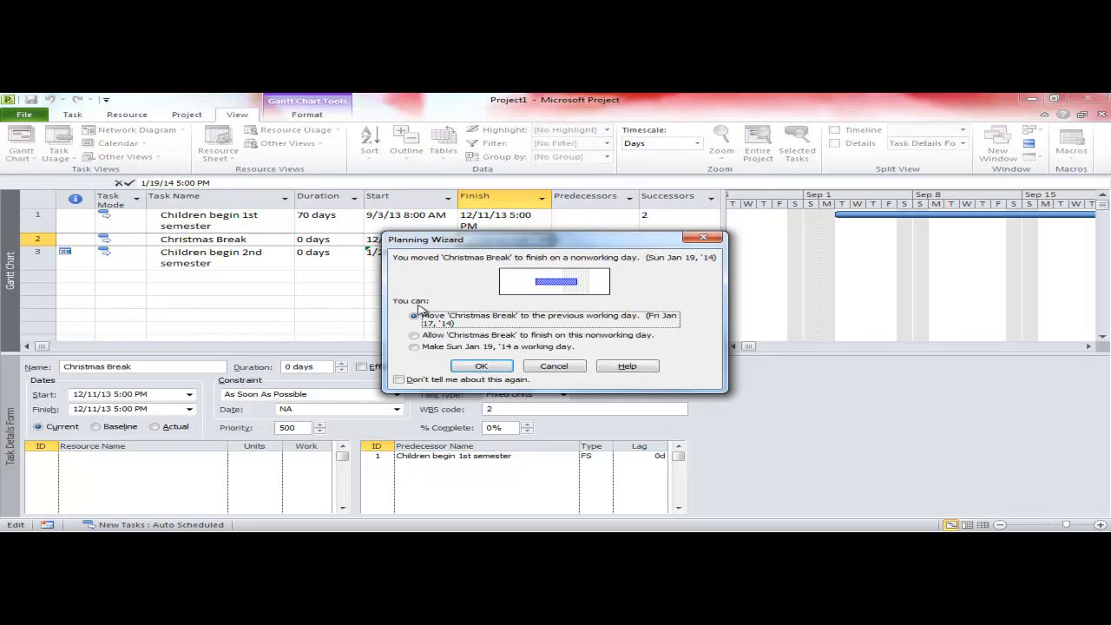
pyautogui.click(486, 366)
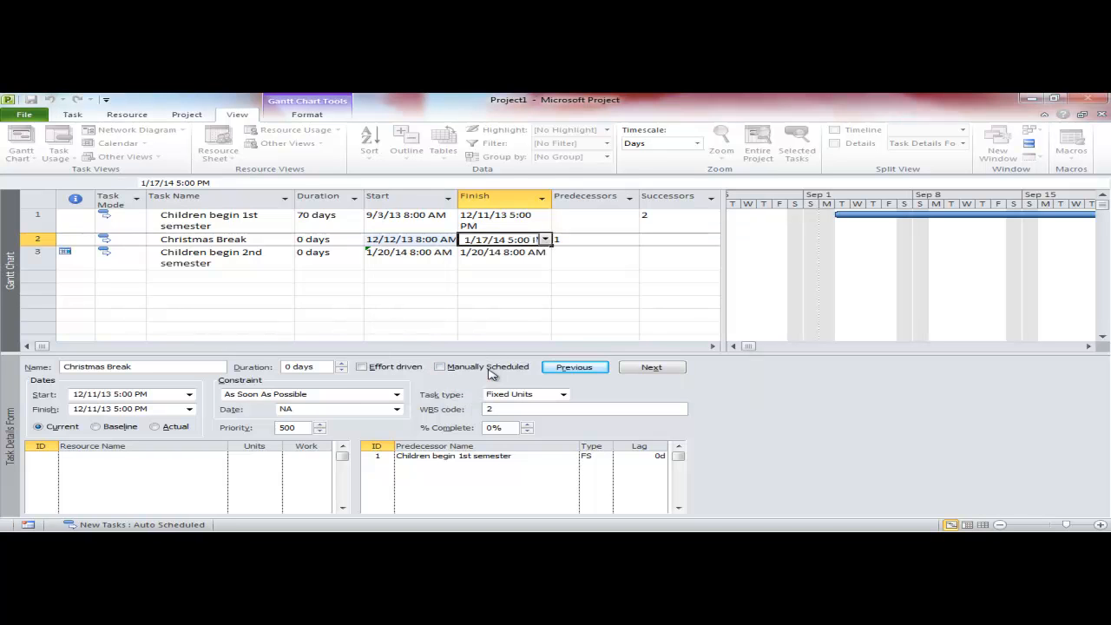
# Give the Children begin 2nd semester task a duration of 70 days and link it as successor of Christmas Break
pyautogui.click(1001, 525)
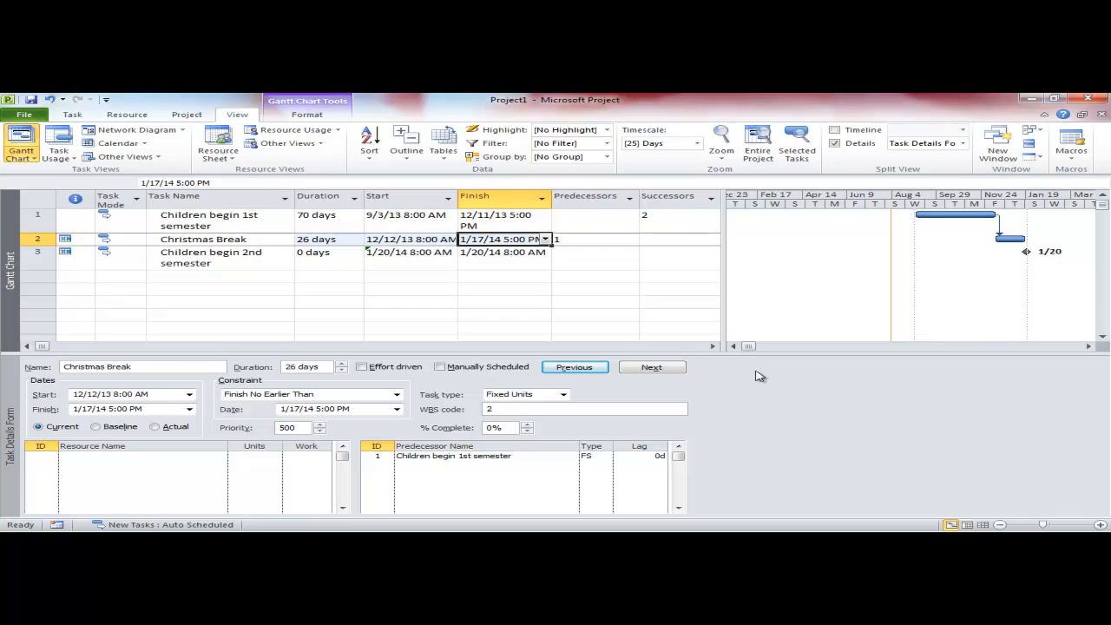
pyautogui.click(231, 258)
pyautogui.click(319, 261)
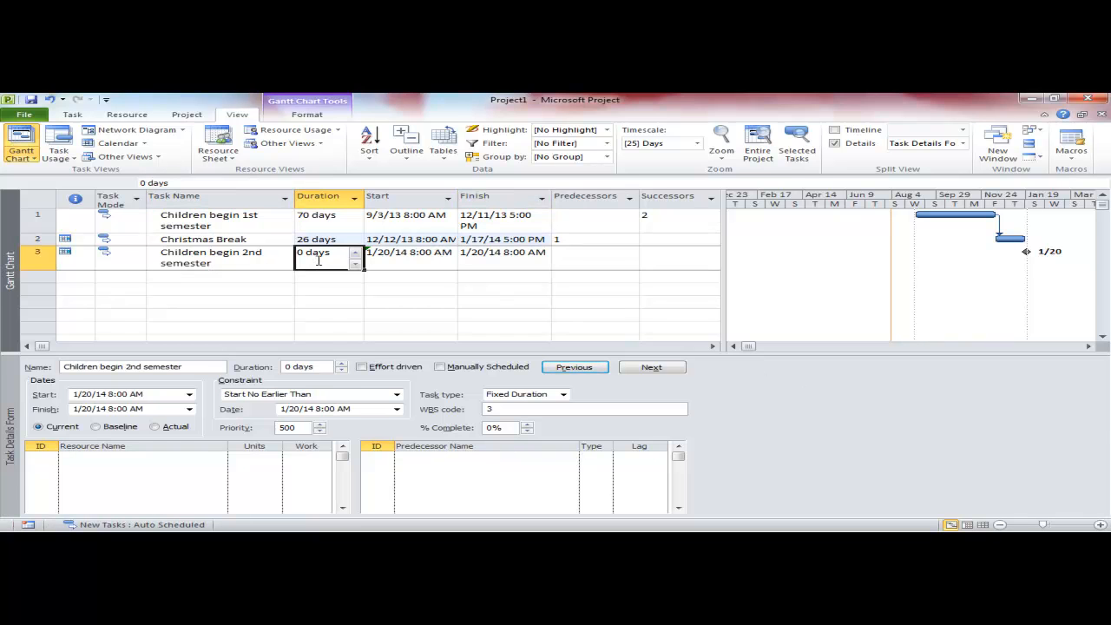
pyautogui.write('70')
pyautogui.moveTo(231, 239); pyautogui.dragTo(234, 253)
pyautogui.hotkey('ctrl', 'F2')
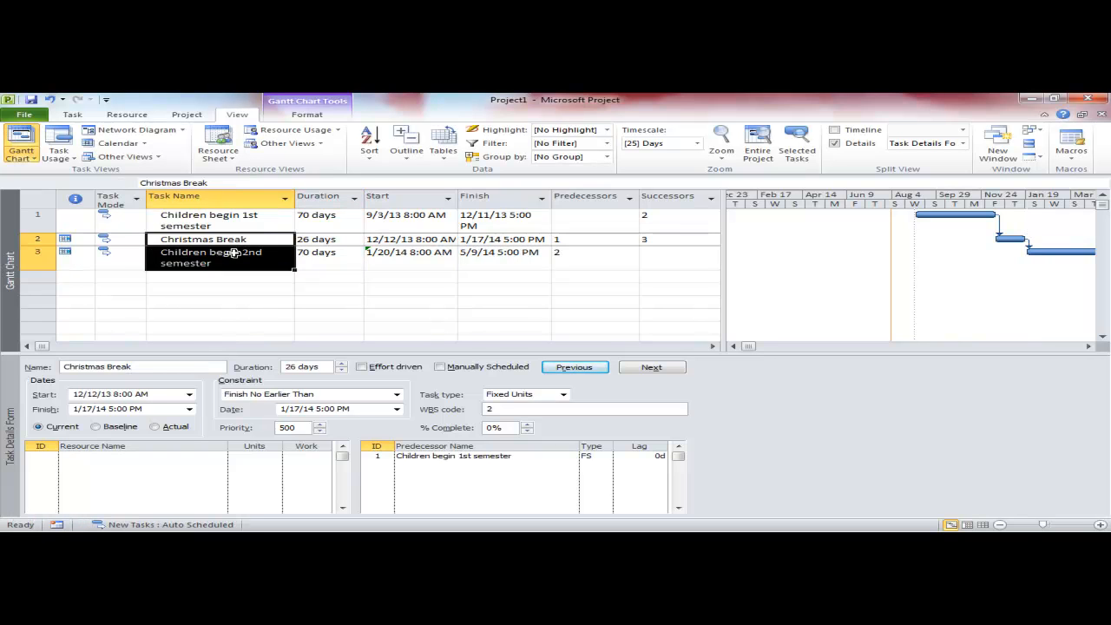
pyautogui.click(232, 252)
# Add two tasks below the 2nd semester task, each named with one child's name followed by "goes to camp"
pyautogui.click(268, 276)
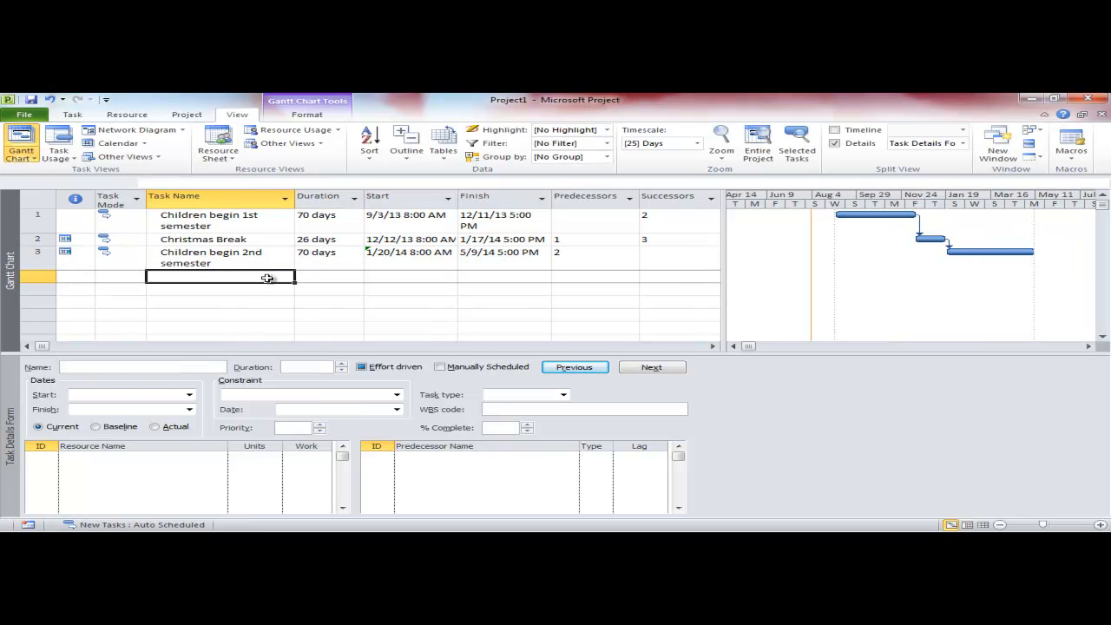
pyautogui.write('Betty goes to camp')
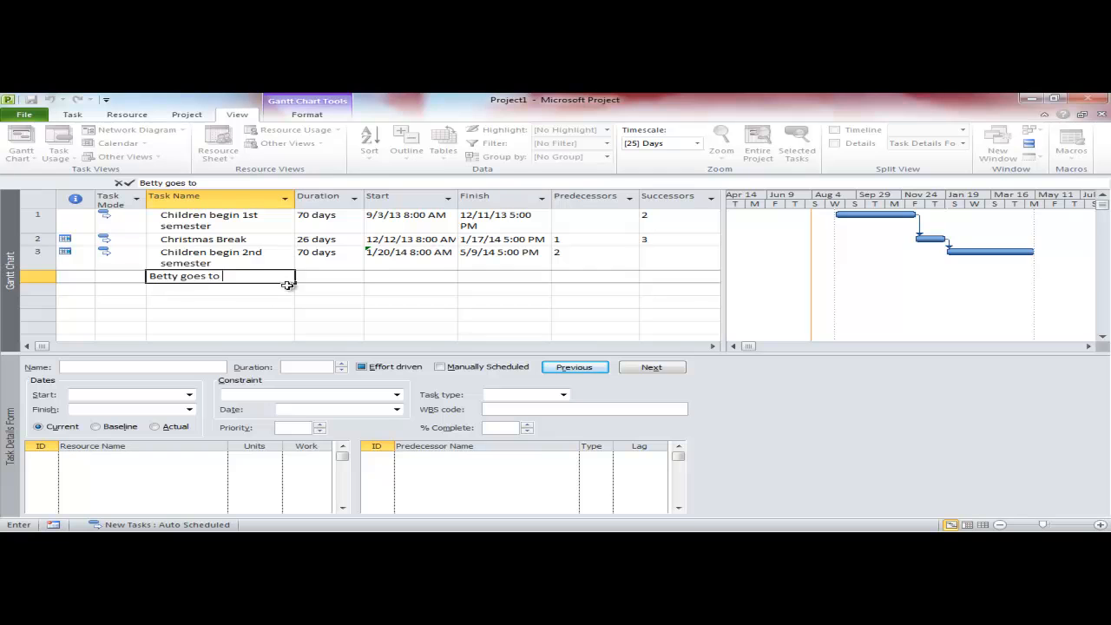
pyautogui.press('Return')
pyautogui.write('Tom goes to camp')
# Make task 3, the 2nd semester, the predecessor of both camp tasks in rows 4 and 5
pyautogui.press('Up')
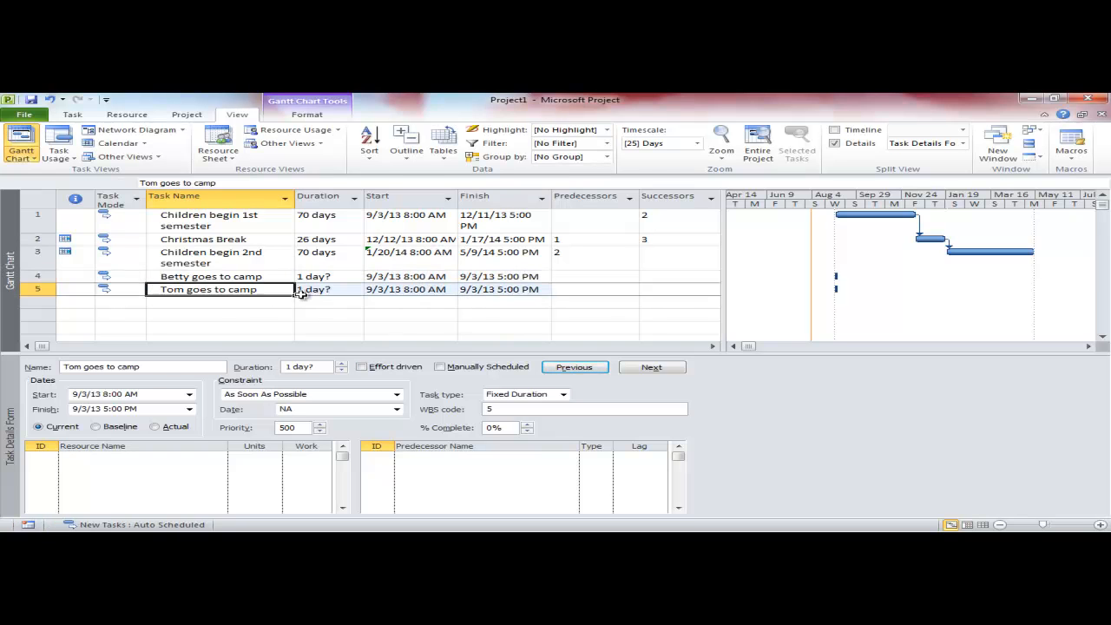
pyautogui.press('Right')
pyautogui.press('Right')
pyautogui.press('Right')
pyautogui.press('Right')
pyautogui.write('3')
pyautogui.press('Return')
pyautogui.write('3')
# Set the camp task durations in elapsed days: 35ed for row 4 and 21ed for row 5
pyautogui.press('Up')
pyautogui.press('Left')
pyautogui.press('Left')
pyautogui.press('Left')
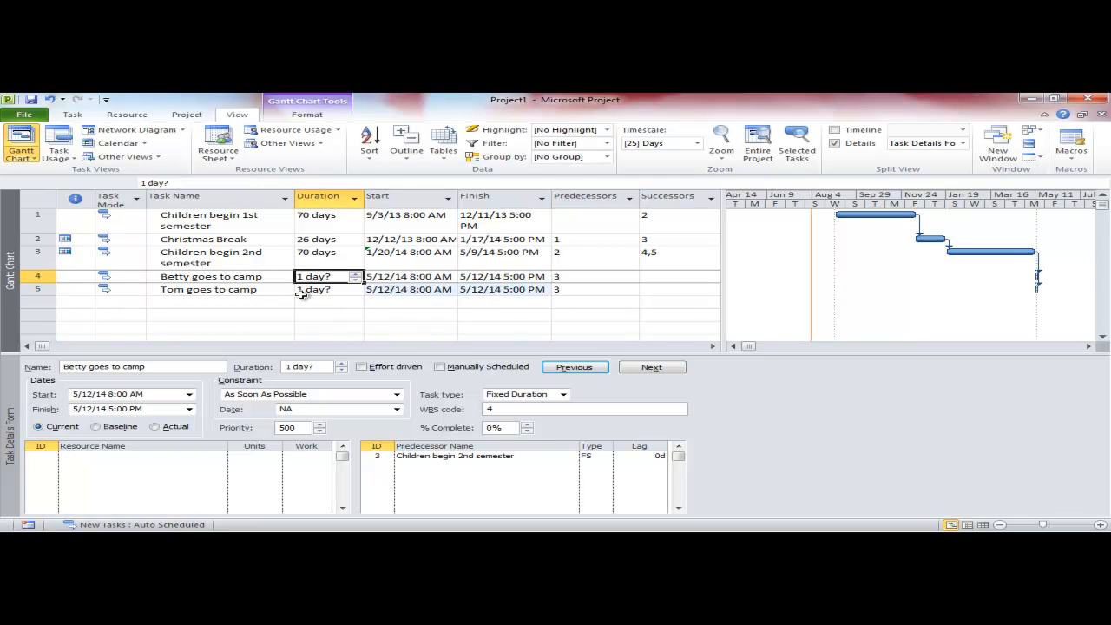
pyautogui.write('35ed')
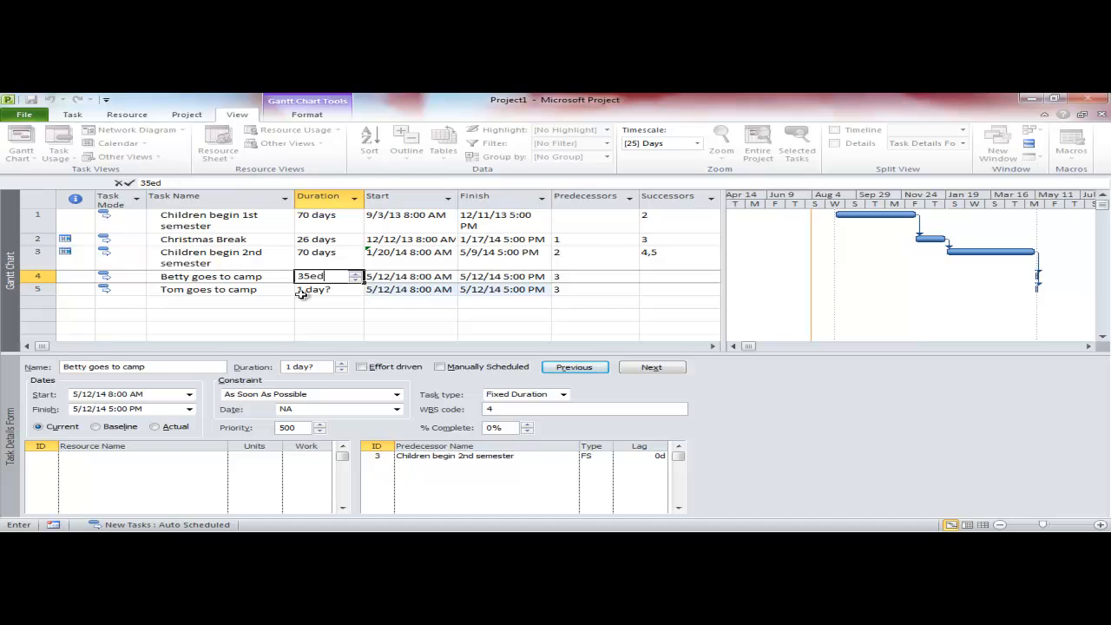
pyautogui.press('Return')
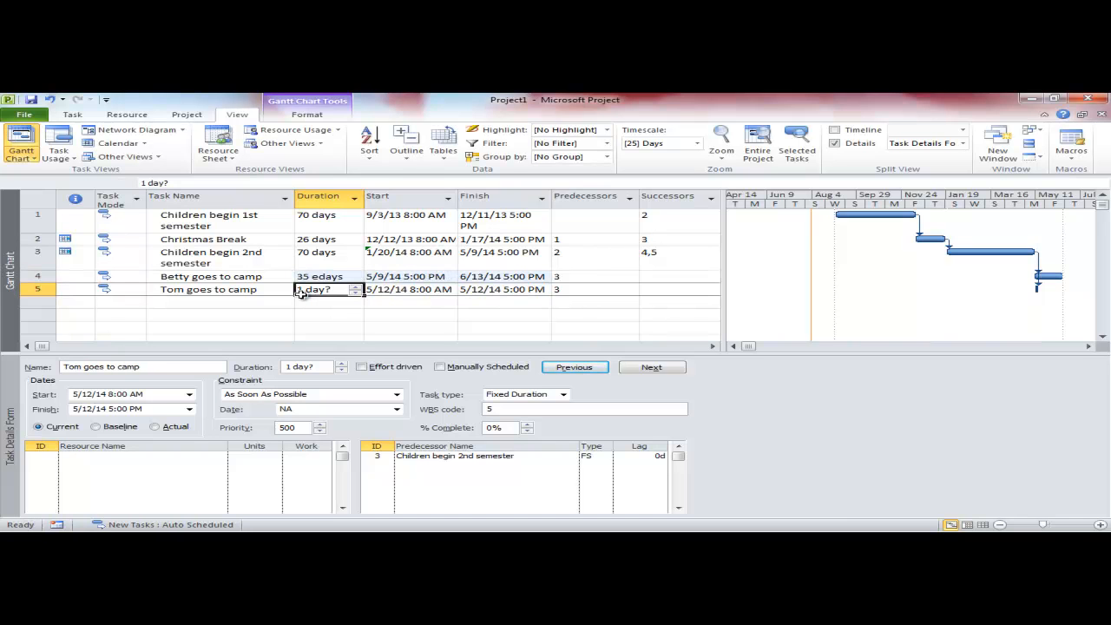
pyautogui.write('21ed')
pyautogui.press('Return')
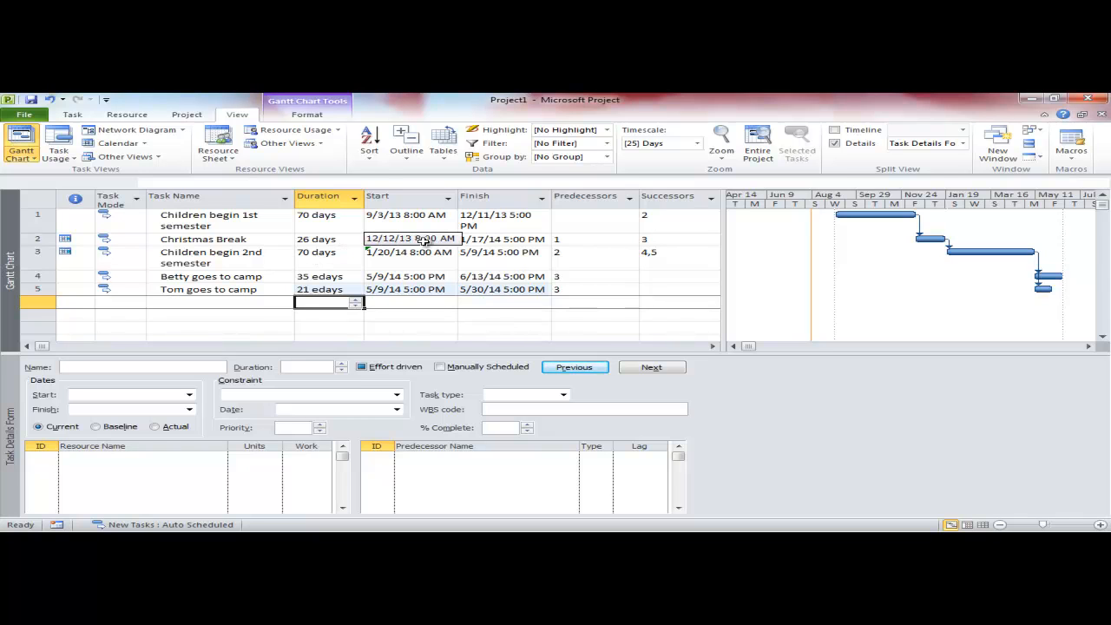
# Try deleting the Easter Break exception from the Standard project calendar and undo the deletion
pyautogui.click(509, 289)
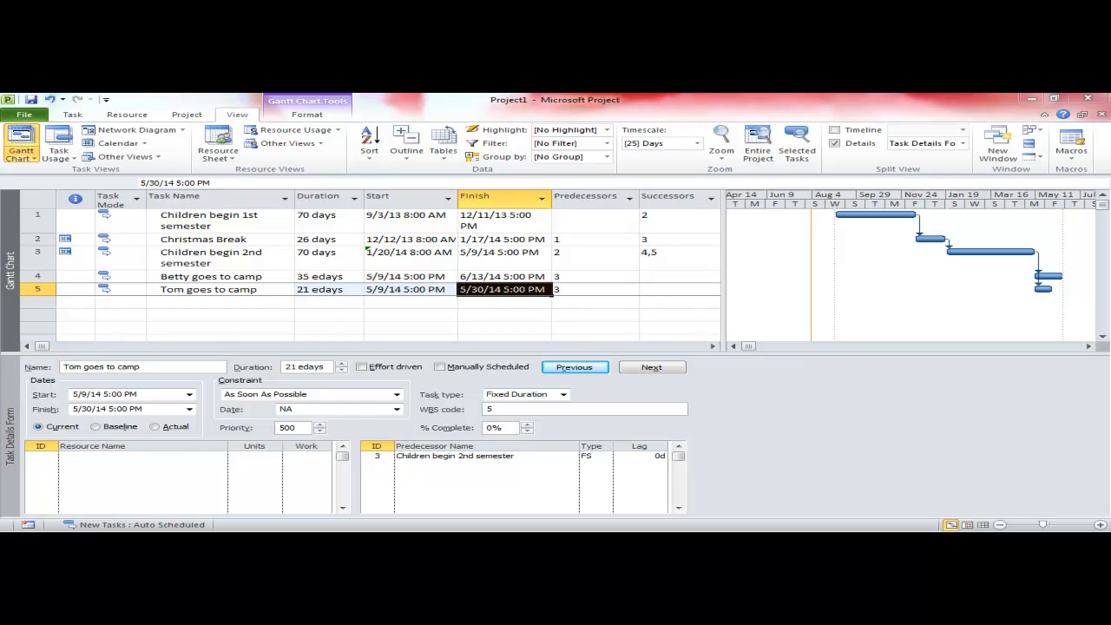
pyautogui.click(187, 114)
pyautogui.click(295, 144)
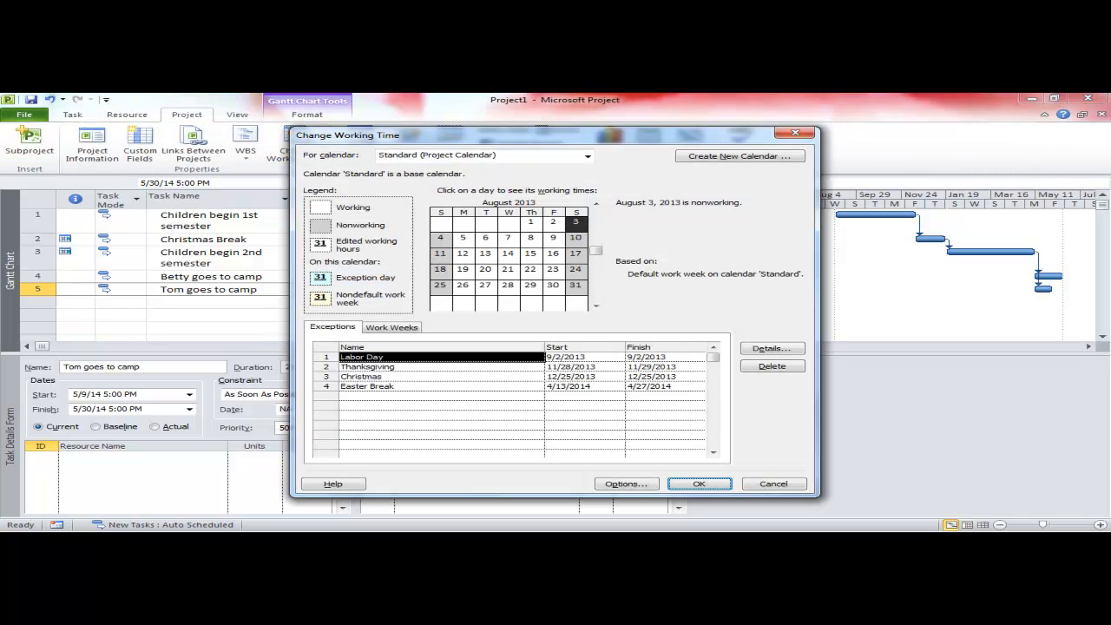
pyautogui.click(368, 386)
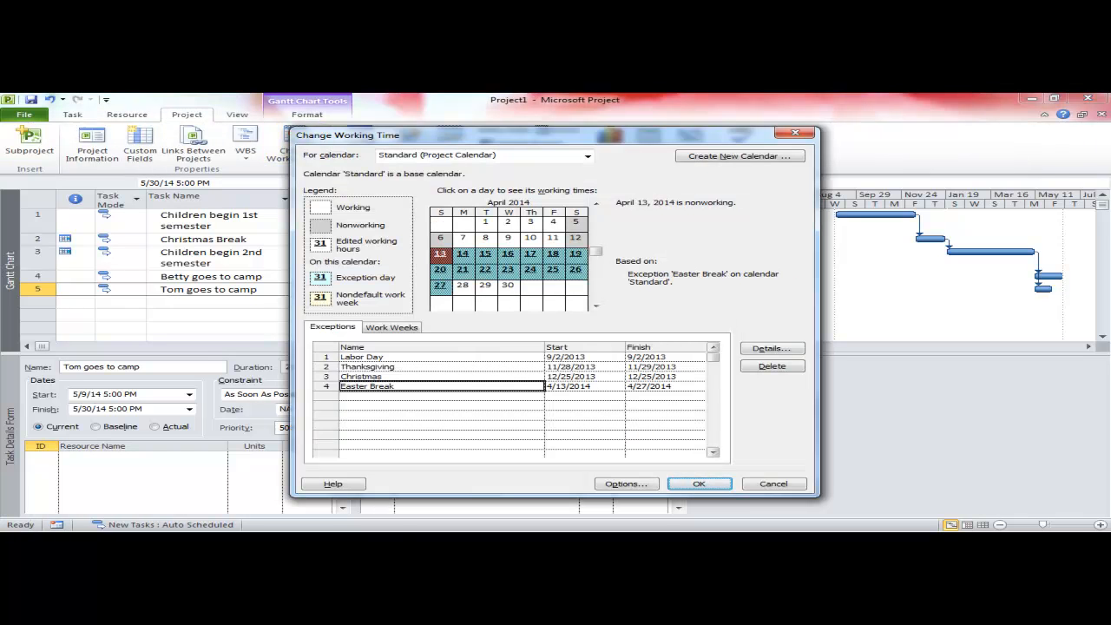
pyautogui.click(773, 366)
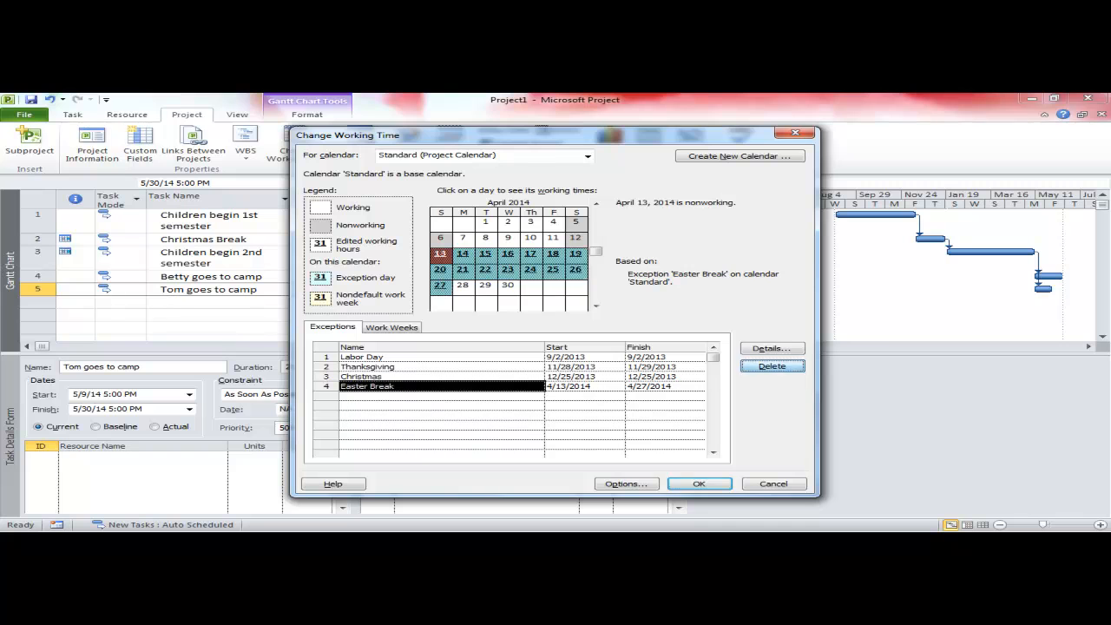
pyautogui.moveTo(599, 134); pyautogui.dragTo(837, 133)
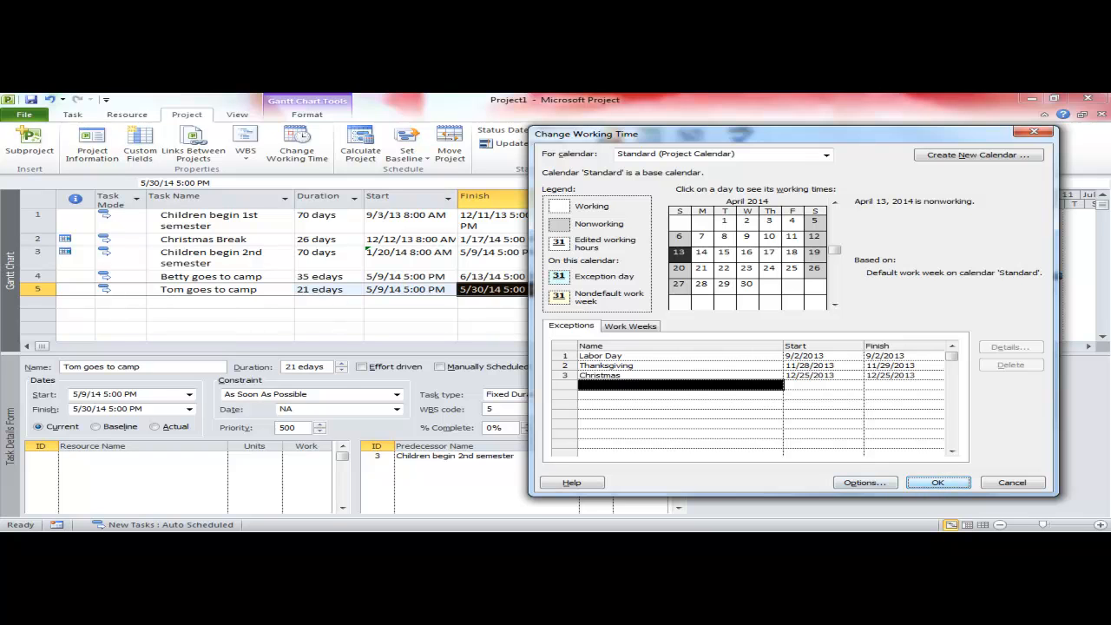
pyautogui.press('Return')
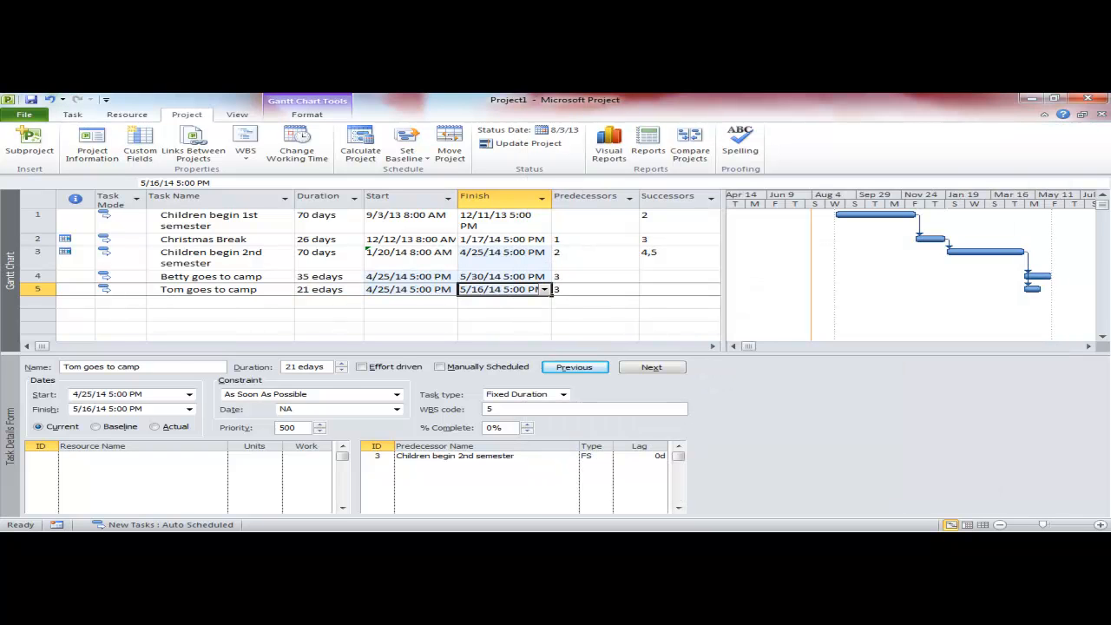
pyautogui.click(501, 258)
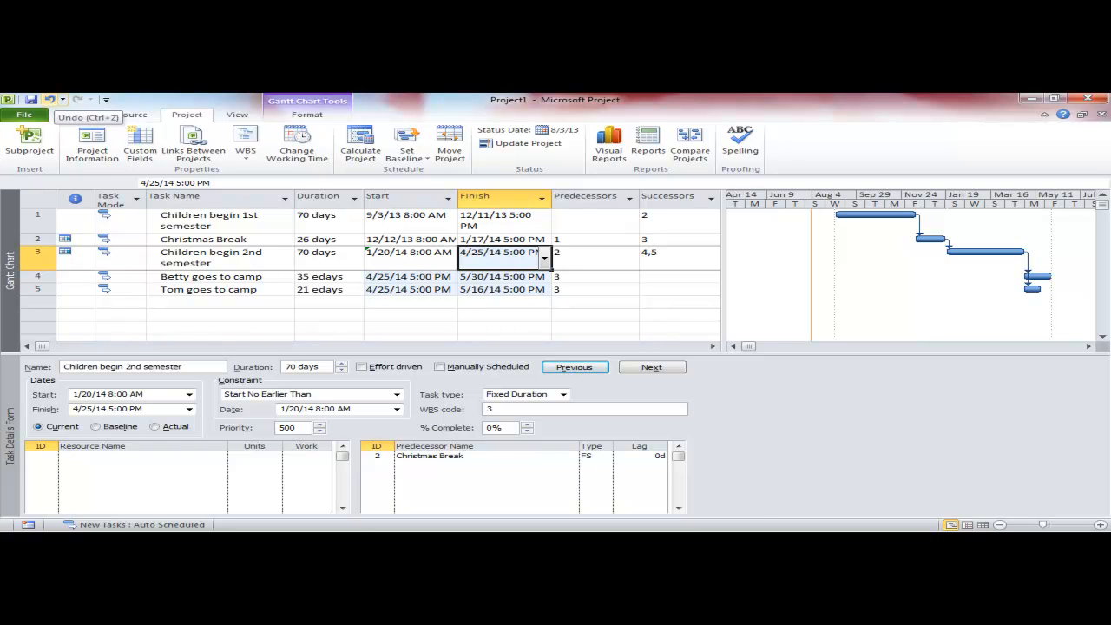
pyautogui.hotkey('ctrl', 'z')
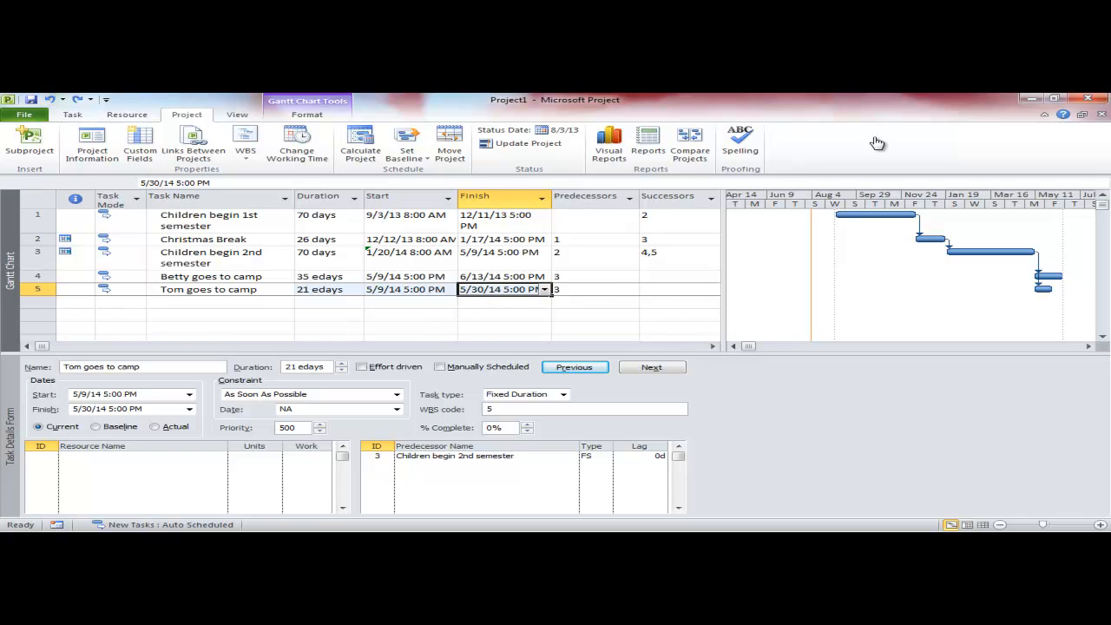
# Change the camp task durations to working days: 35 days for row 4 and 21 days for row 5
pyautogui.click(328, 276)
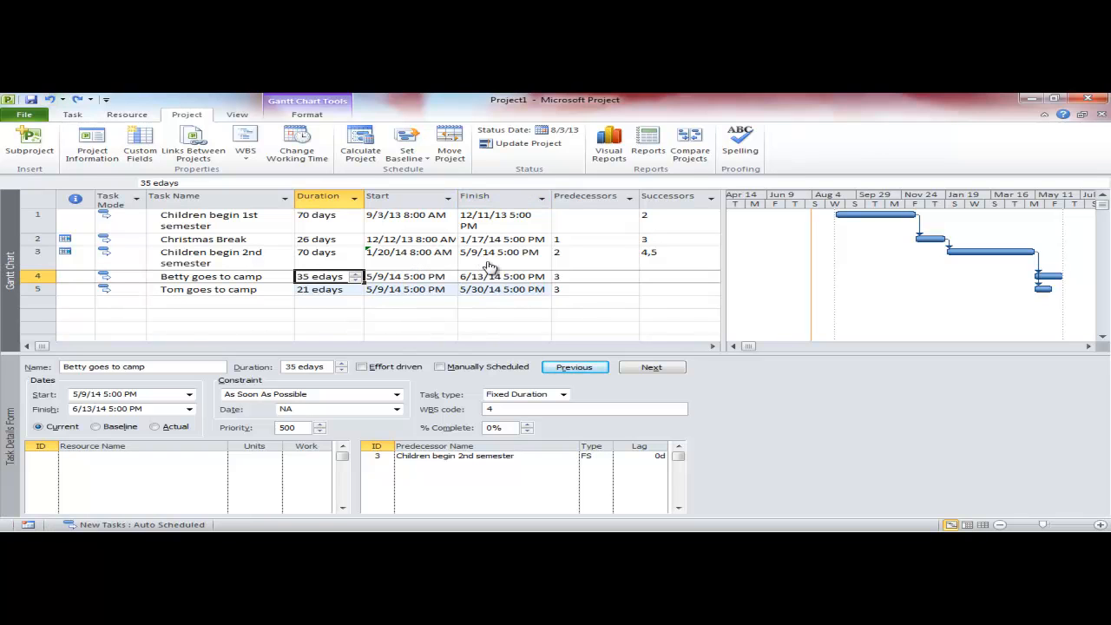
pyautogui.press('Down')
pyautogui.press('Up')
pyautogui.write('35 days')
pyautogui.press('Return')
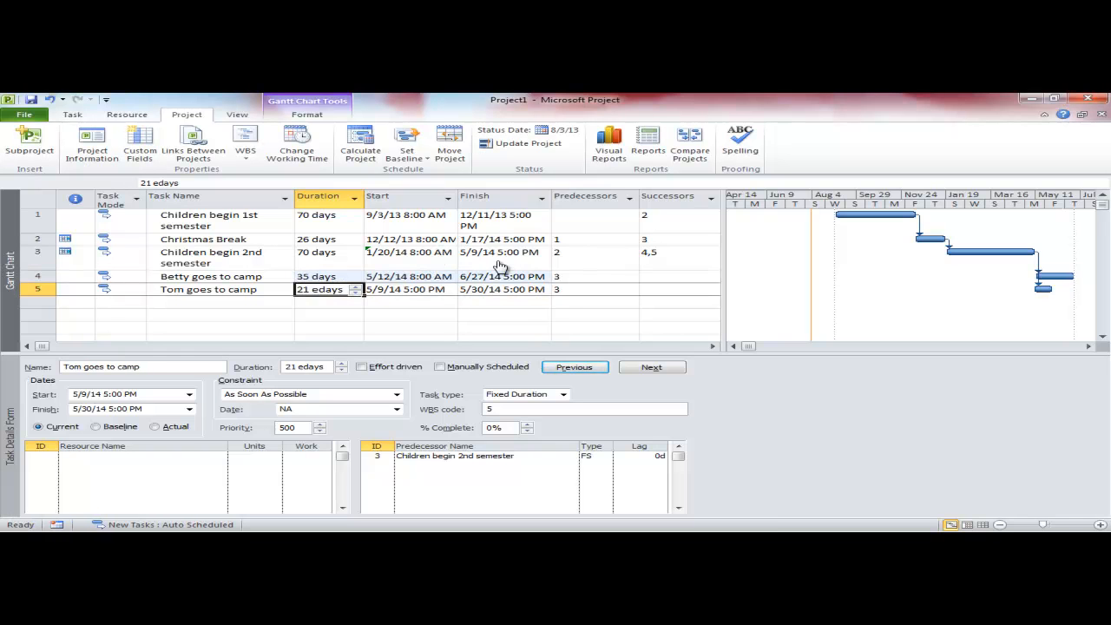
pyautogui.write('21 df')
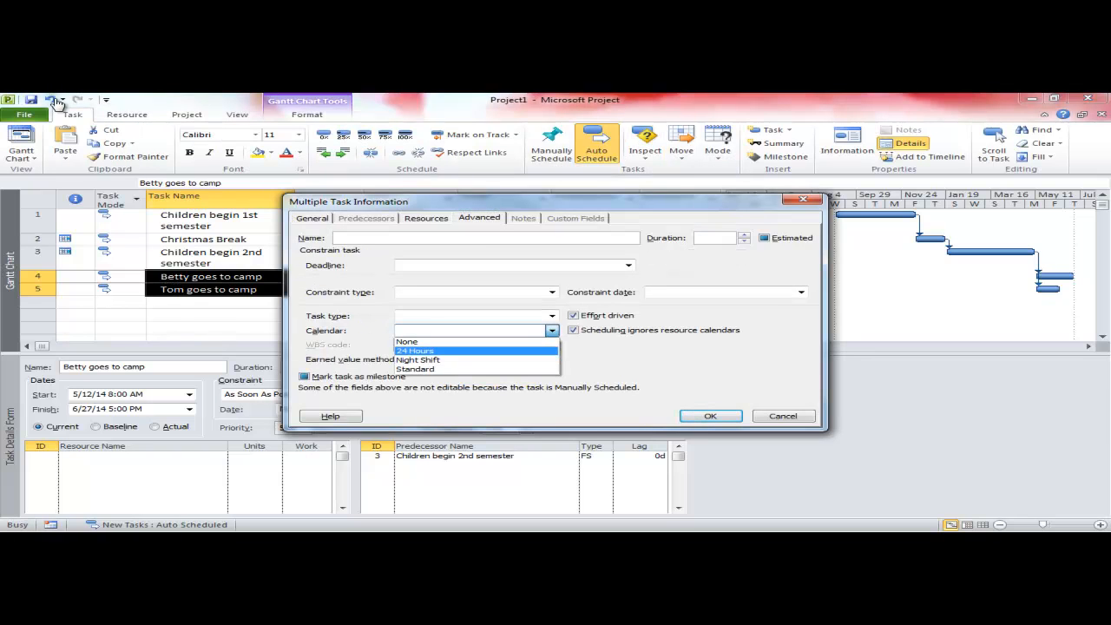
# Assign the 24 Hours task calendar to both camp tasks in rows 4 and 5
pyautogui.press('Return')
pyautogui.press('Return')
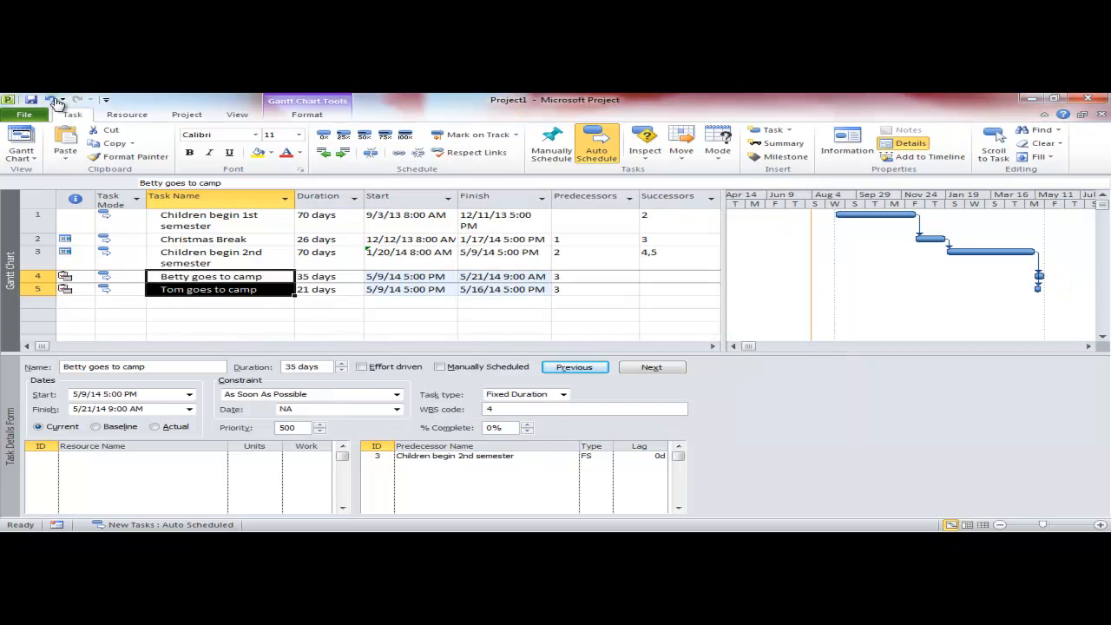
# Set the camp task durations in hours: 840h for row 4 and 504h for row 5
pyautogui.click(321, 278)
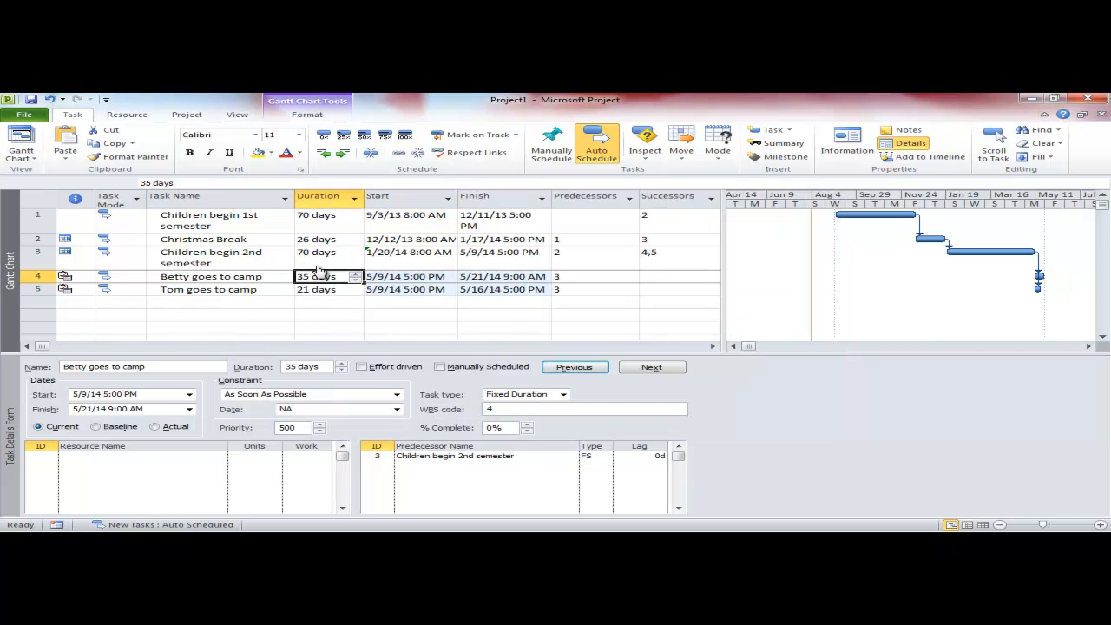
pyautogui.click(320, 270)
pyautogui.write('840h')
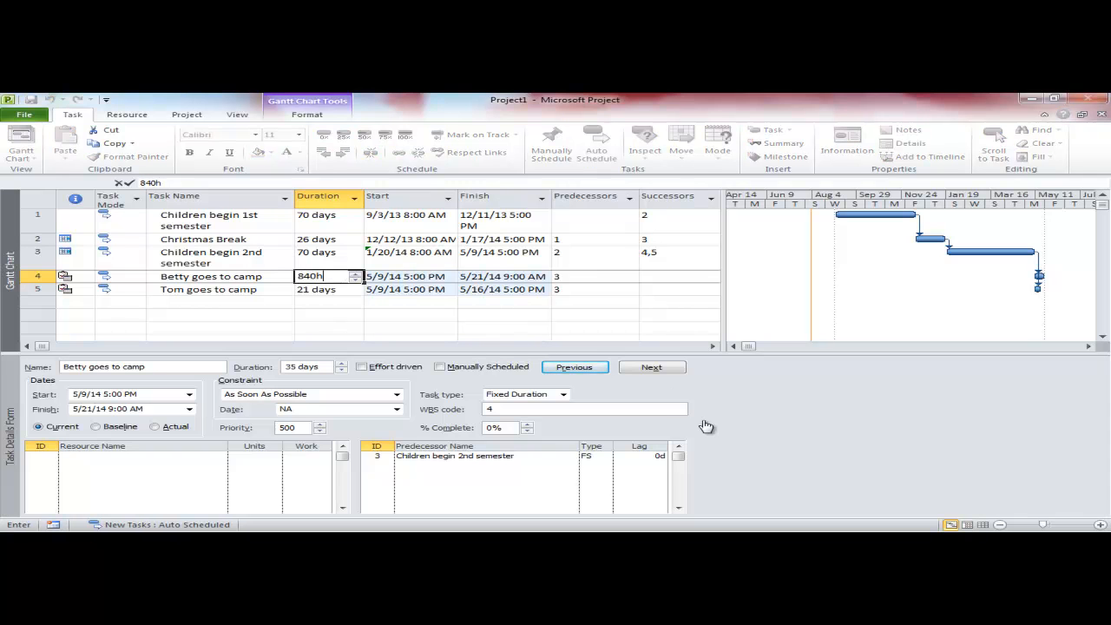
pyautogui.press('Return')
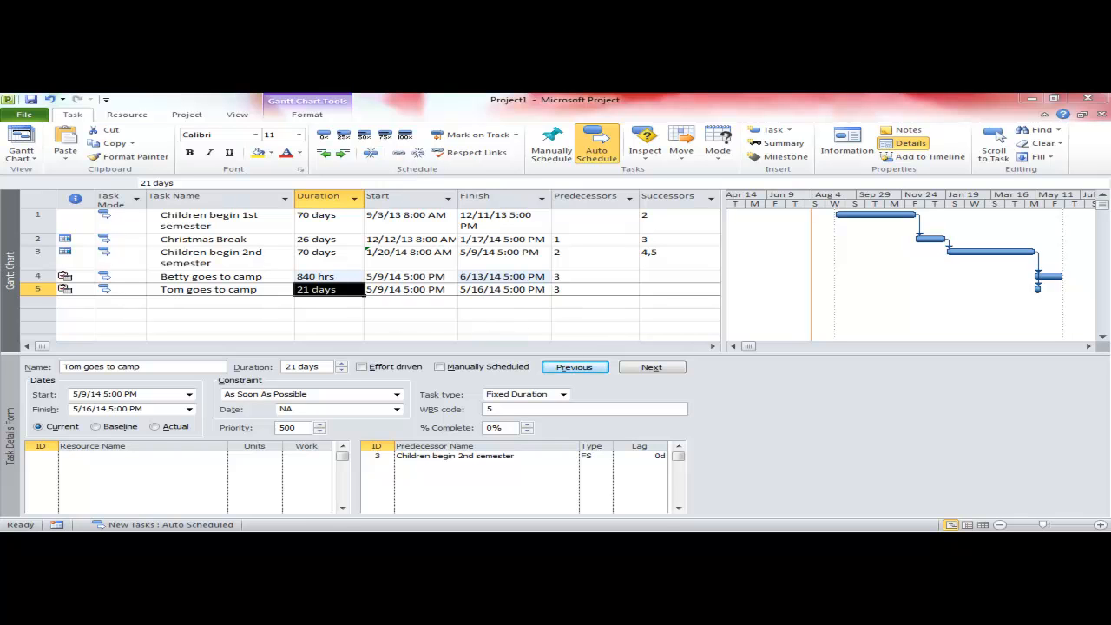
pyautogui.write('504h')
pyautogui.press('Return')
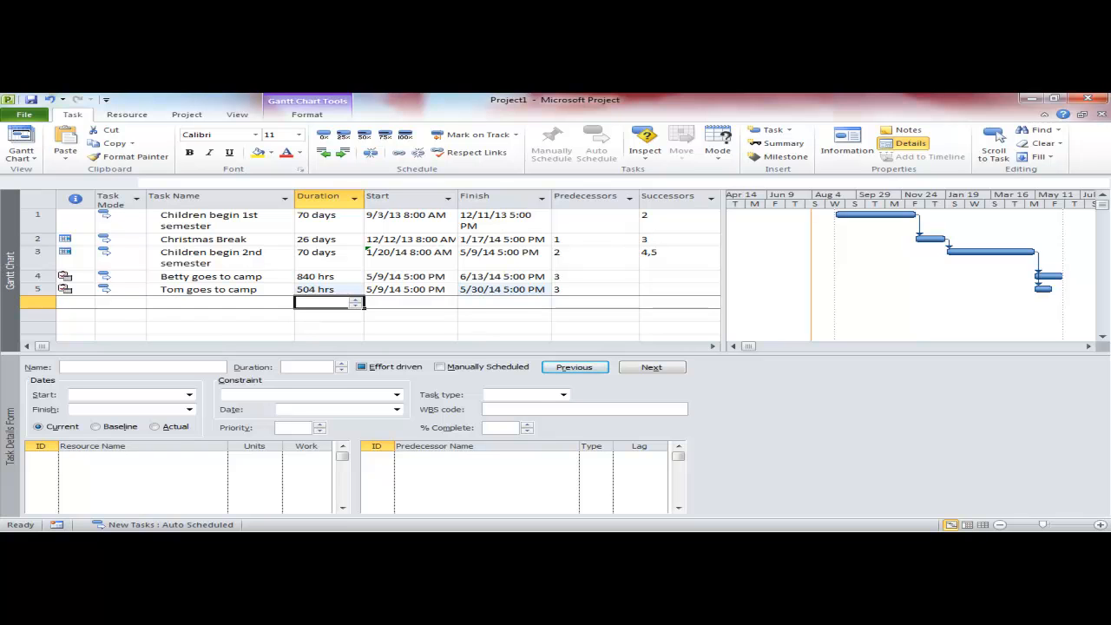
# Create a new base calendar named "7 days a week" as a copy of the Standard calendar
pyautogui.click(210, 277)
pyautogui.click(187, 114)
pyautogui.click(293, 145)
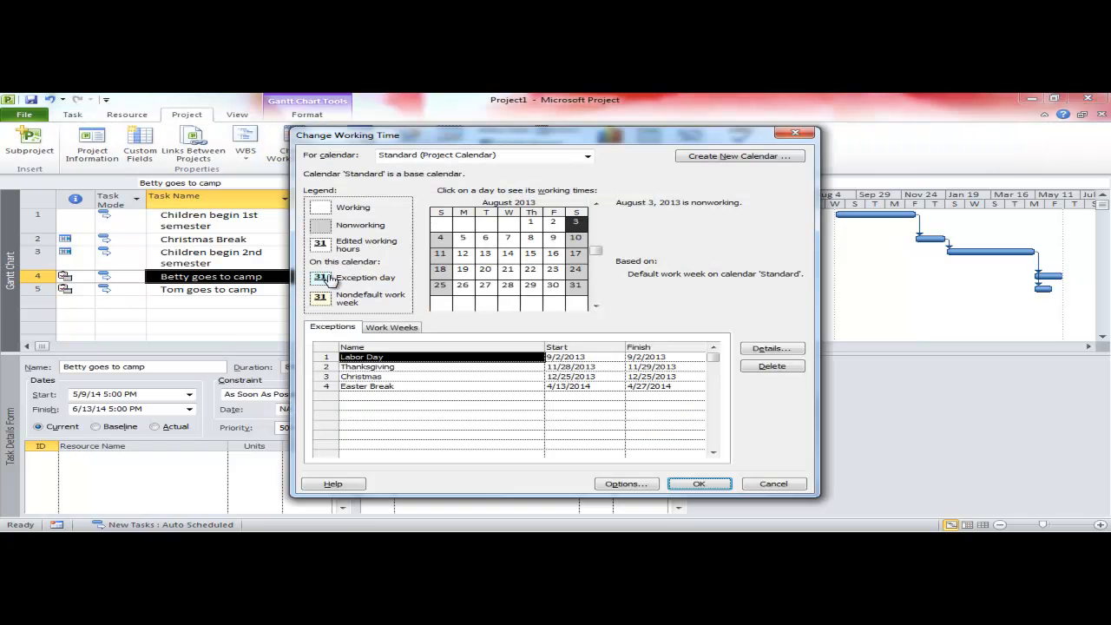
pyautogui.click(740, 156)
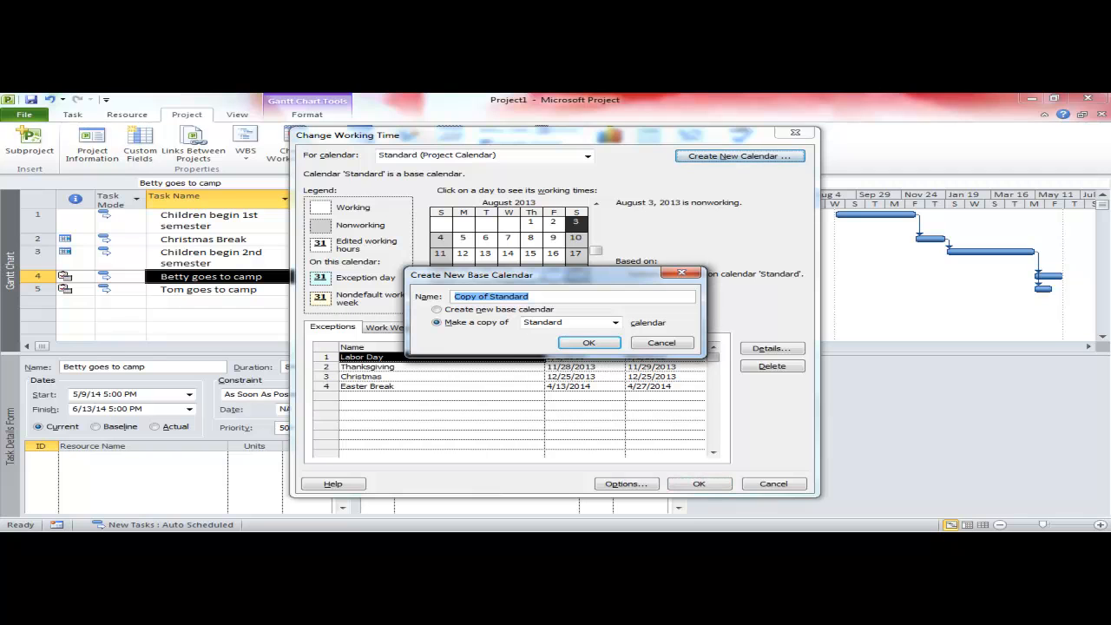
pyautogui.write('7 d')
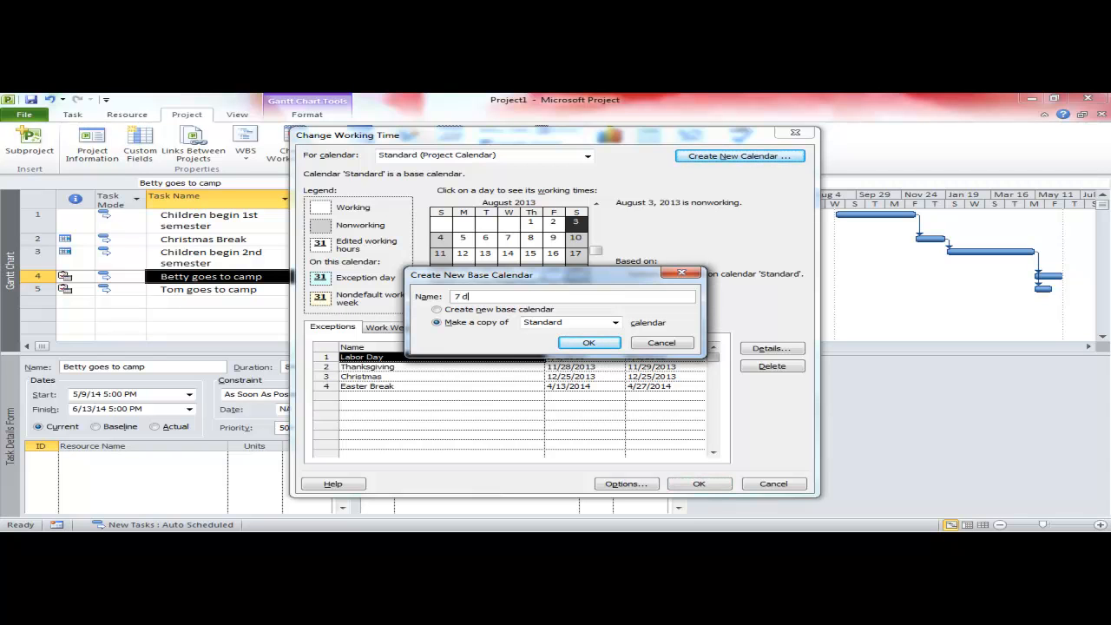
pyautogui.write('ays a week')
pyautogui.press('Return')
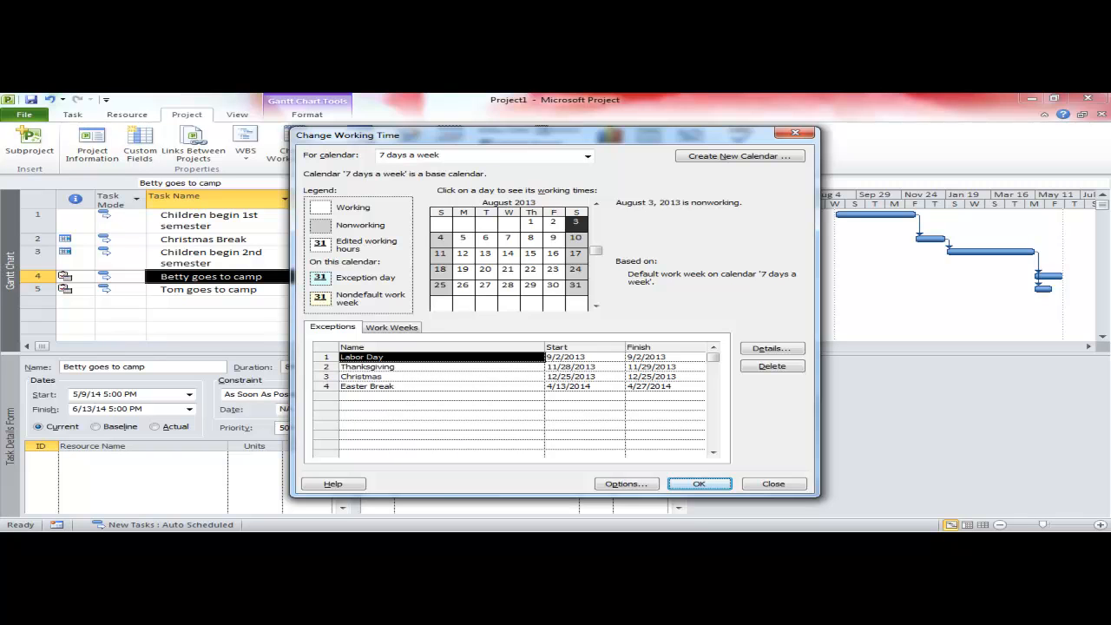
# Set Sunday's working times in the 7 days a week calendar's default work week to 8:00 AM–12:00 PM and 1:00 PM–5:00 PM
pyautogui.click(391, 327)
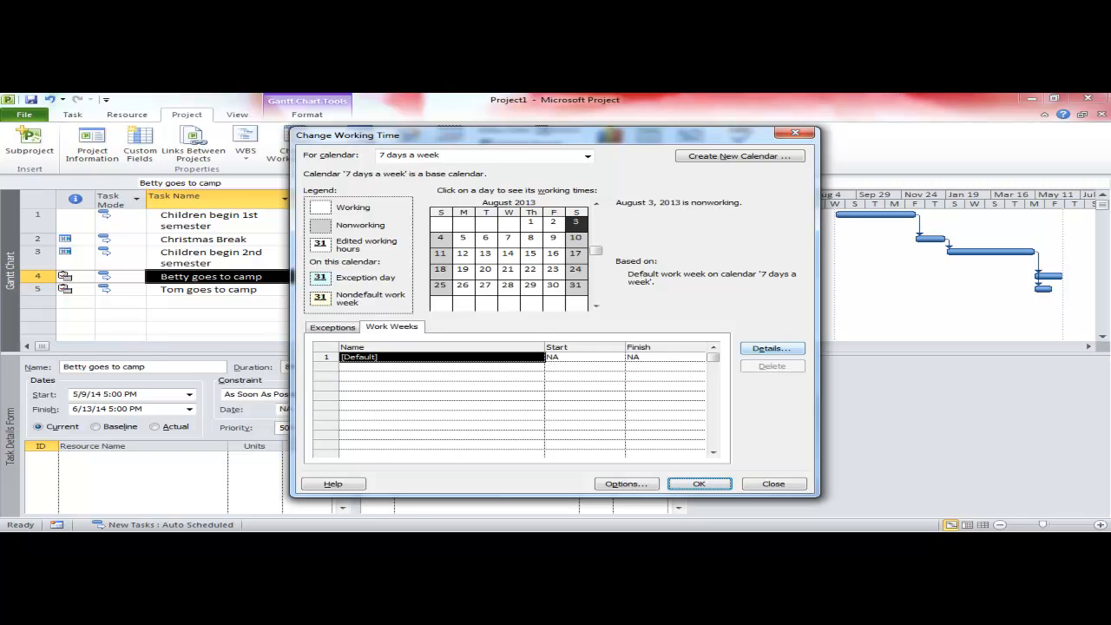
pyautogui.click(771, 348)
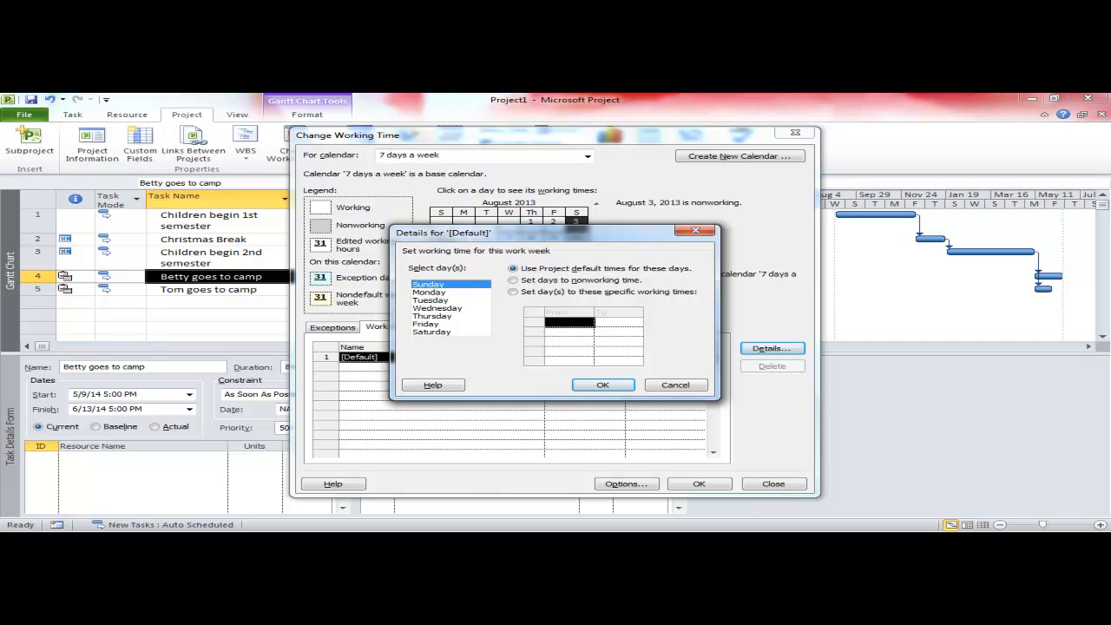
pyautogui.click(513, 292)
pyautogui.write('8:00 AM')
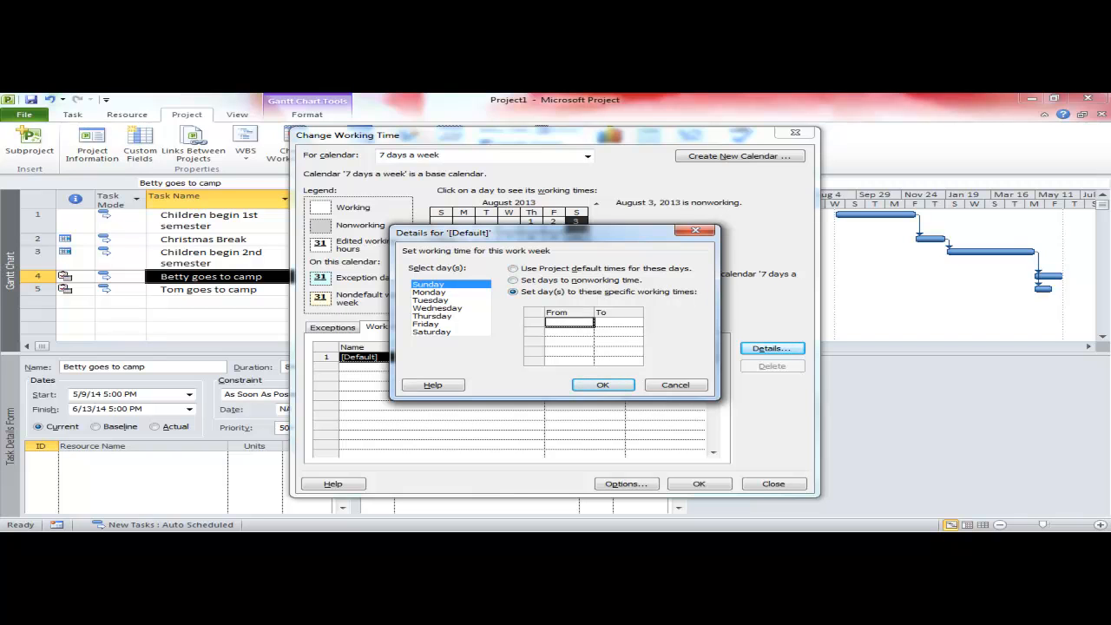
pyautogui.press('Tab')
pyautogui.write('12 pm')
pyautogui.press('Tab')
pyautogui.write('1 pm')
pyautogui.press('Tab')
pyautogui.write('5 p')
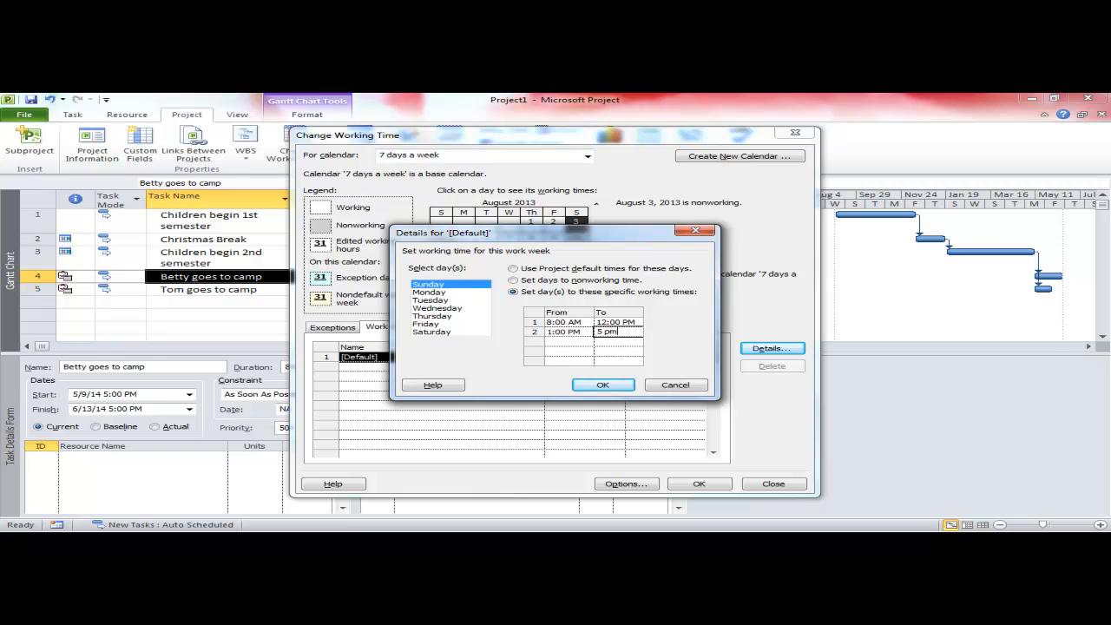
# Give Saturday the same 8:00 AM–12:00 PM and 1:00 PM–5:00 PM working times and save the calendar changes
pyautogui.click(431, 331)
pyautogui.click(512, 292)
pyautogui.click(569, 322)
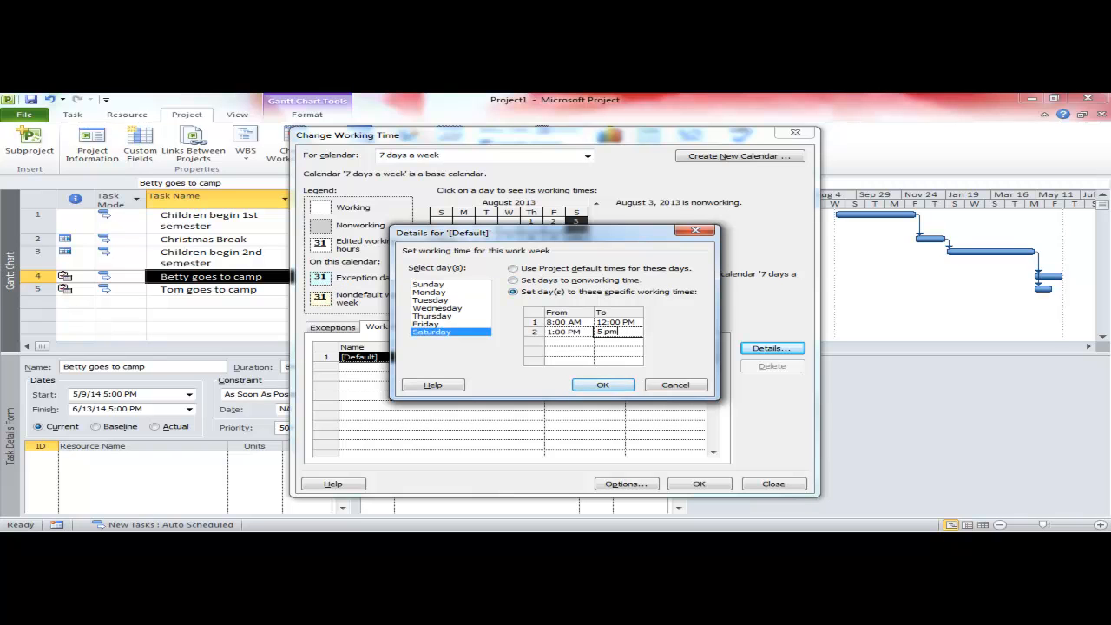
pyautogui.press('Return')
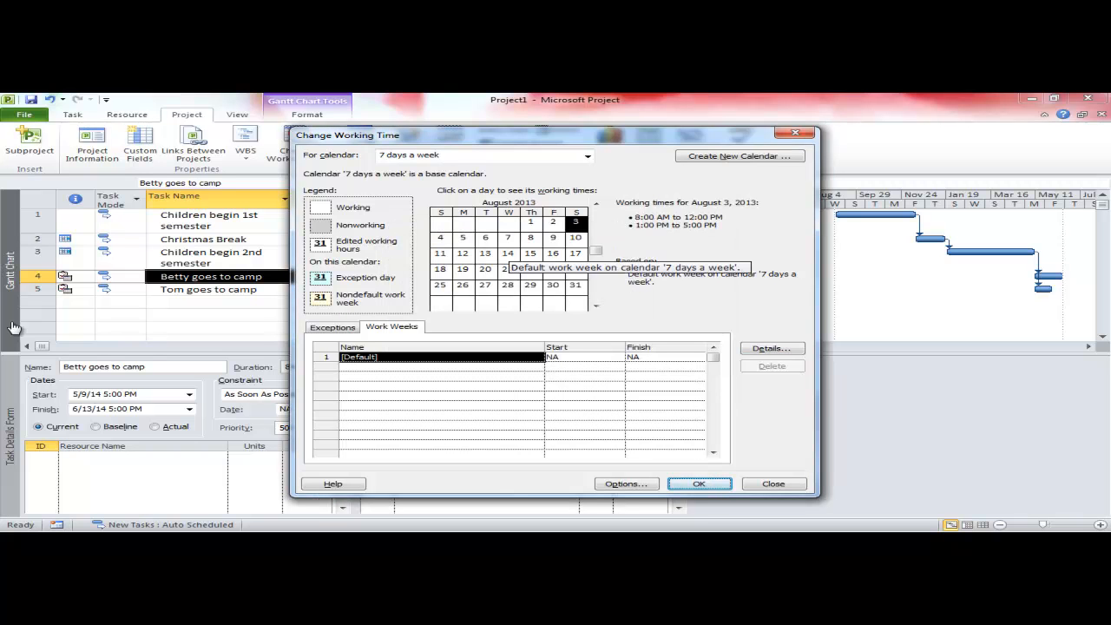
pyautogui.press('Return')
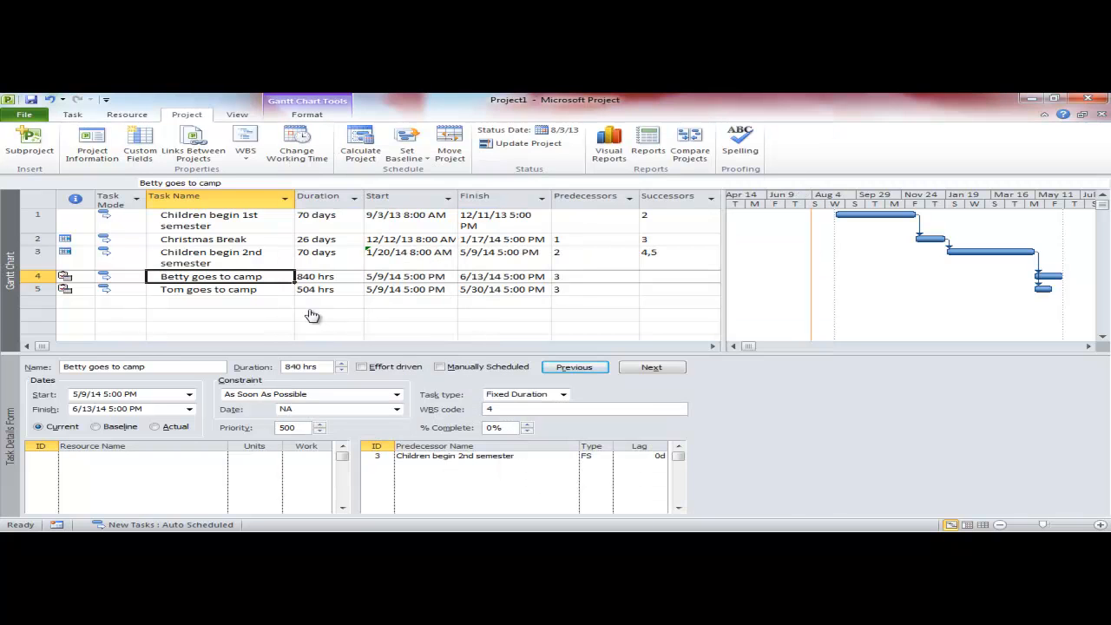
# Assign the 7 days a week task calendar to both camp tasks in rows 4 and 5
pyautogui.hotkey('shift', 'Down')
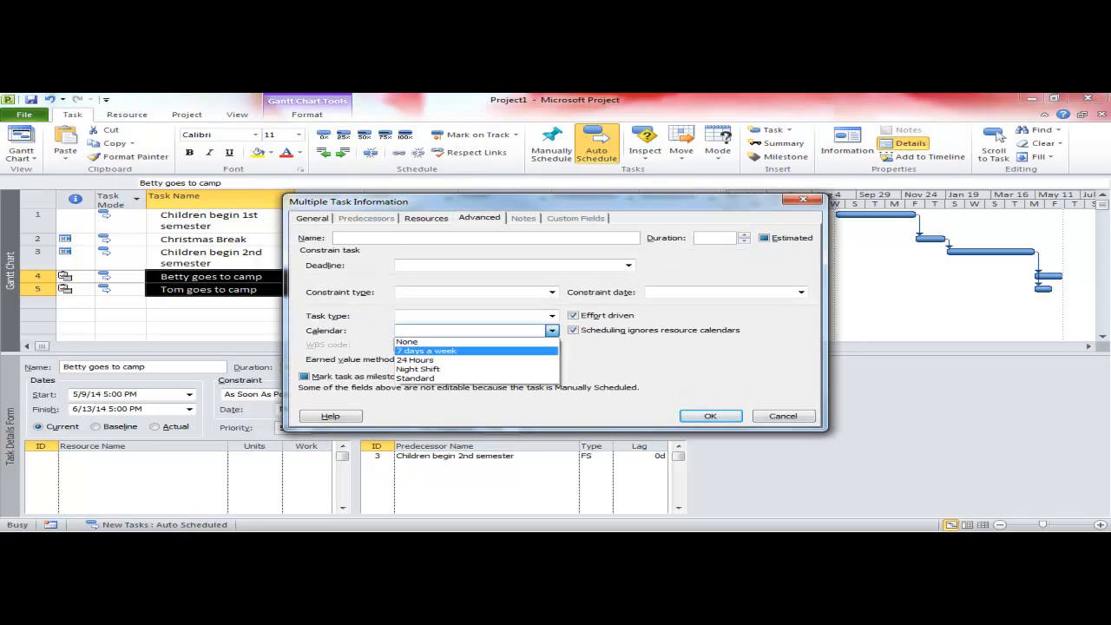
pyautogui.click(422, 353)
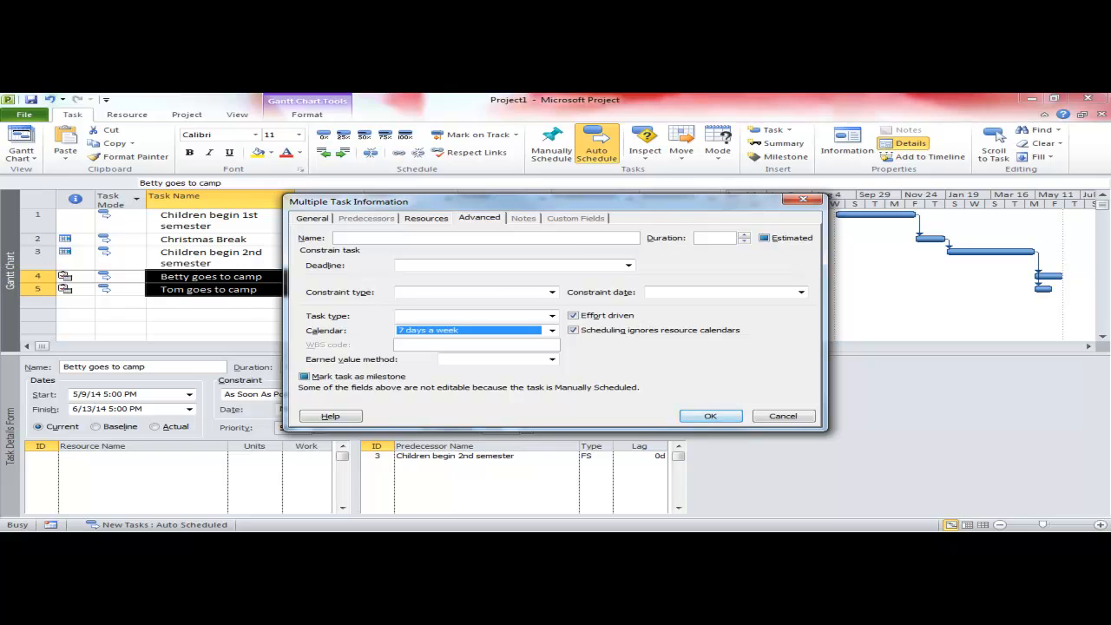
pyautogui.click(710, 416)
# Set the camp task durations in days: 35 d for row 4 and 21 d for row 5
pyautogui.click(327, 277)
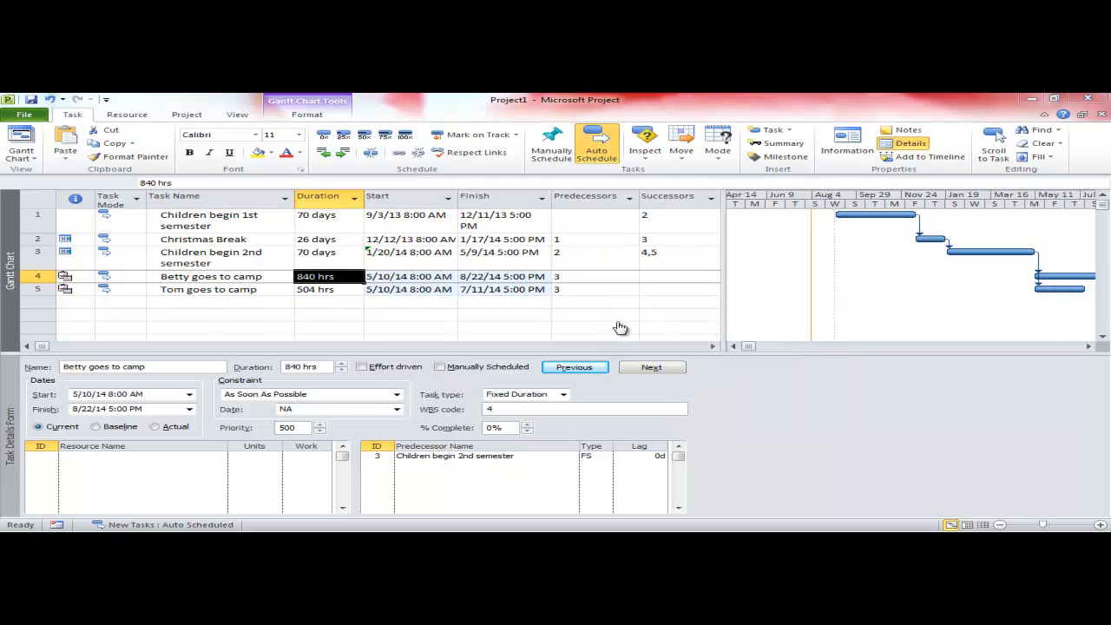
pyautogui.write('35 d')
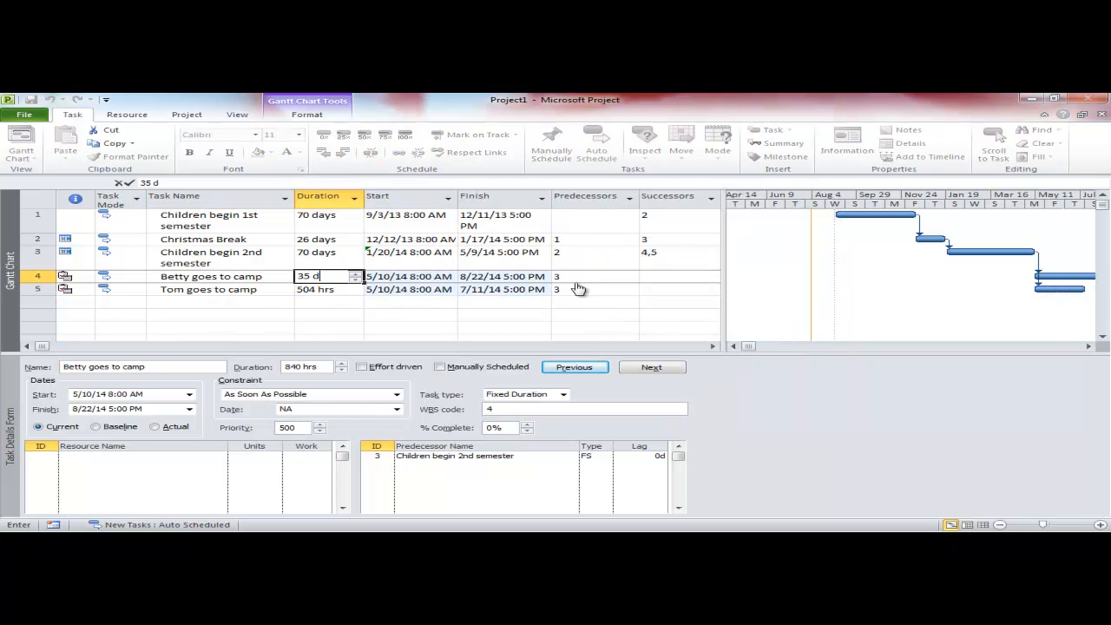
pyautogui.press('Return')
pyautogui.write('21 d')
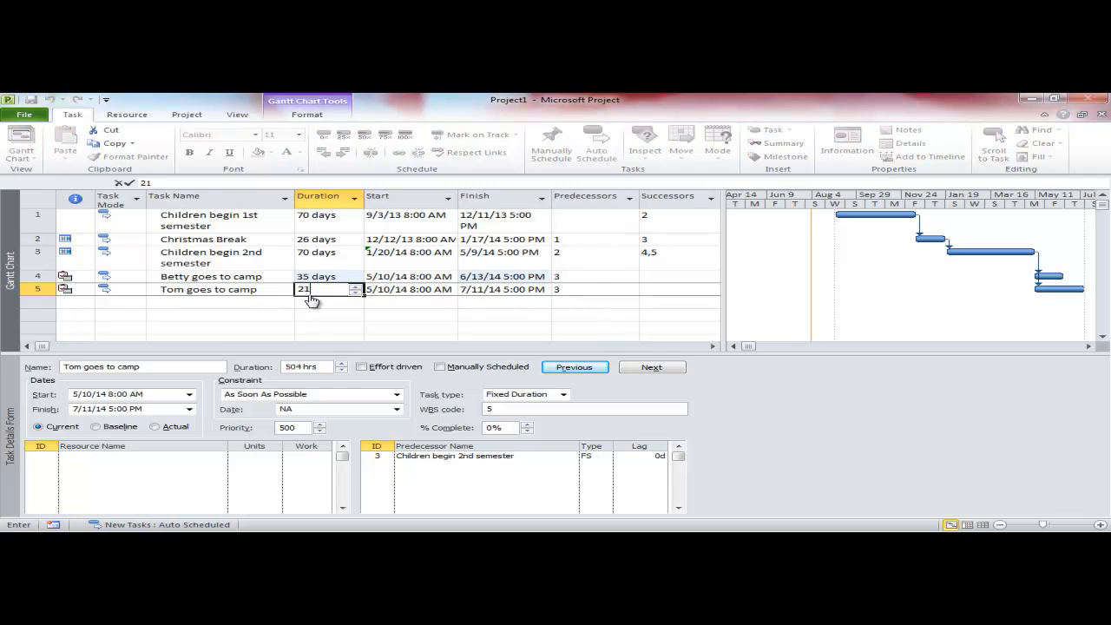
pyautogui.press('Return')
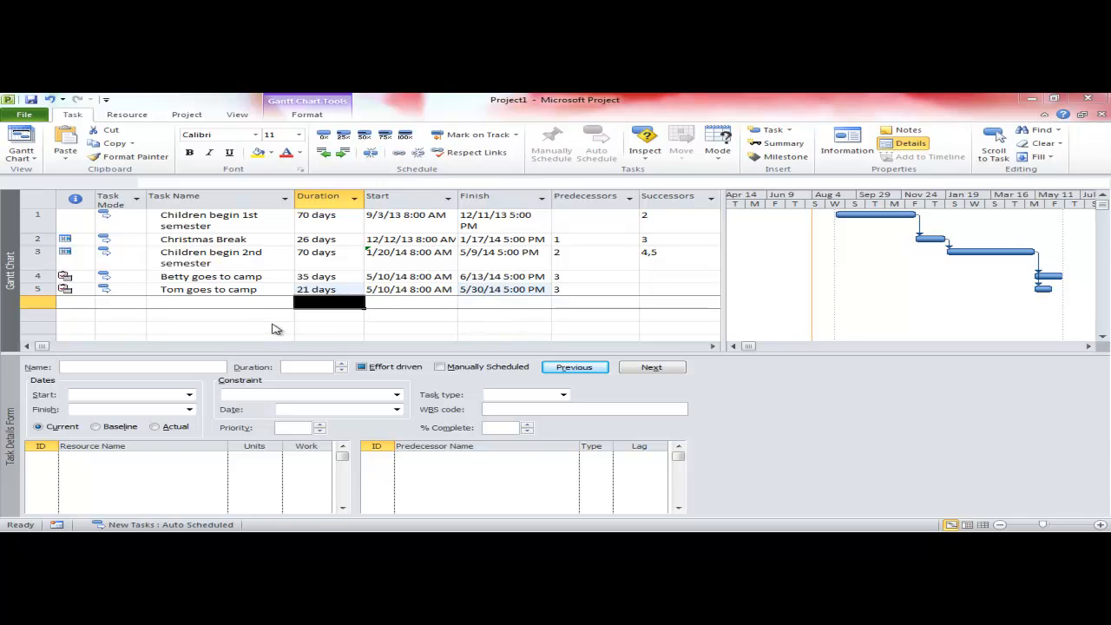
# Remove the task calendar from both camp tasks in rows 4 and 5 by setting it to None
pyautogui.click(220, 276)
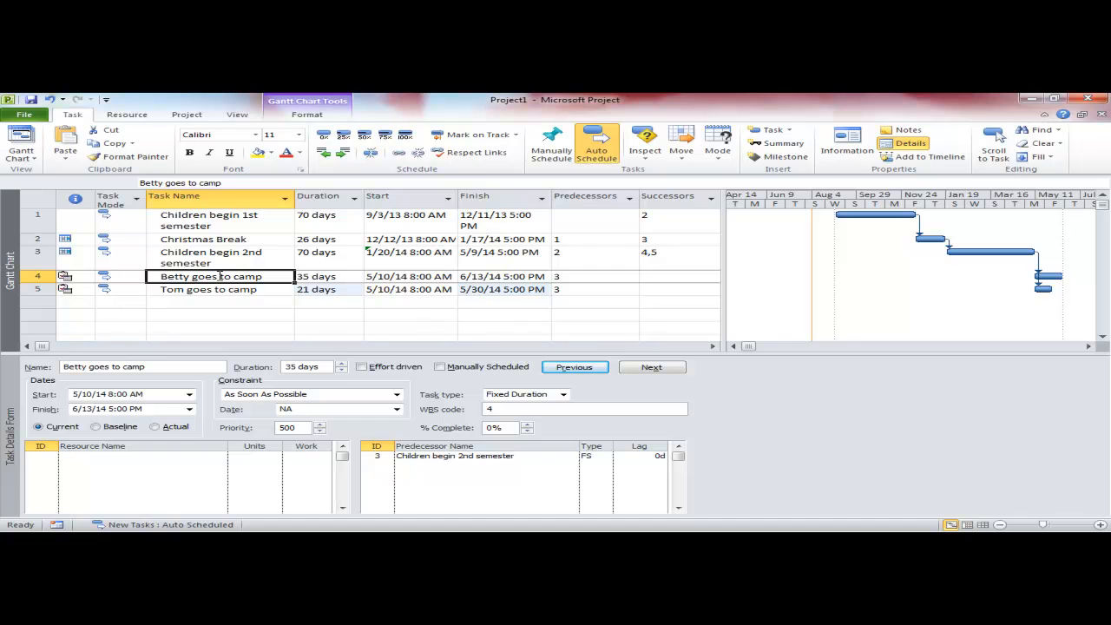
pyautogui.hotkey('shift', 'Down')
pyautogui.hotkey('shift', 'F2')
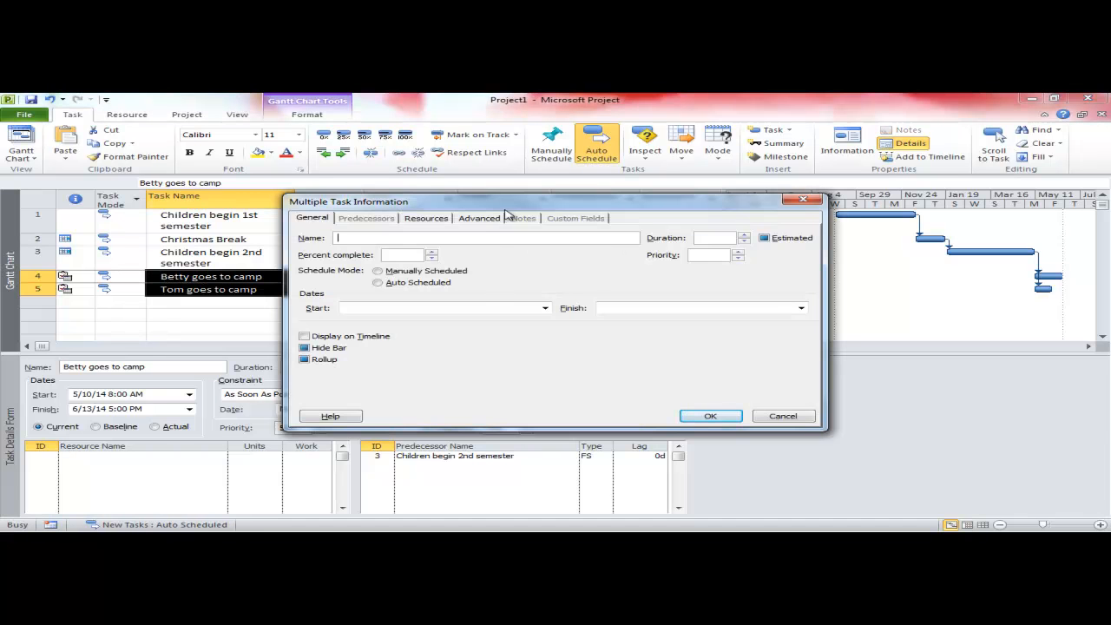
pyautogui.click(478, 219)
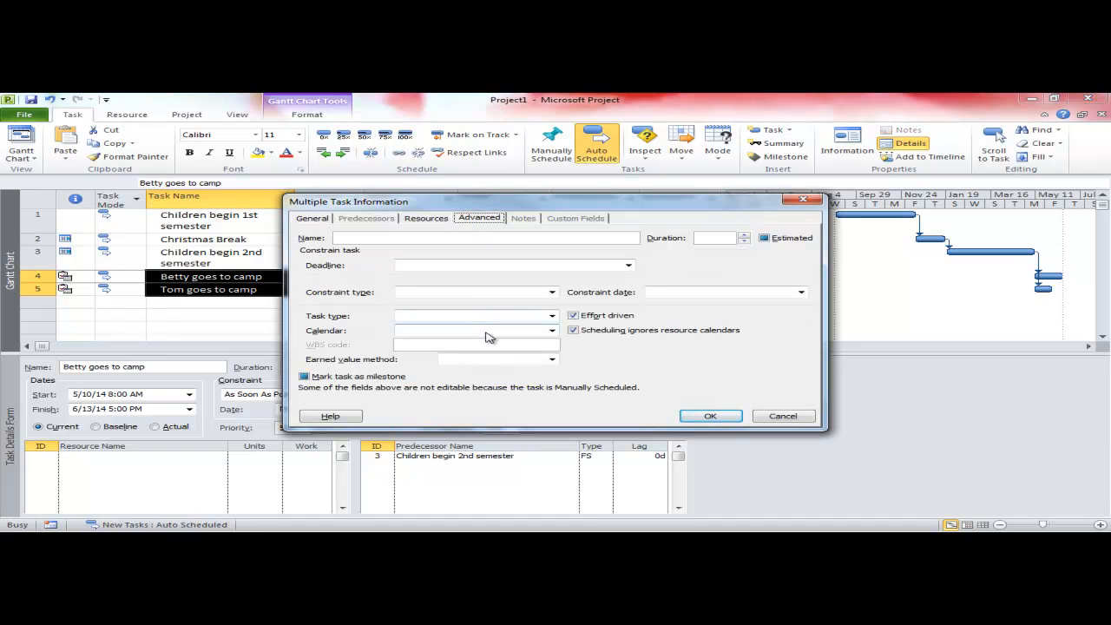
pyautogui.click(551, 331)
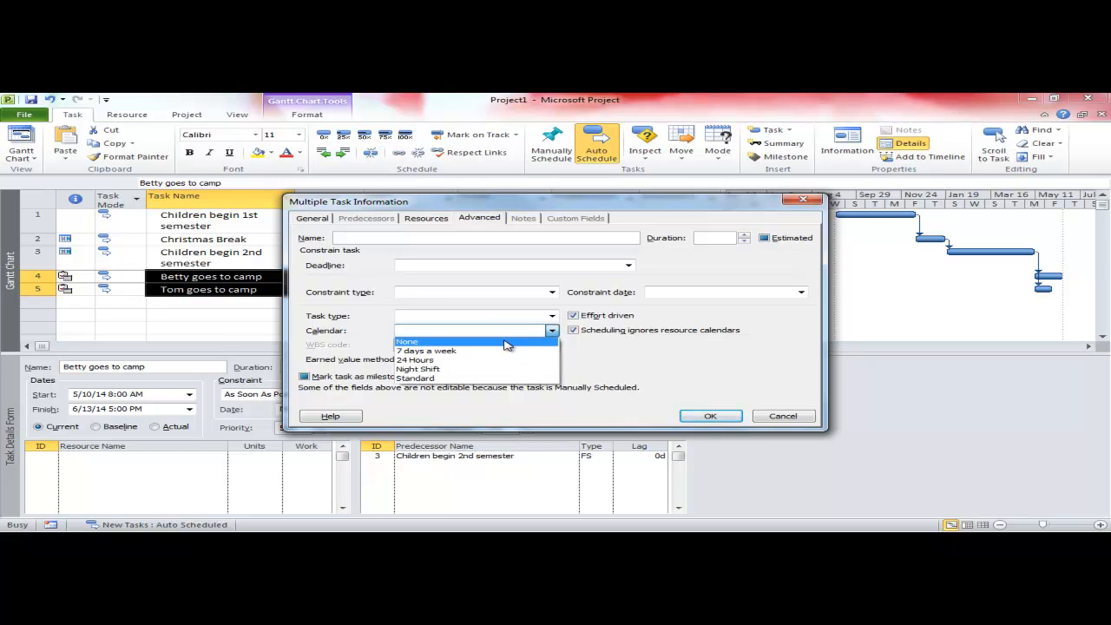
pyautogui.click(507, 342)
pyautogui.click(685, 415)
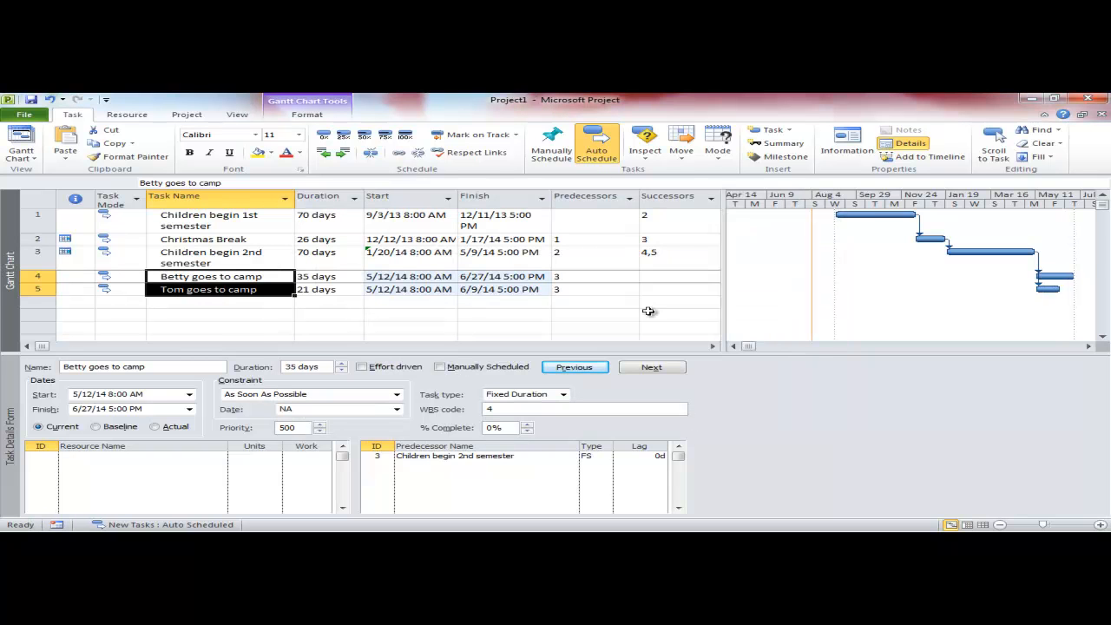
# Add a work week named Camp Schedule to the Standard project calendar, running from 5/12/2014 to 7/30/2014
pyautogui.click(186, 114)
pyautogui.click(306, 146)
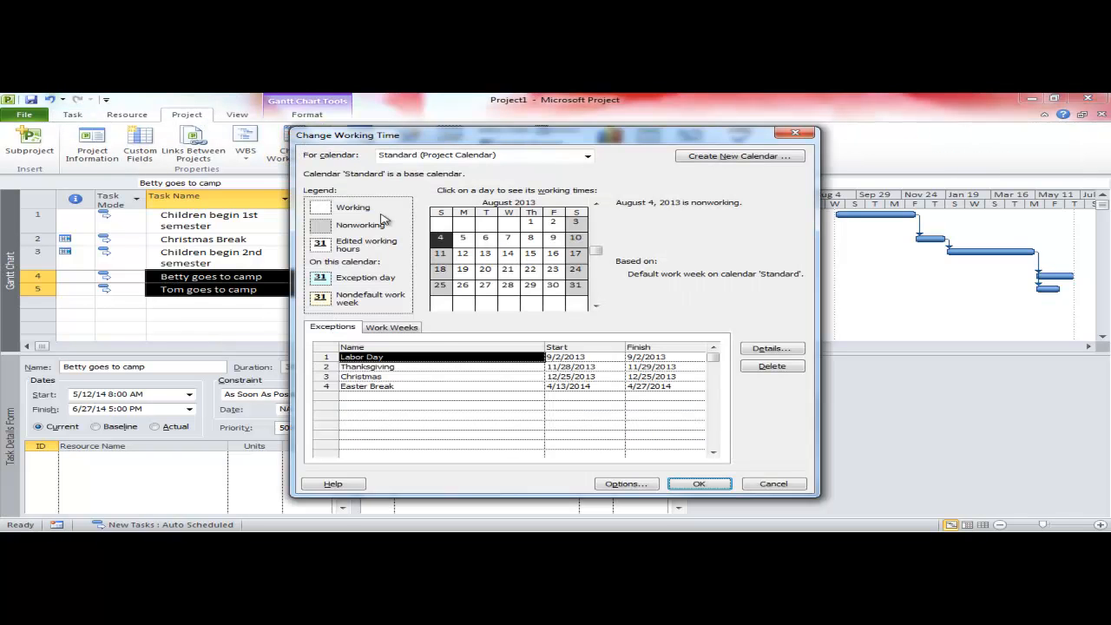
pyautogui.click(392, 327)
pyautogui.click(396, 366)
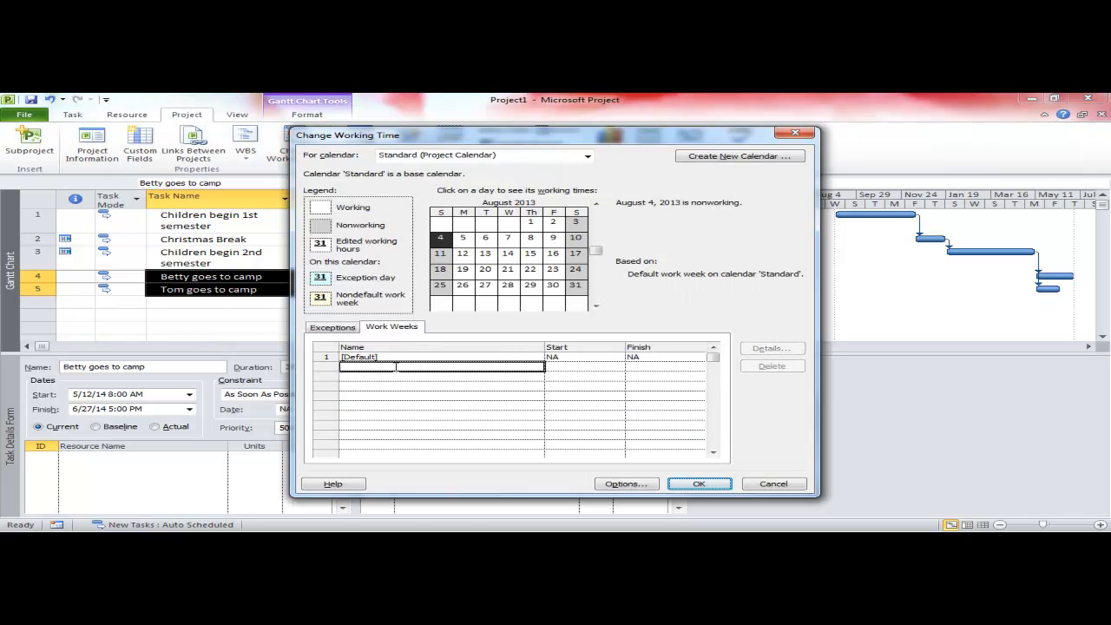
pyautogui.write('Camp Sc')
pyautogui.write('hedule')
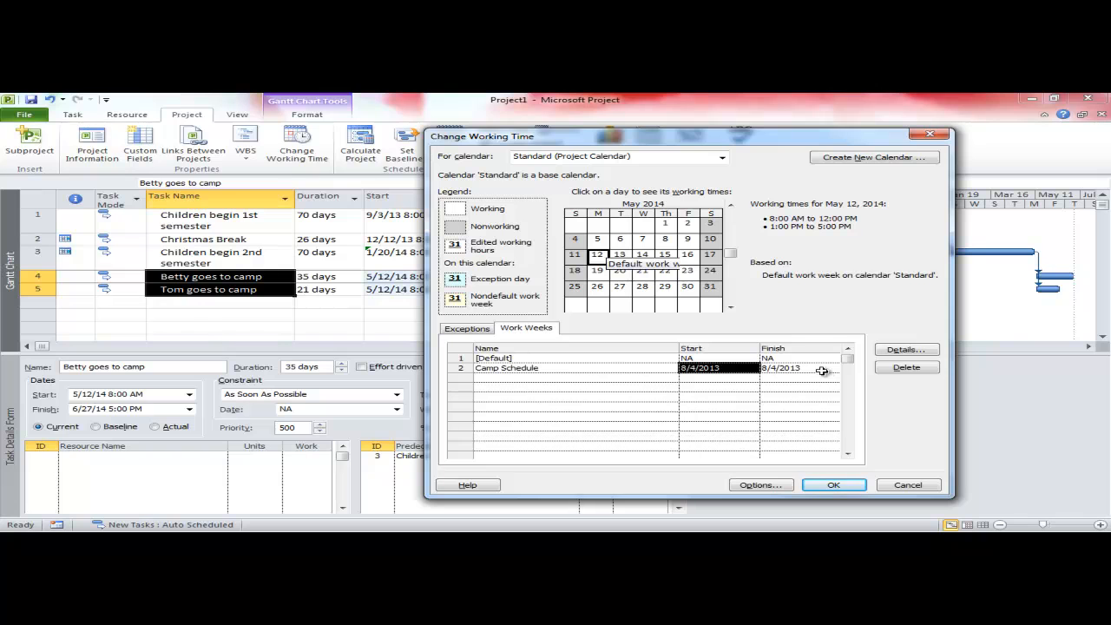
pyautogui.click(781, 368)
pyautogui.write('7/30/2014')
# Set Sunday's working times in the Camp Schedule work week to 8:00 AM–12:00 PM and 1:00 PM–5:00 PM
pyautogui.click(920, 349)
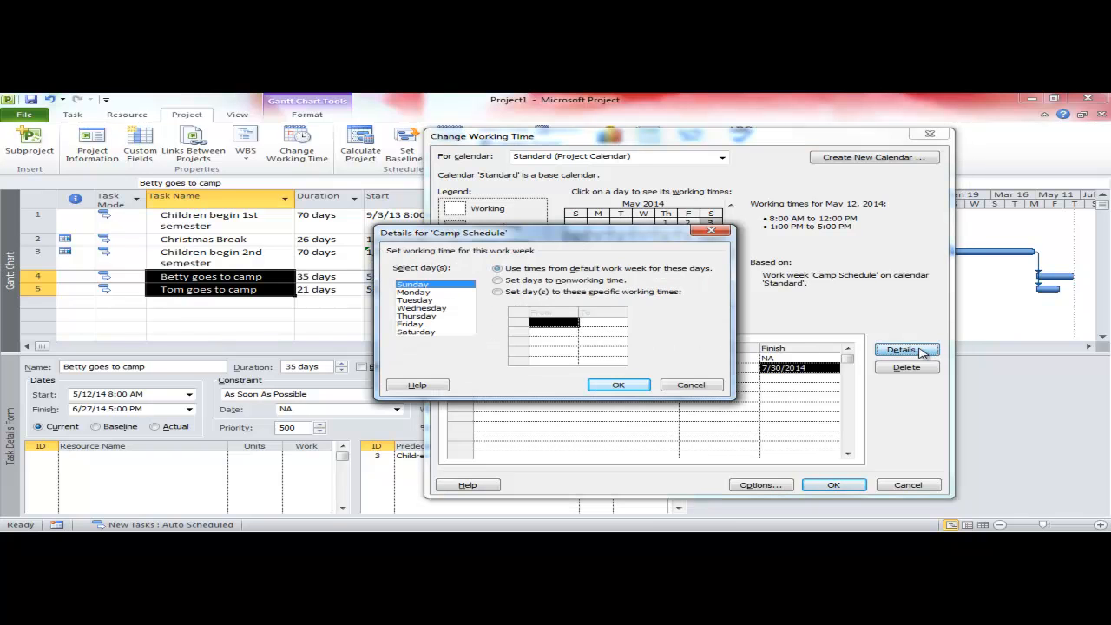
pyautogui.click(507, 292)
pyautogui.click(536, 323)
pyautogui.write('8')
pyautogui.press('Tab')
pyautogui.write('1')
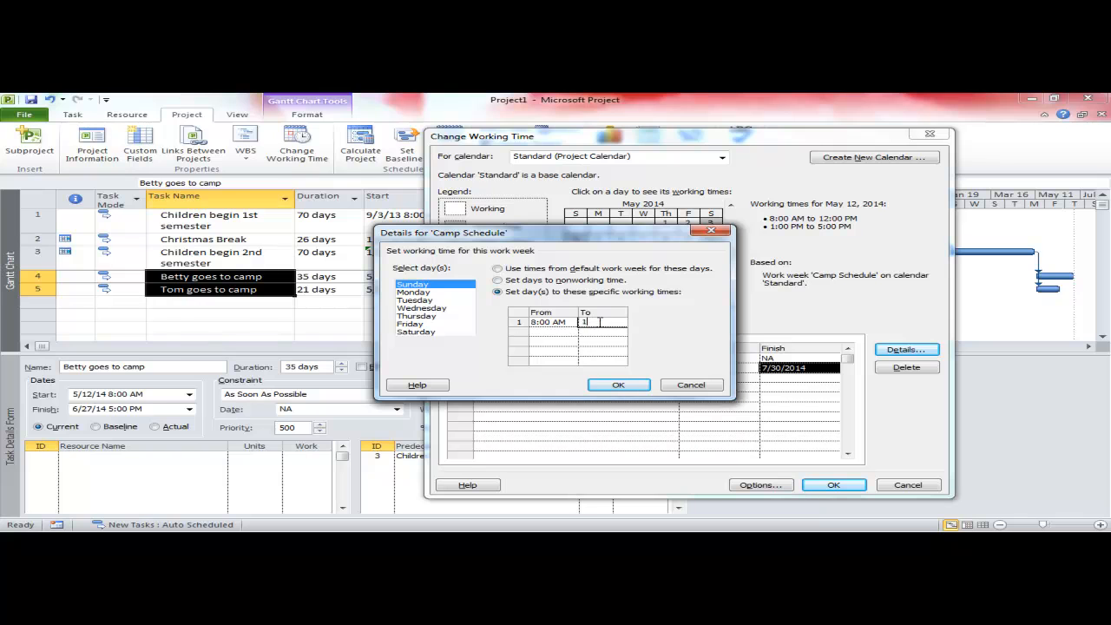
pyautogui.press('Tab')
pyautogui.write('1 pm')
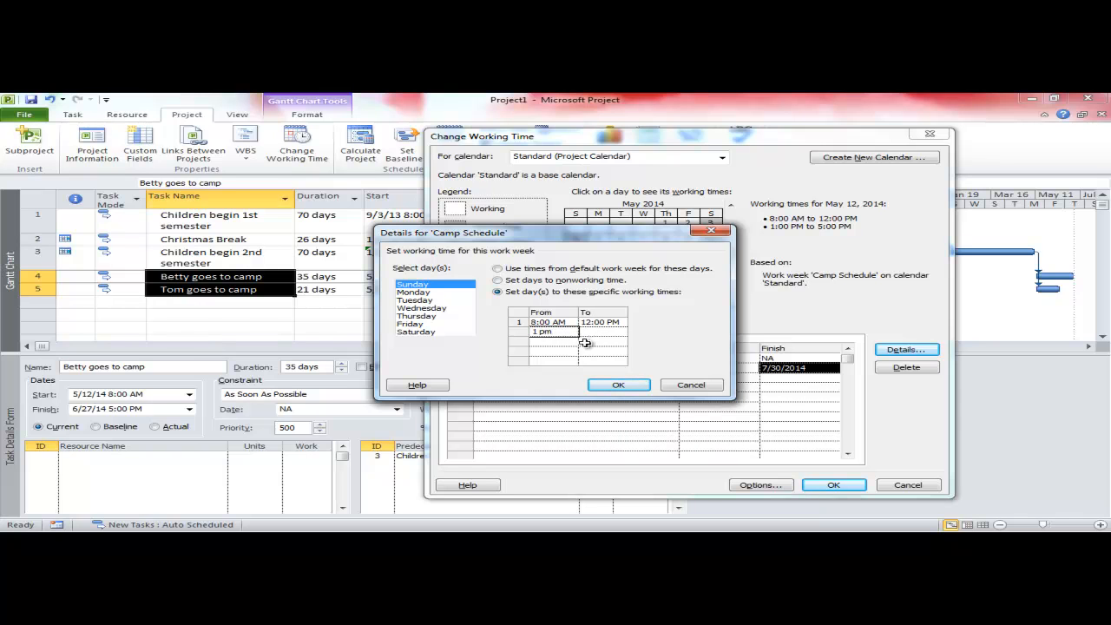
pyautogui.press('Tab')
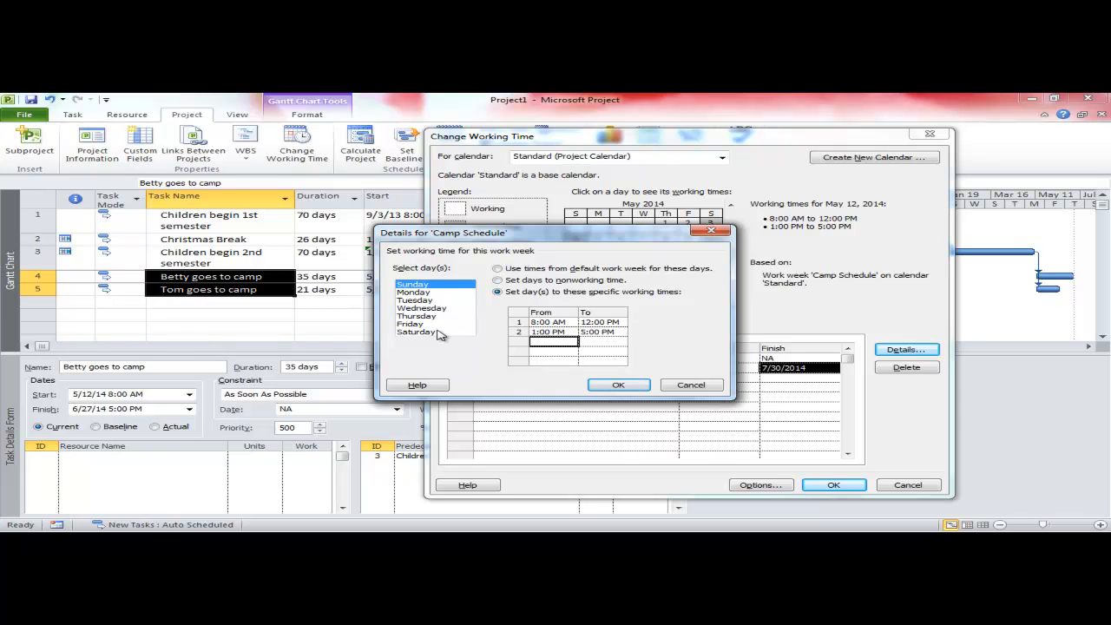
# Set Saturday in Camp Schedule to work 8:00 AM–12:00 PM and 1:00 PM–5:00 PM, and apply the calendar changes
pyautogui.click(416, 332)
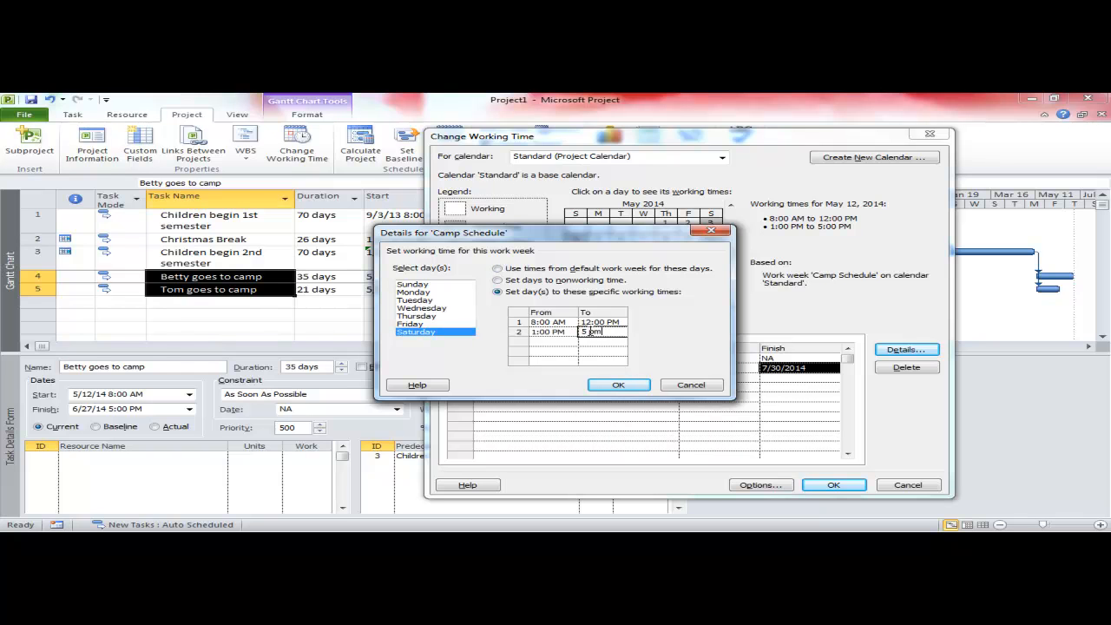
pyautogui.click(612, 386)
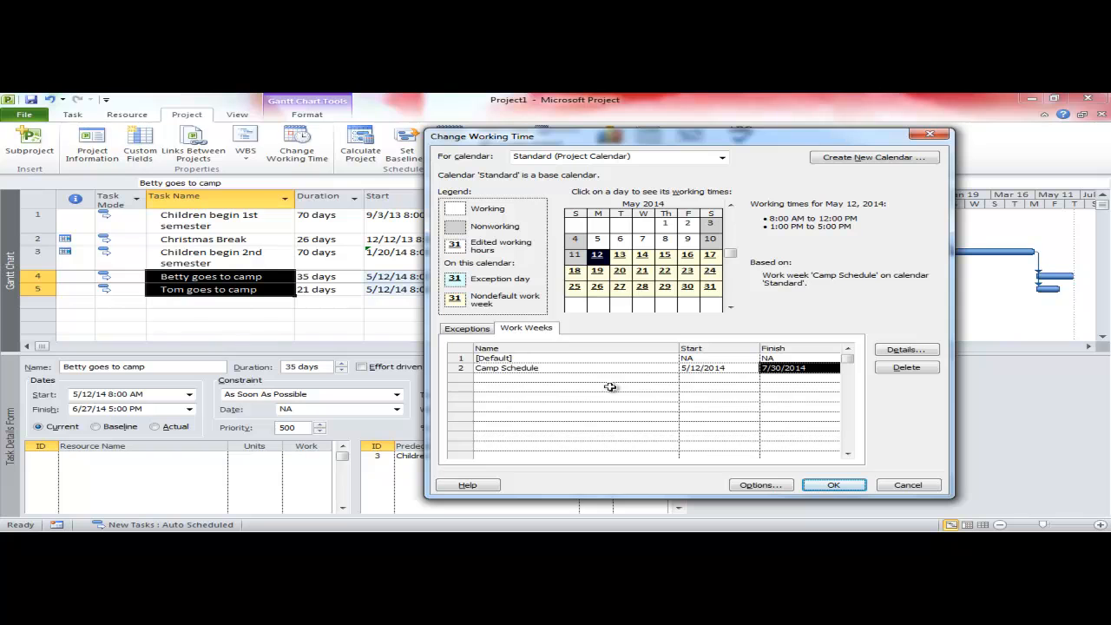
pyautogui.click(833, 484)
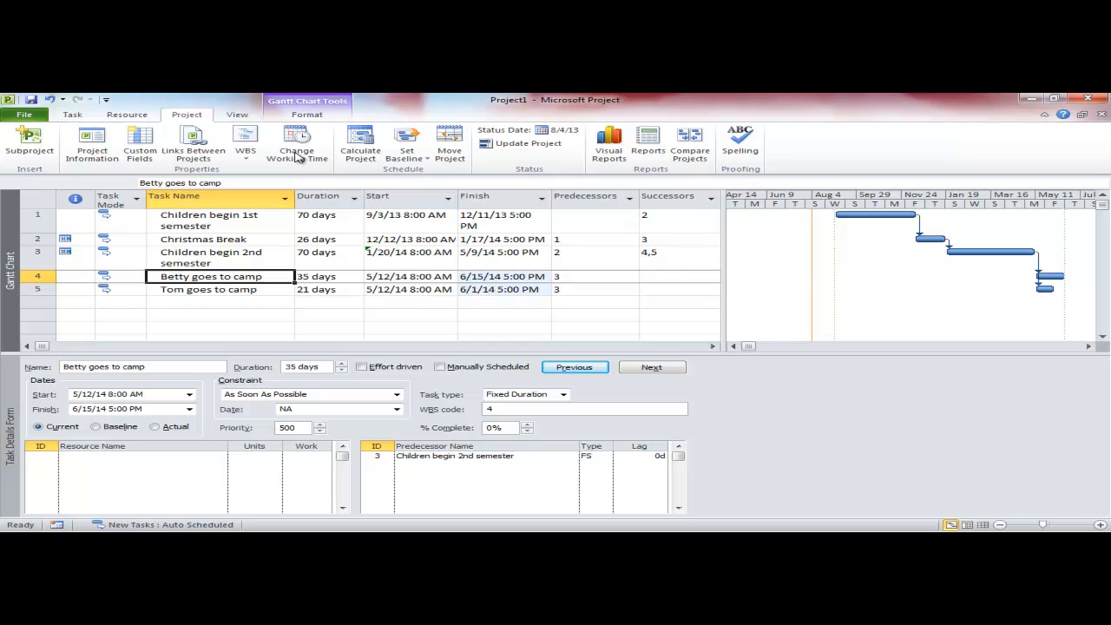
# Change the start date of the Standard calendar's Camp Schedule work week to 5/10/2014
pyautogui.click(297, 155)
pyautogui.click(391, 326)
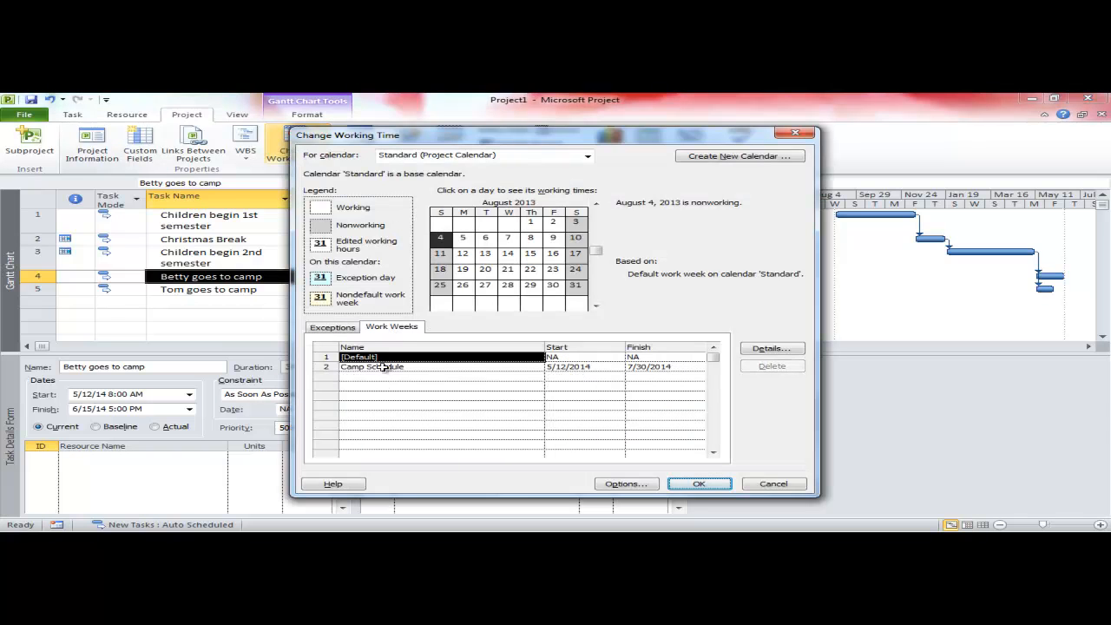
pyautogui.click(384, 367)
pyautogui.click(618, 367)
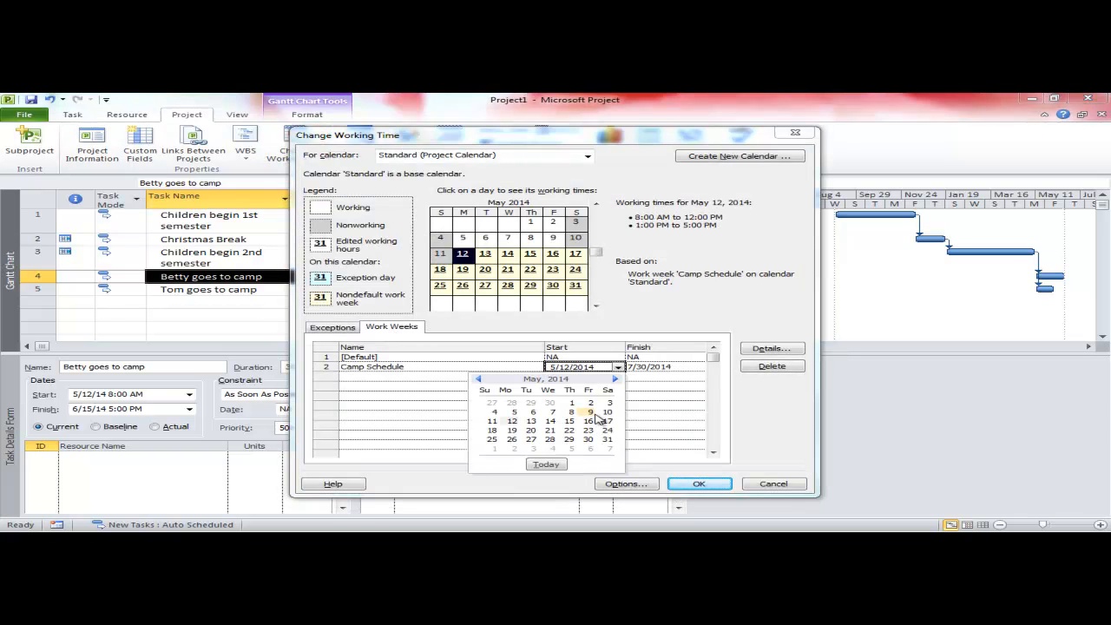
pyautogui.click(609, 412)
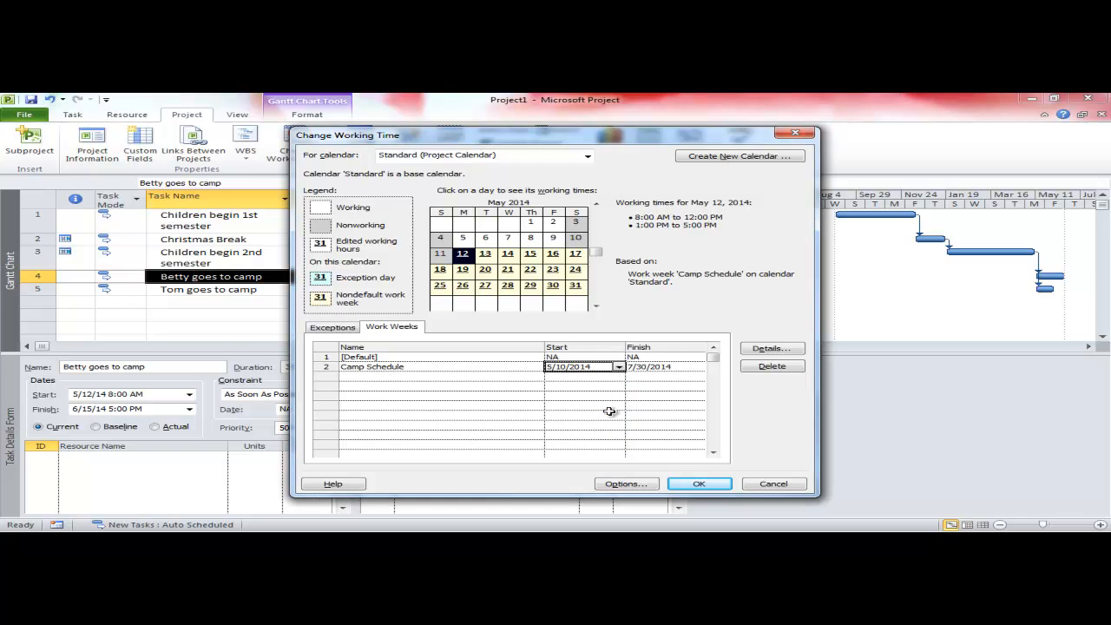
pyautogui.click(699, 484)
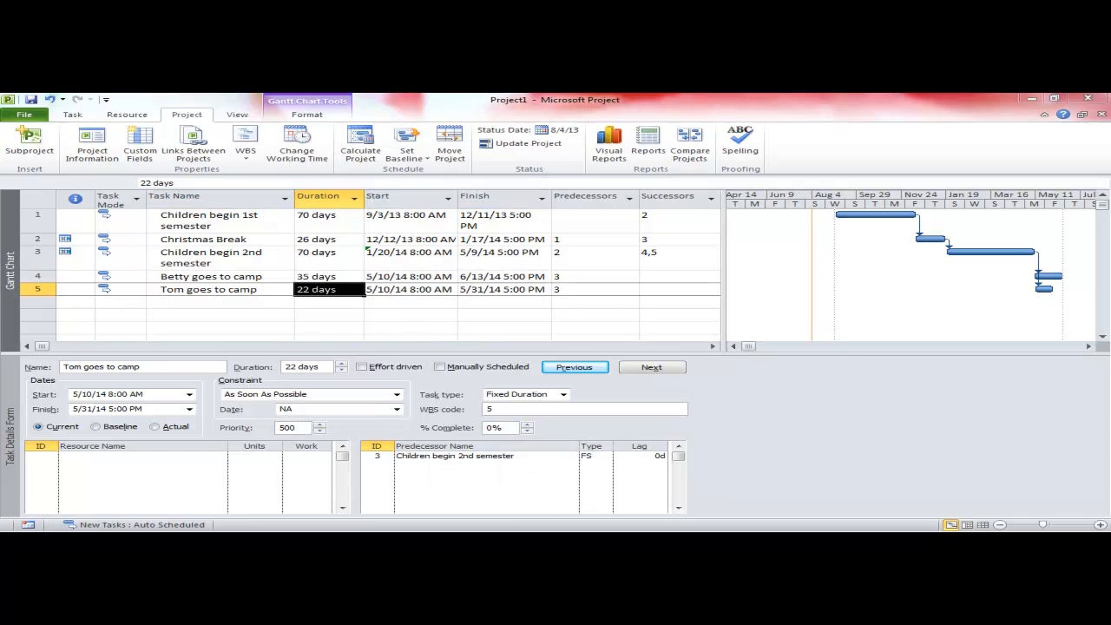
# Set the duration of the camp task in row 5 to 21 days
pyautogui.click(327, 293)
pyautogui.write('21')
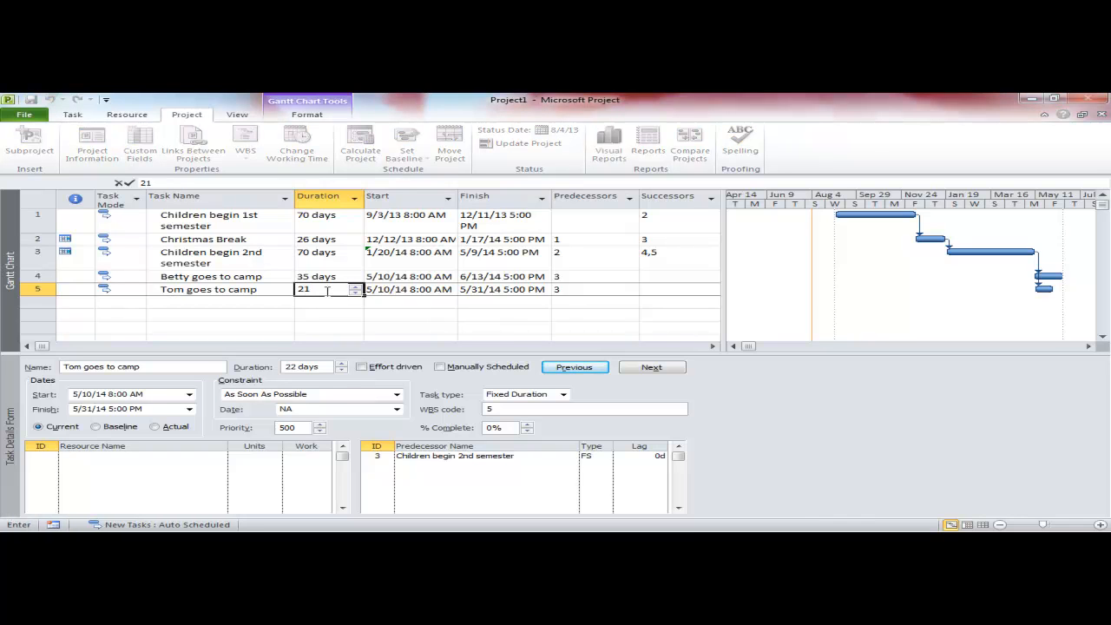
pyautogui.press('Return')
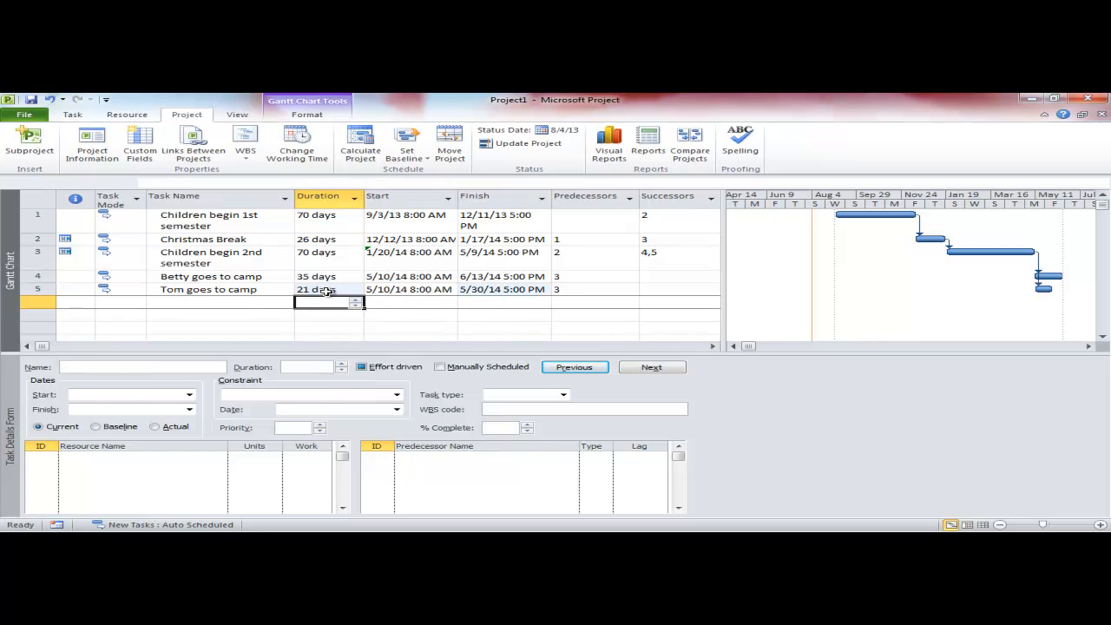
pyautogui.click(324, 161)
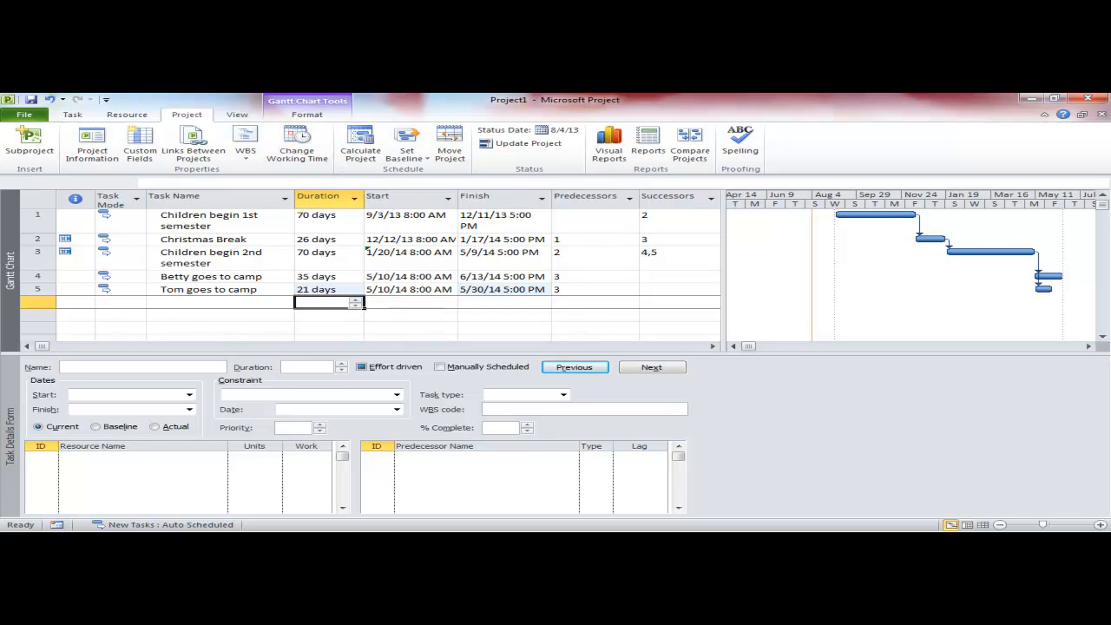